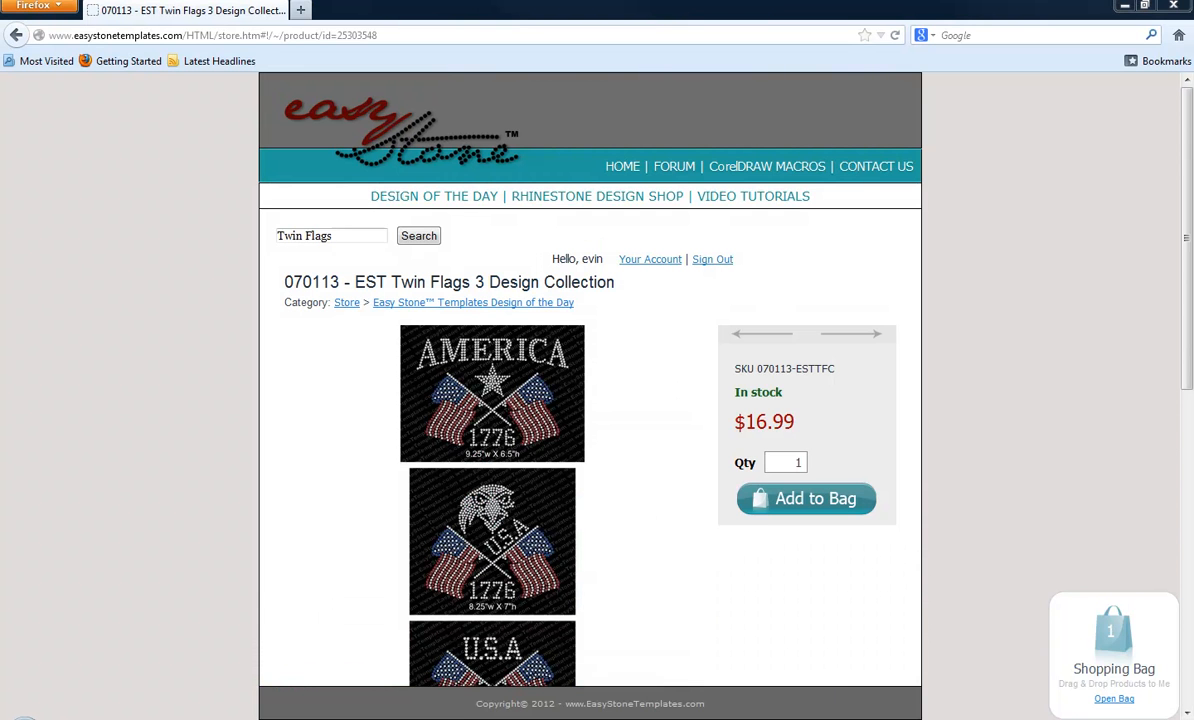
Switch to CorelDRAW to examine the AMERICA flag-eagle rhinestone design, and view the Falcon Clipart image results in Firefox
mouse_move(661, 718)
click(600, 709)
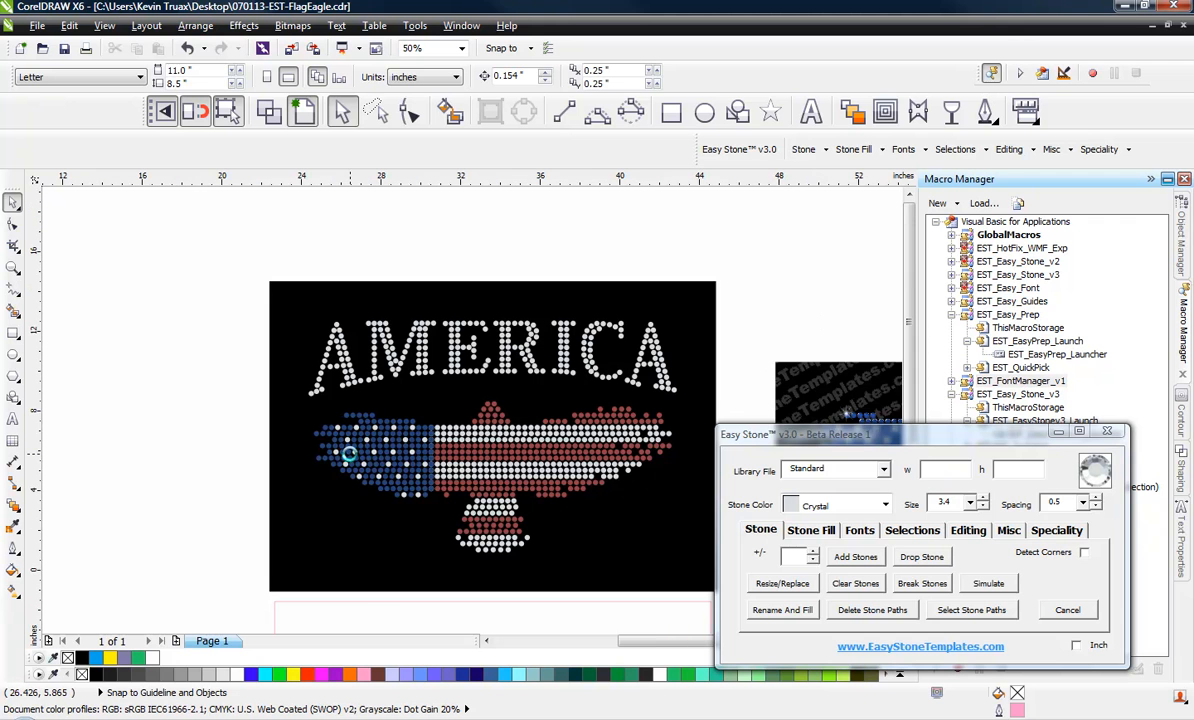
scroll(352, 460, down, 1)
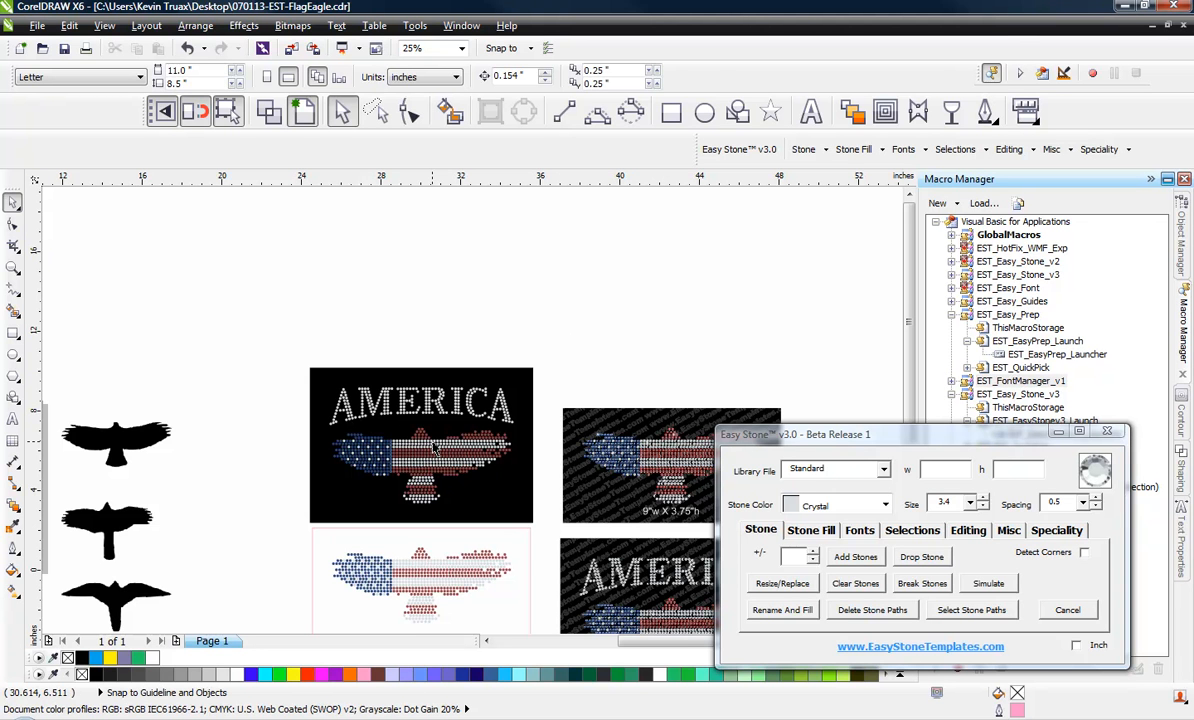
scroll(434, 450, up, 1)
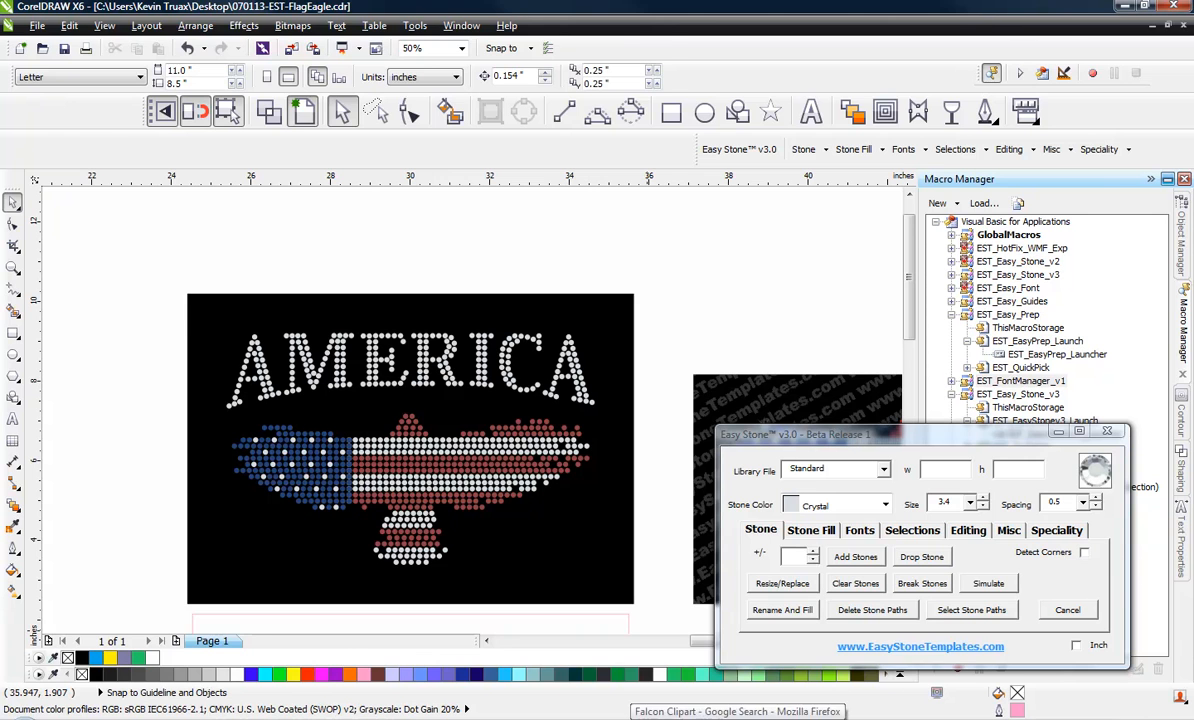
click(634, 719)
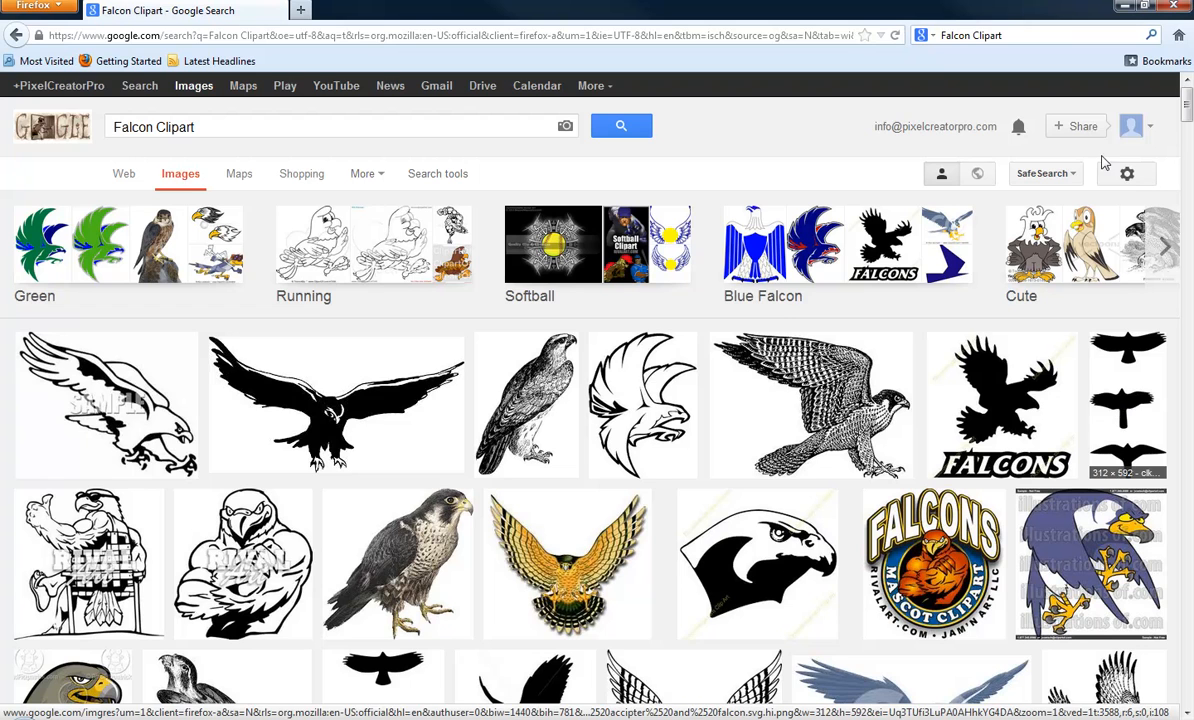
click(1124, 7)
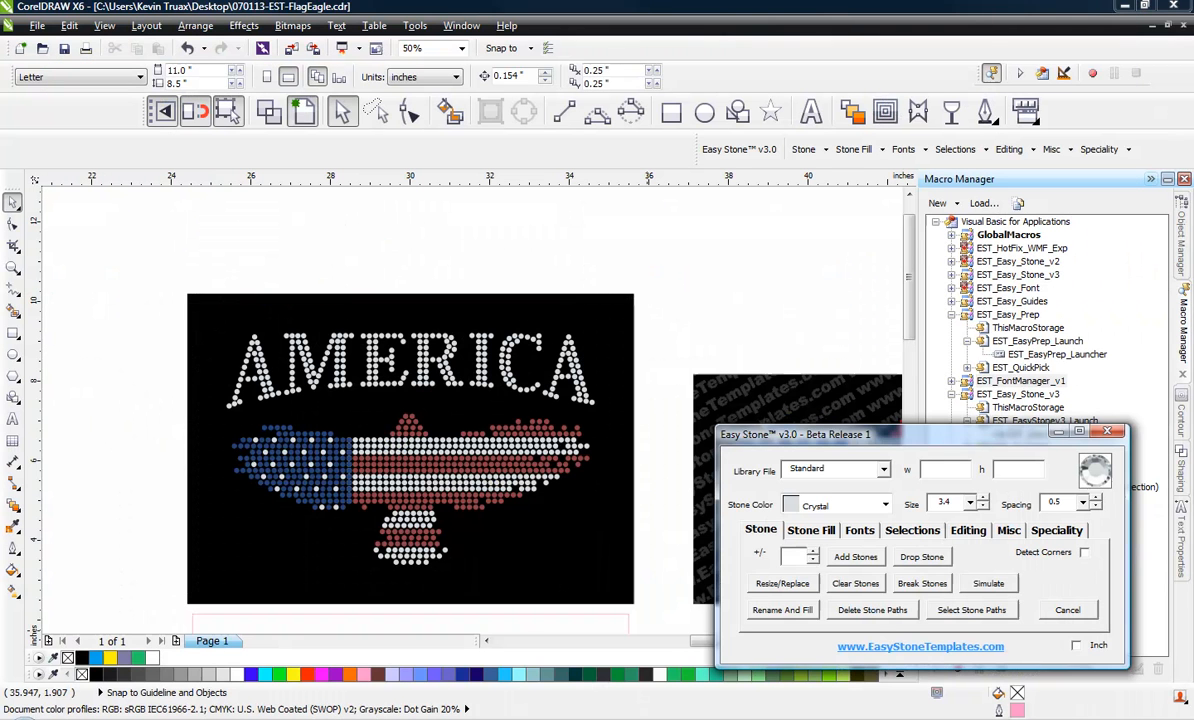
Place the bitmap with the three black falcon silhouettes in the empty area above the existing designs
scroll(437, 482, down, 1)
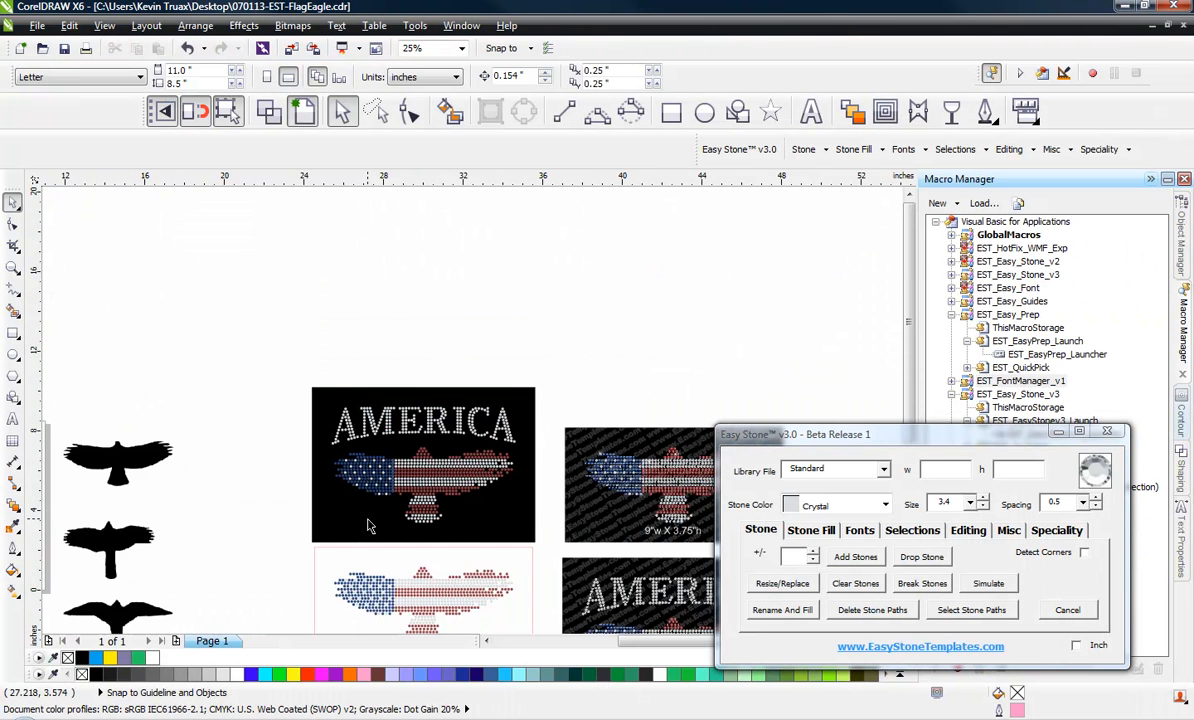
scroll(367, 526, down, 1)
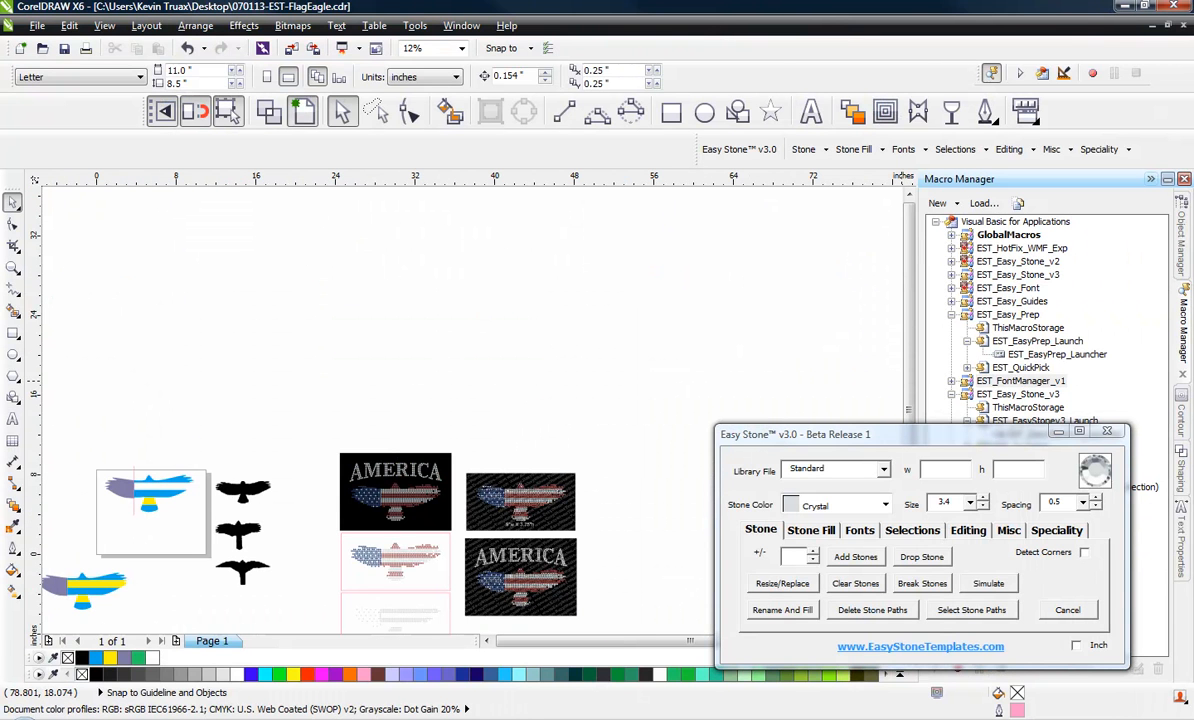
drag(1190, 8, 594, 277)
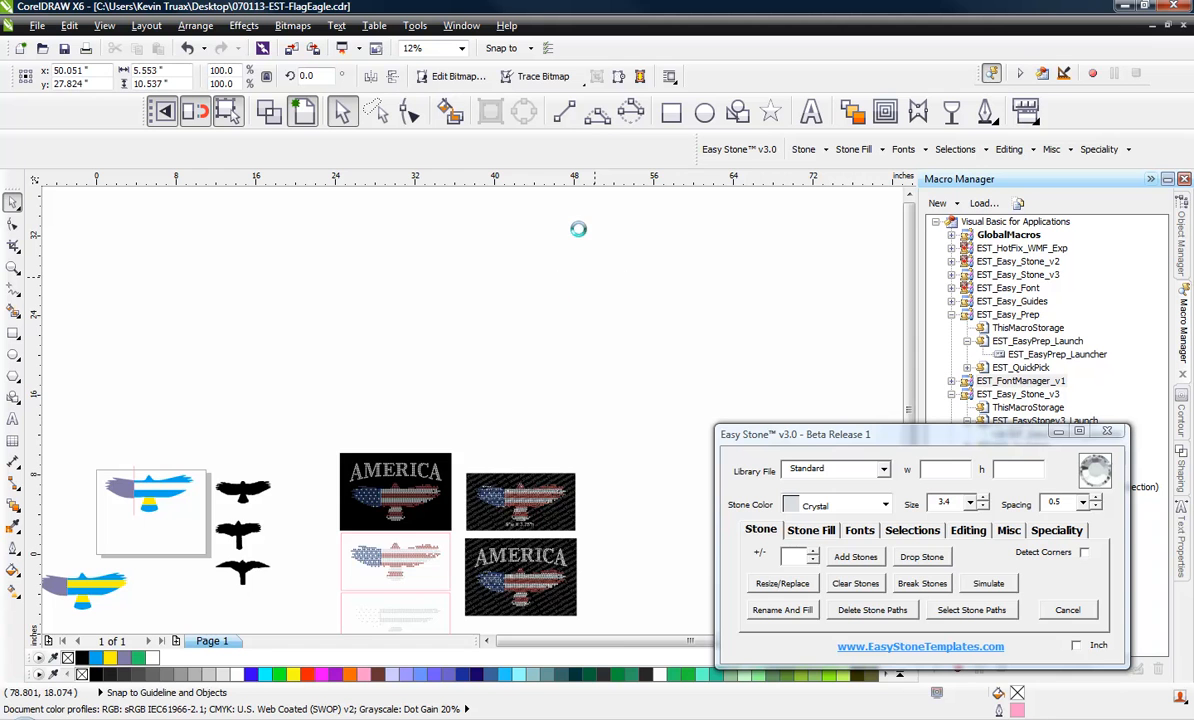
scroll(585, 225, up, 1)
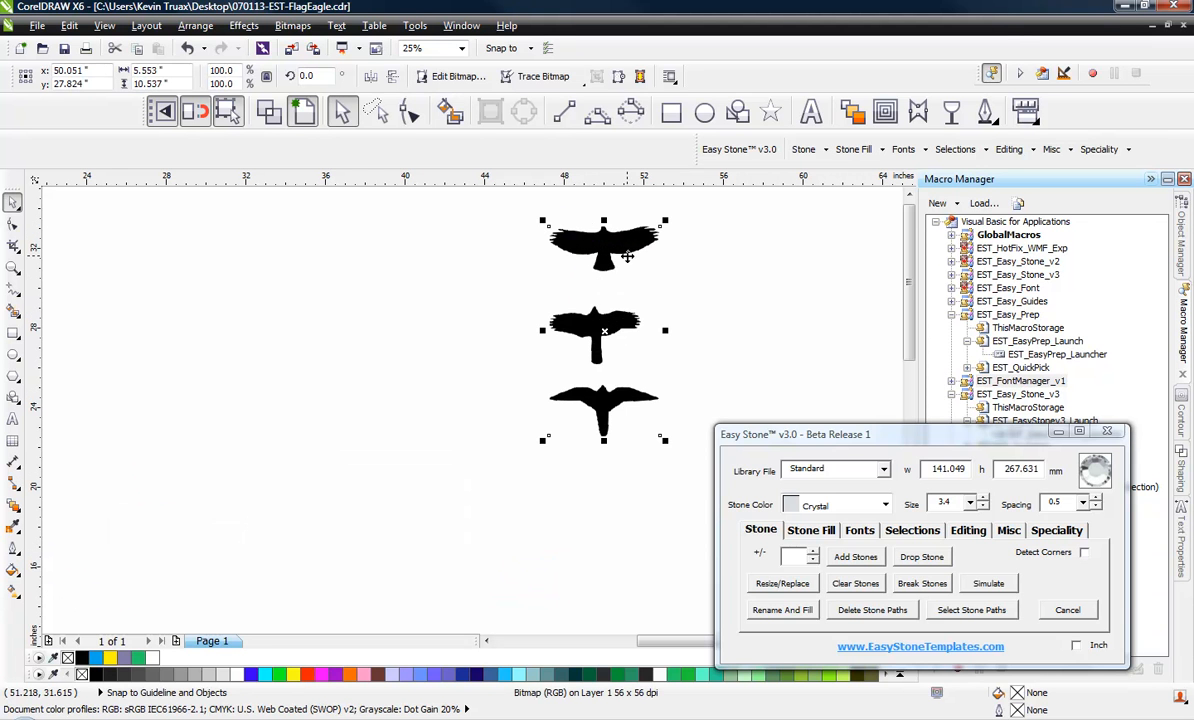
scroll(470, 283, up, 2)
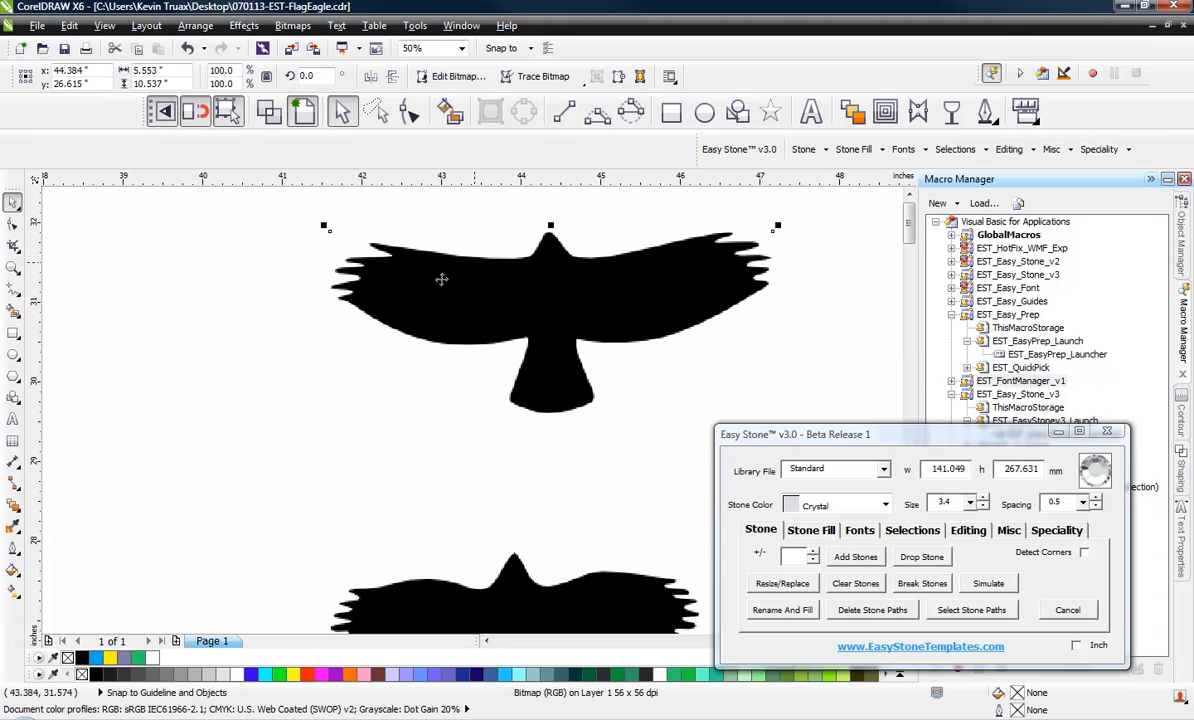
scroll(426, 290, down, 1)
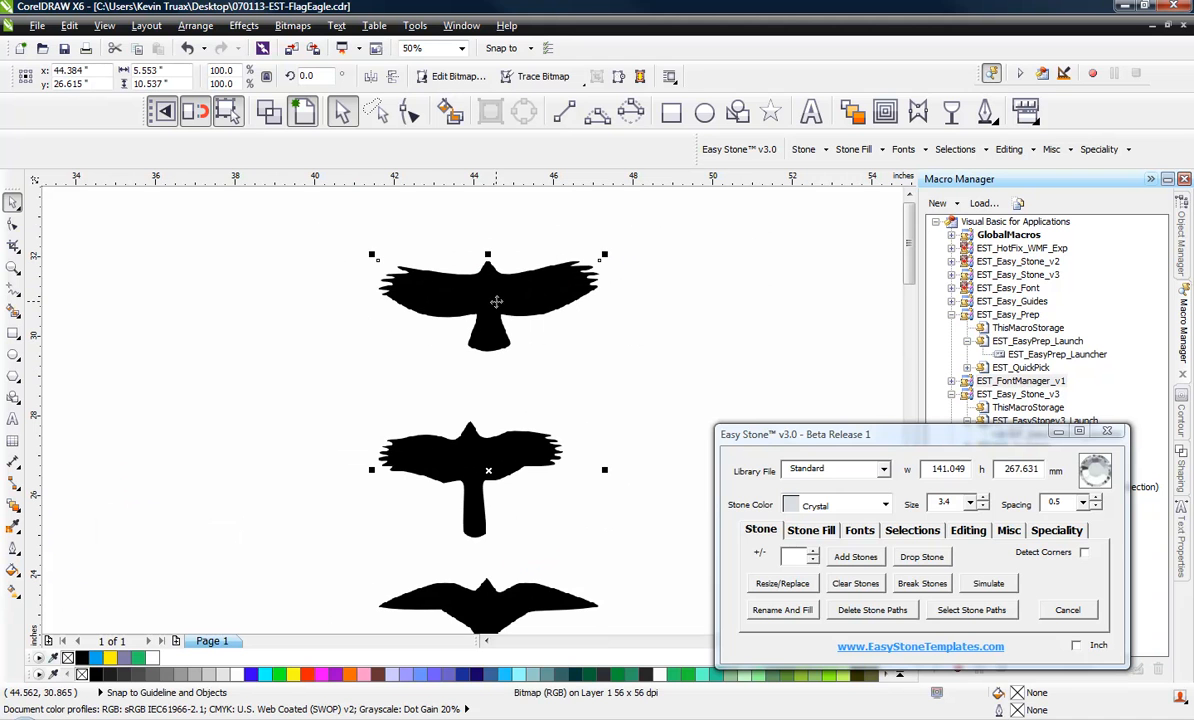
drag(496, 301, 472, 290)
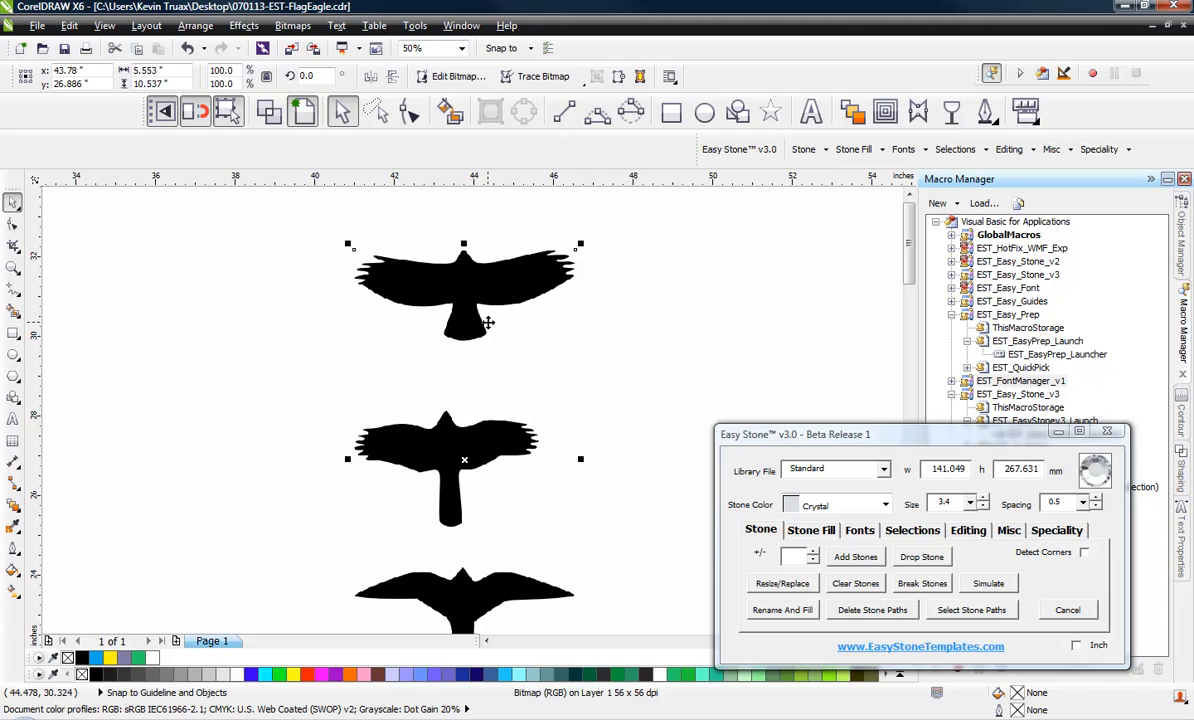
Trace the falcon bitmap into vectors with Outline Trace for a low quality image, using the default settings
click(588, 320)
click(517, 295)
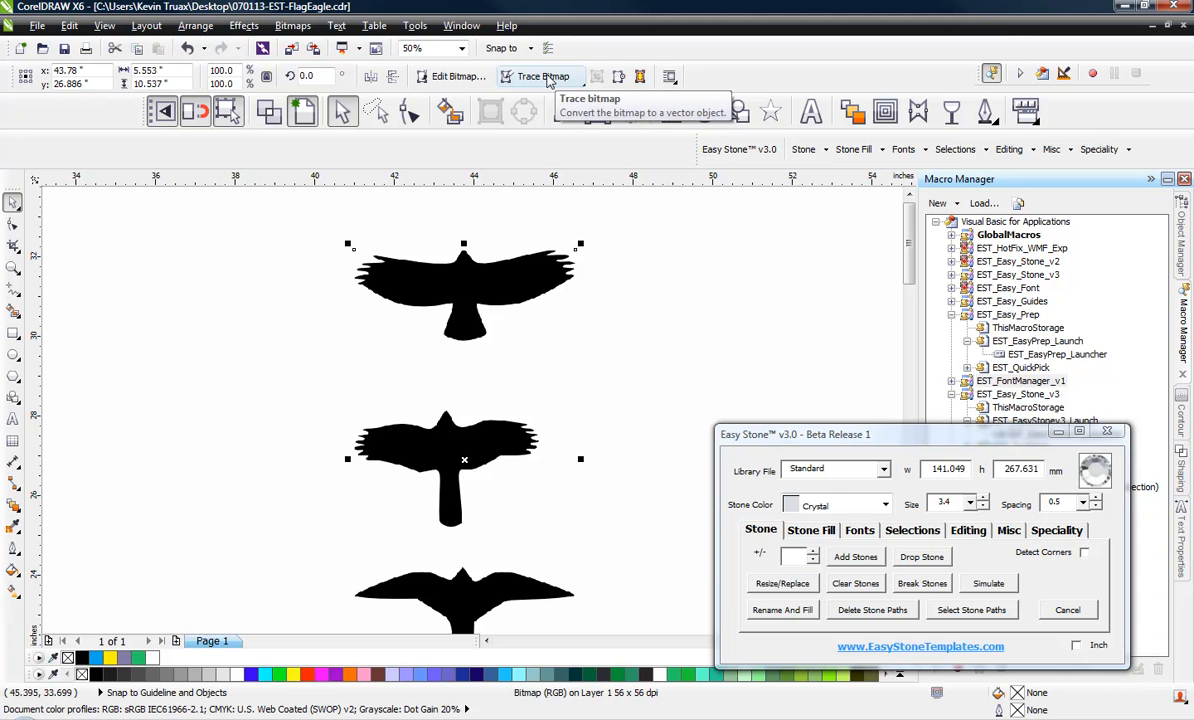
click(545, 77)
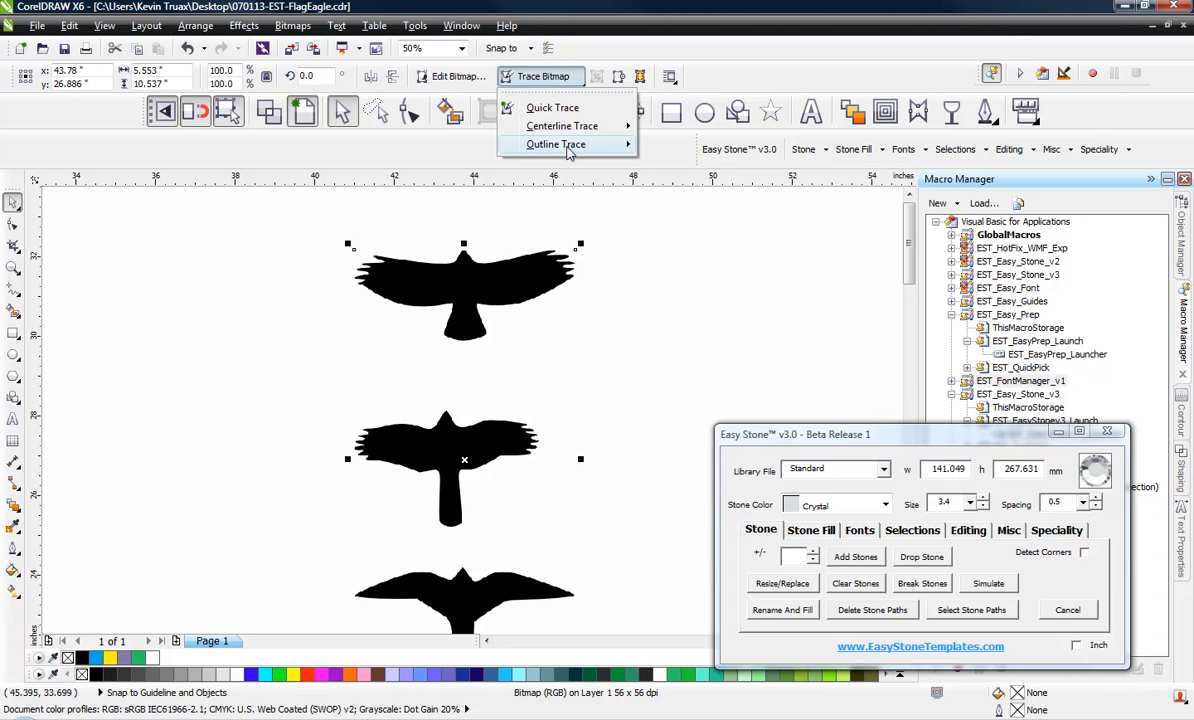
mouse_move(568, 146)
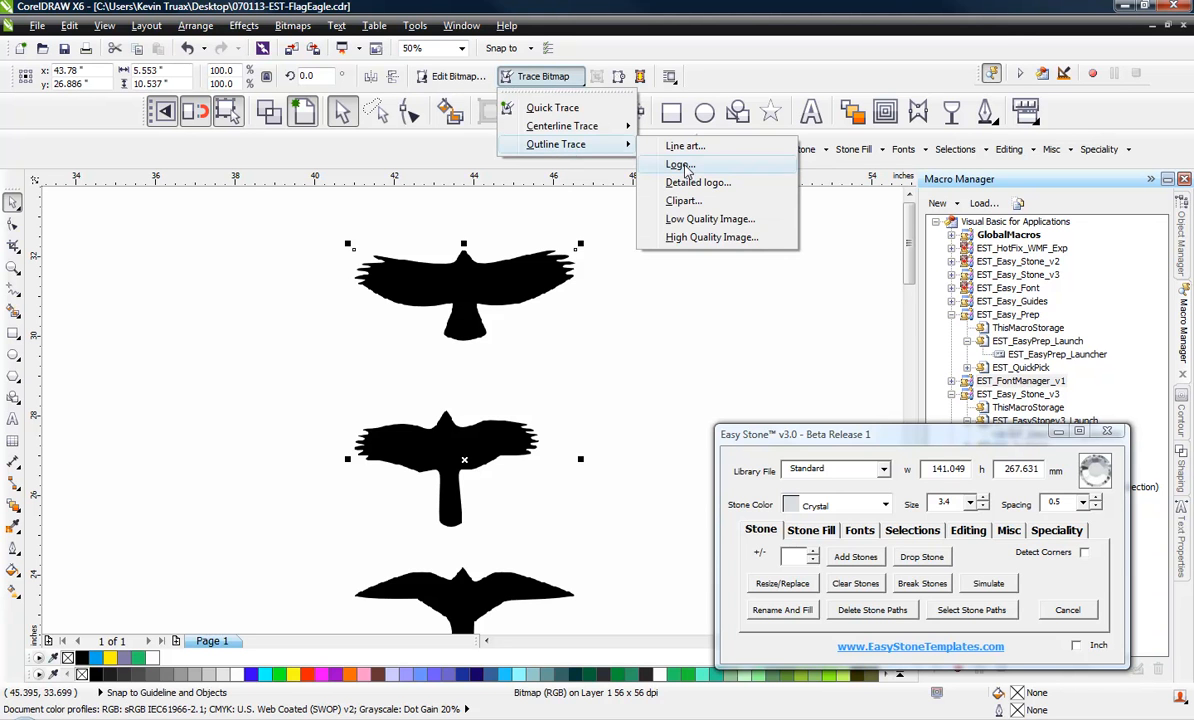
click(703, 220)
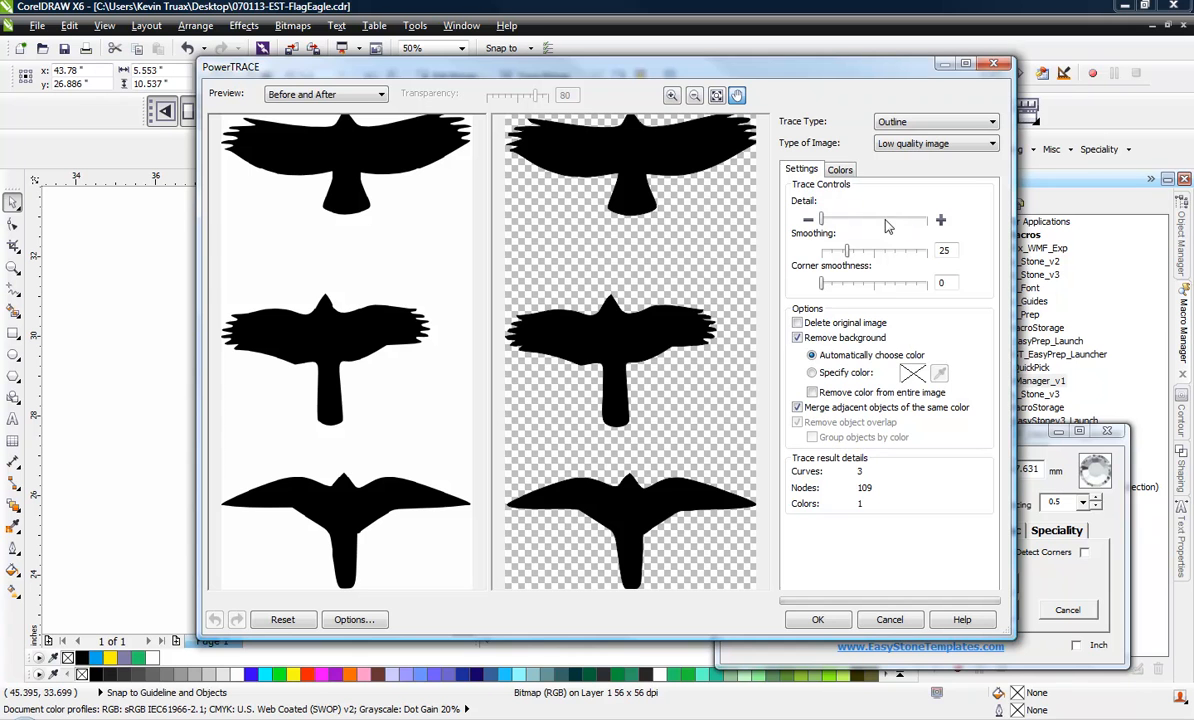
click(818, 620)
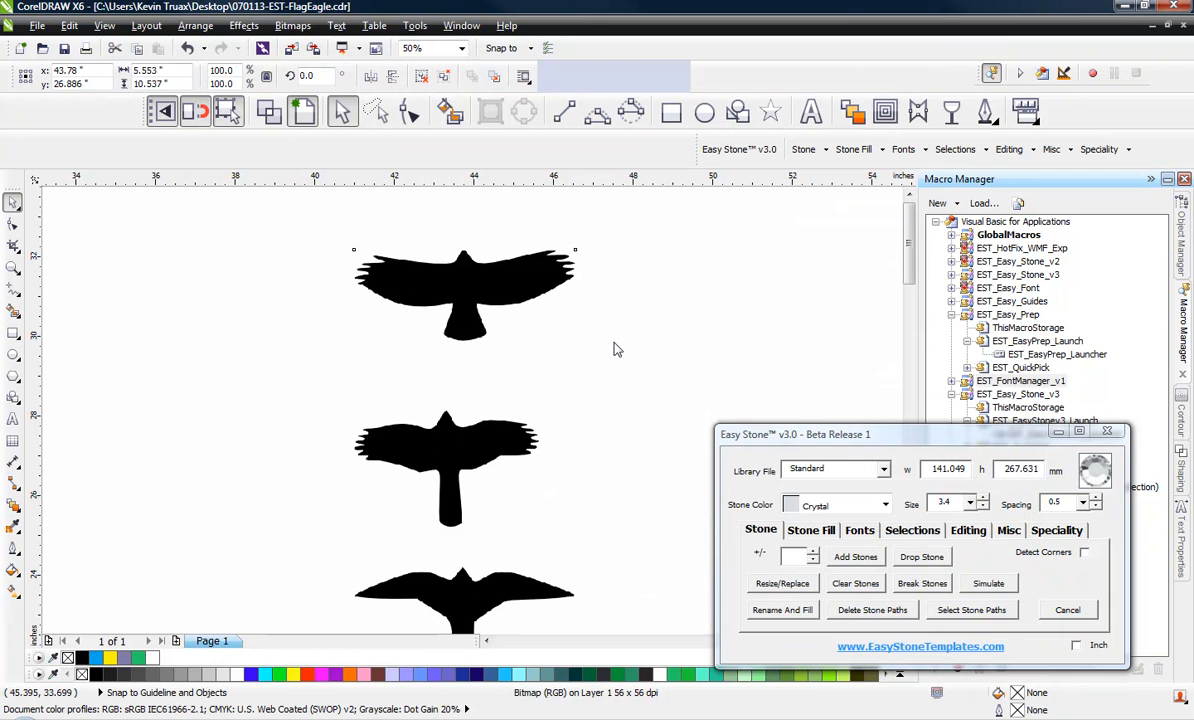
Move the traced falcon group aside and delete the original bitmap beneath it
click(468, 326)
drag(474, 331, 773, 310)
click(448, 292)
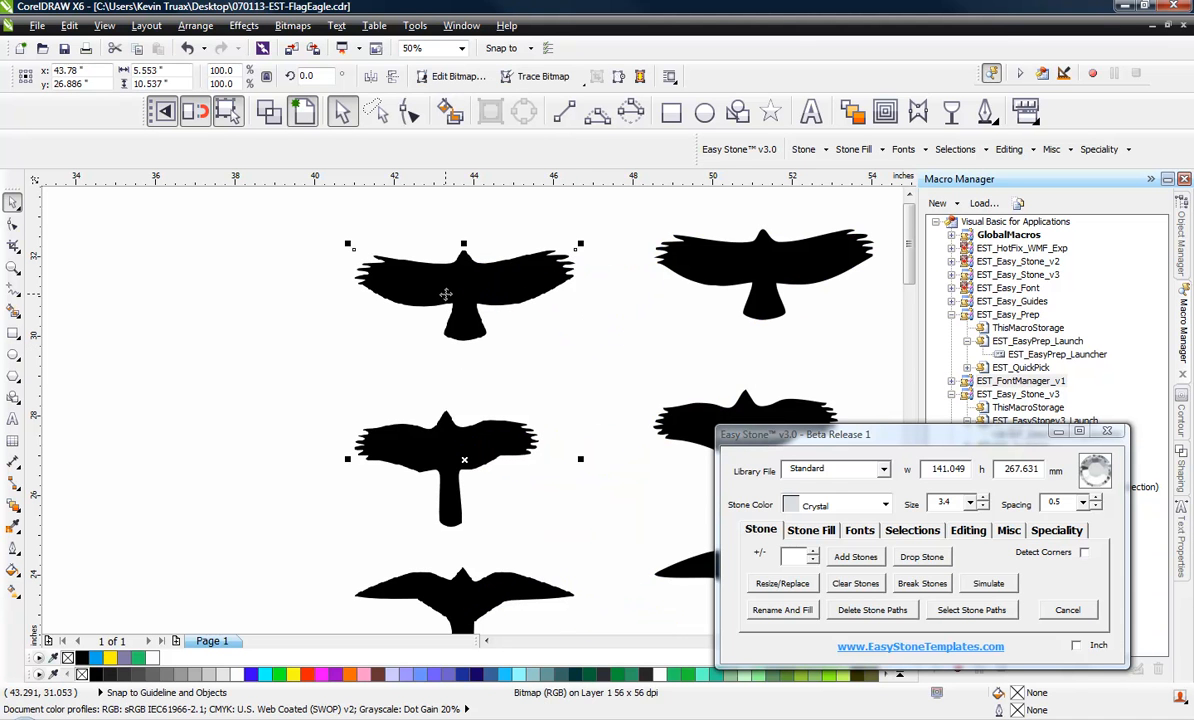
key(Delete)
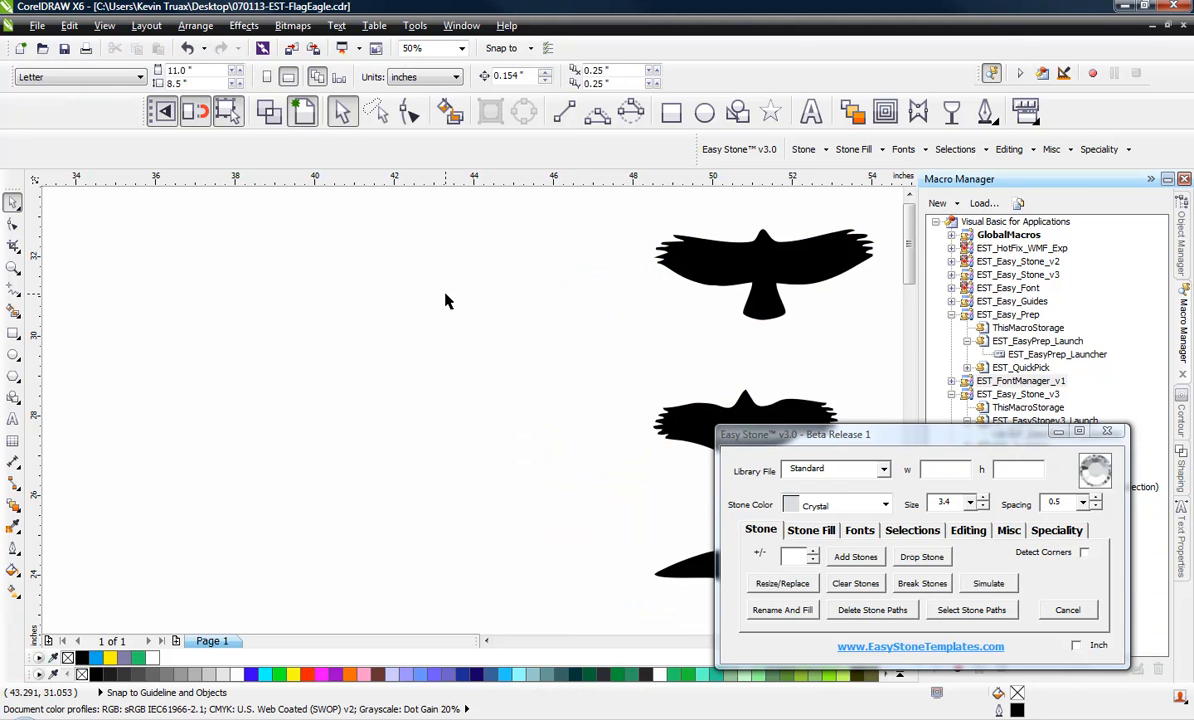
Move the traced group back into the cleared area, ungroup it, and delete the middle and lowest falcon silhouettes
drag(794, 257, 470, 273)
right_click(472, 279)
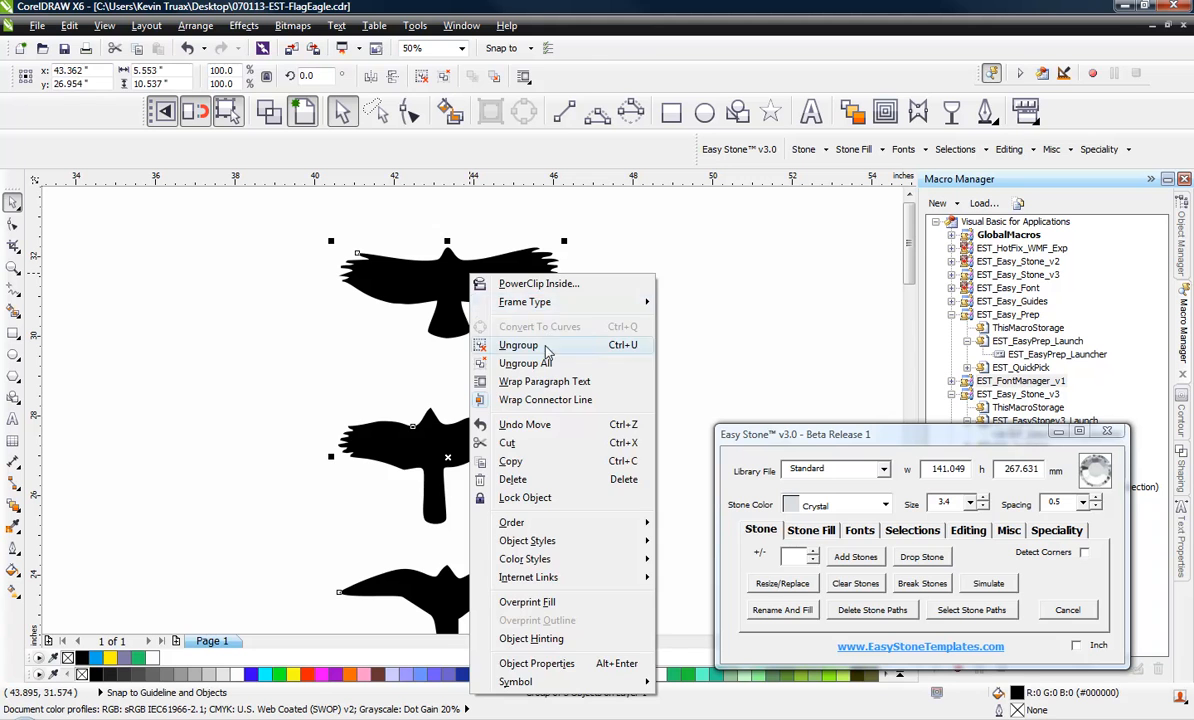
click(518, 345)
click(491, 443)
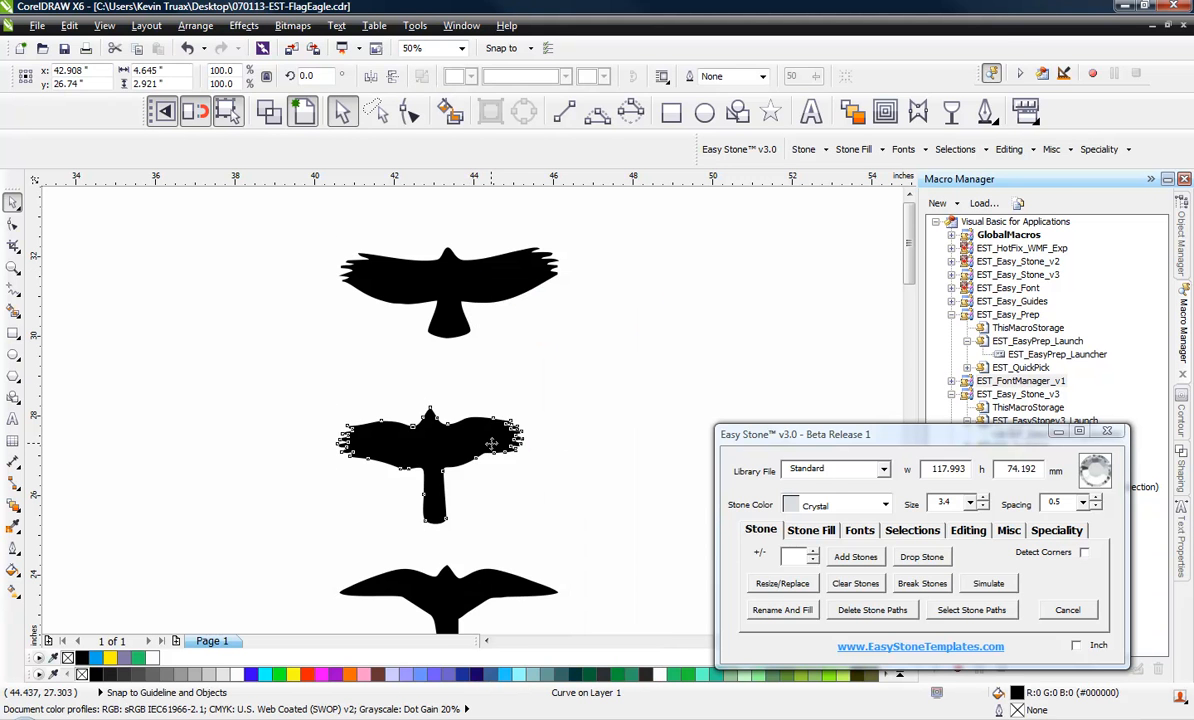
key(Delete)
click(470, 594)
key(Delete)
Move the remaining falcon slightly down, remove its fill, and give it a magenta outline
click(448, 293)
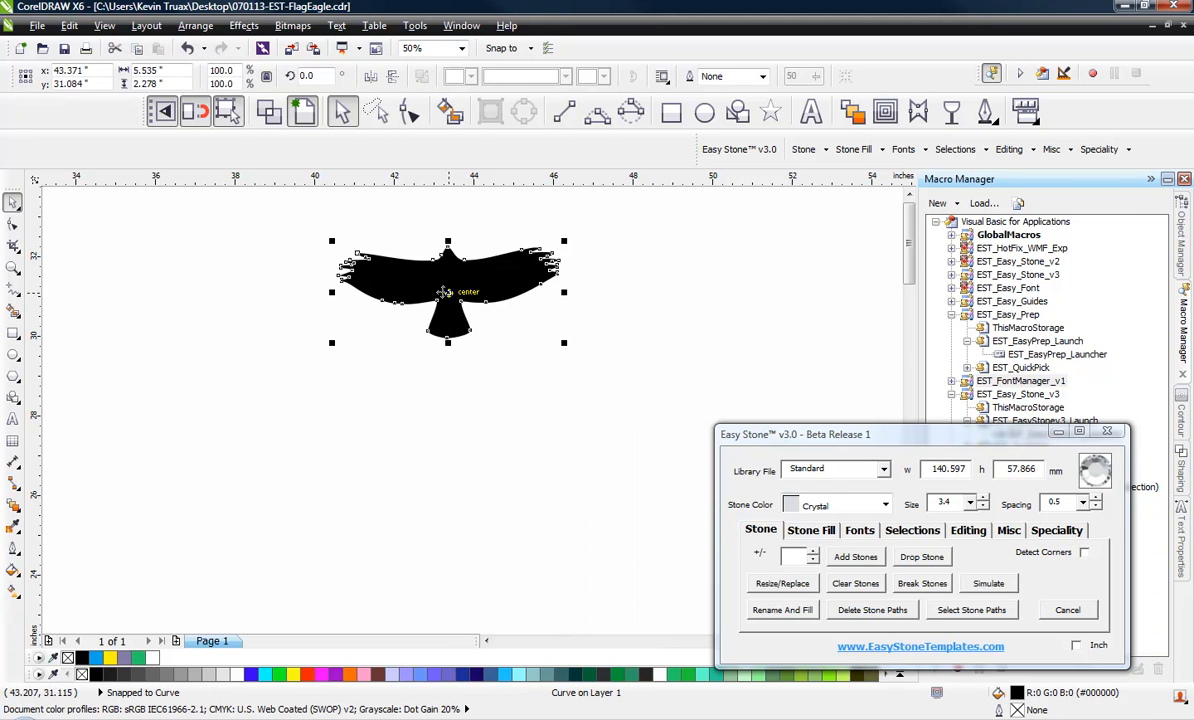
drag(449, 293, 431, 343)
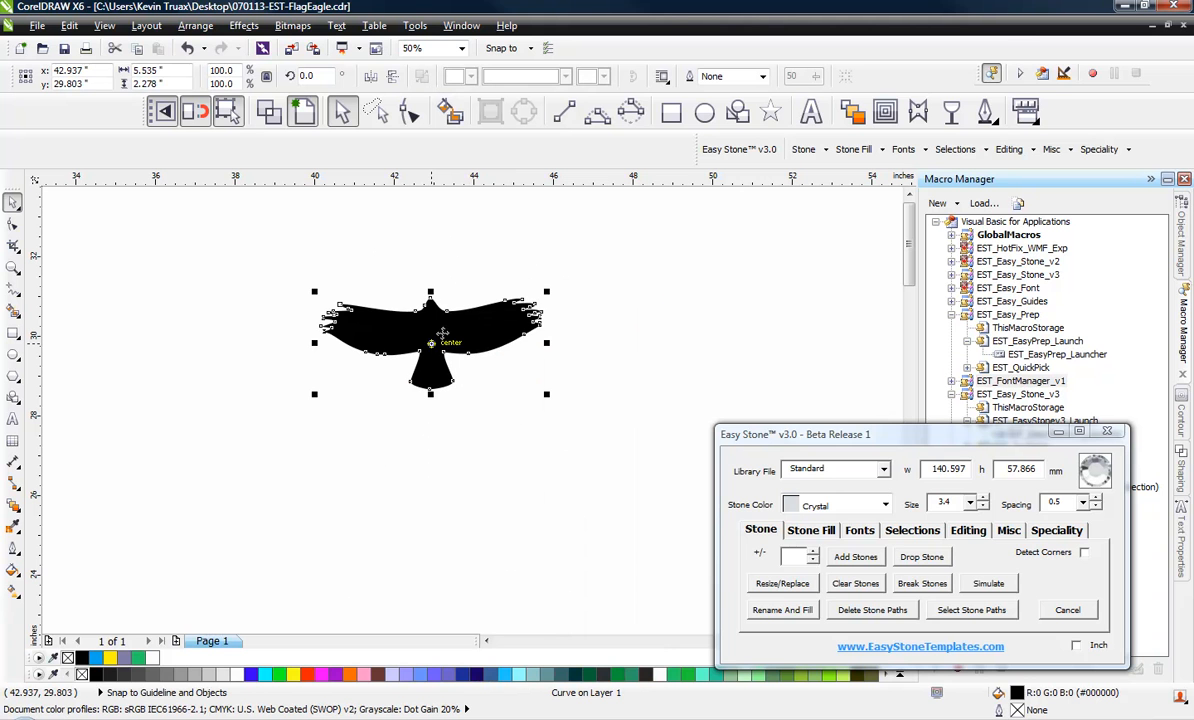
click(82, 675)
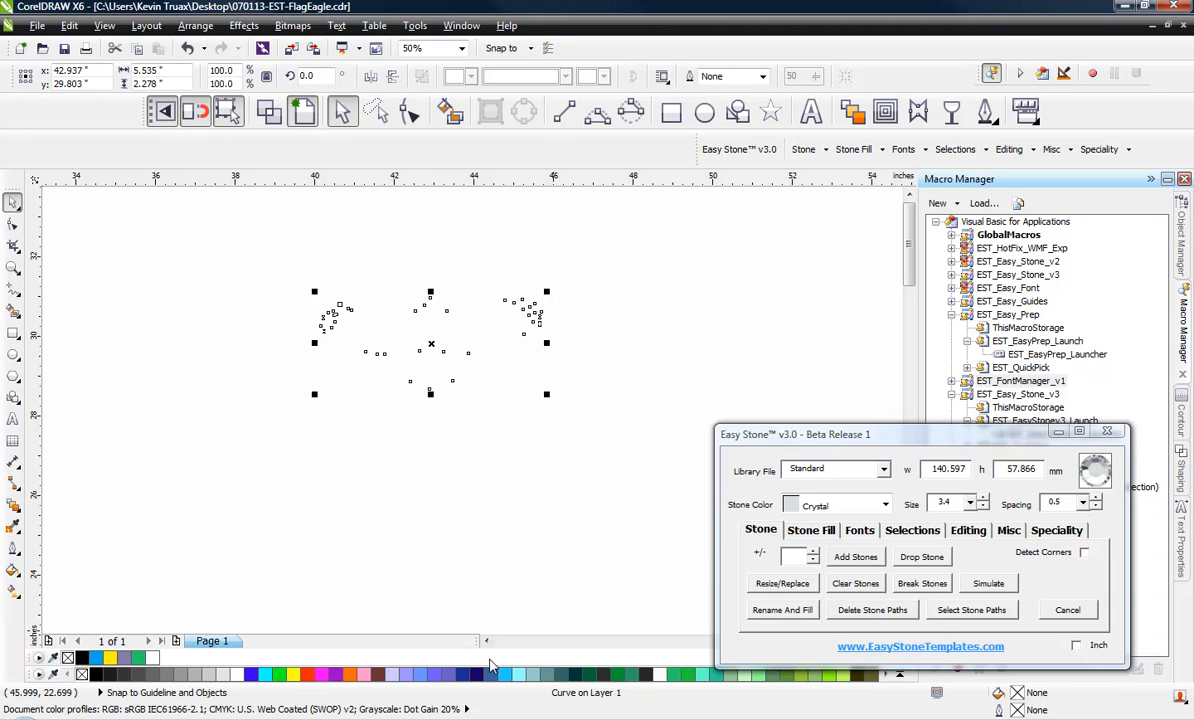
right_click(322, 678)
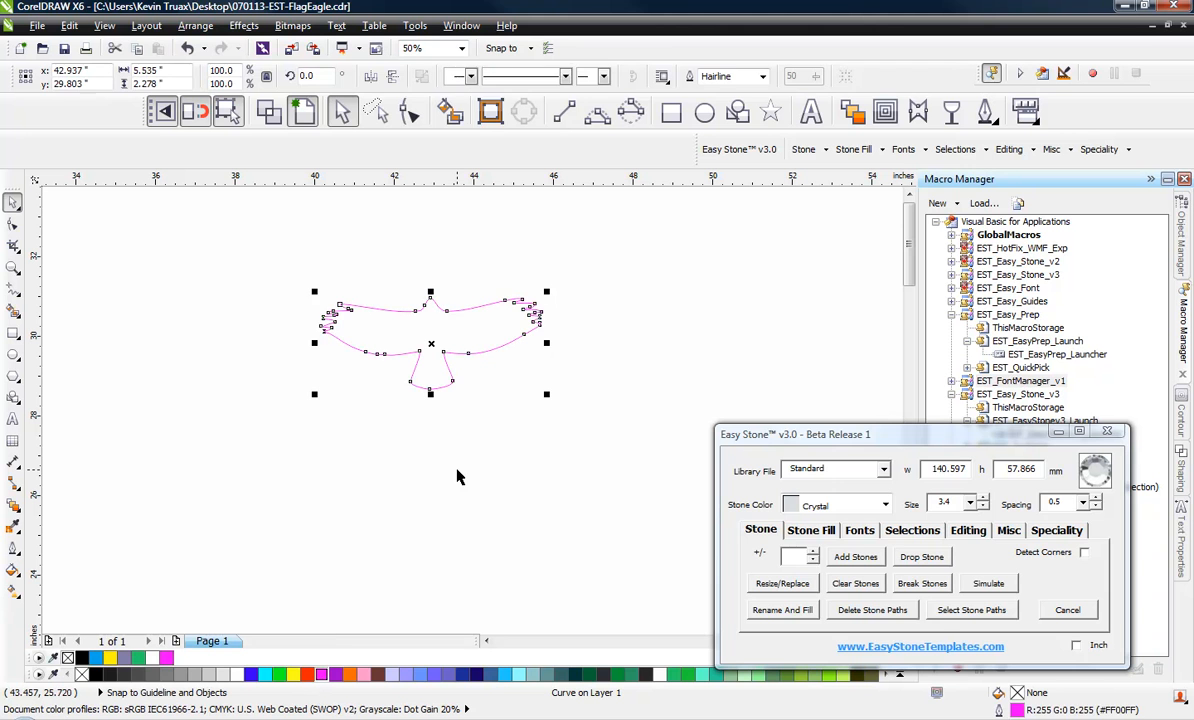
click(456, 475)
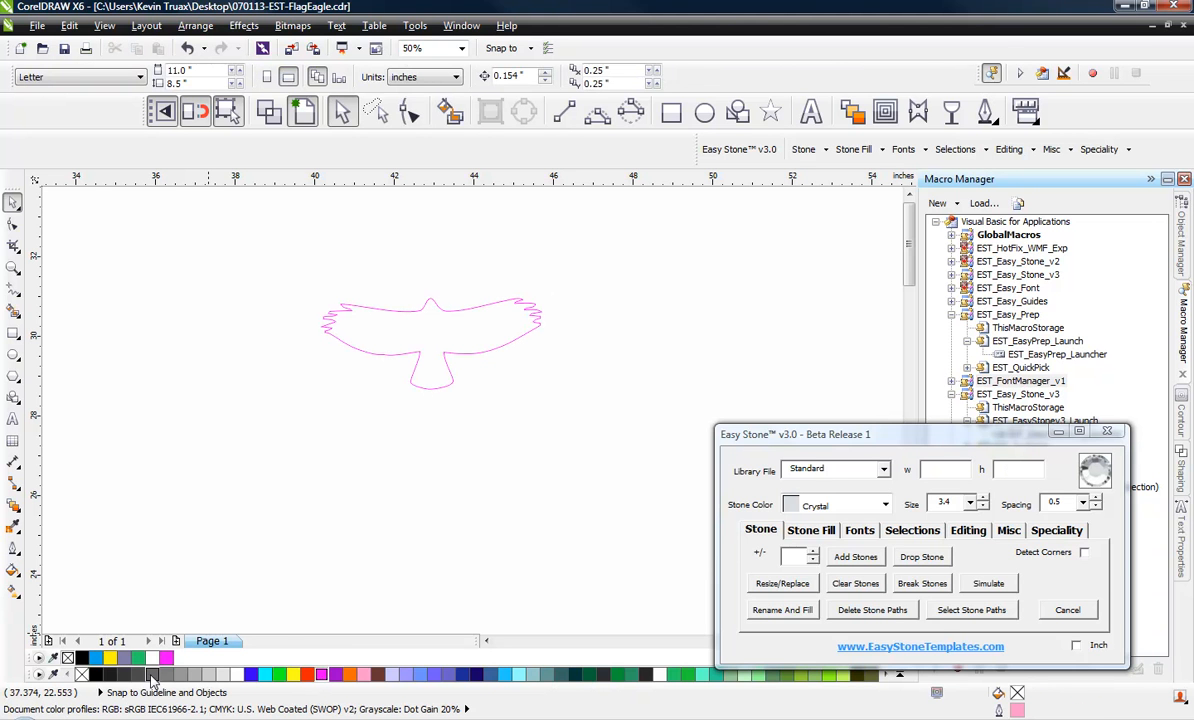
Shift the magenta falcon slightly down and to the left, and set its outline width to 8 px
click(370, 306)
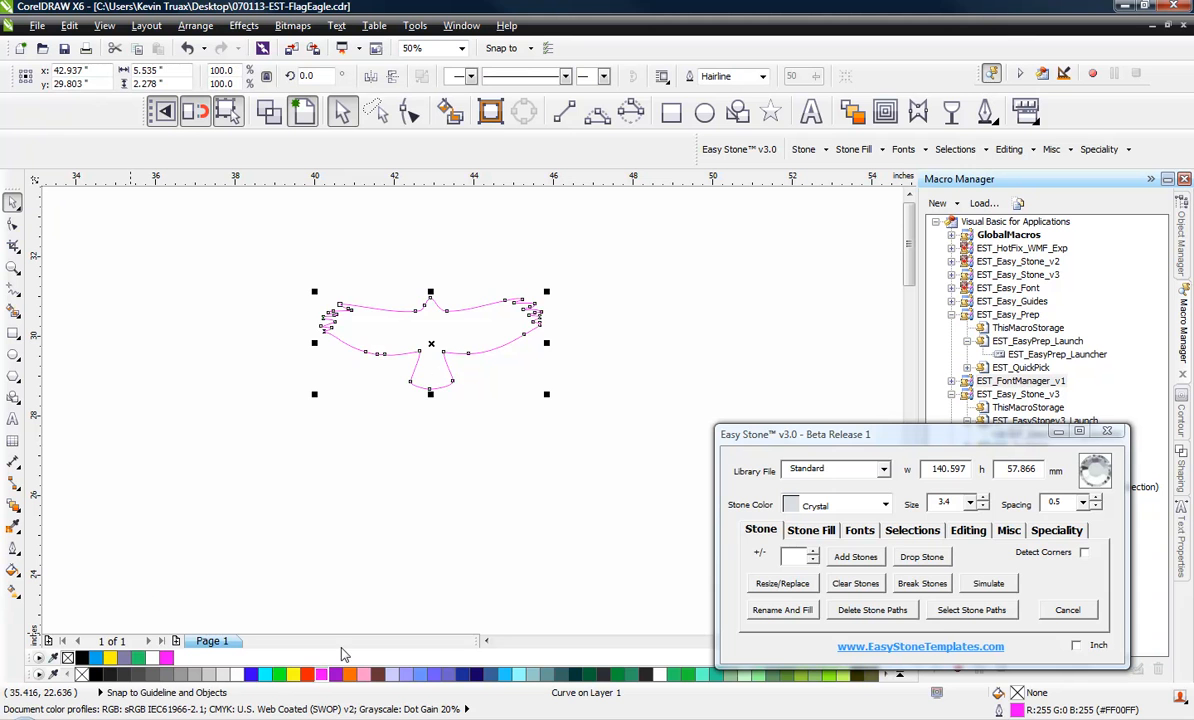
drag(404, 346, 378, 369)
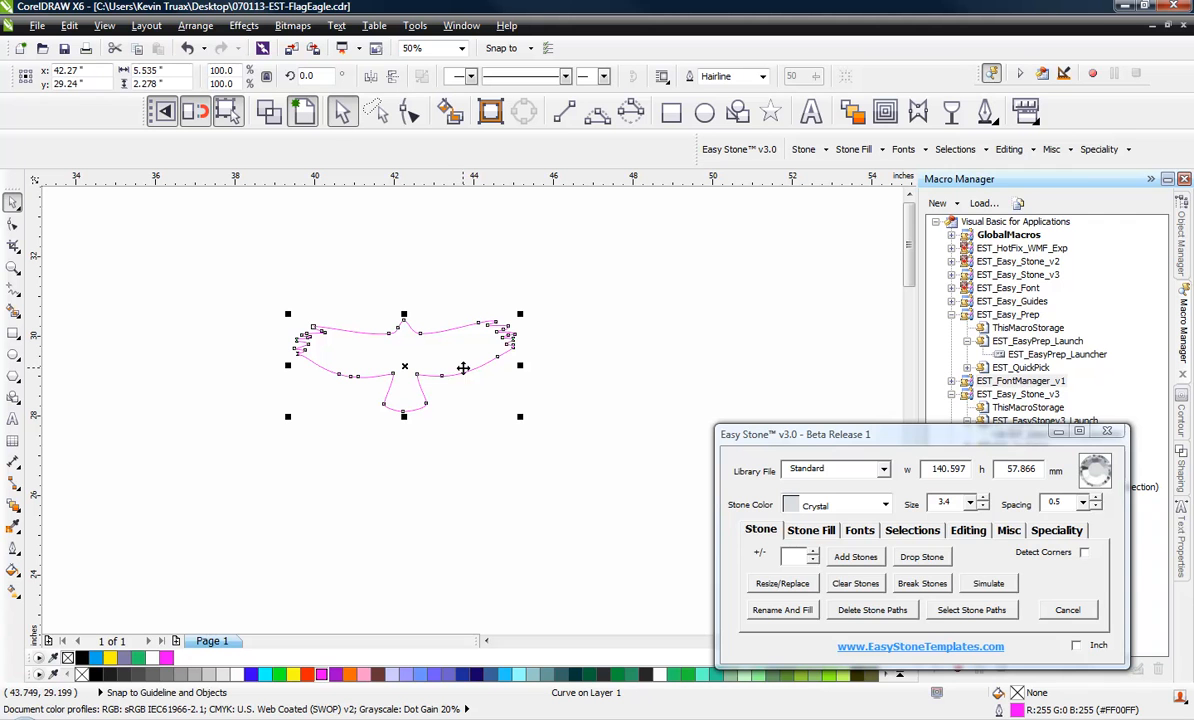
click(985, 112)
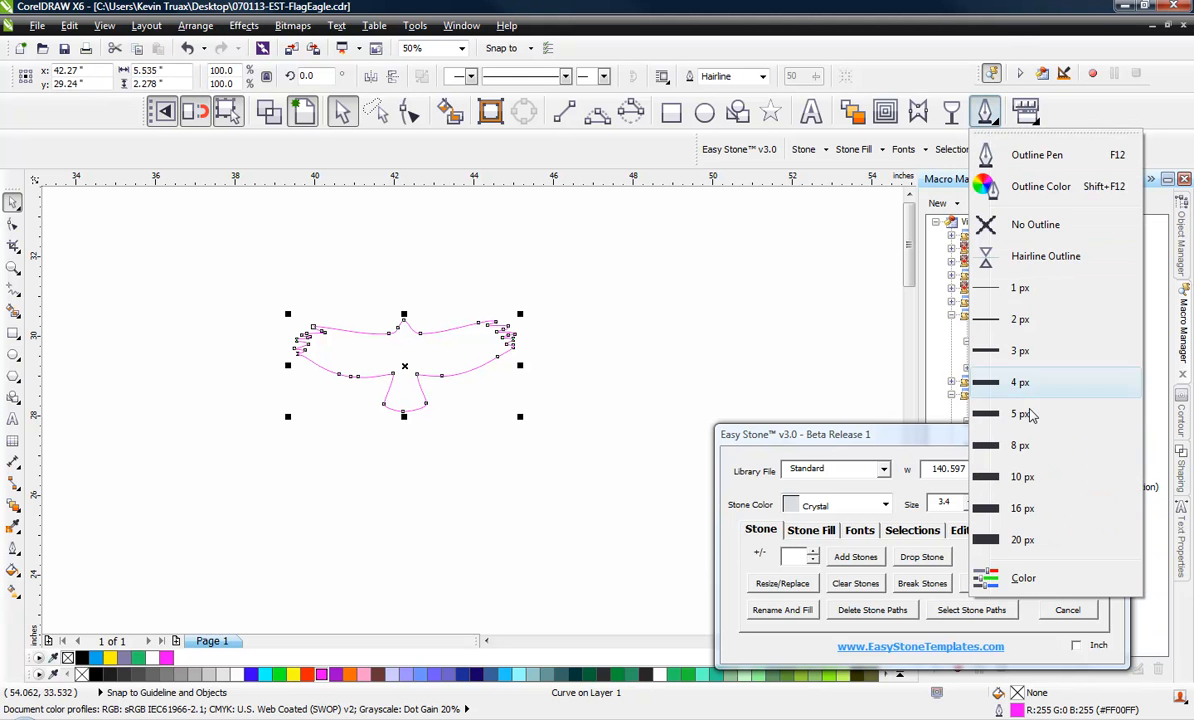
click(1021, 446)
click(522, 430)
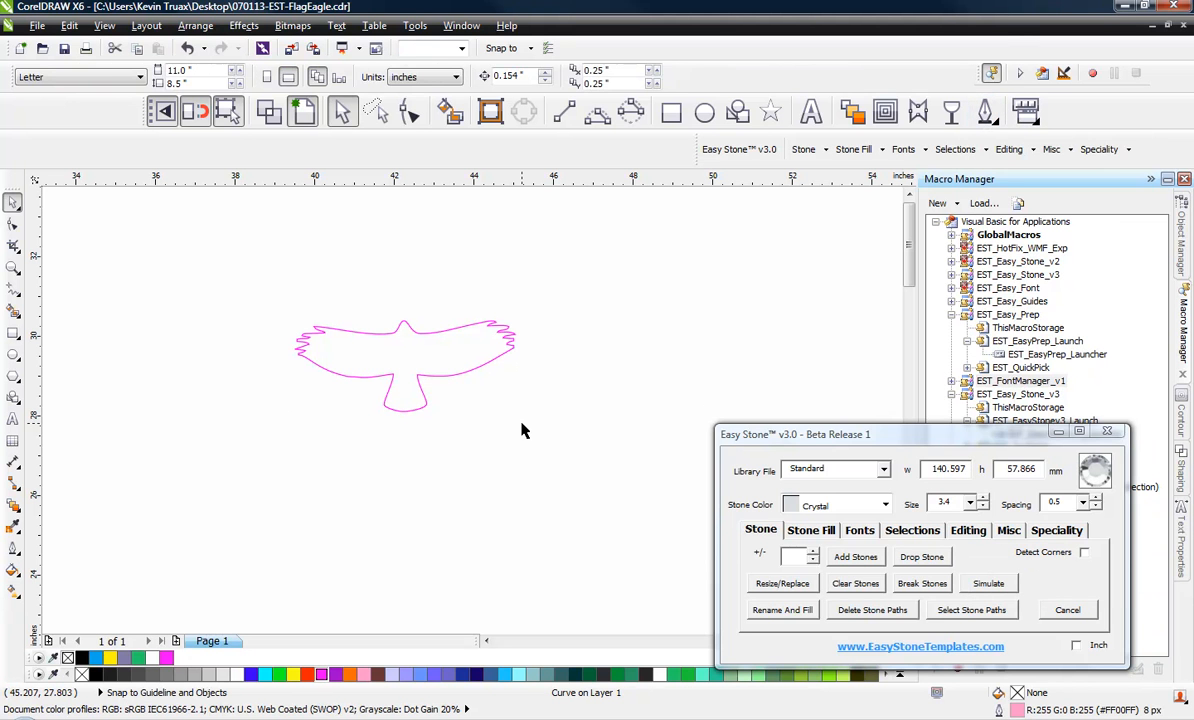
click(455, 362)
click(985, 112)
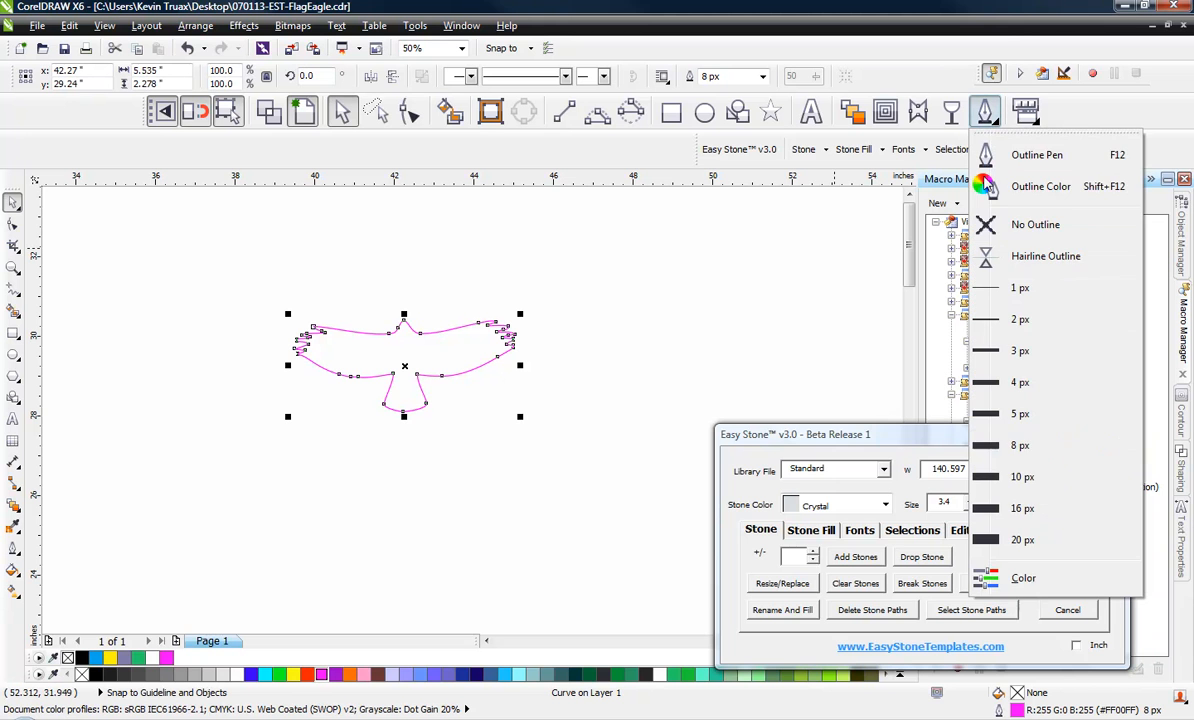
click(1021, 446)
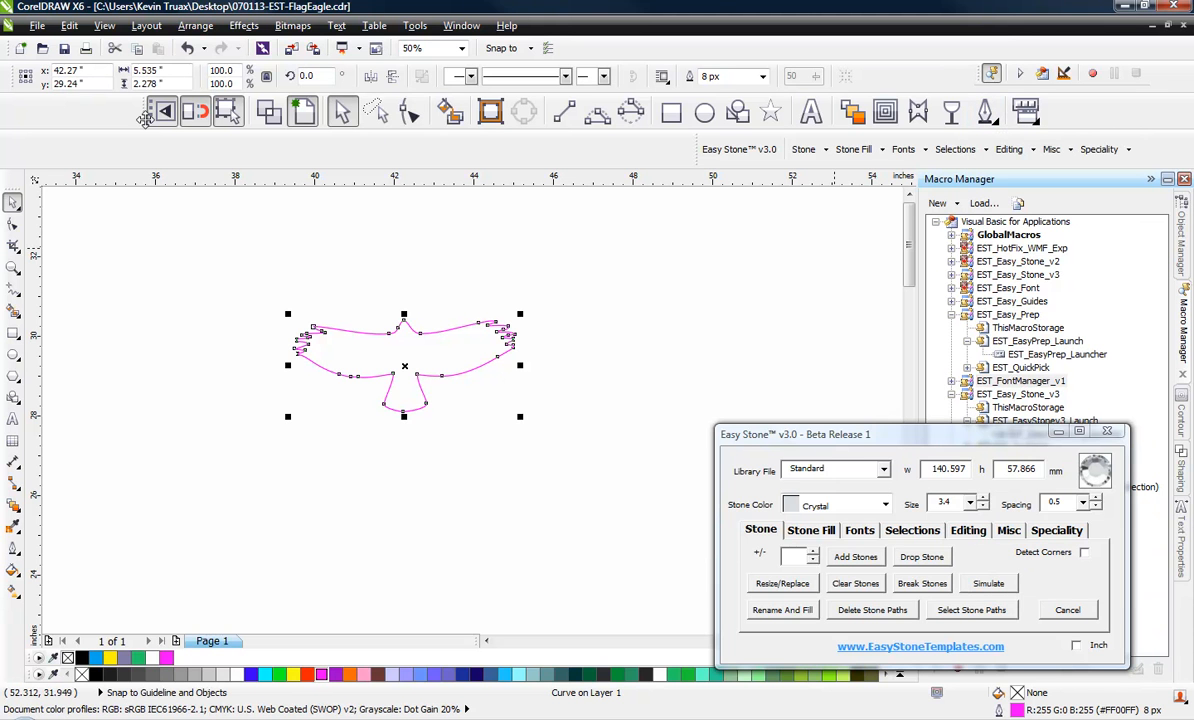
click(1024, 112)
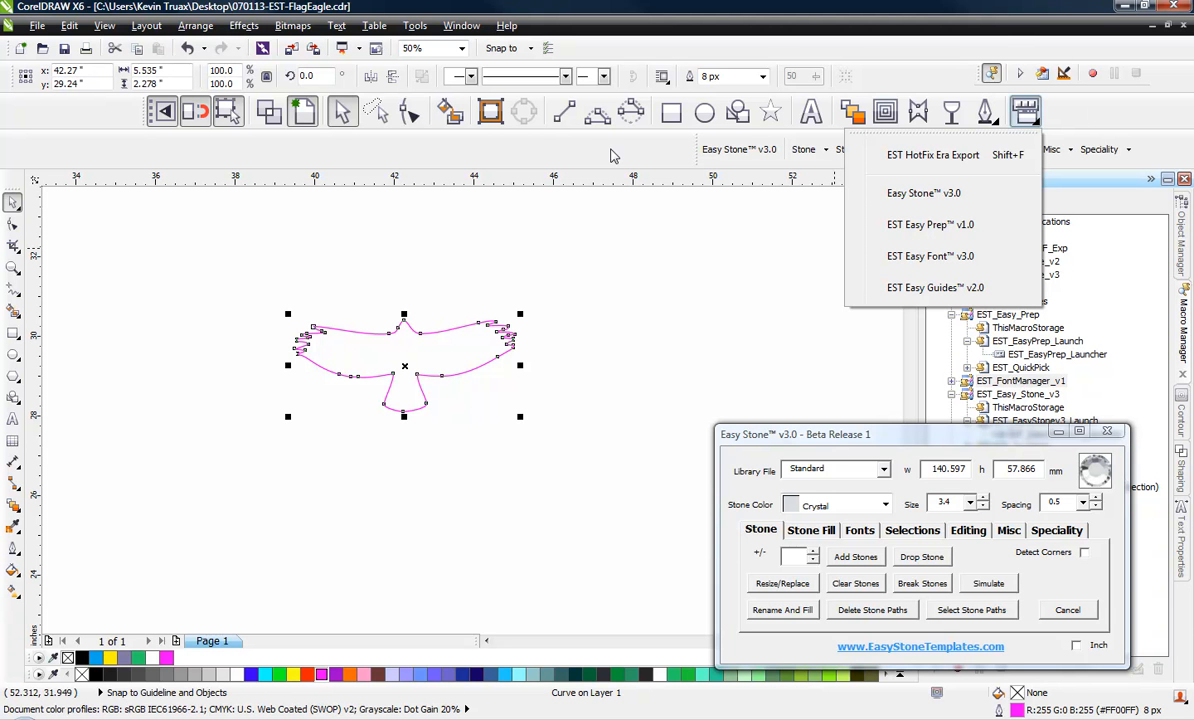
click(1112, 59)
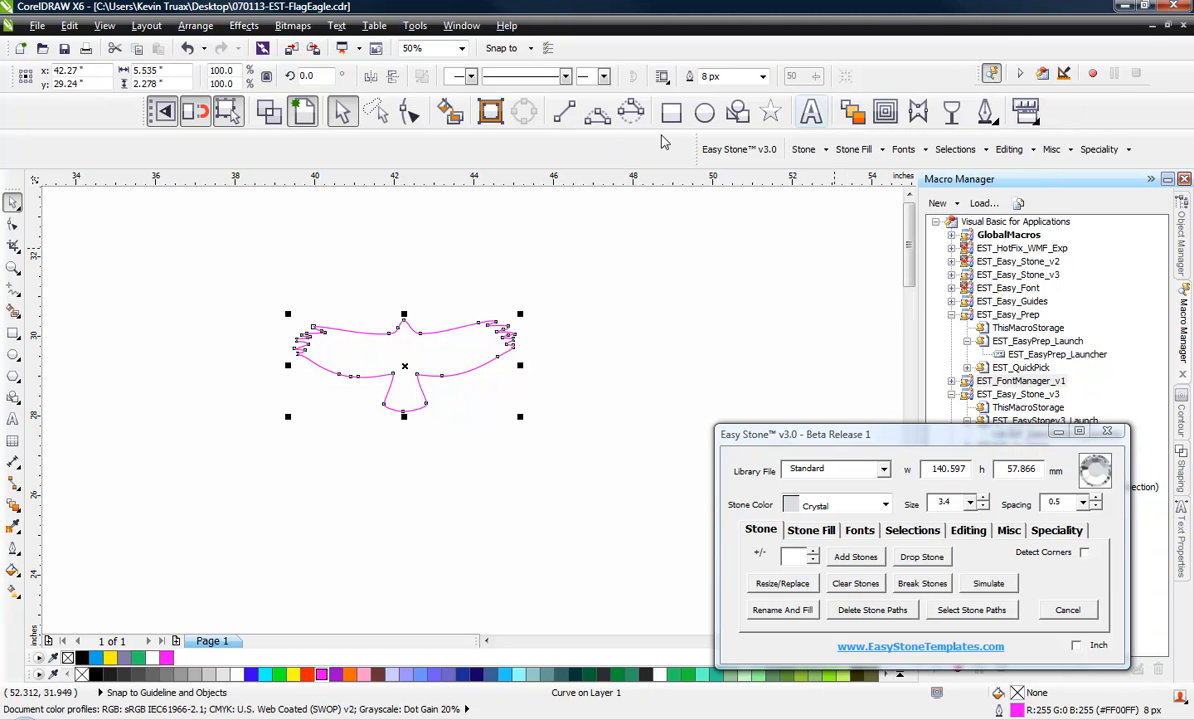
Reselect the falcon outline and nudge it slightly to the left on the canvas
click(640, 316)
click(474, 352)
drag(405, 351, 398, 352)
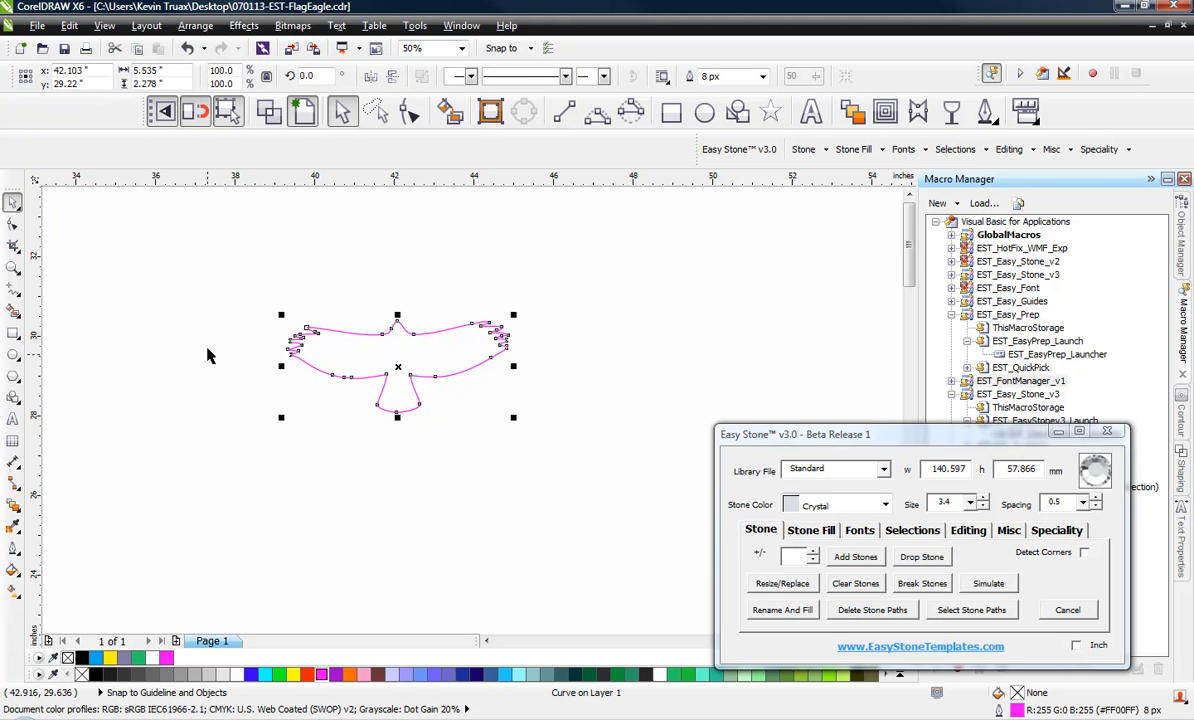
Scale the falcon outline proportionally to a width of 9 inches and deselect it
click(152, 70)
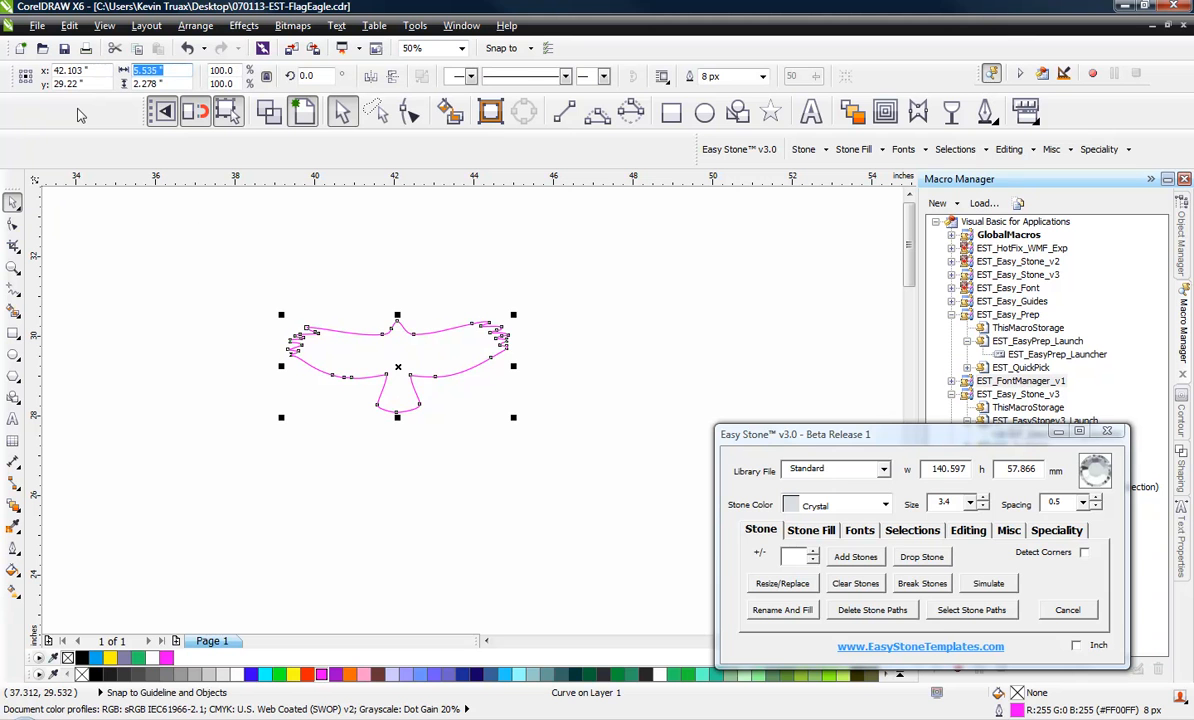
text(9)
key(Return)
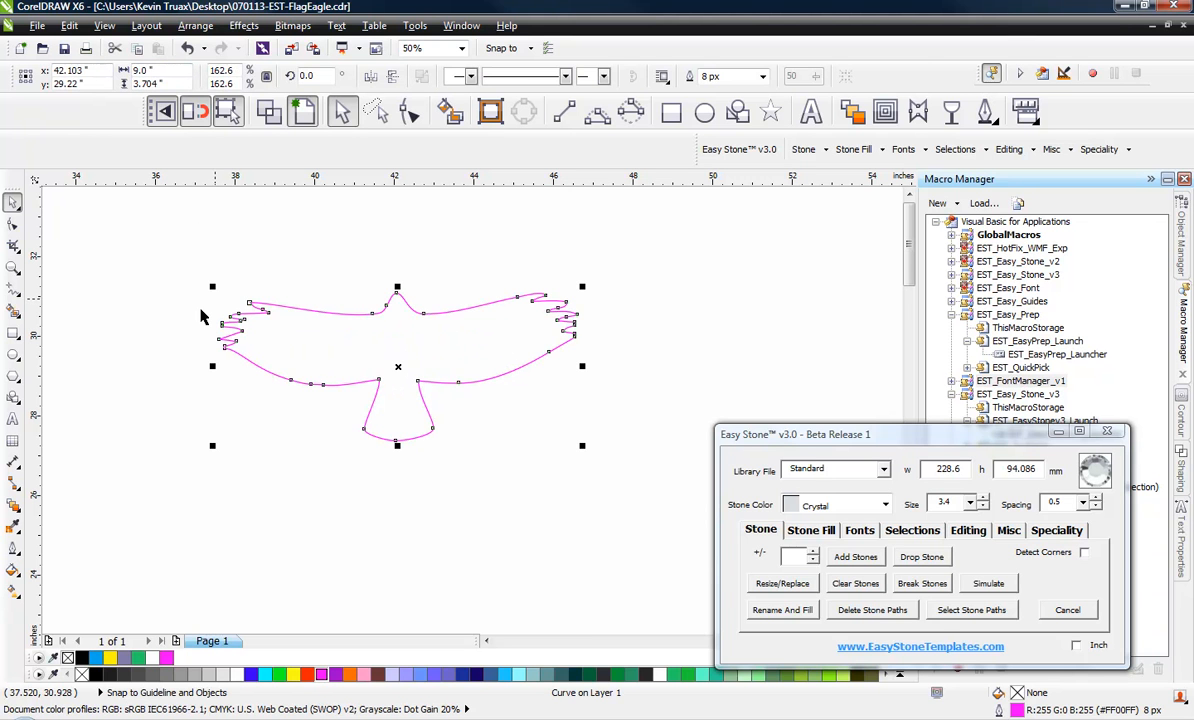
click(450, 467)
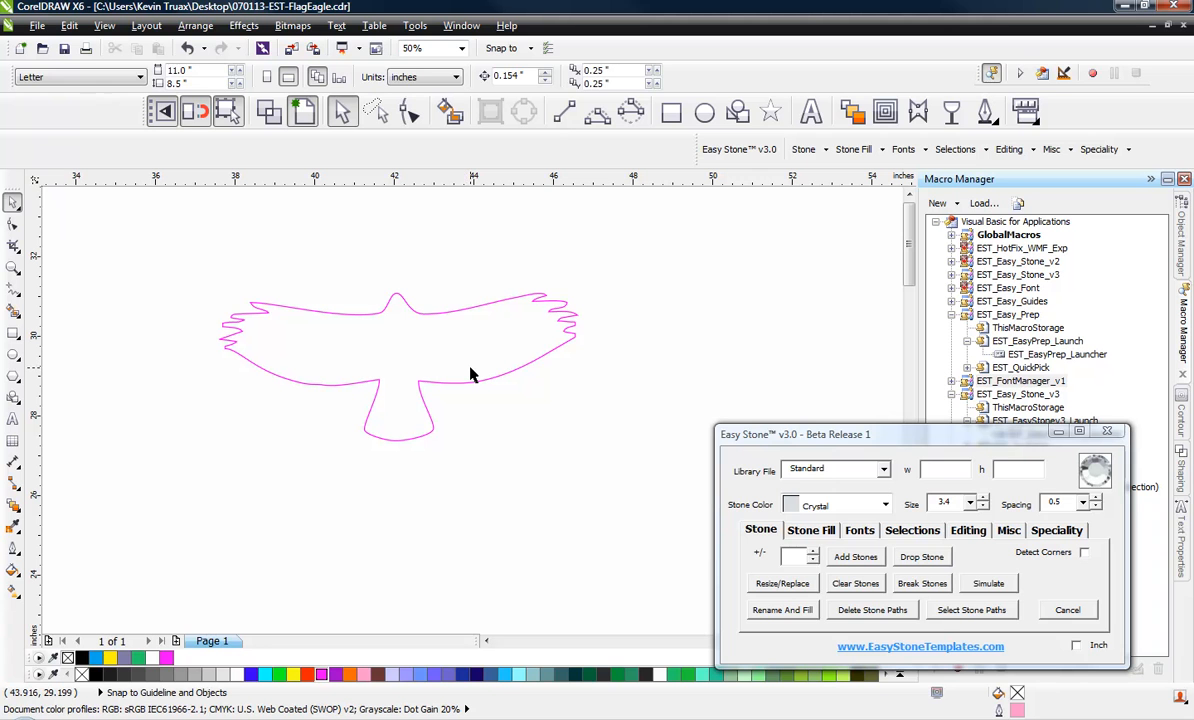
Draw a straight horizontal line about 12.4 inches long across the falcon's wings, extending past both wingtips
click(564, 113)
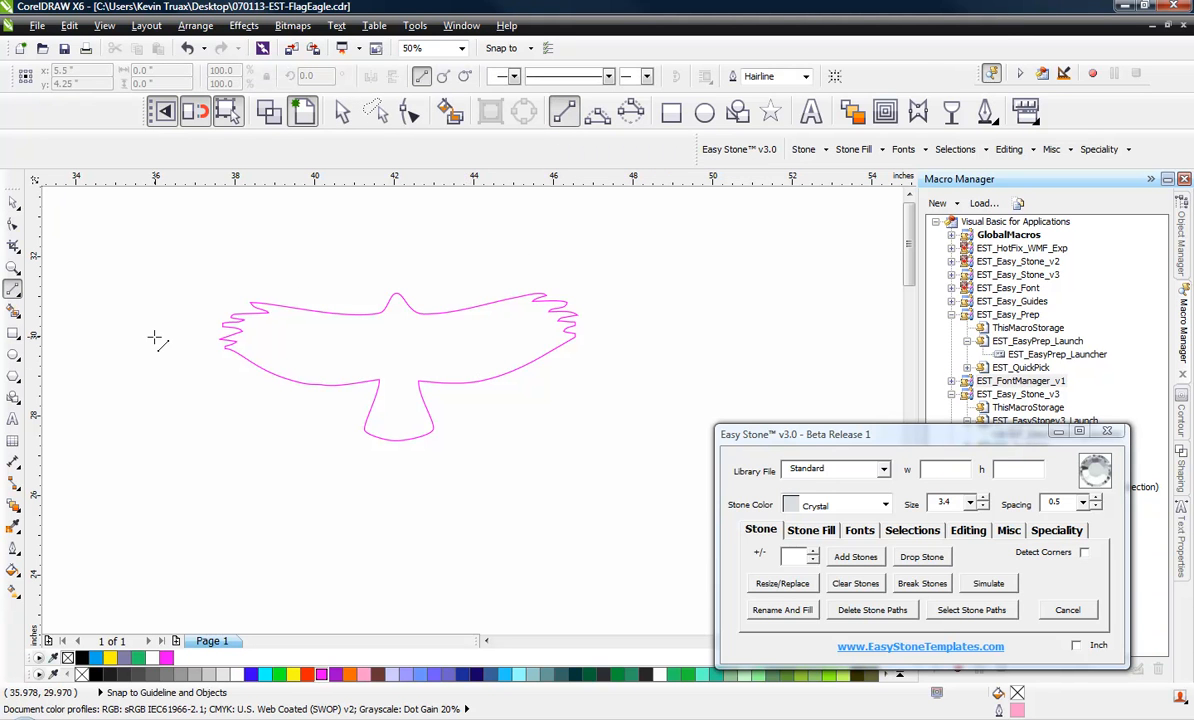
mouse_move(155, 337)
mouse_down()
mouse_move(632, 363)
mouse_move(558, 440)
mouse_up()
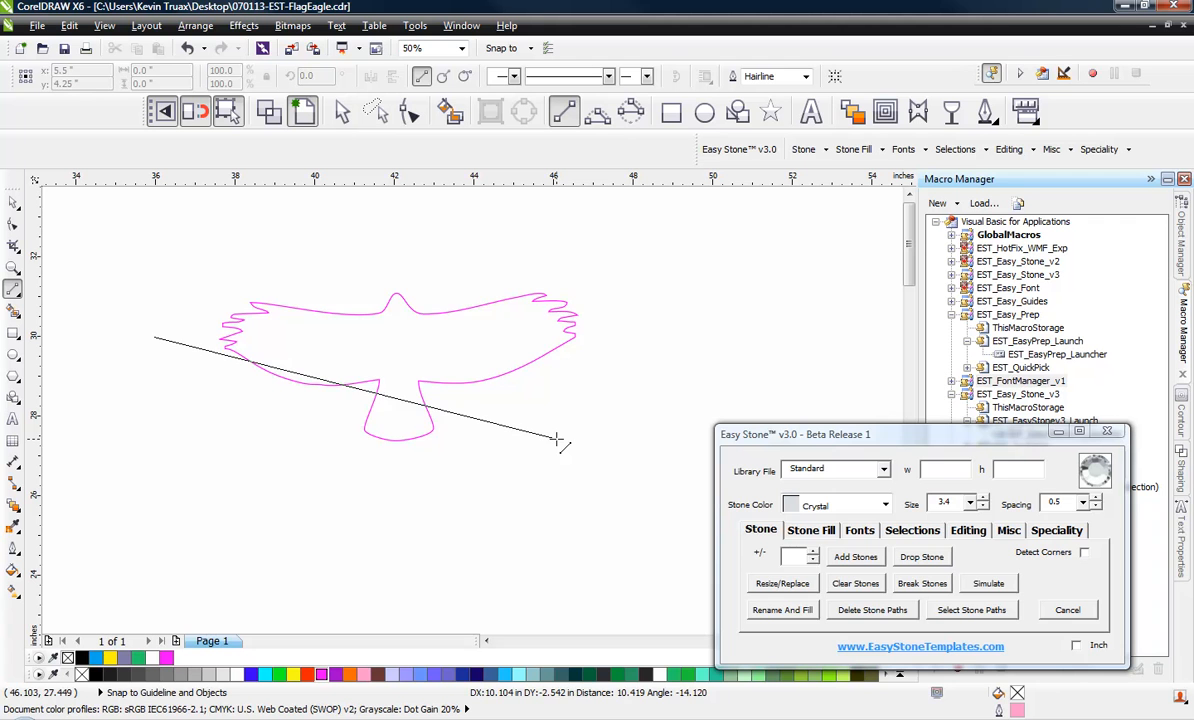
scroll(470, 260, up, 3)
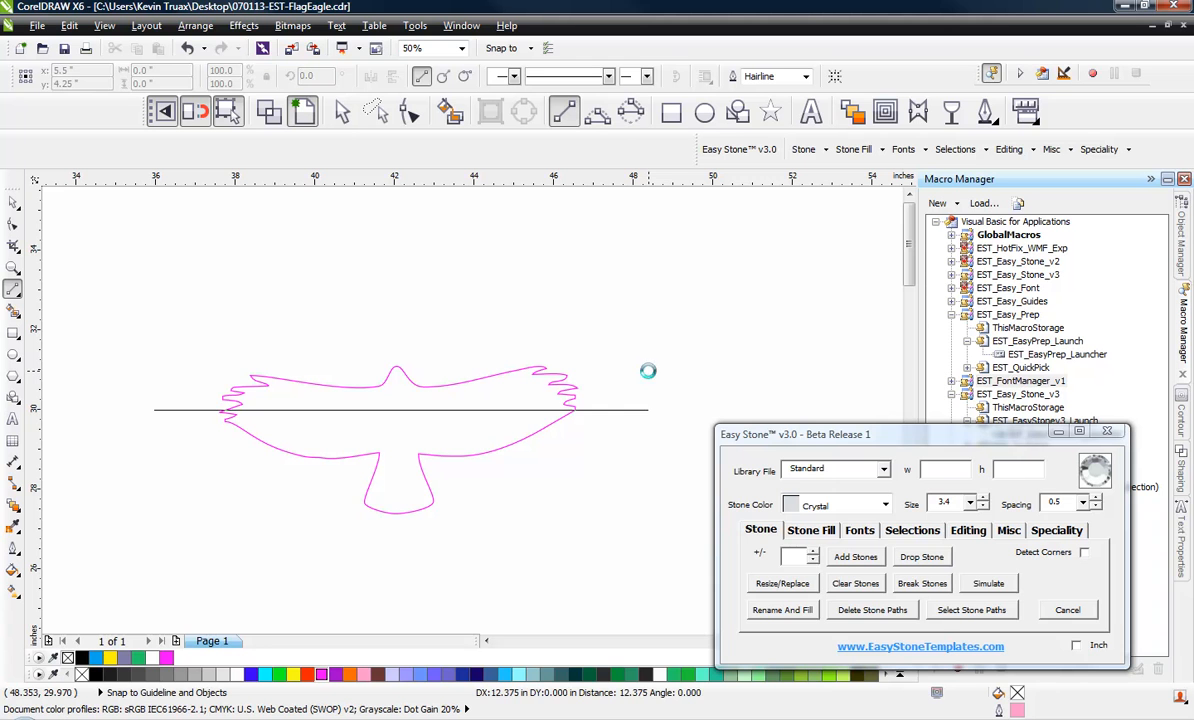
click(648, 372)
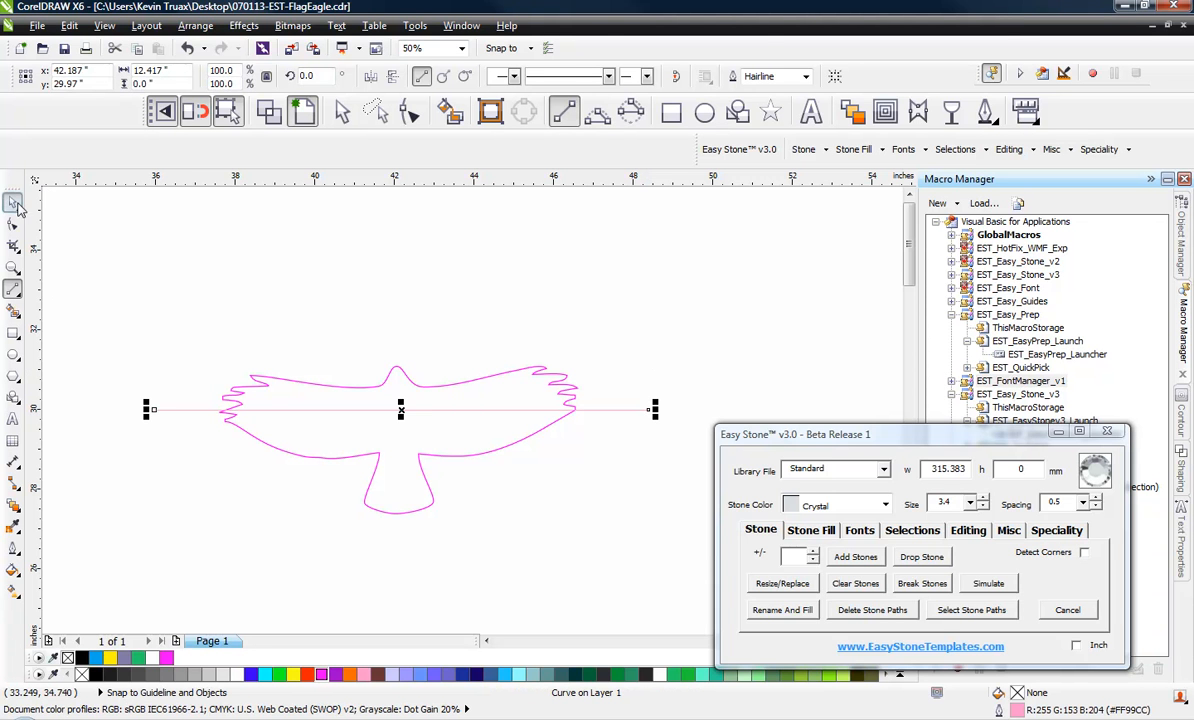
click(13, 201)
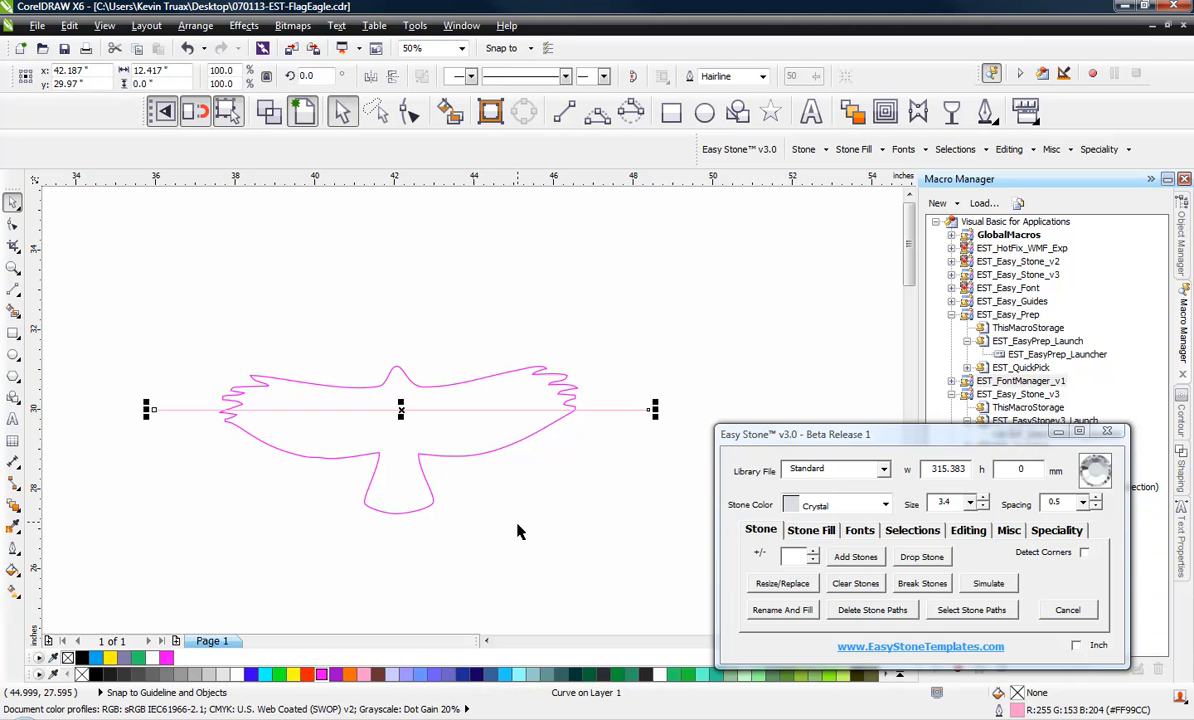
click(706, 296)
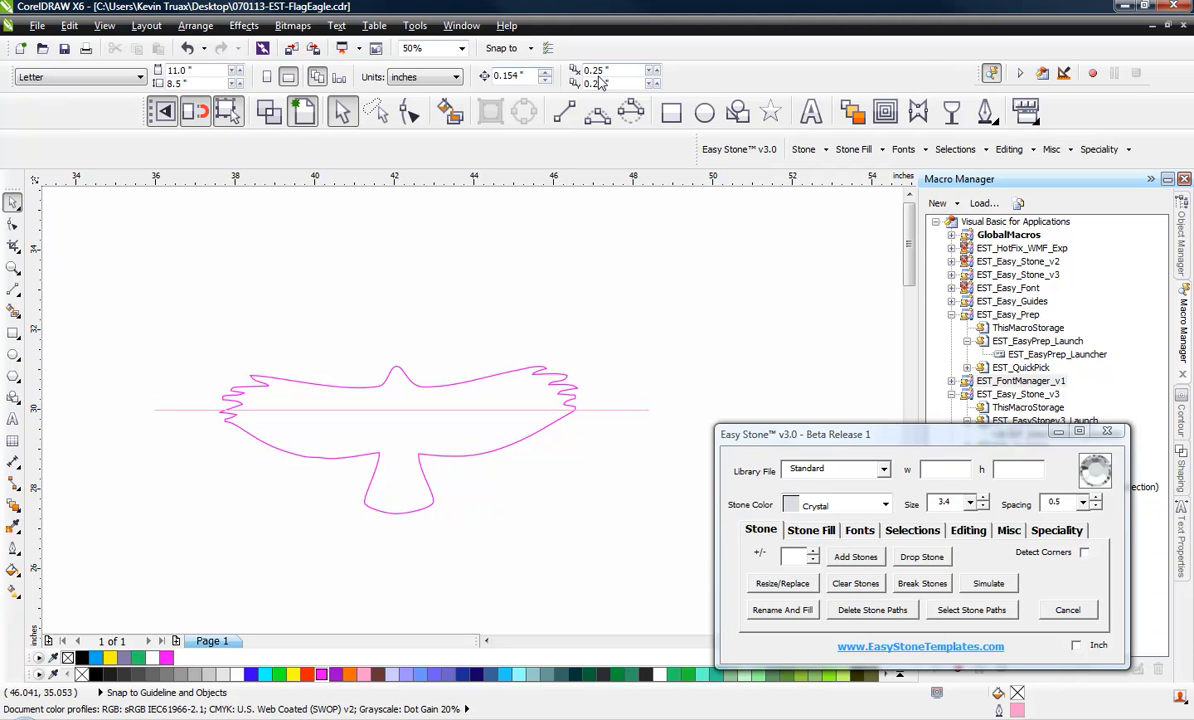
Examine the fields that accept measurements: nudge distance, duplicate distance, page width, drawing units and the falcon's contour offset
click(626, 410)
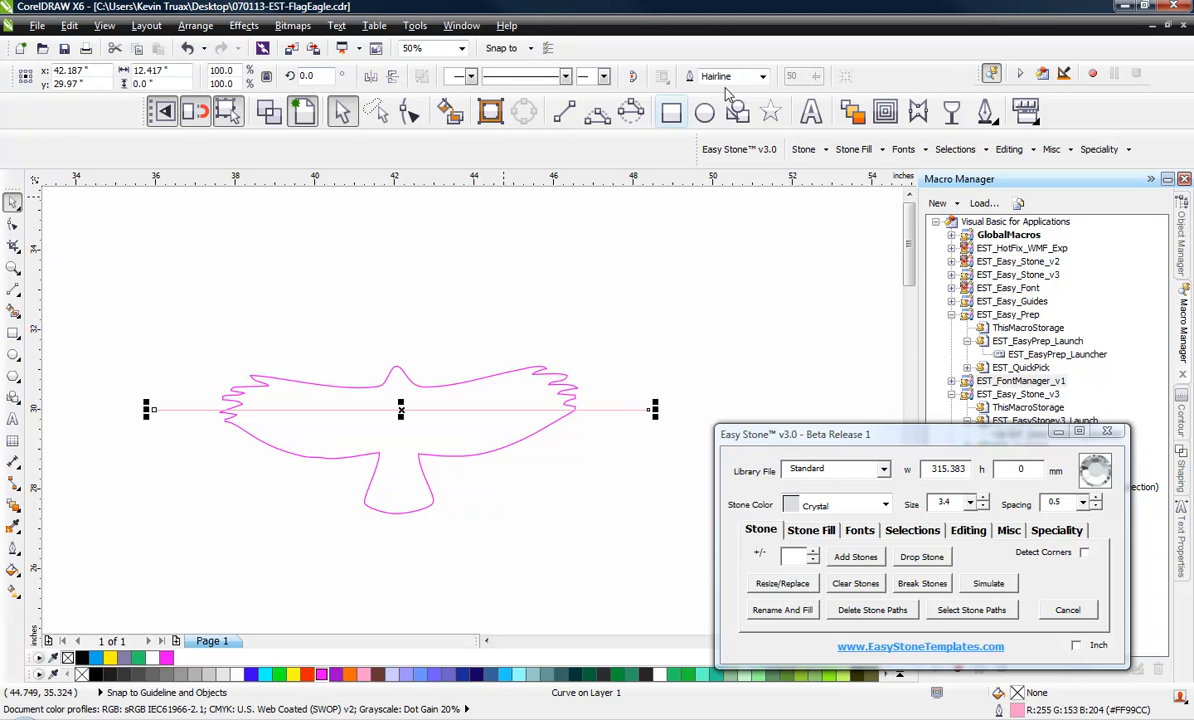
click(690, 338)
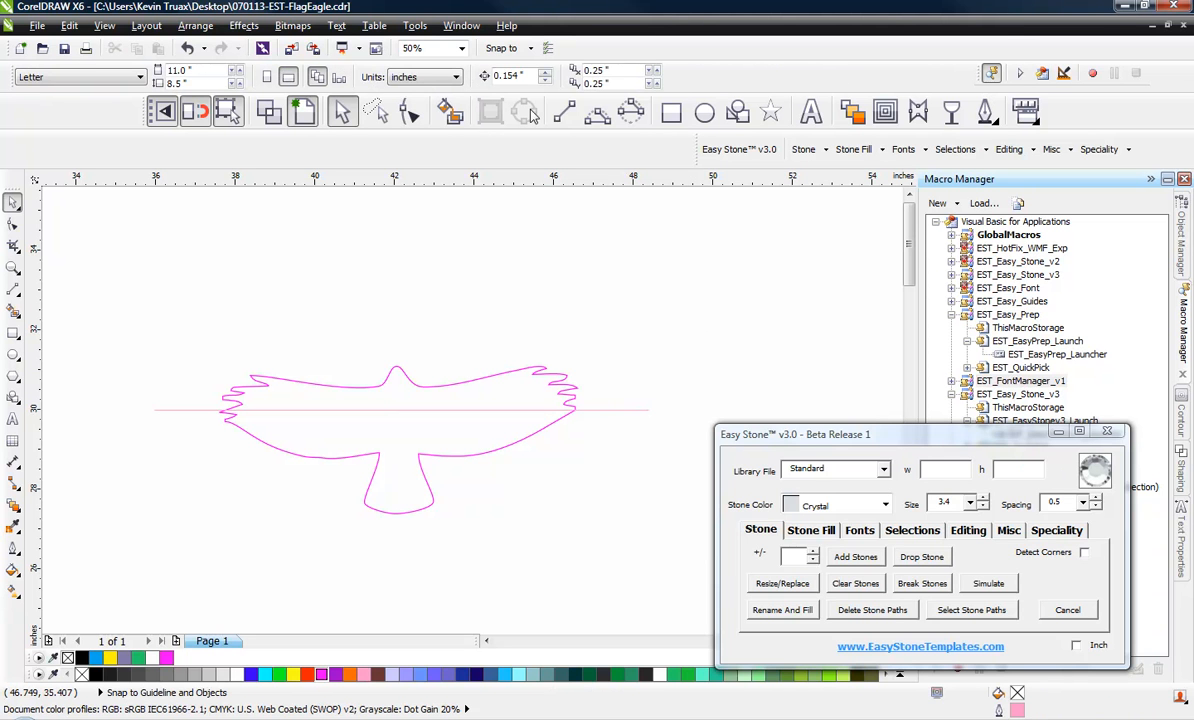
triple_click(500, 76)
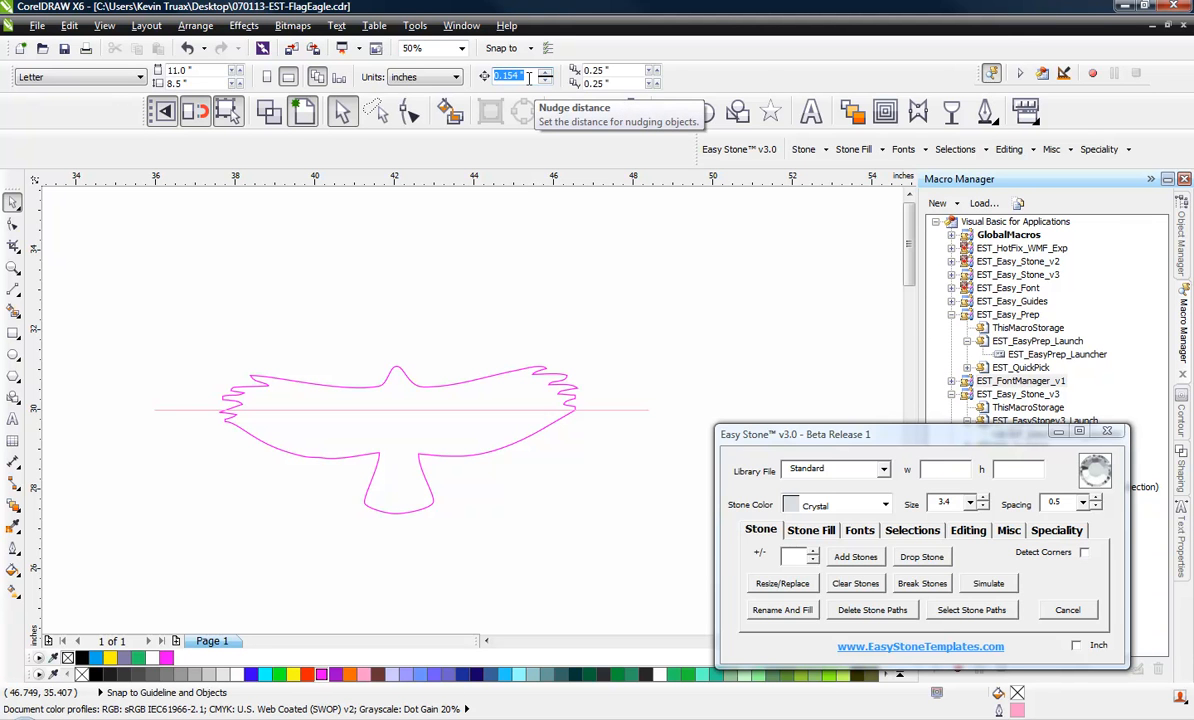
click(611, 70)
click(185, 70)
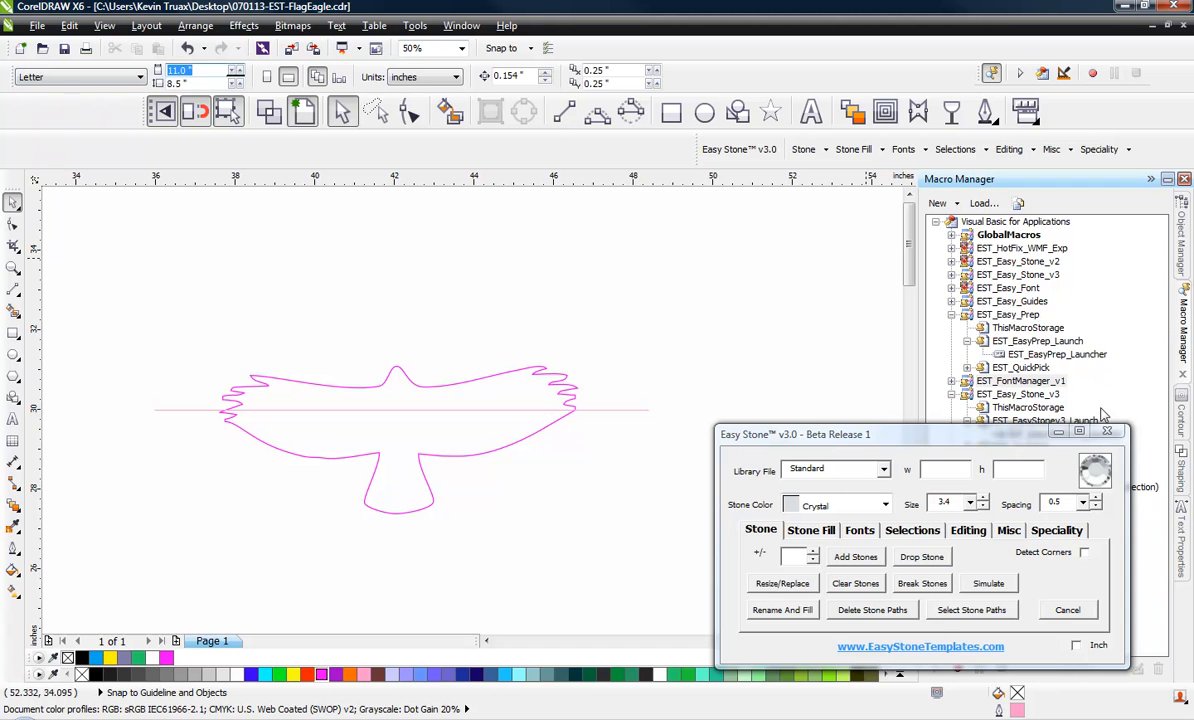
click(1187, 425)
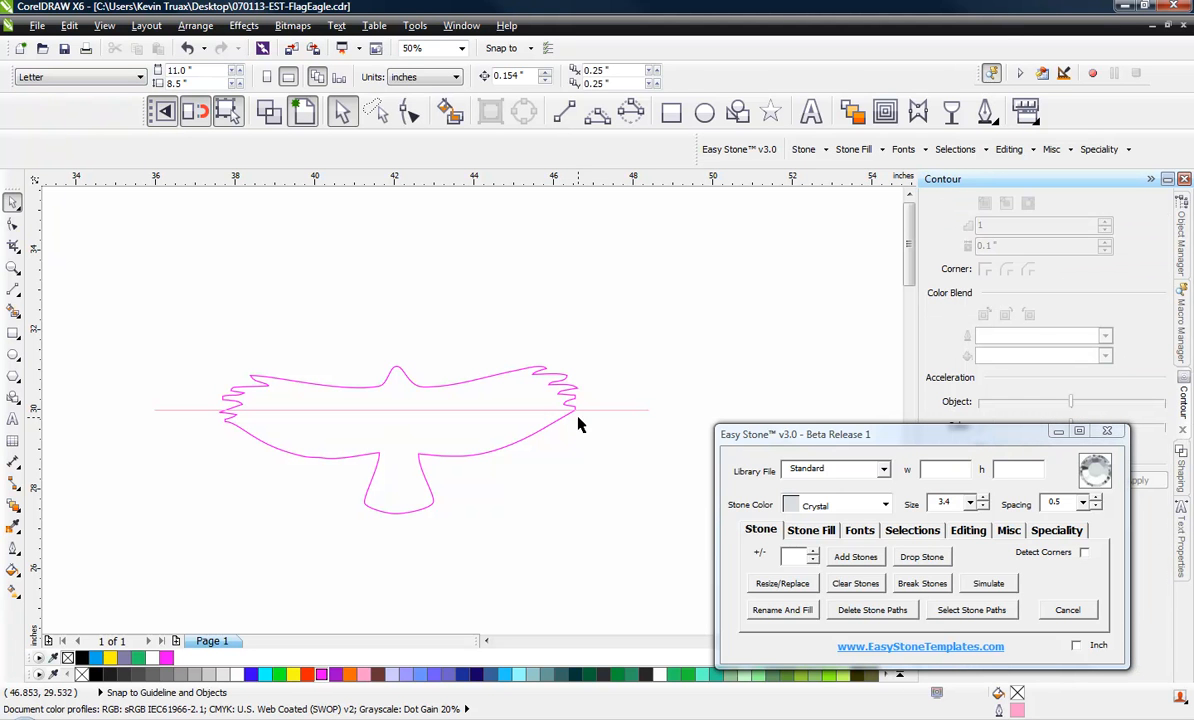
click(566, 382)
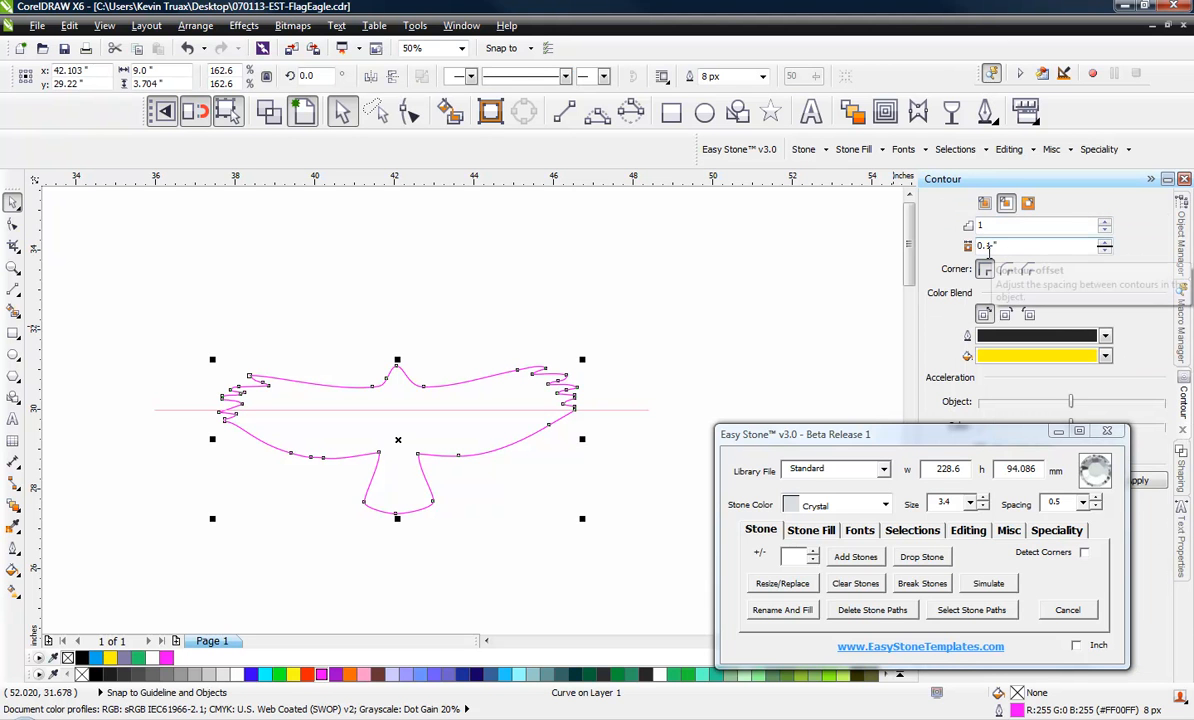
click(690, 285)
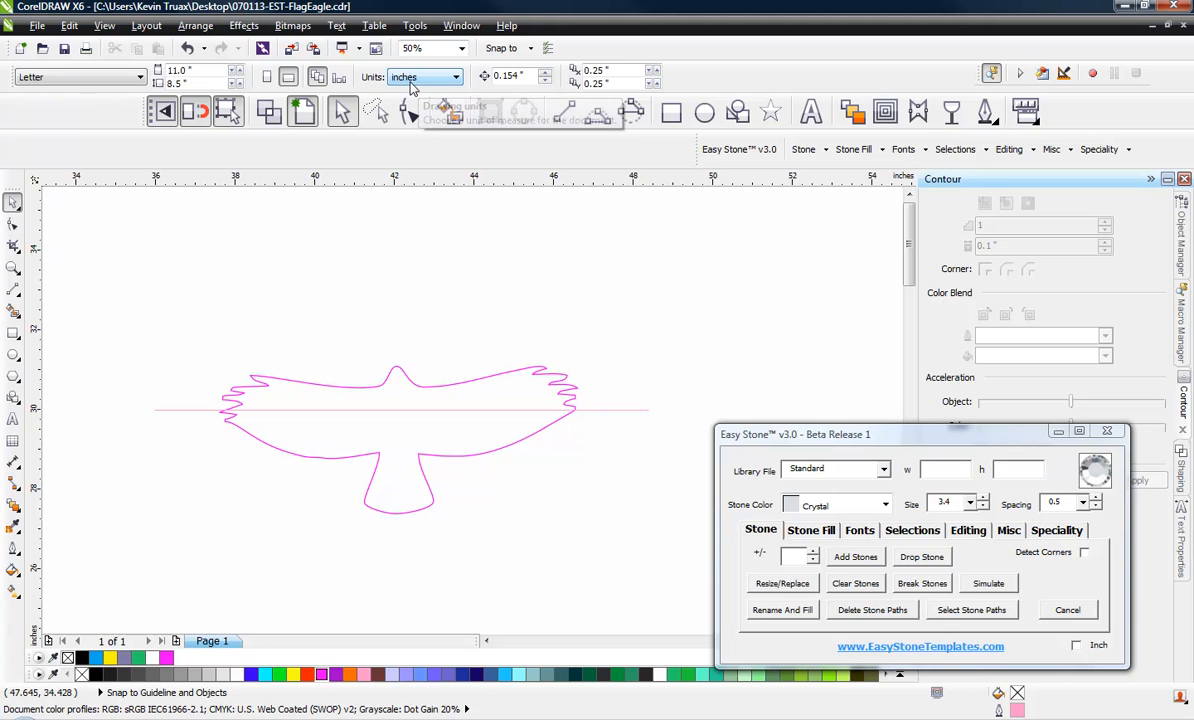
click(592, 412)
click(579, 302)
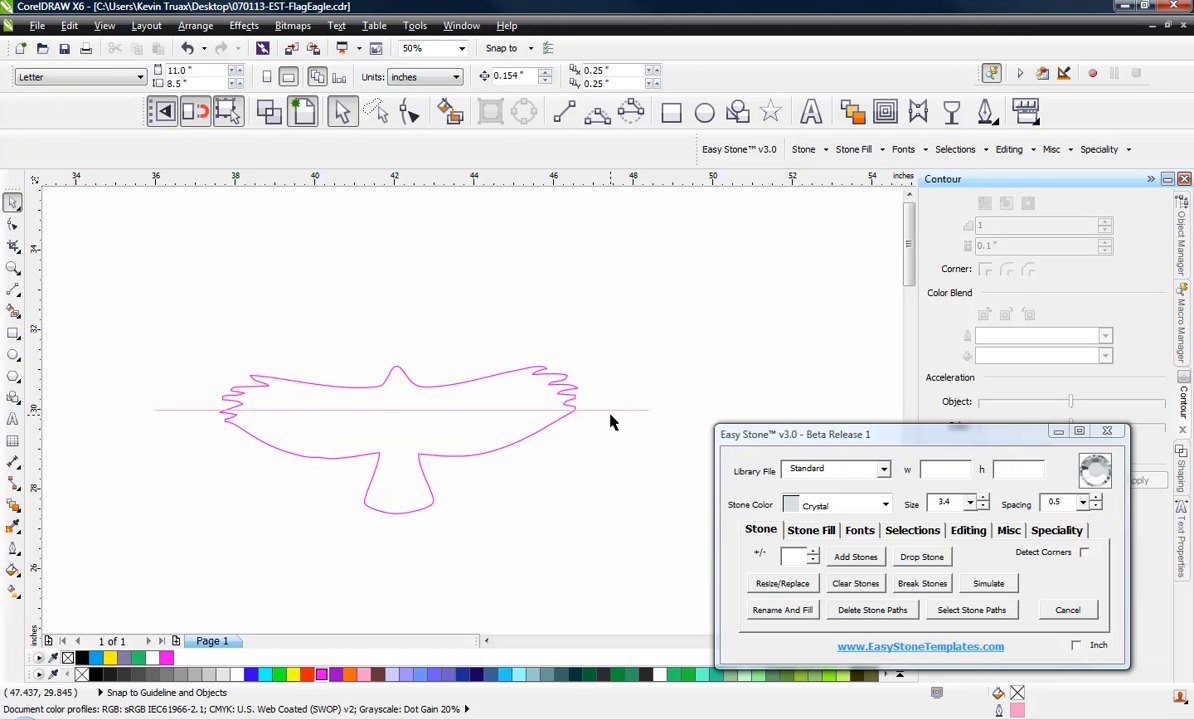
Set the document's nudge distance to 3.9 mm, entering the unit with the value
click(527, 80)
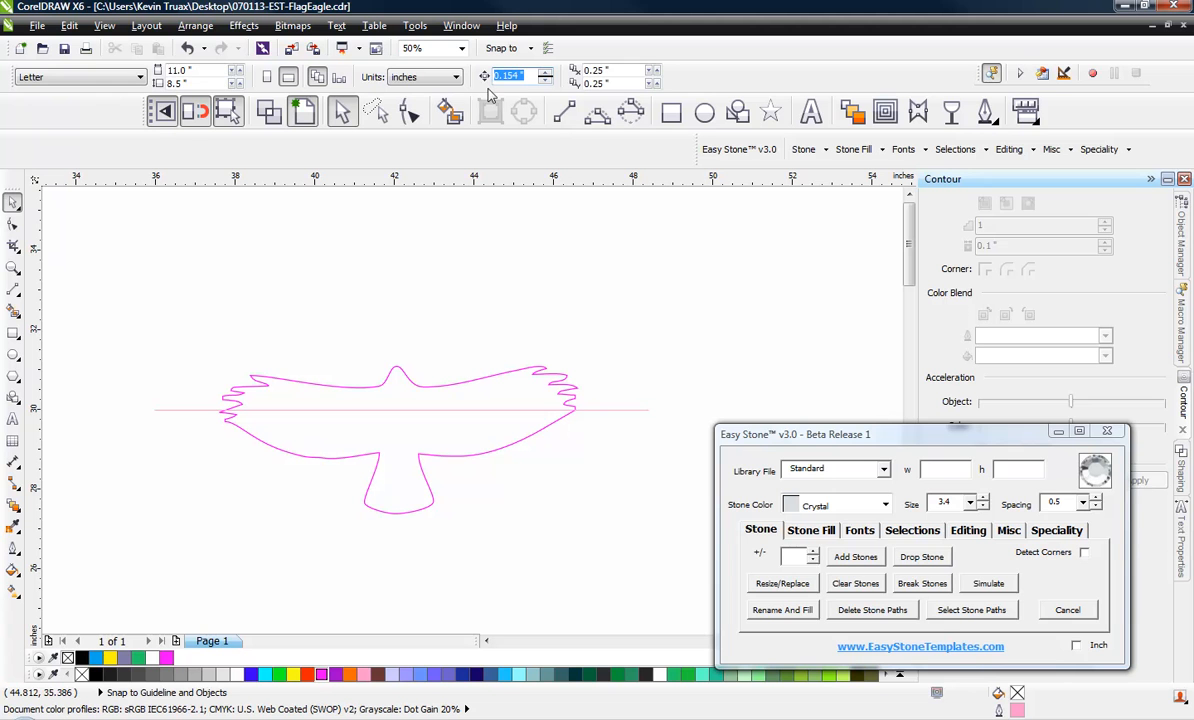
text(3.9mm)
key(Return)
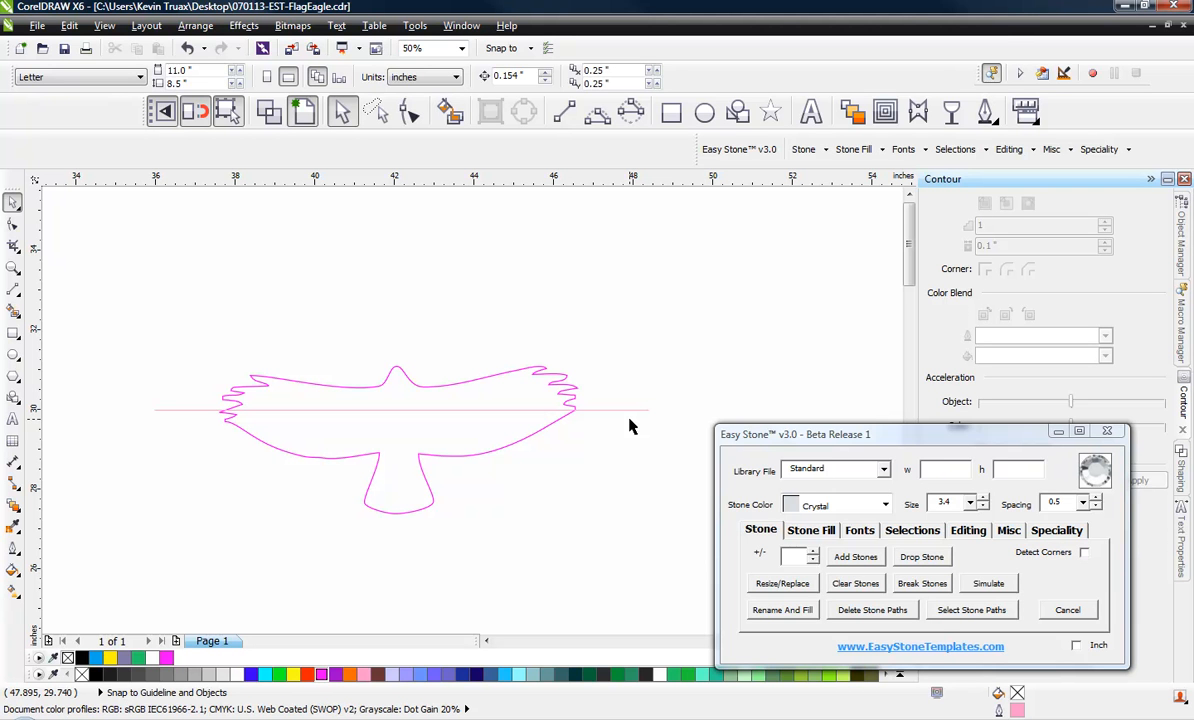
Try entering the sum 1+3 as the nudge distance
double_click(508, 75)
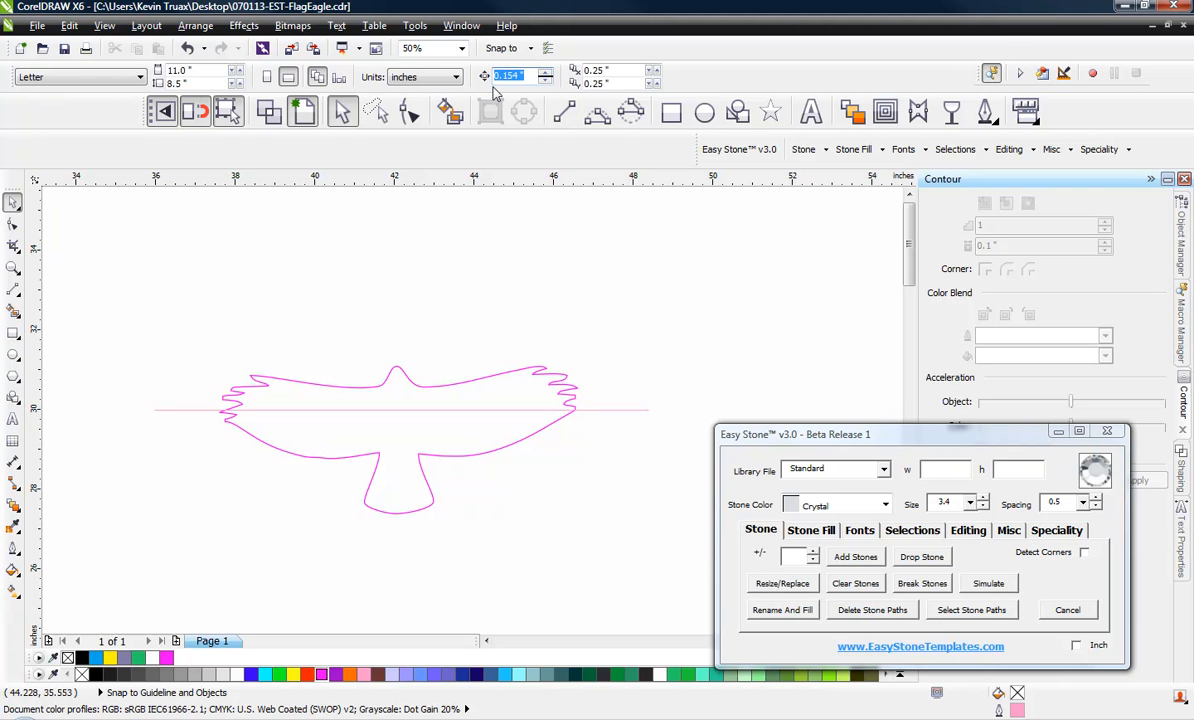
text(1+3)
key(Return)
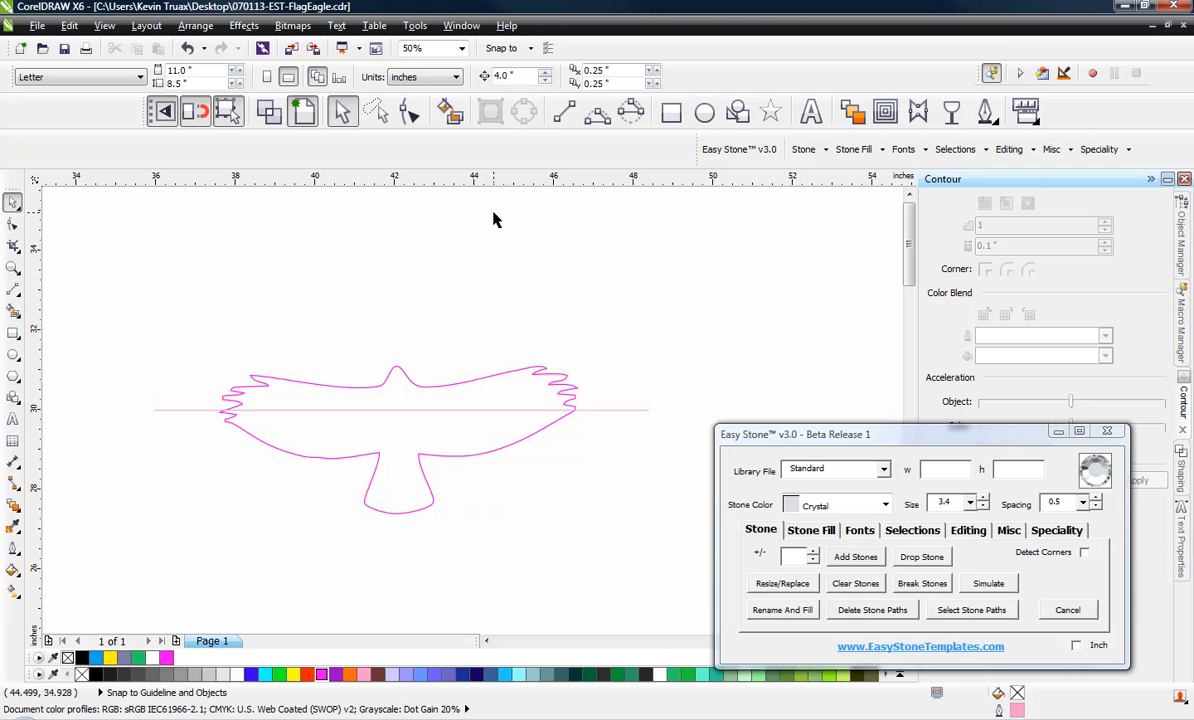
Restore the nudge distance to 0.154 inches
click(503, 76)
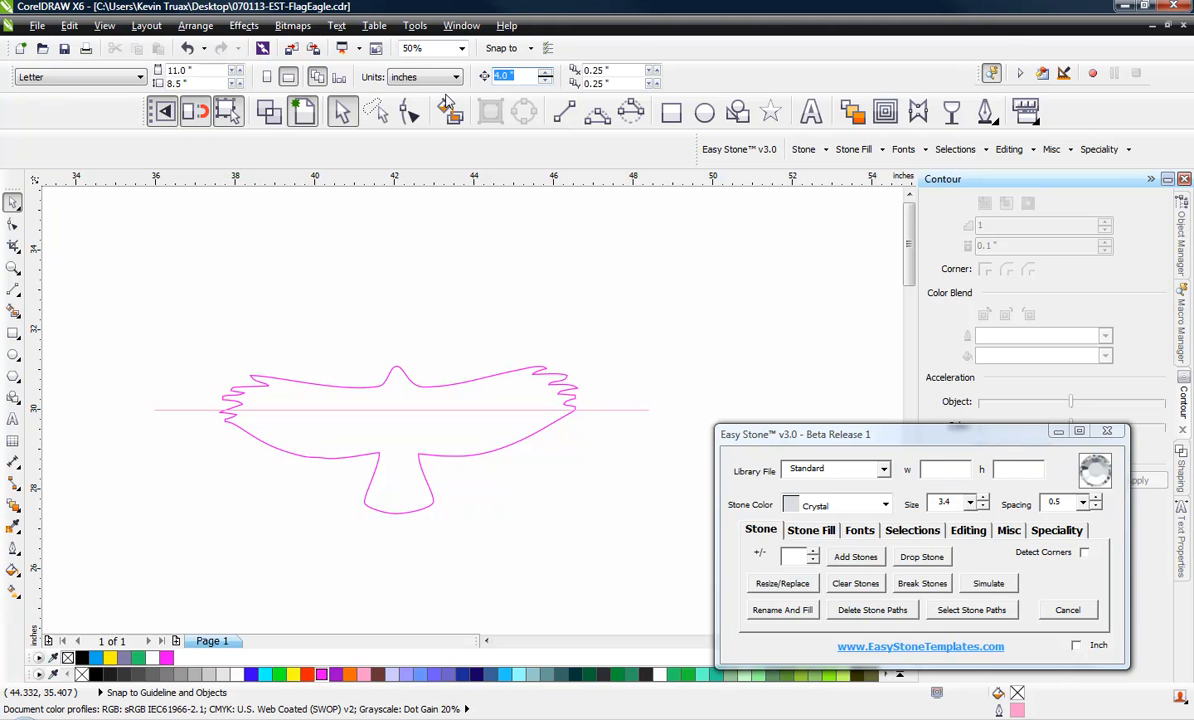
text(3.9mm)
key(Return)
Duplicate the horizontal line upward repeatedly at 0.154-inch spacing until there are 39 evenly spaced lines
click(616, 409)
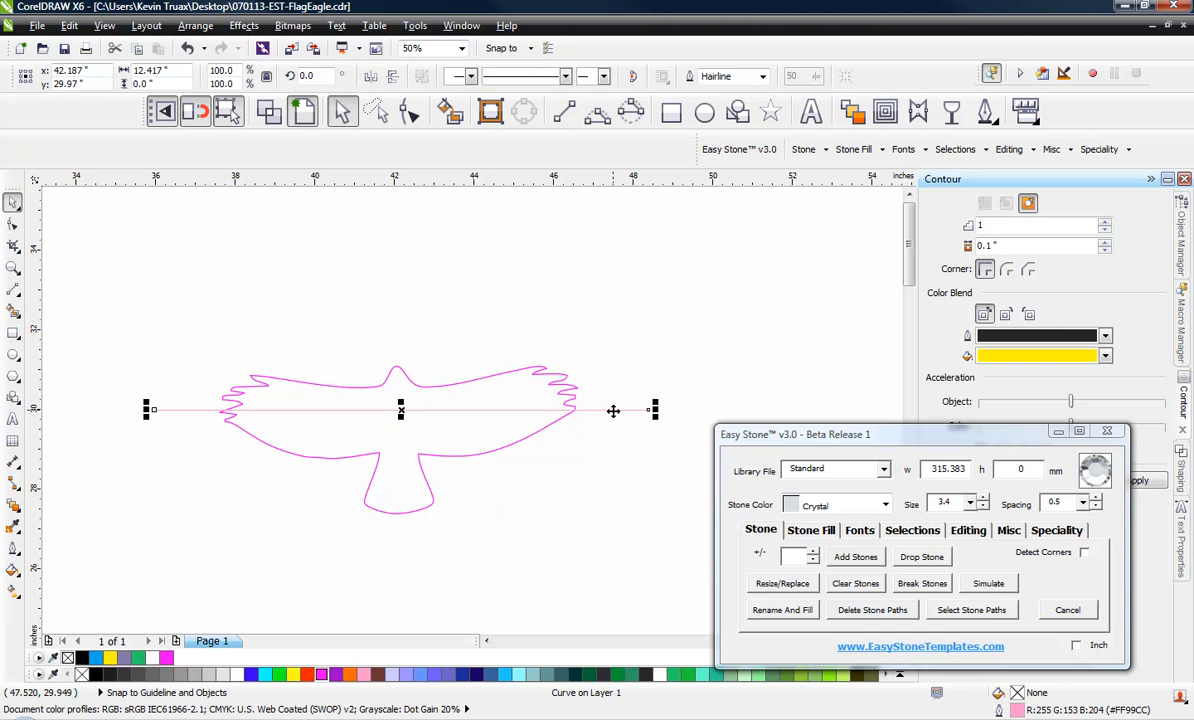
key(ctrl+d)
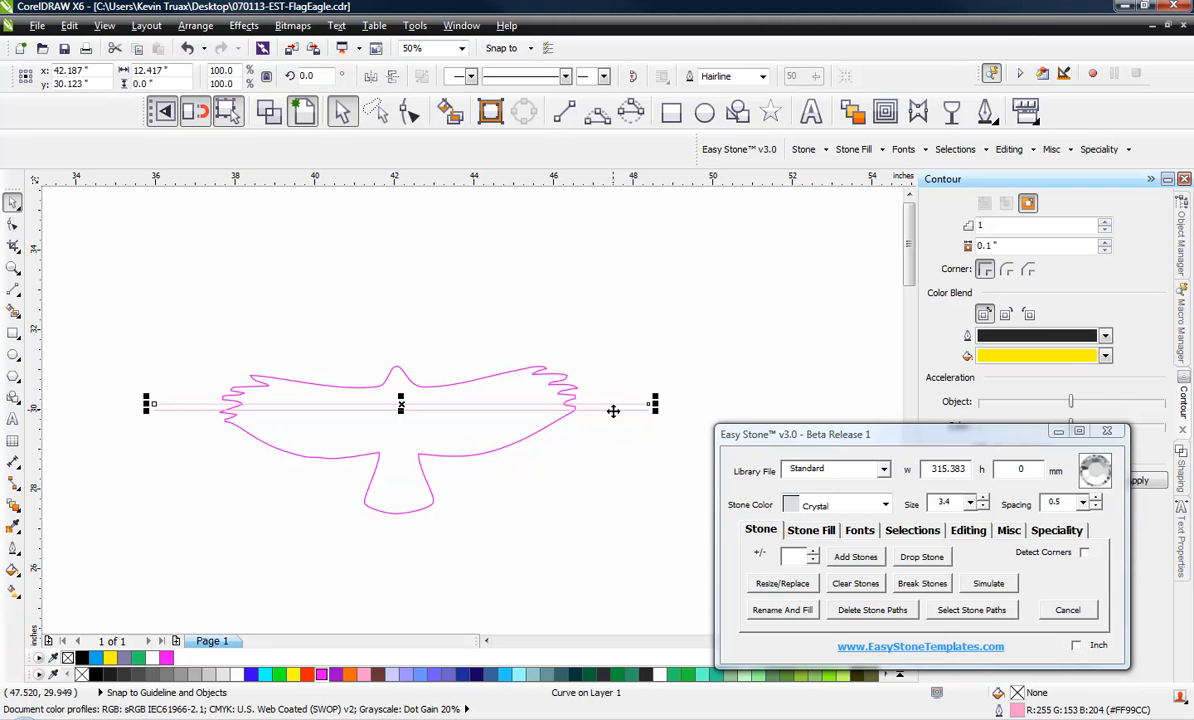
key(ctrl+d)
key(ctrl+d)
key(ctrl+d)
key(ctrl+d)
key(ctrl+d)
key(ctrl+d)
key(ctrl+d)
key(ctrl+d)
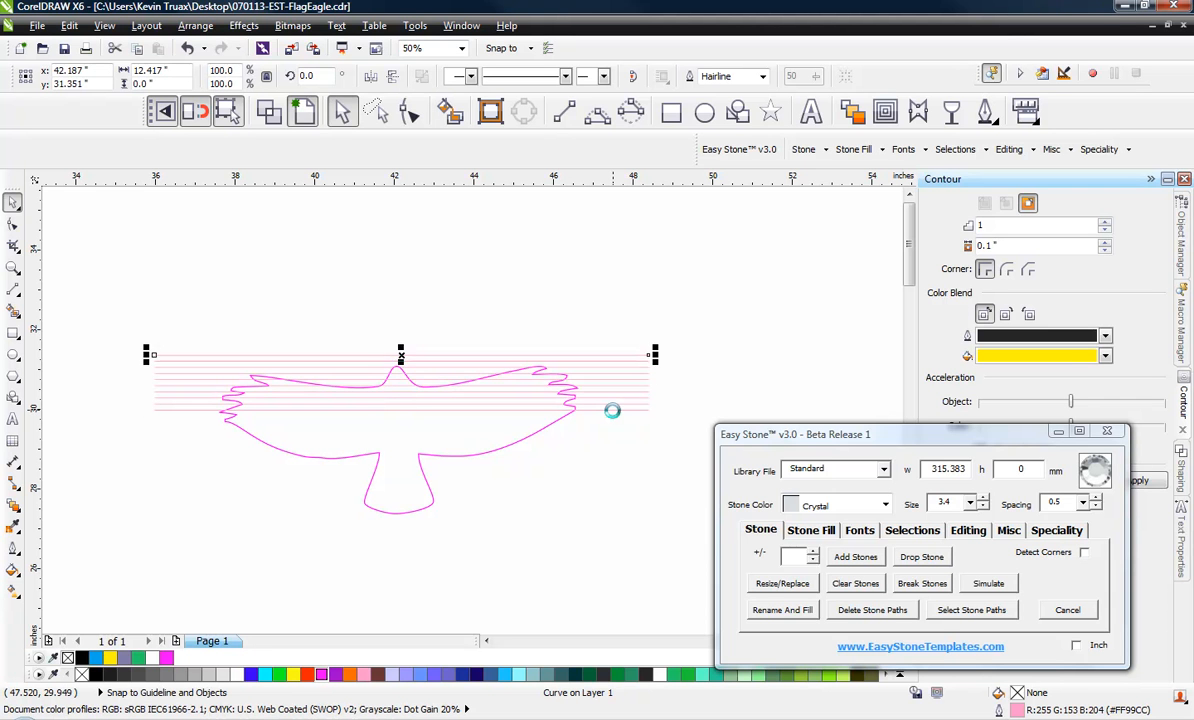
key(ctrl+d)
key(ctrl+d)
key(ctrl+d)
key(ctrl+d)
key(ctrl+d)
key(ctrl+d)
key(ctrl+d)
key(ctrl+d)
key(ctrl+d)
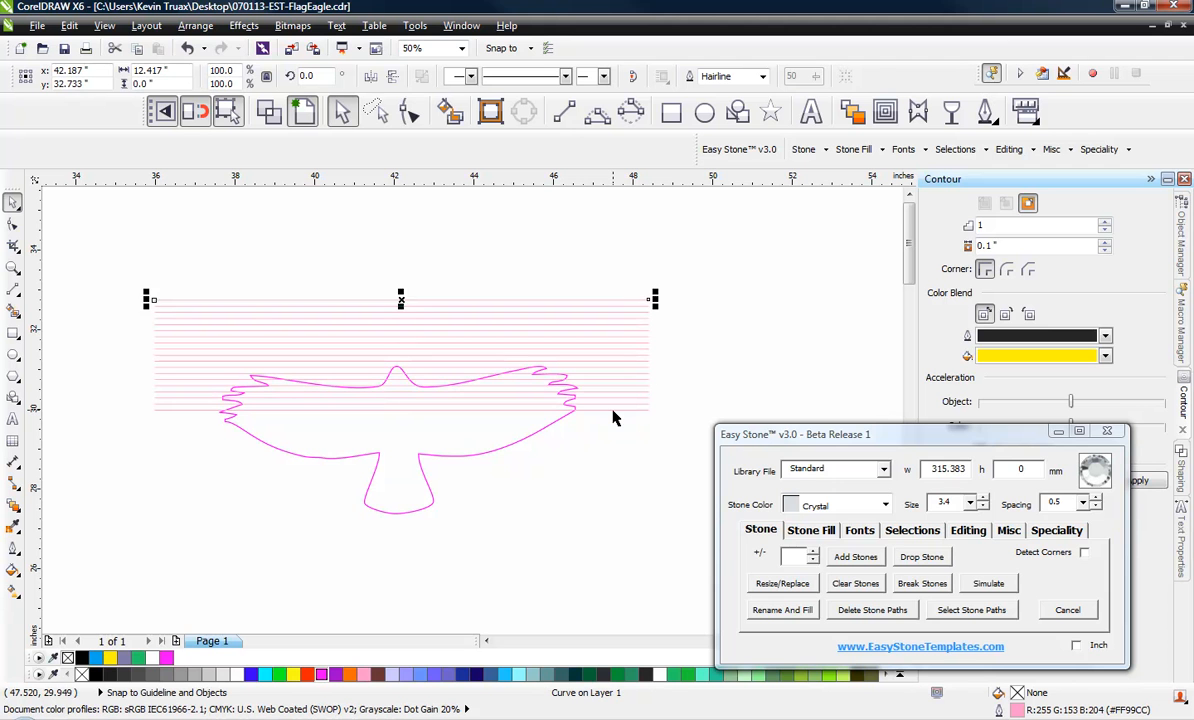
key(ctrl+d)
key(ctrl+d)
key(ctrl+d)
key(ctrl+d)
key(ctrl+d)
key(ctrl+d)
key(ctrl+d)
key(ctrl+d)
key(ctrl+d)
key(ctrl+d)
key(ctrl+d)
key(ctrl+d)
key(ctrl+d)
key(ctrl+d)
key(ctrl+d)
key(ctrl+d)
key(ctrl+d)
key(ctrl+d)
key(ctrl+d)
key(ctrl+d)
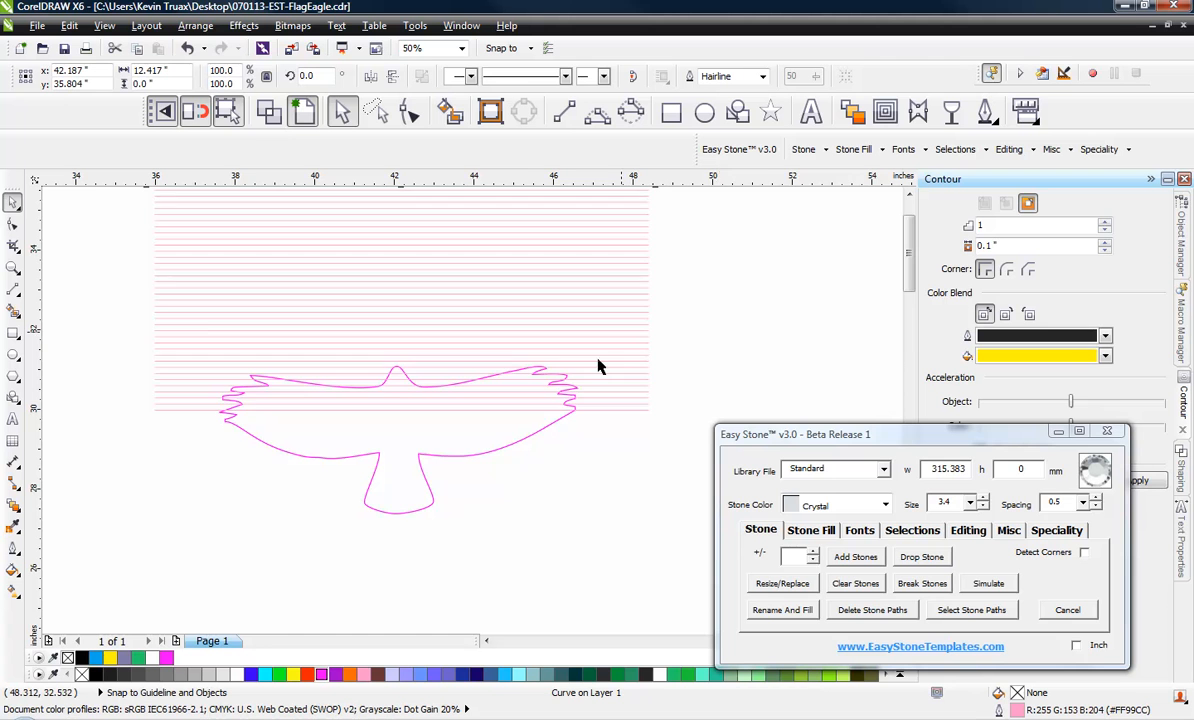
Move all the horizontal lines down together over the falcon so the uppermost line meets the tip of its head
key(F3)
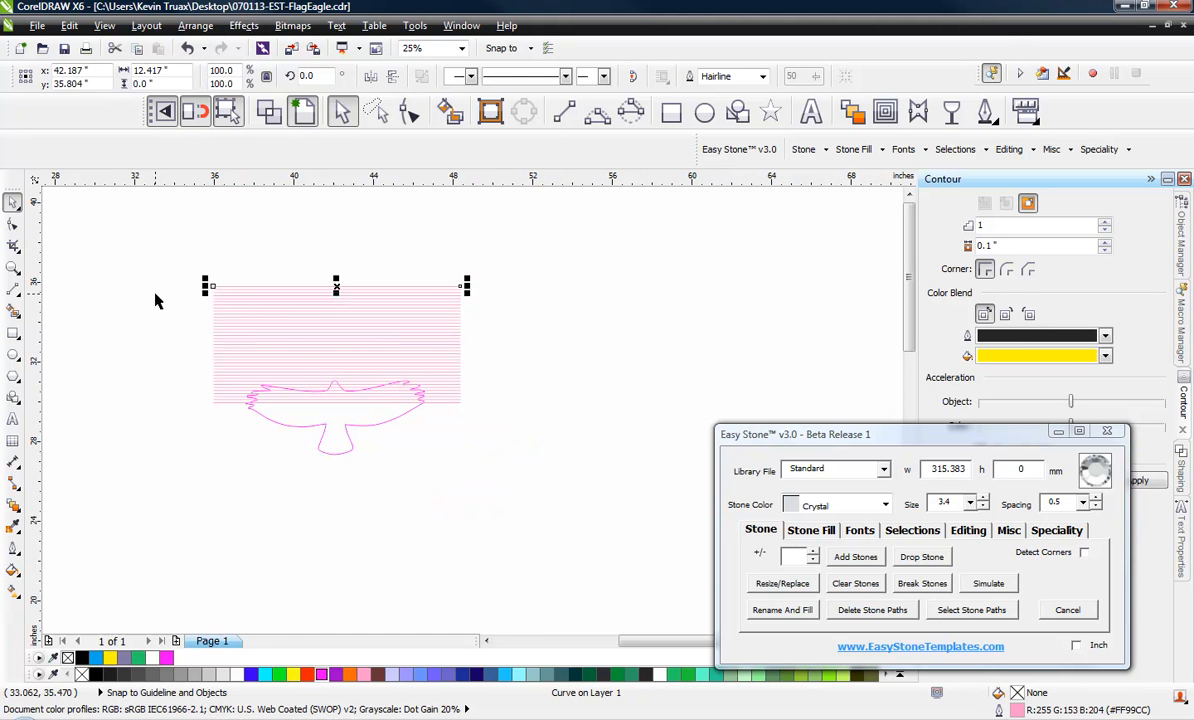
scroll(155, 294, up, 1)
scroll(195, 297, down, 1)
click(177, 228)
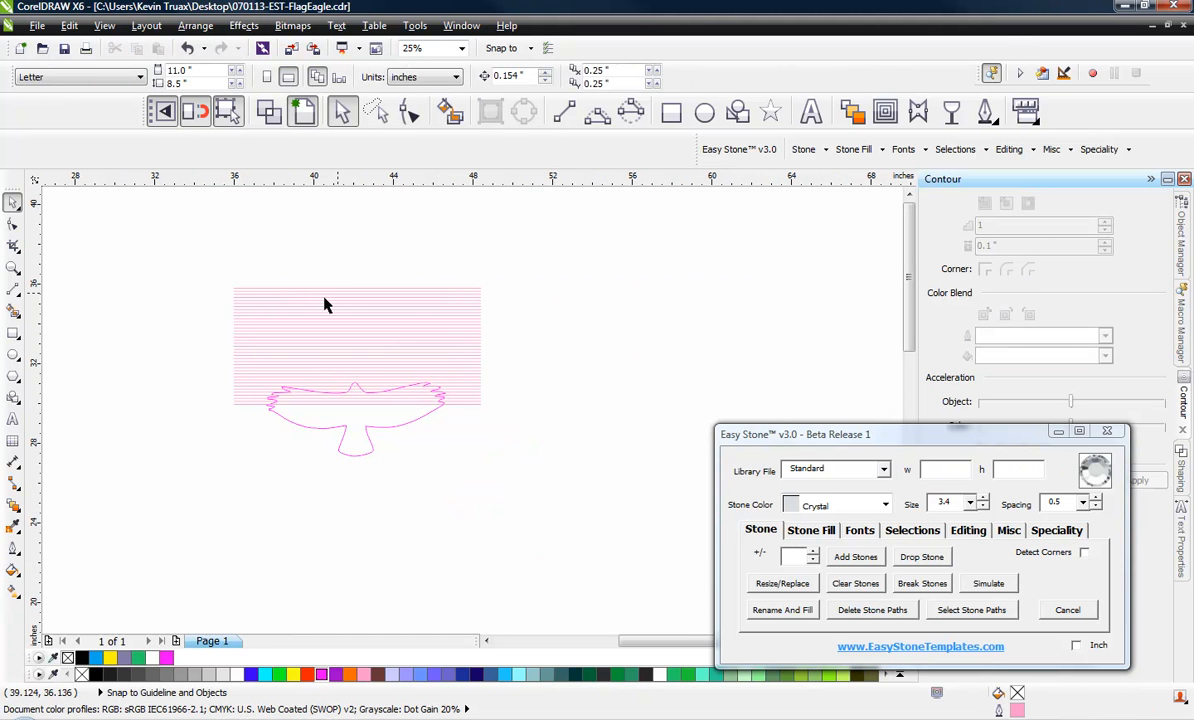
drag(174, 238, 550, 404)
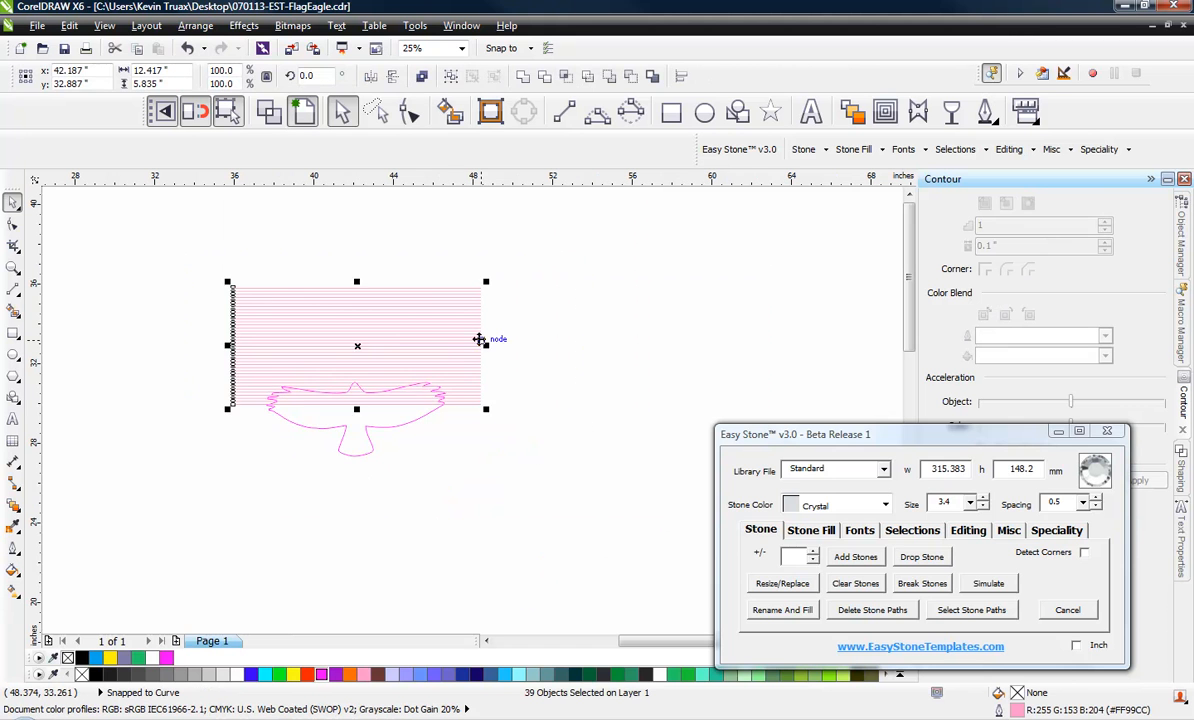
drag(480, 340, 478, 403)
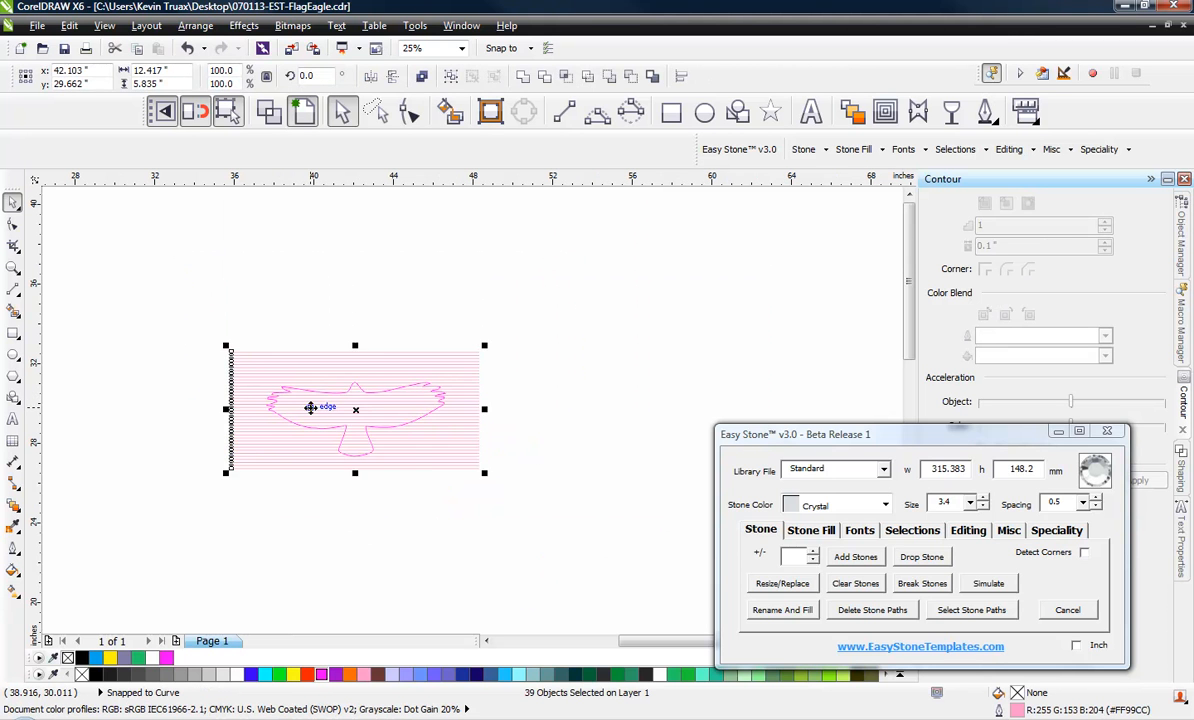
scroll(311, 408, up, 1)
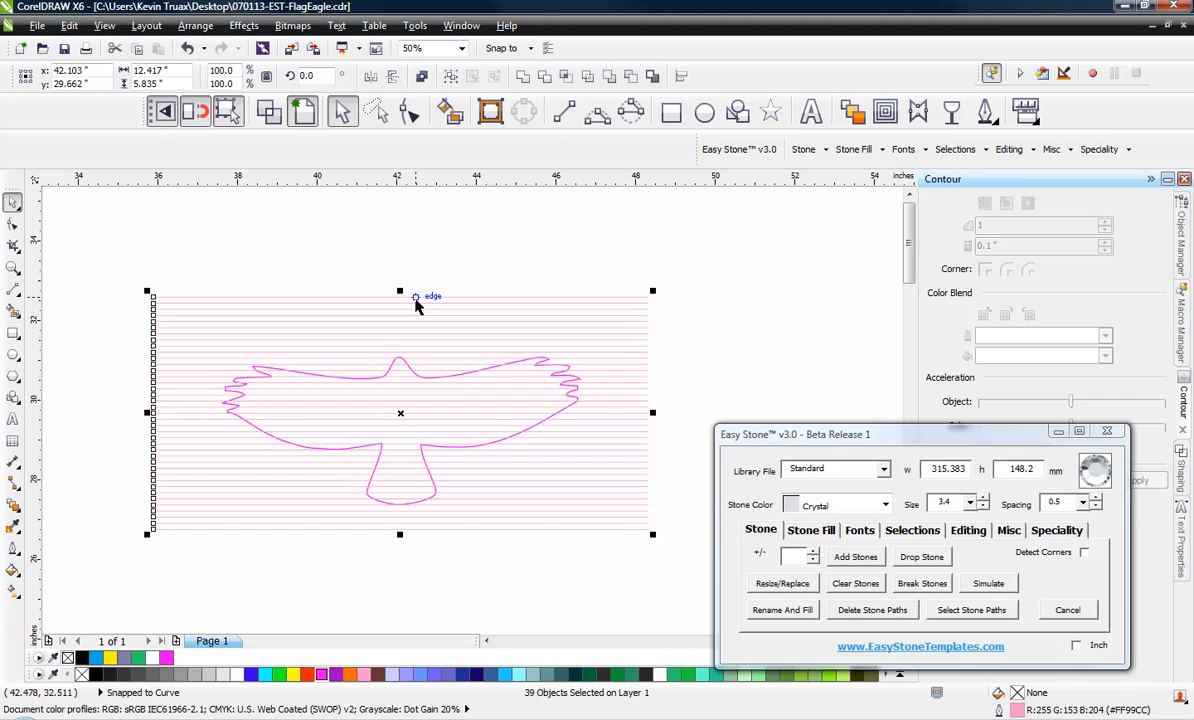
drag(413, 298, 398, 357)
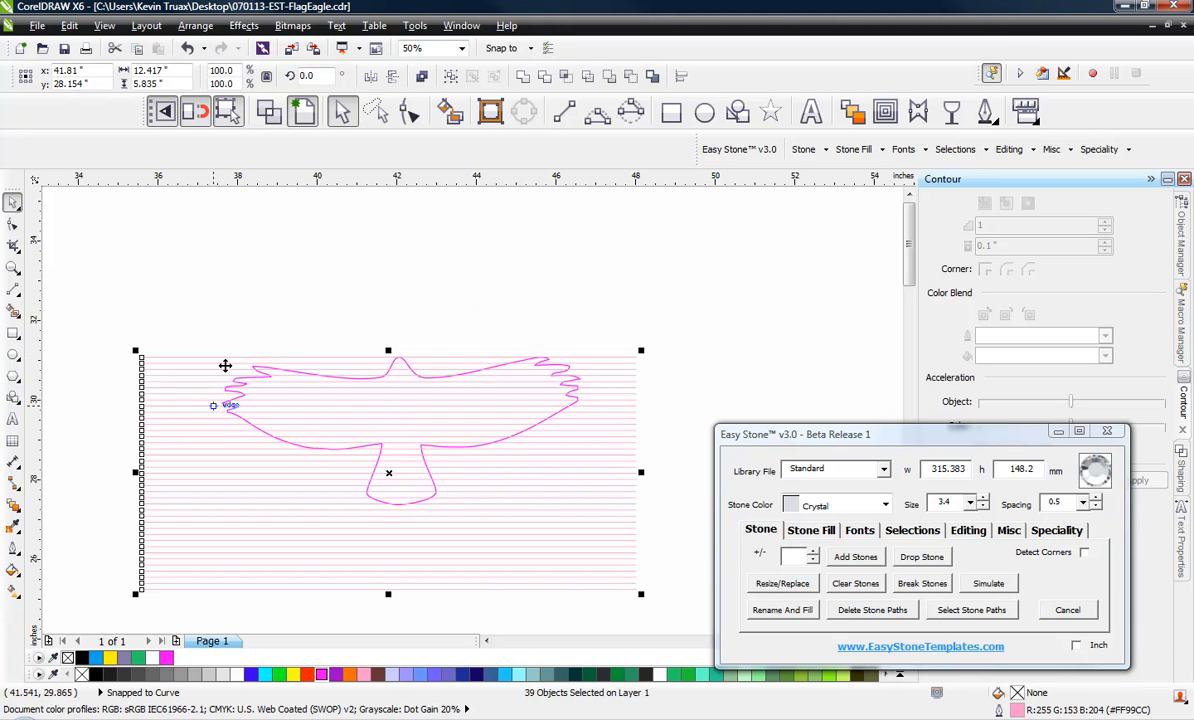
click(308, 287)
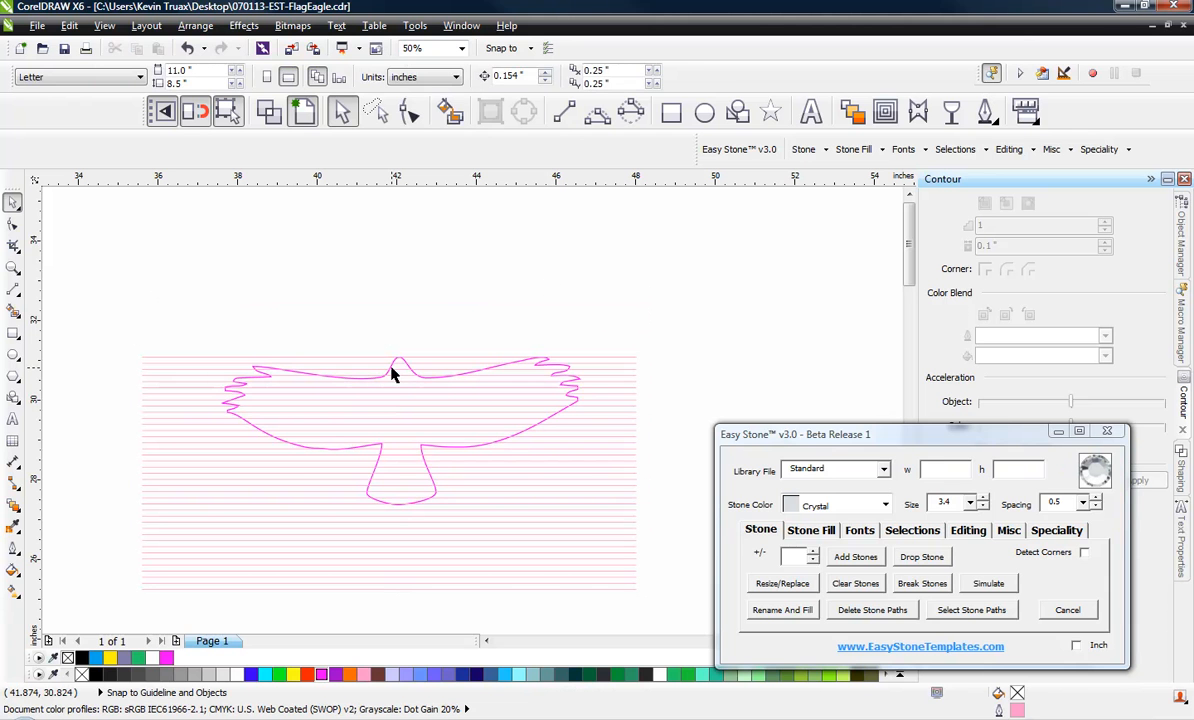
Draw a straight vertical line about 8.25 inches long through the falcon's left wing, crossing all the horizontal lines
click(563, 112)
drag(349, 287, 337, 617)
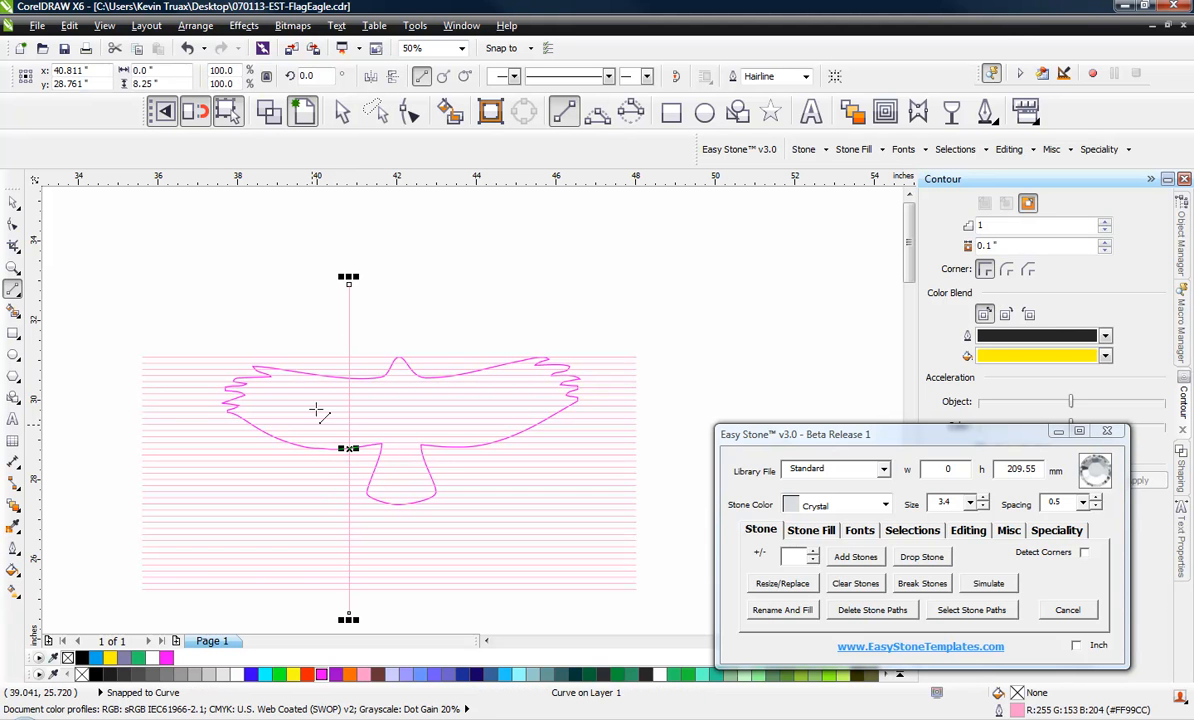
click(13, 201)
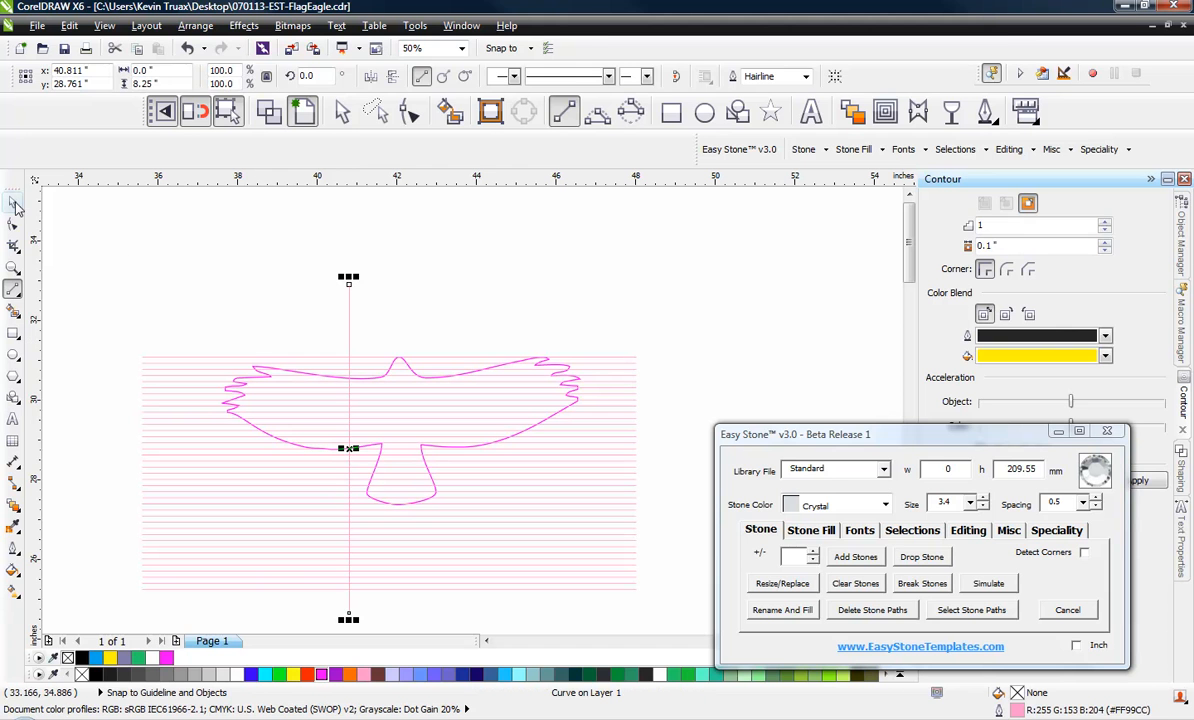
Mark the falcon outline as the cut/trim object in Easy Stone's editing tools
click(240, 284)
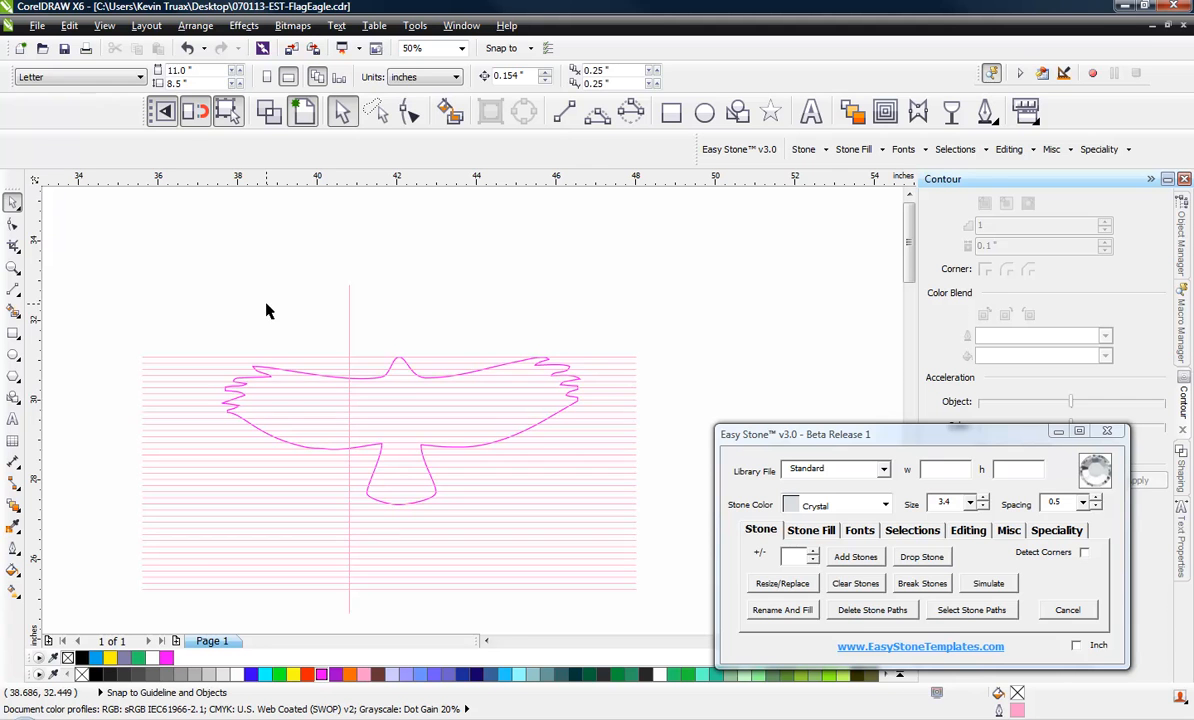
scroll(408, 374, up, 2)
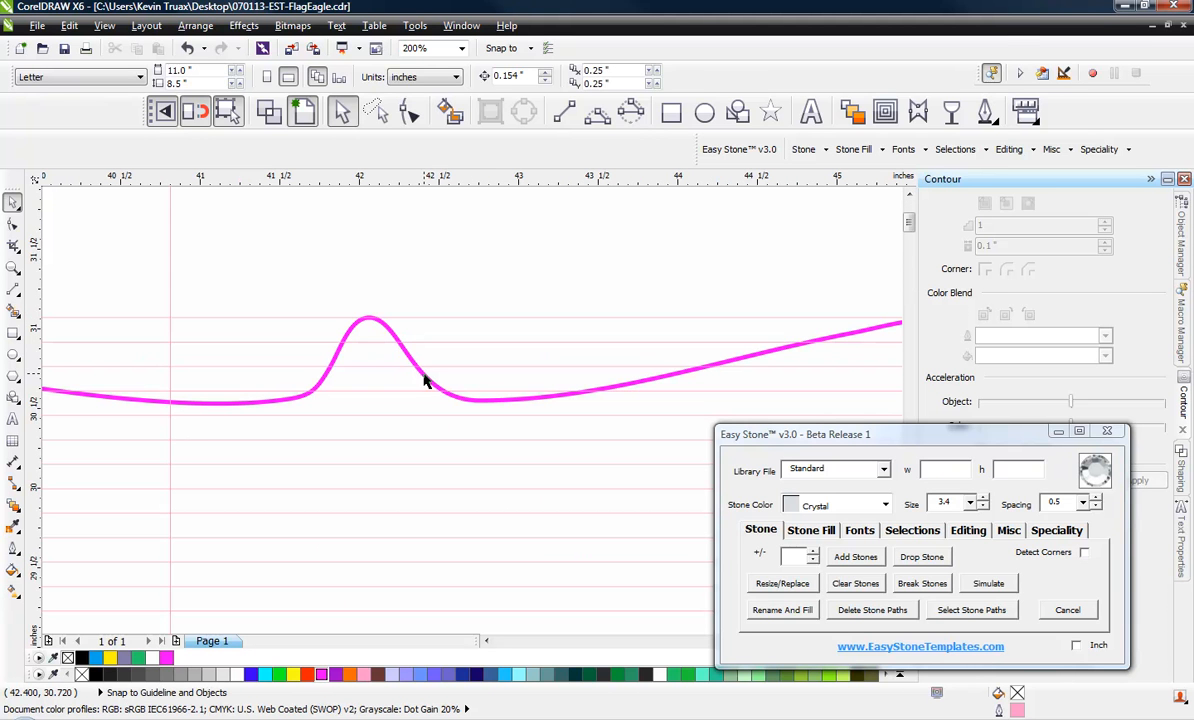
click(422, 374)
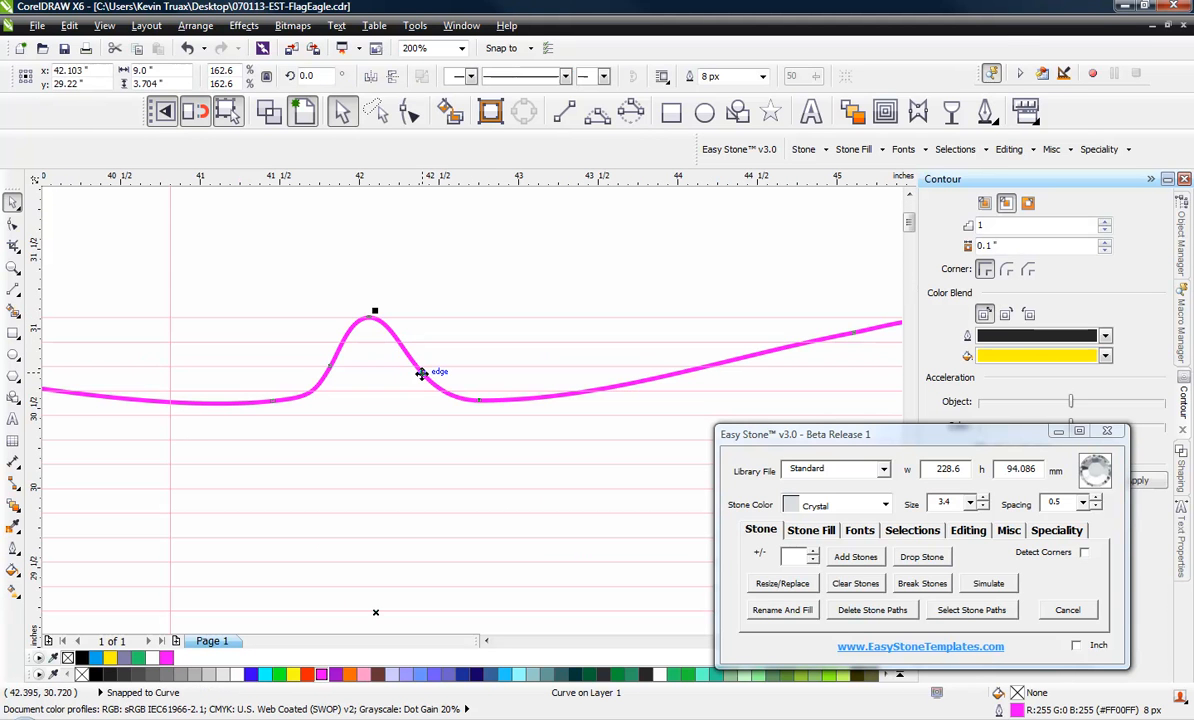
click(968, 530)
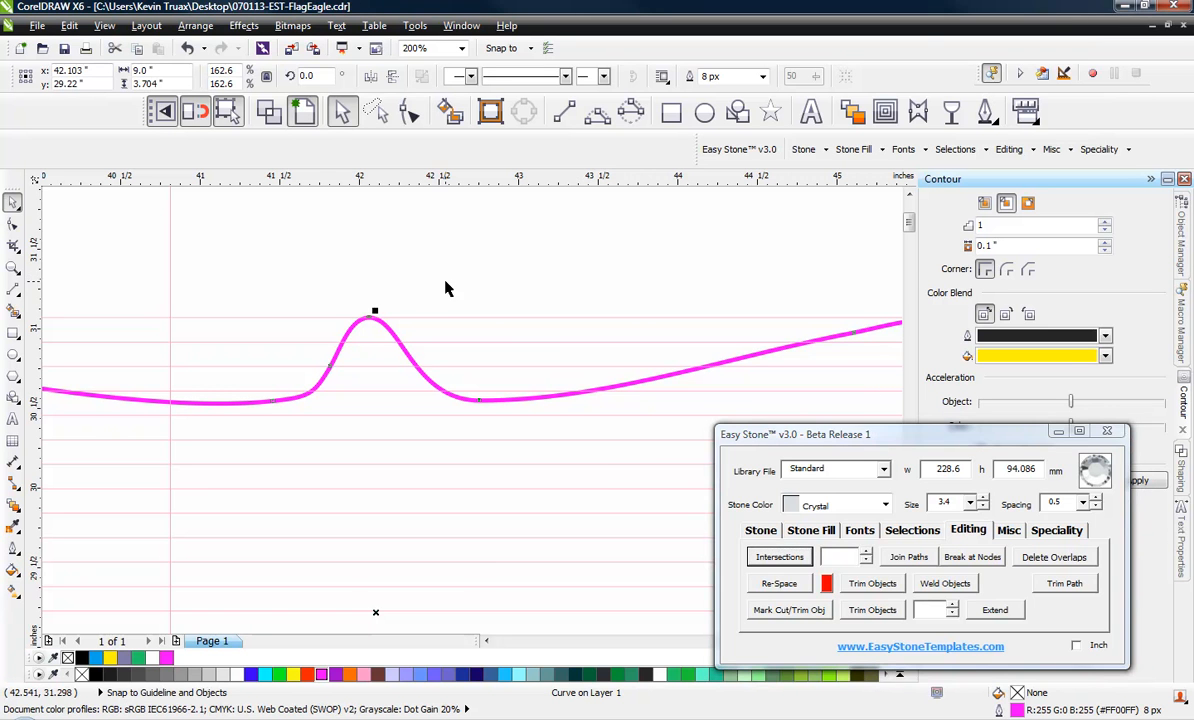
scroll(445, 289, down, 1)
scroll(445, 305, down, 1)
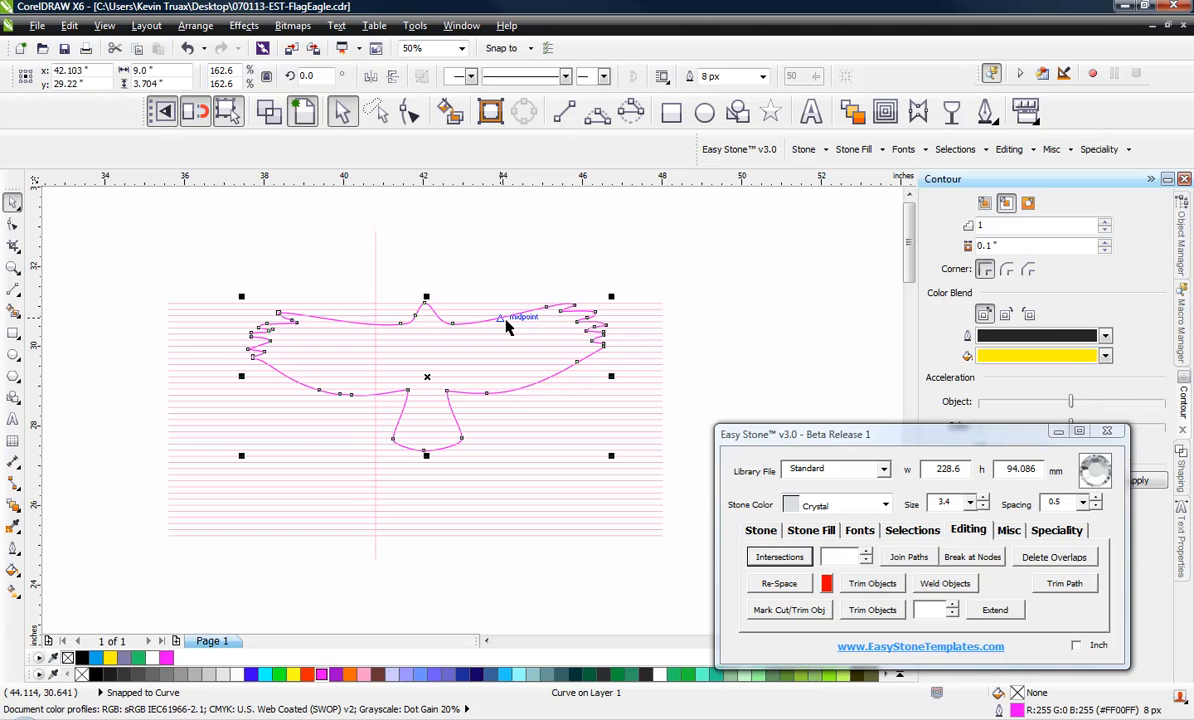
click(790, 613)
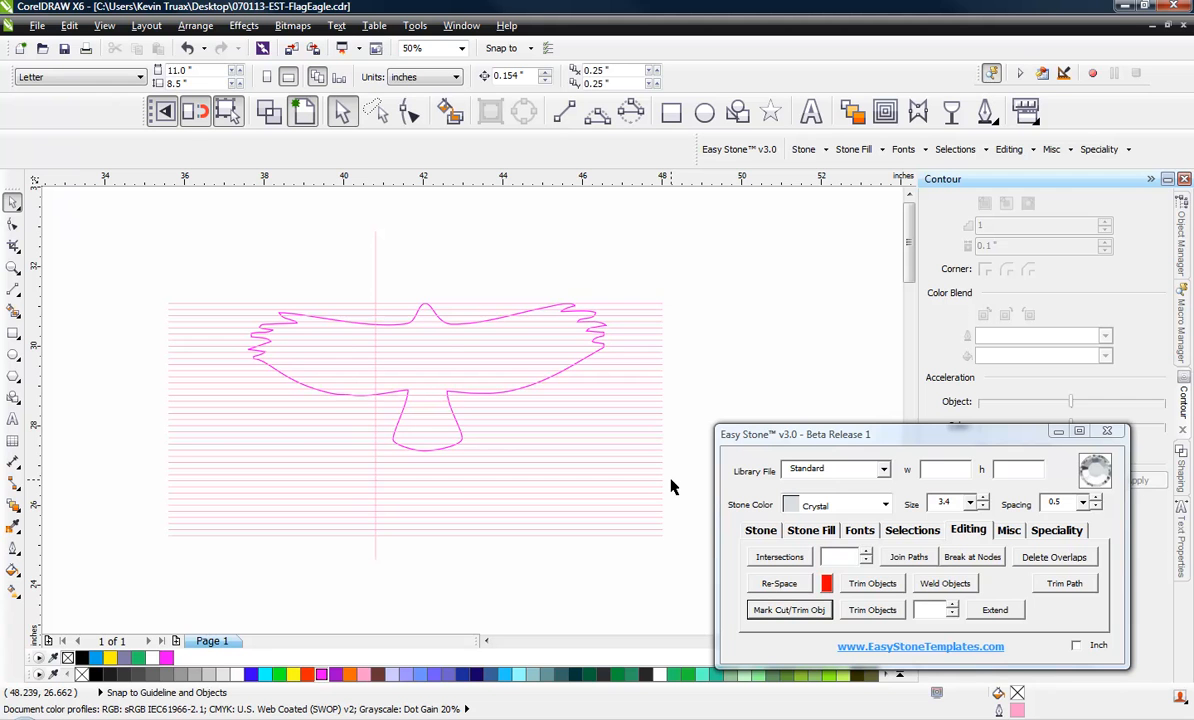
Select all 39 horizontal lines, excluding the falcon and vertical line, and try to trim them with the marked falcon outline
drag(733, 270, 103, 348)
click(738, 261)
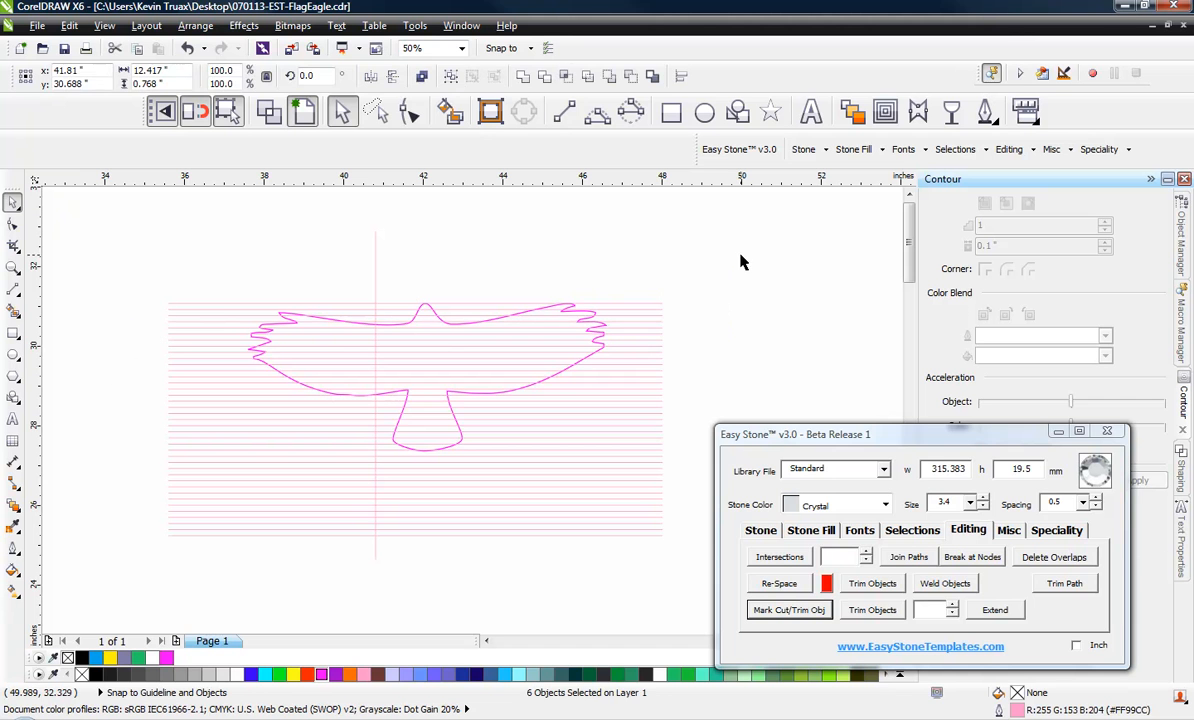
drag(723, 270, 648, 562)
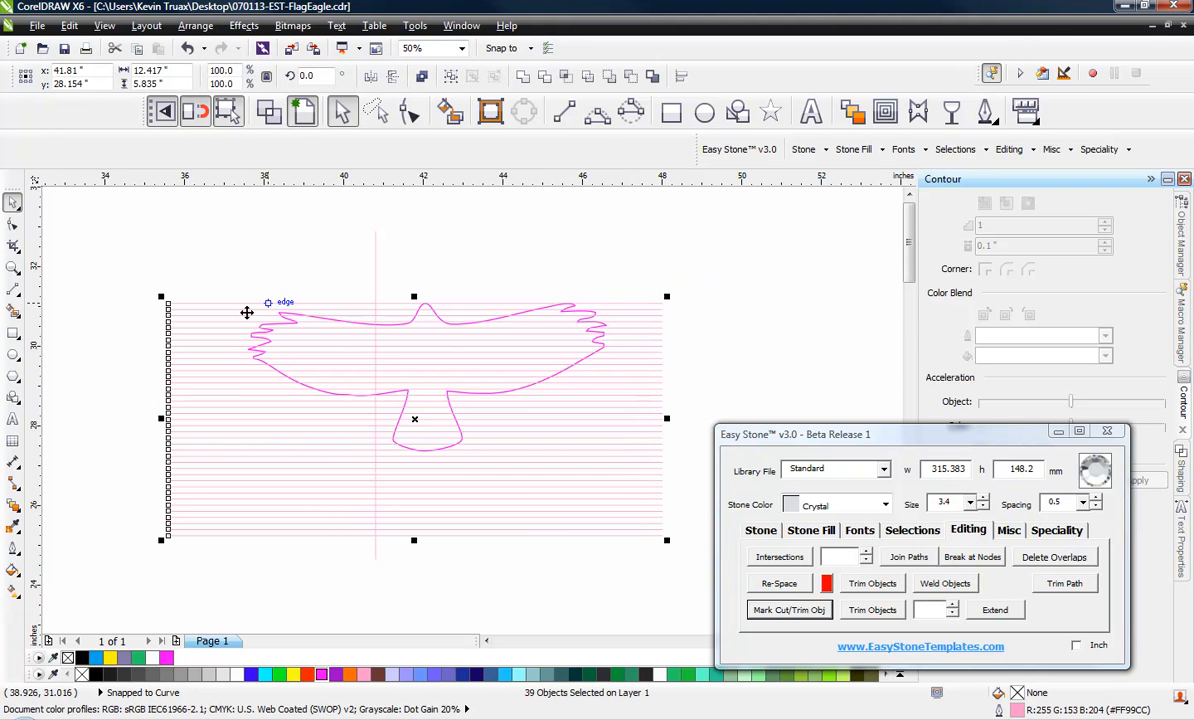
click(704, 275)
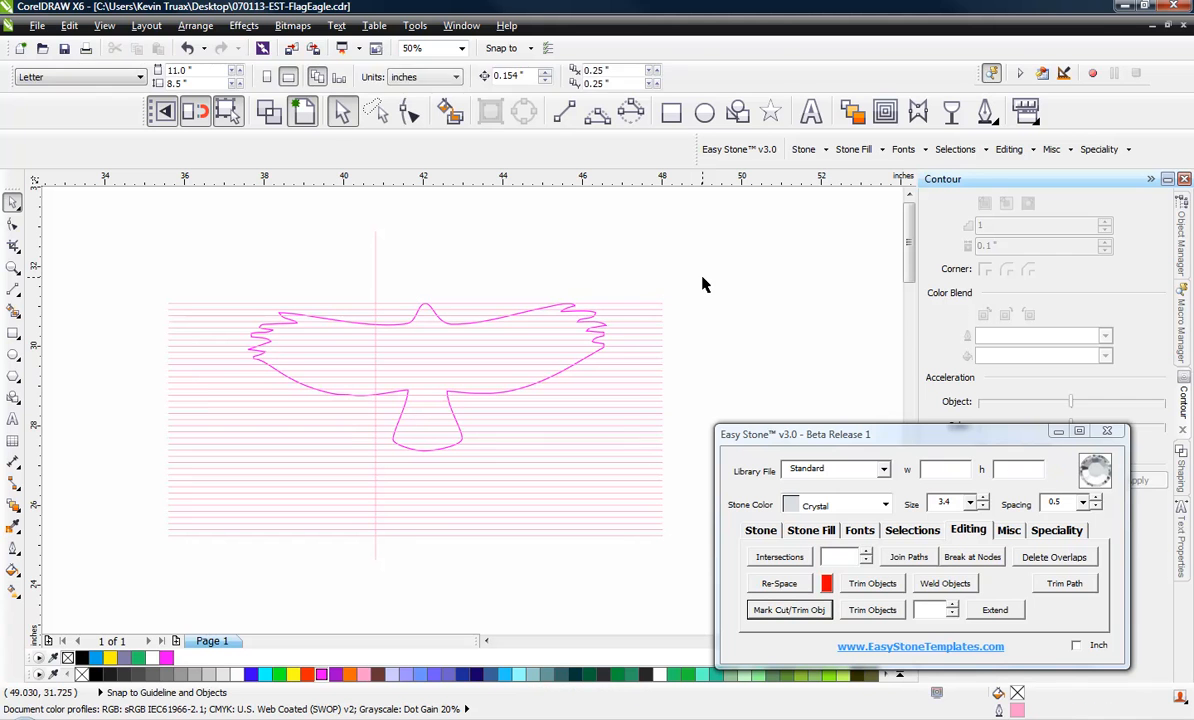
drag(704, 275, 638, 563)
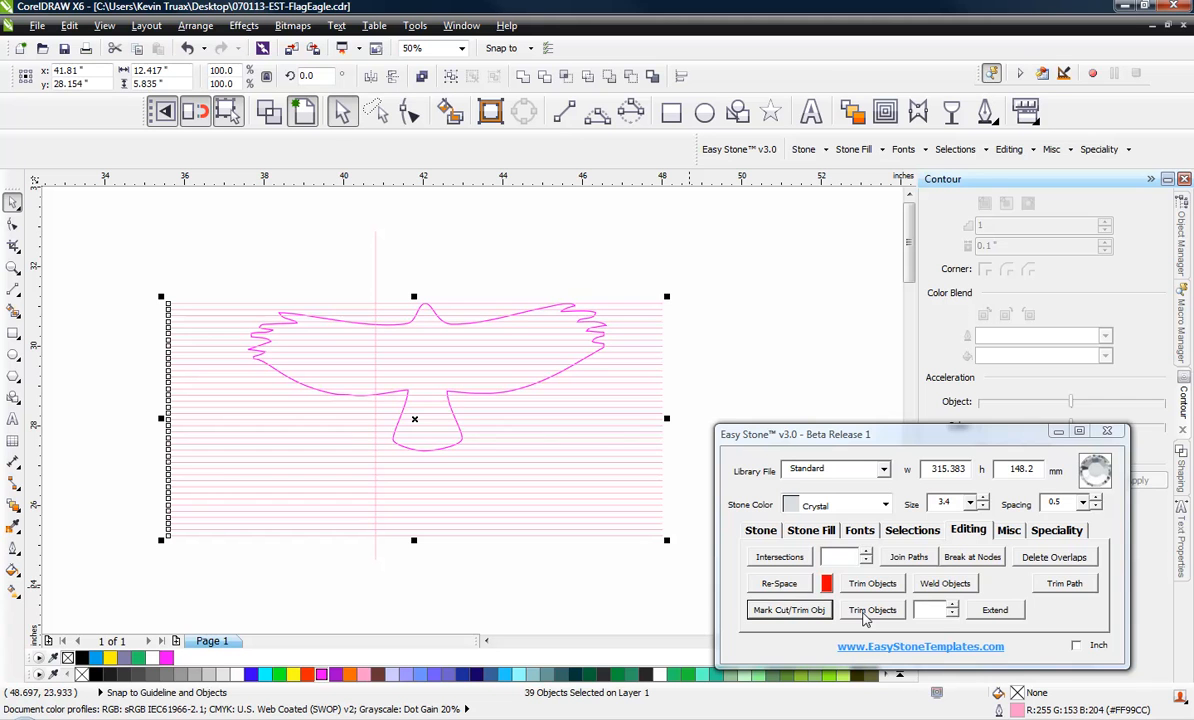
click(866, 617)
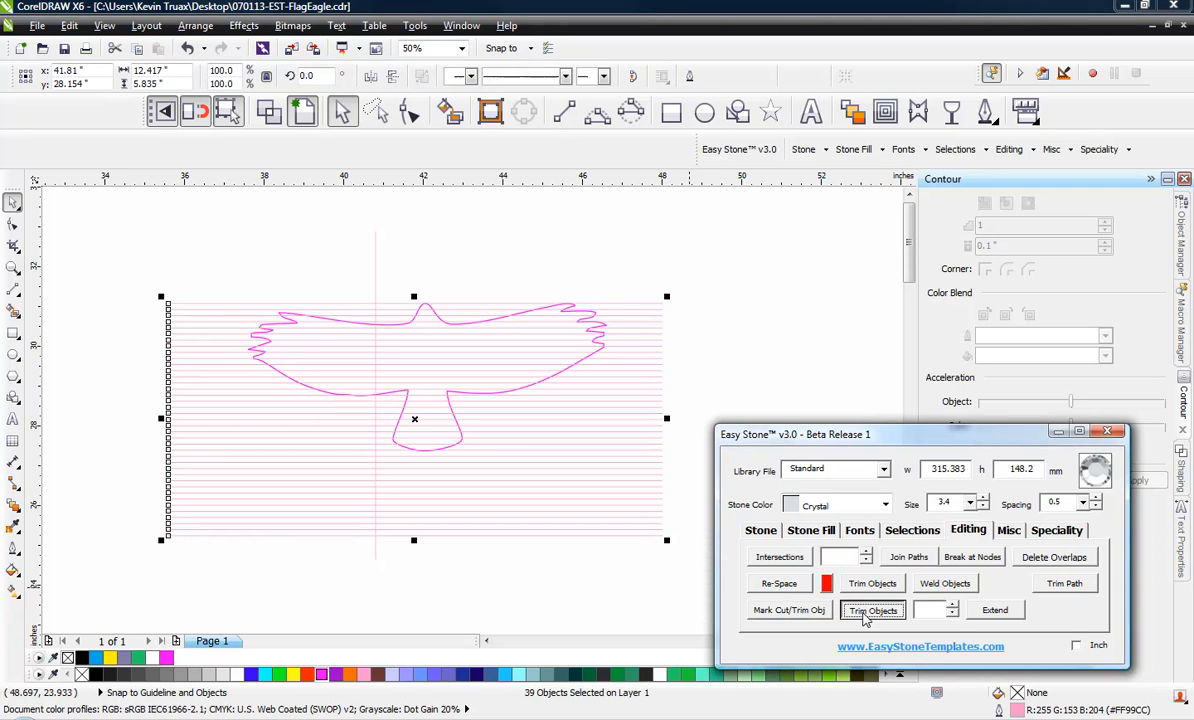
Delete the line pieces extending beyond the falcon's right wing together with the whole lines below its tail
click(772, 340)
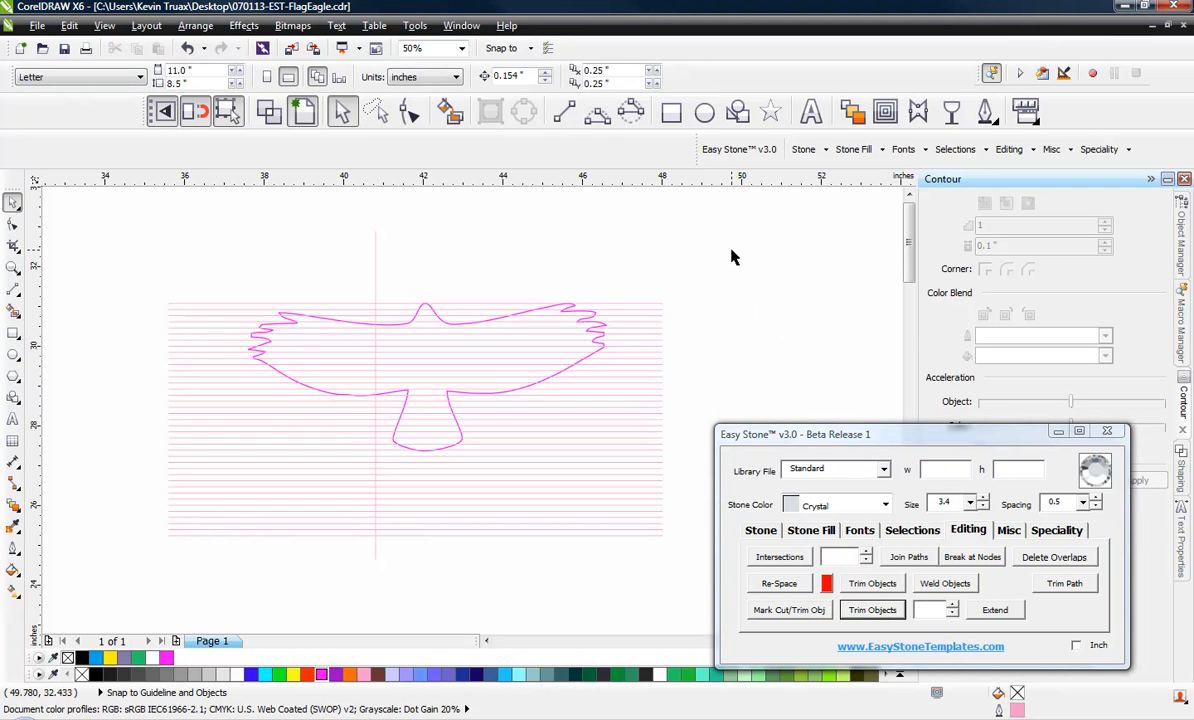
drag(726, 260, 640, 587)
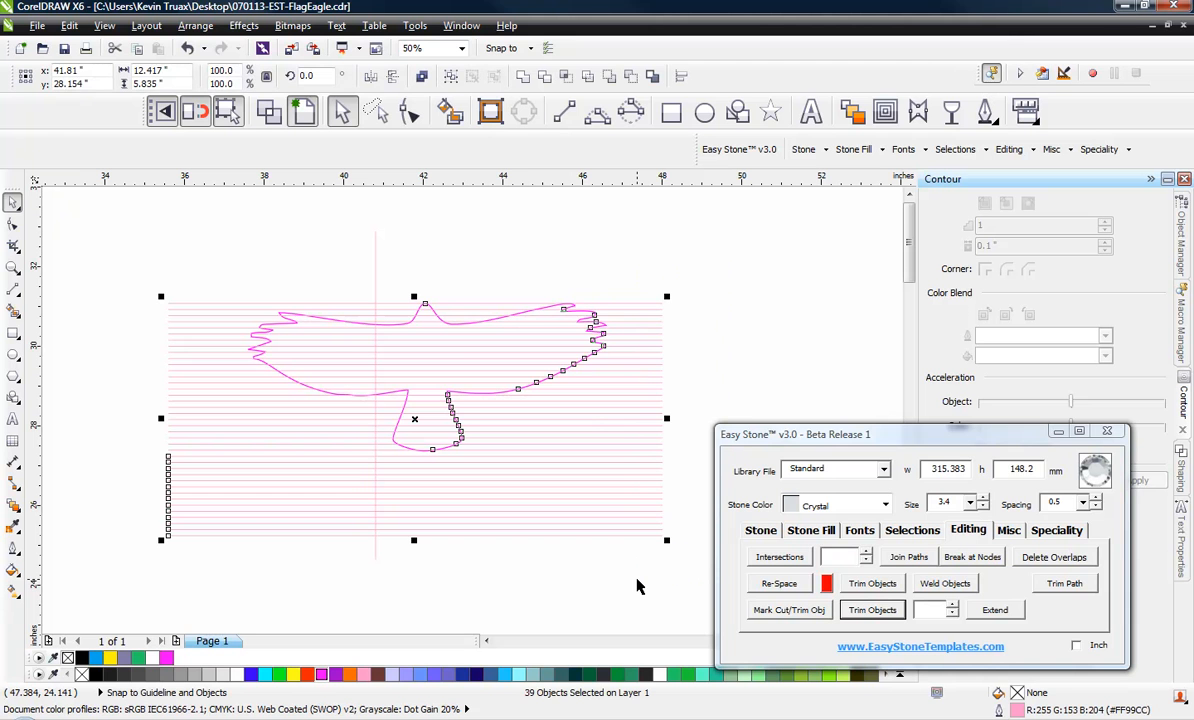
key(Delete)
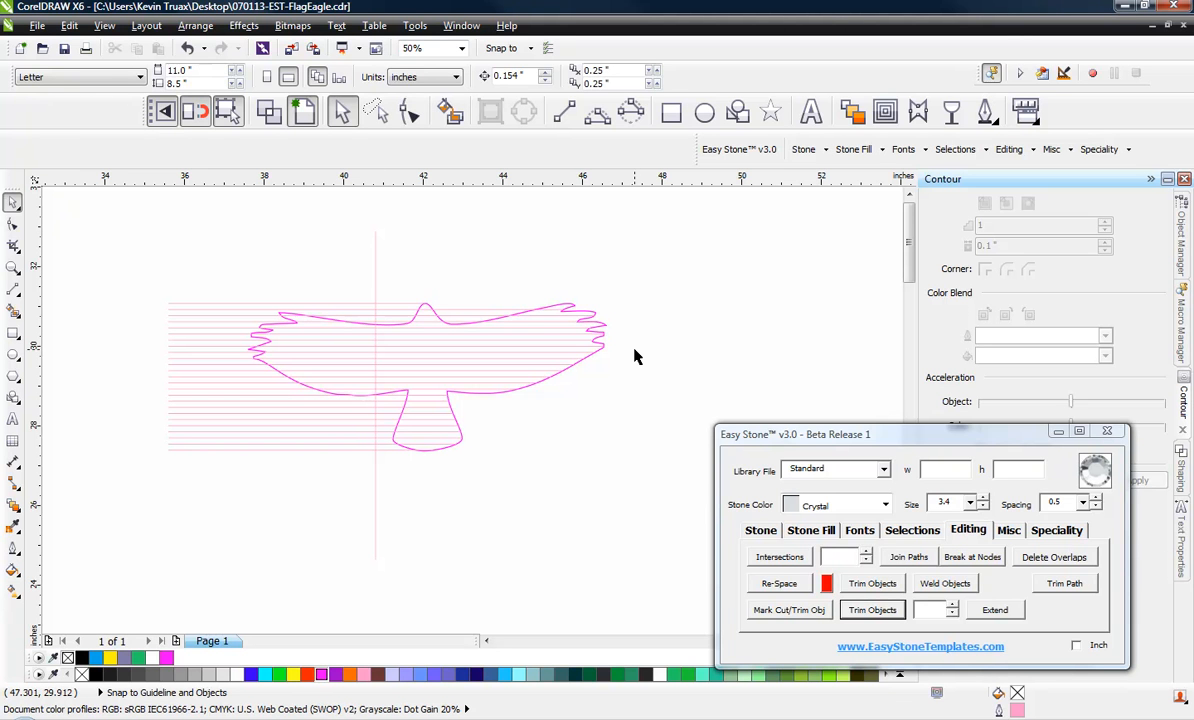
Undo the deletion and the trimming of the horizontal lines
key(ctrl+z)
key(ctrl+z)
key(ctrl+z)
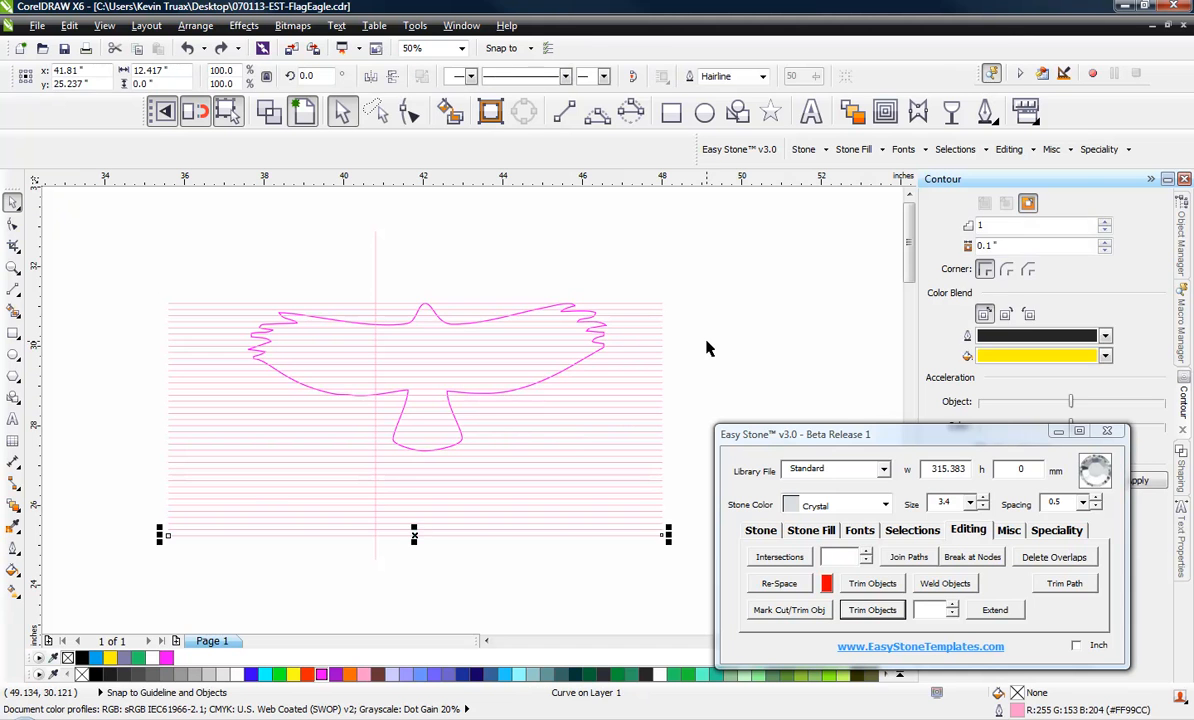
drag(712, 264, 630, 558)
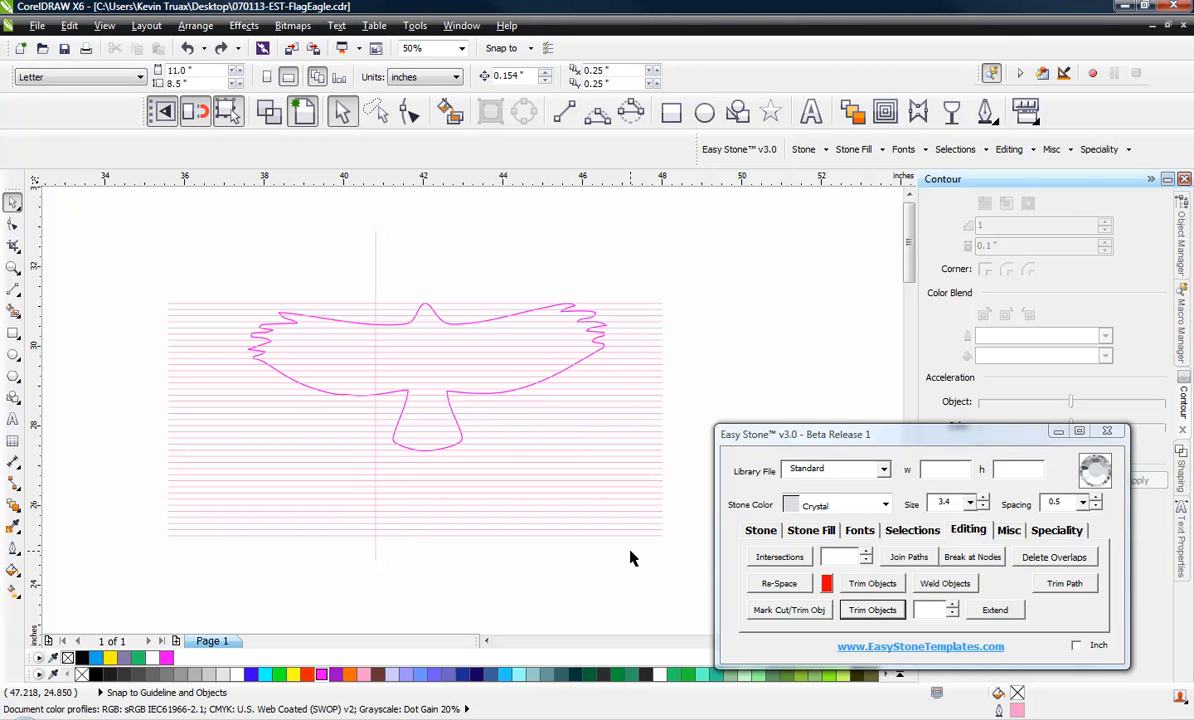
drag(730, 259, 503, 437)
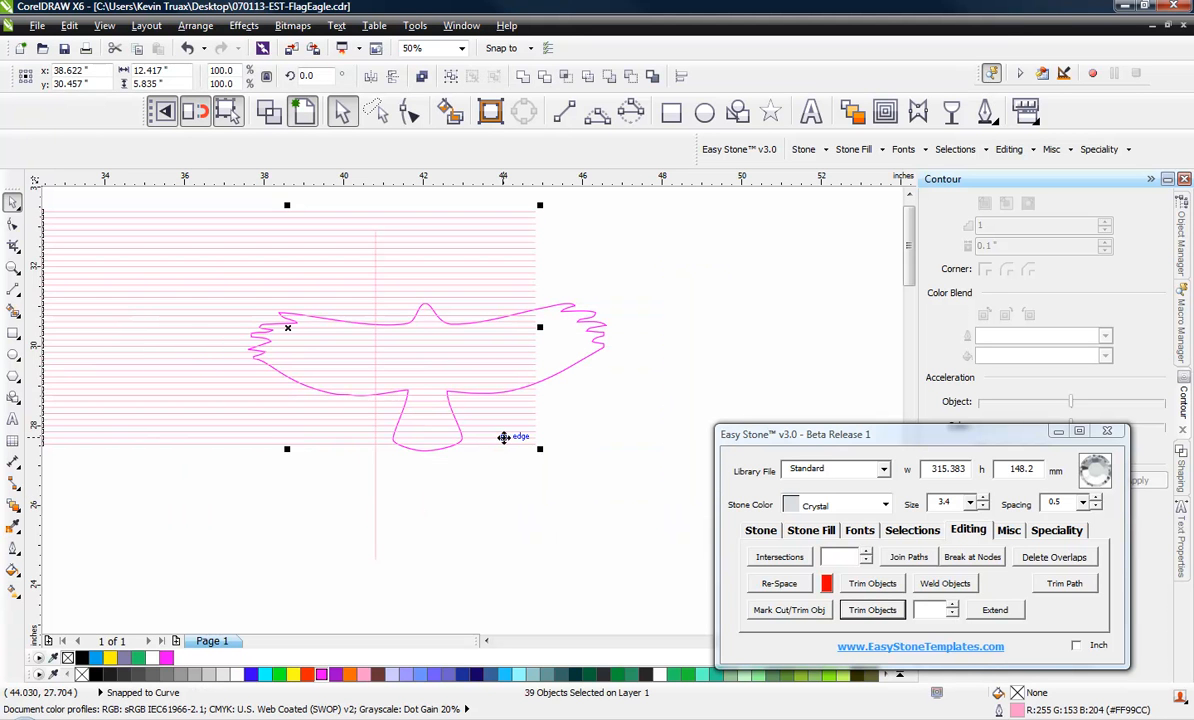
key(ctrl+z)
click(723, 348)
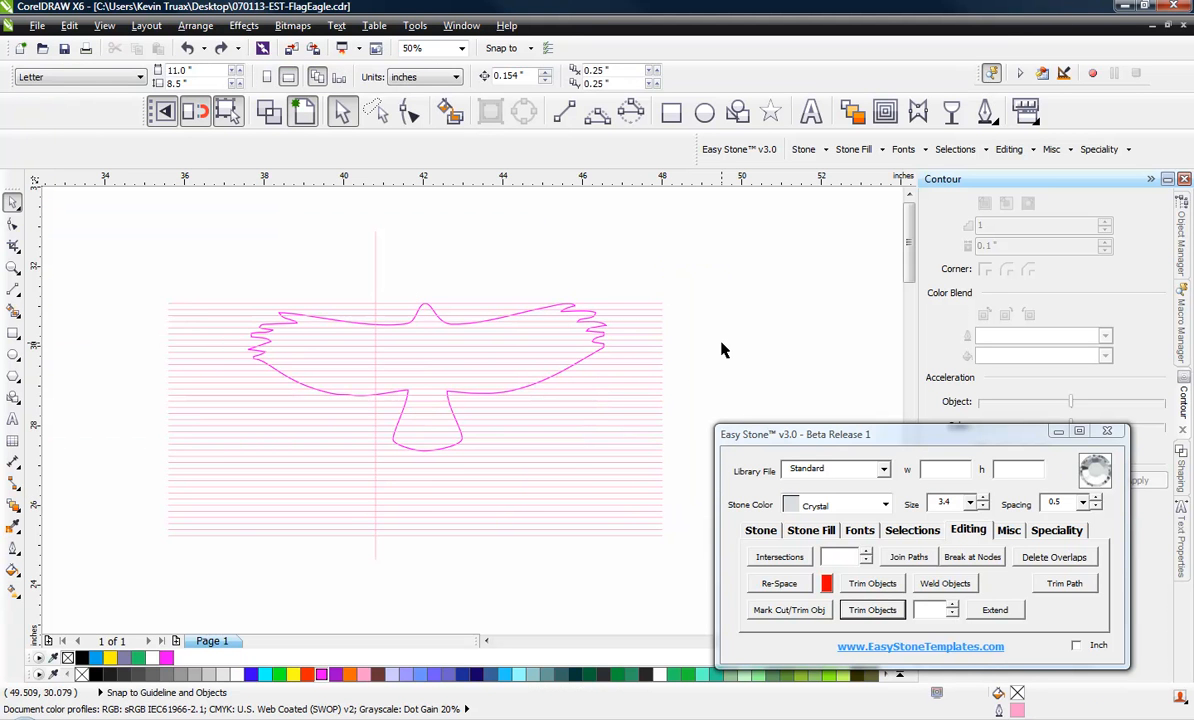
Mark the falcon outline again as the cut/trim object for the horizontal lines
scroll(558, 325, up, 2)
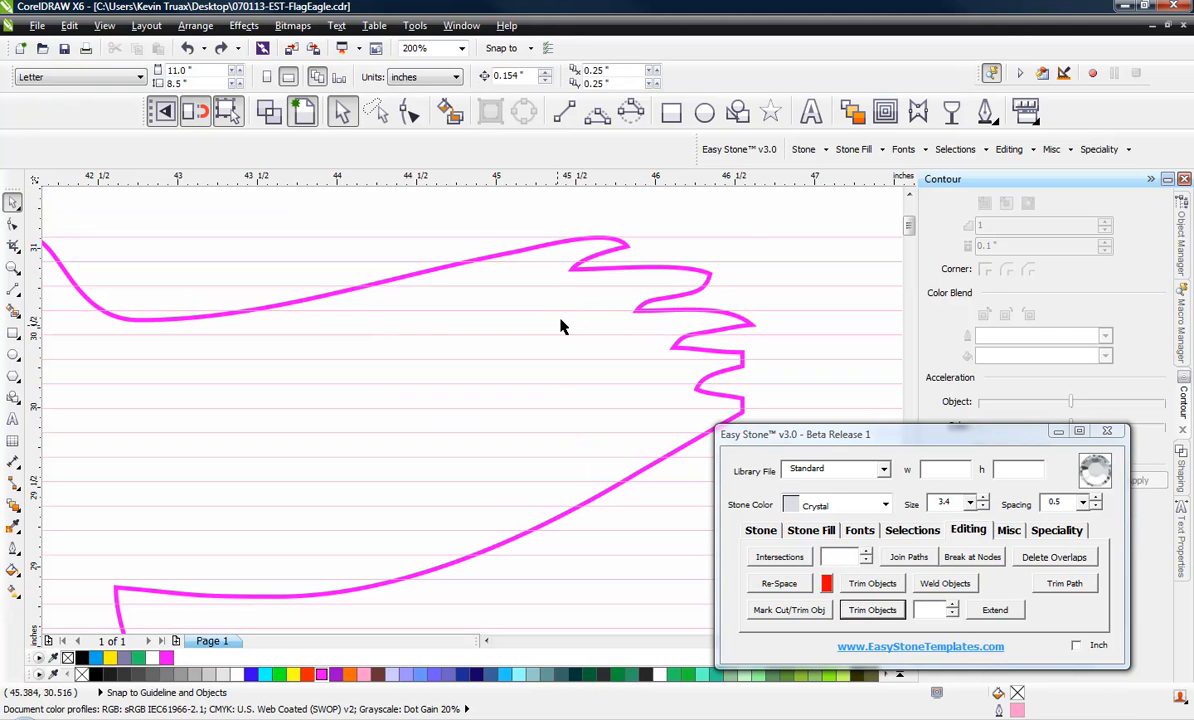
click(561, 320)
click(789, 610)
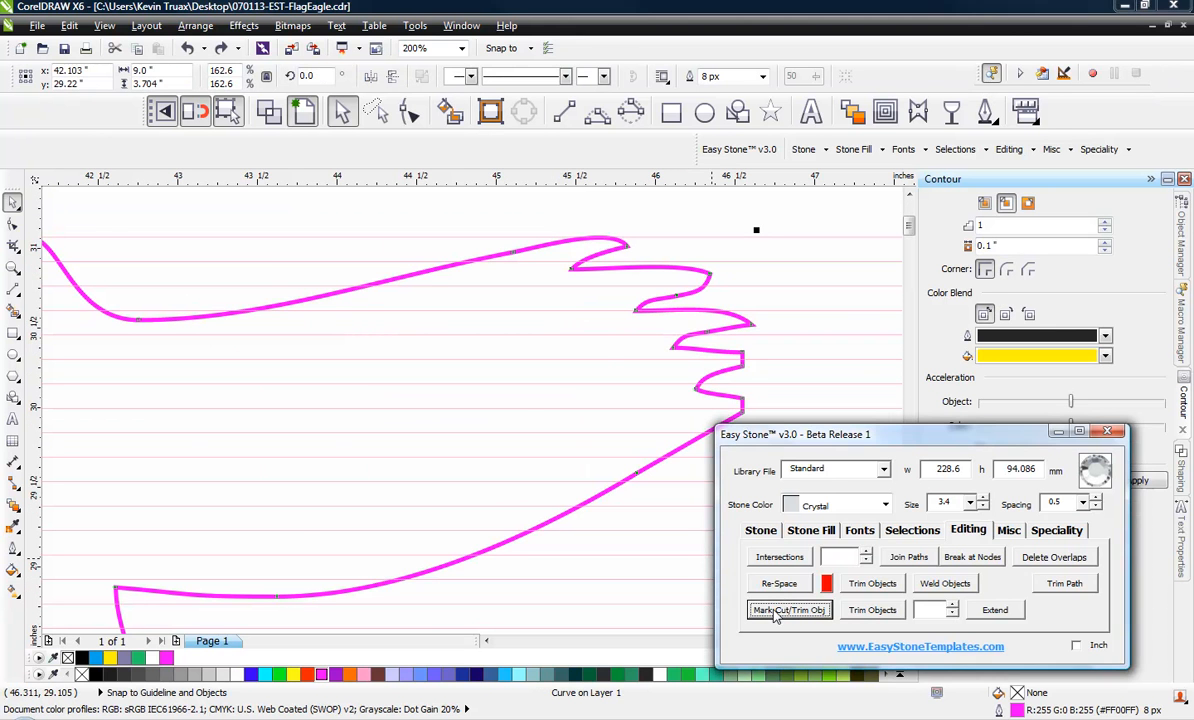
scroll(560, 259, down, 2)
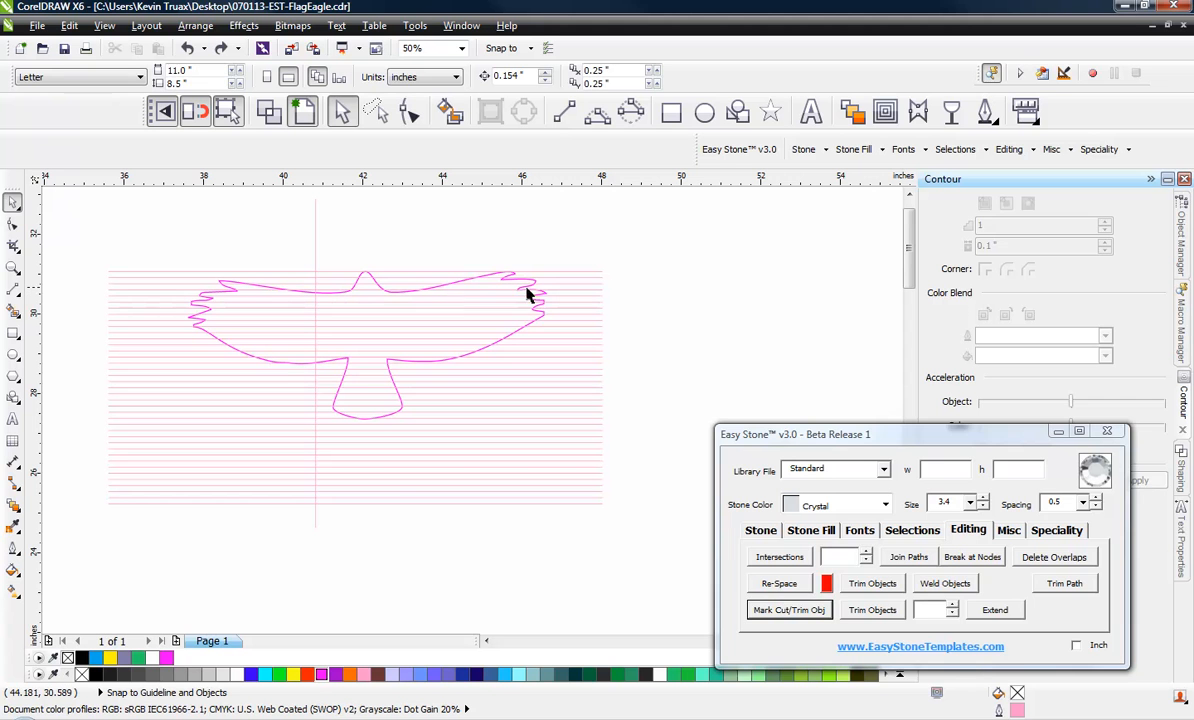
Trim the 39 horizontal lines to the falcon outline with a trim value of .1 and delete the leftover lines outside it
click(916, 611)
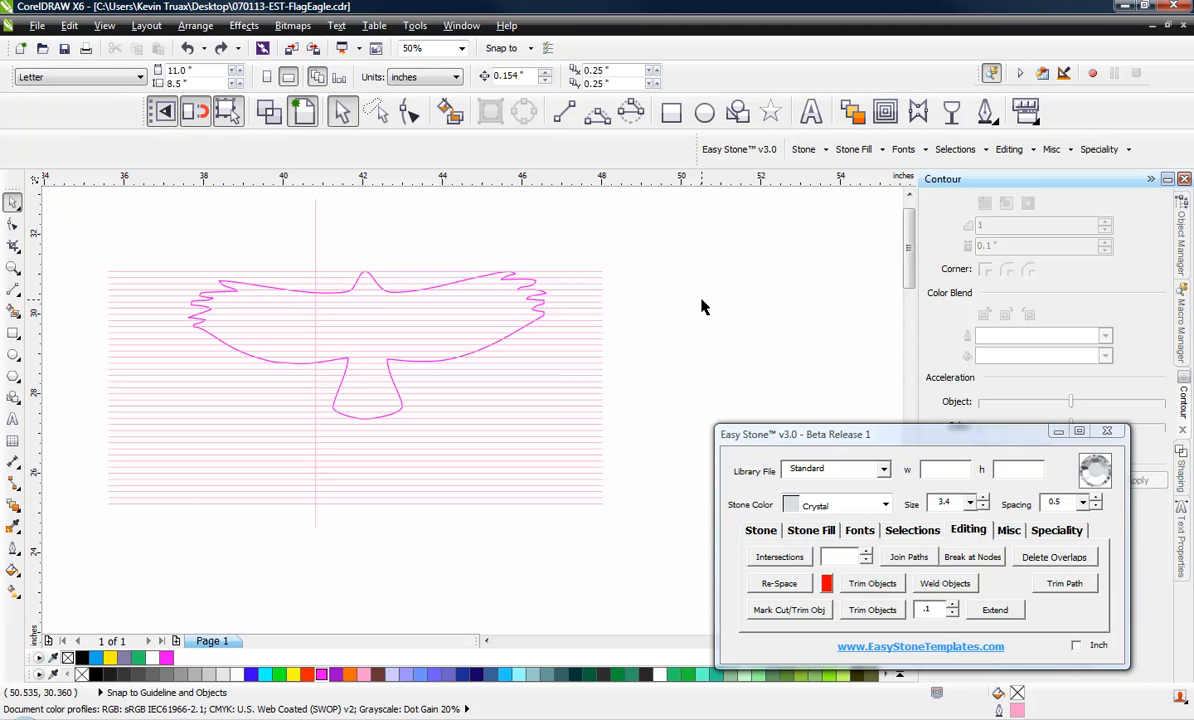
drag(656, 240, 581, 552)
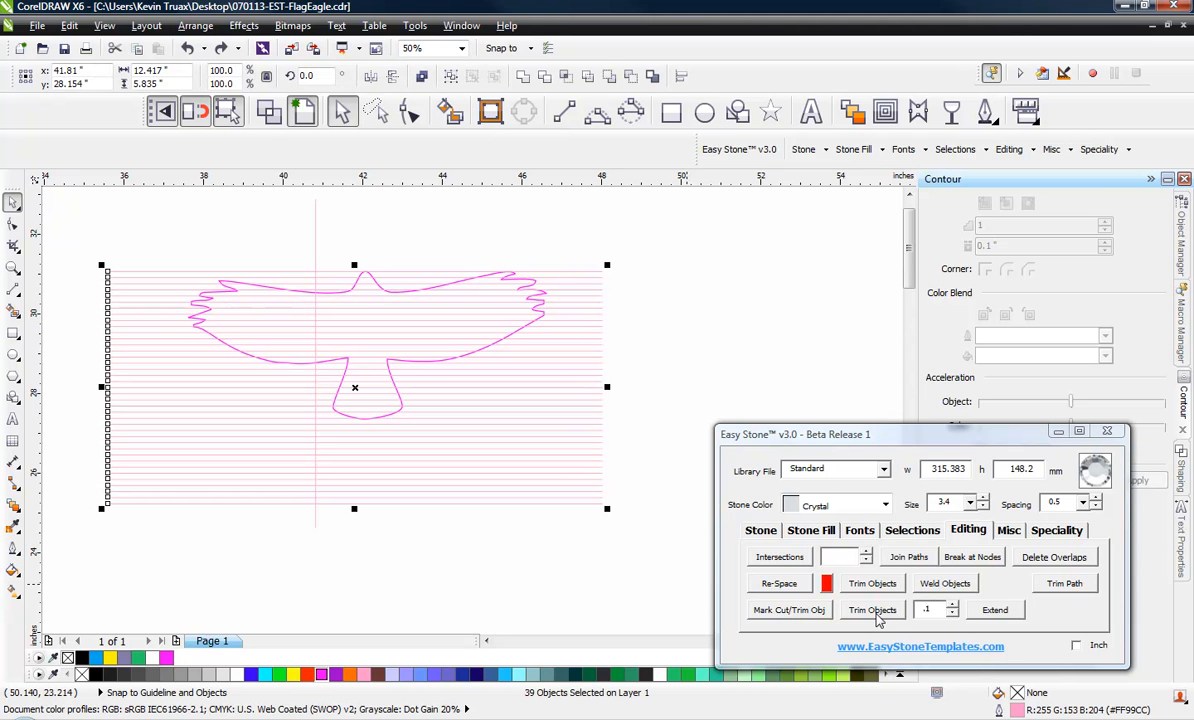
click(875, 614)
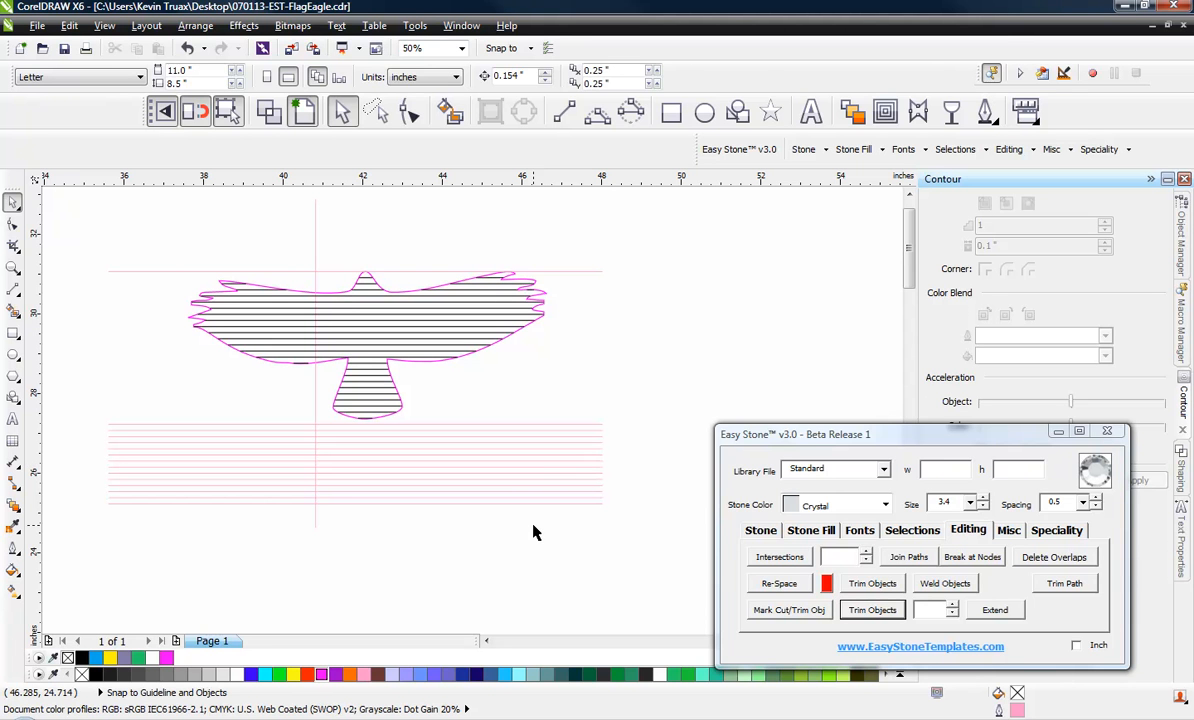
drag(648, 252, 586, 581)
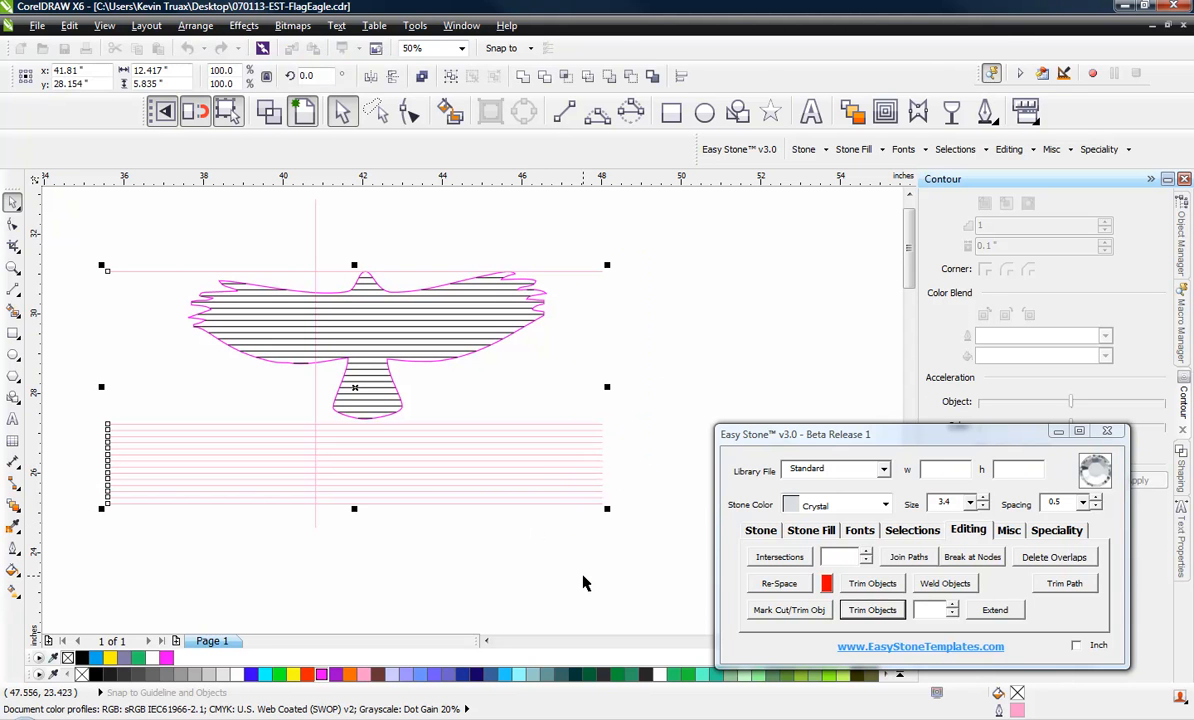
key(Delete)
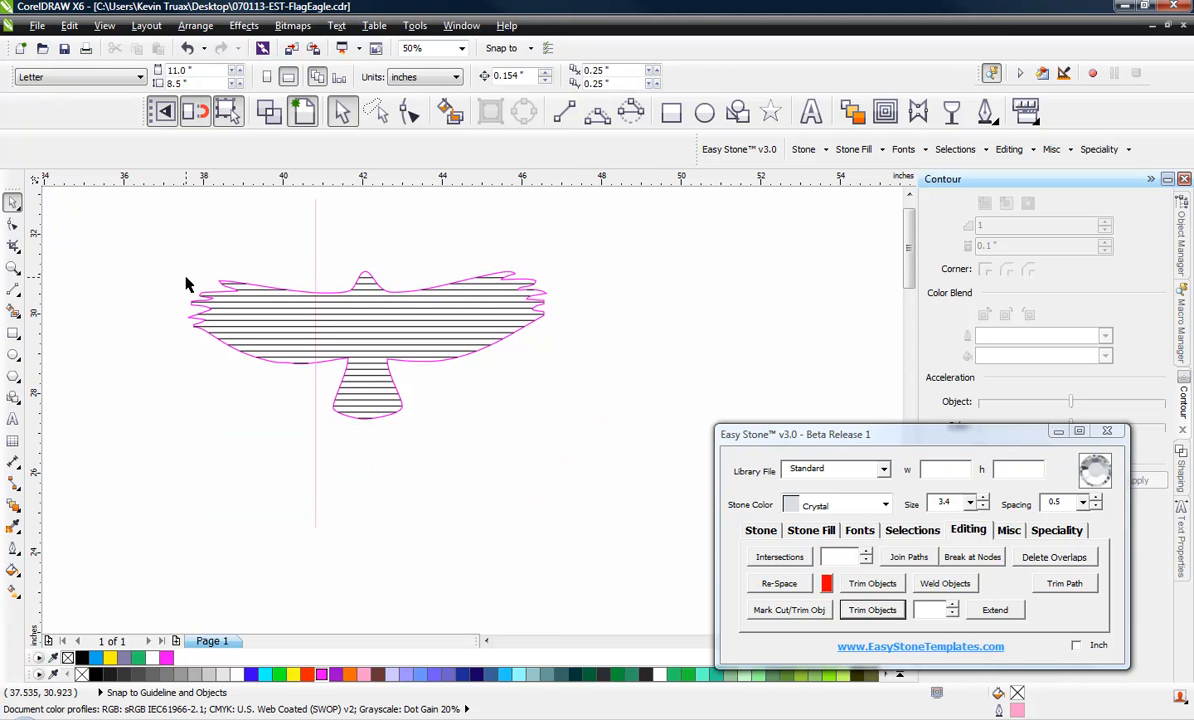
Mark the vertical line through the falcon's left wing as the new cut/trim object
scroll(186, 284, up, 2)
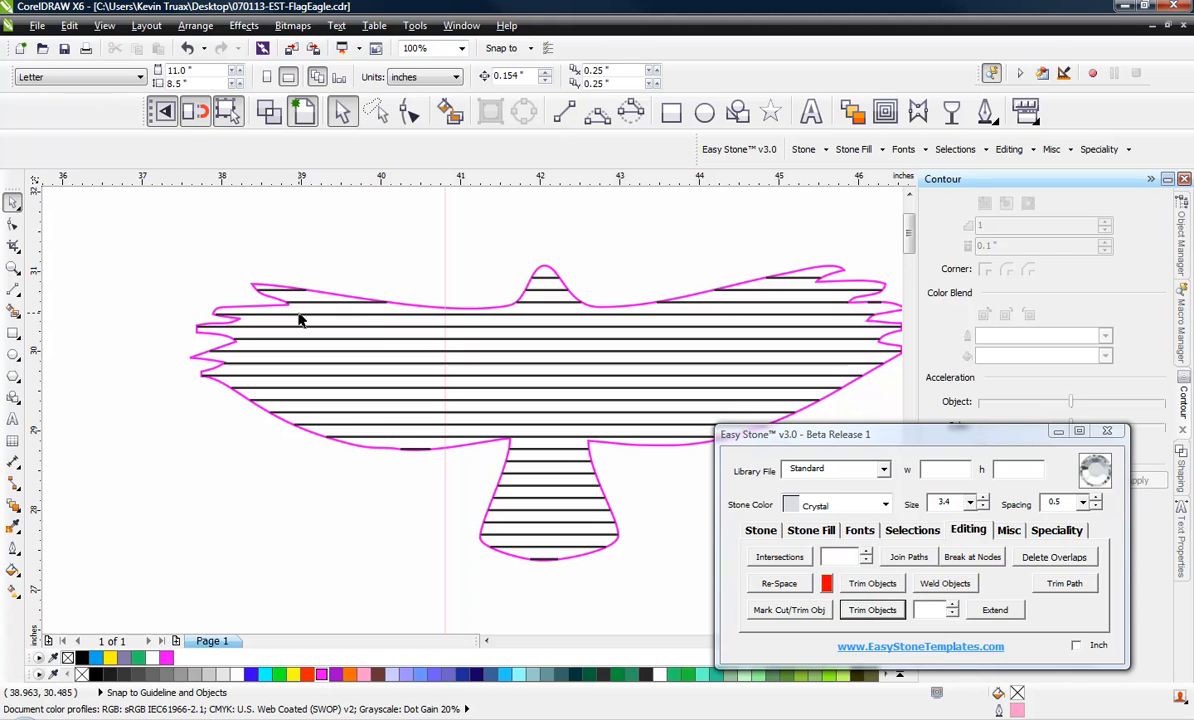
scroll(376, 324, down, 1)
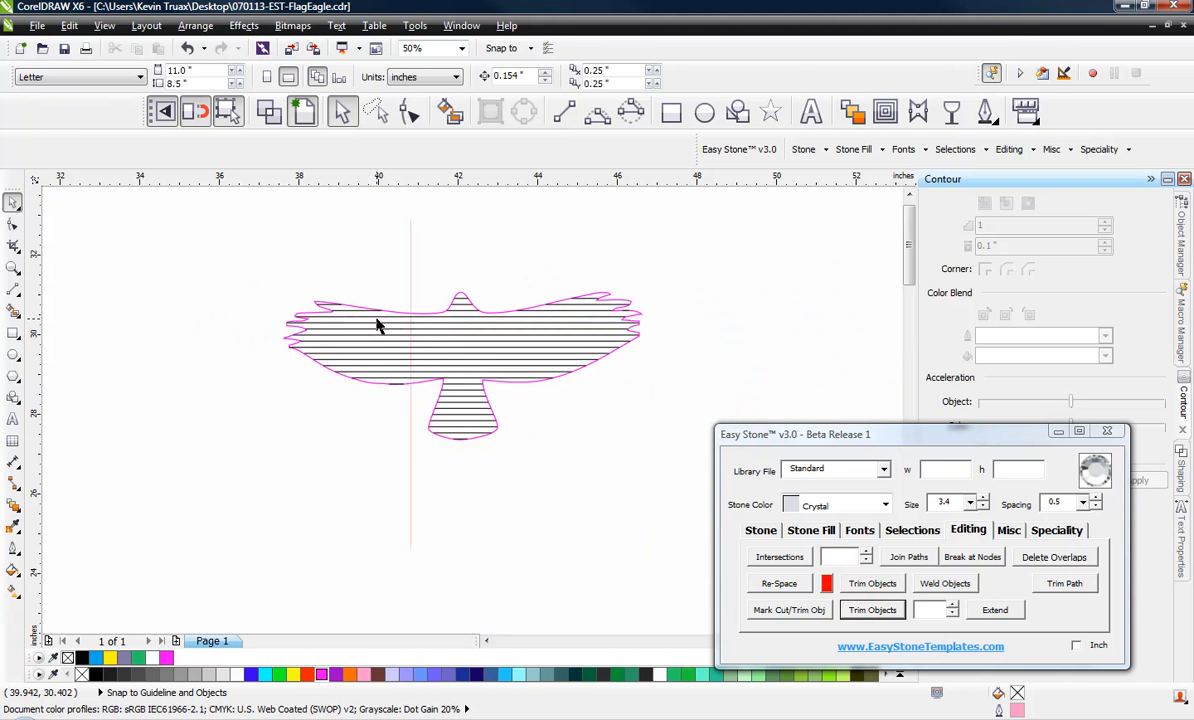
scroll(400, 330, up, 1)
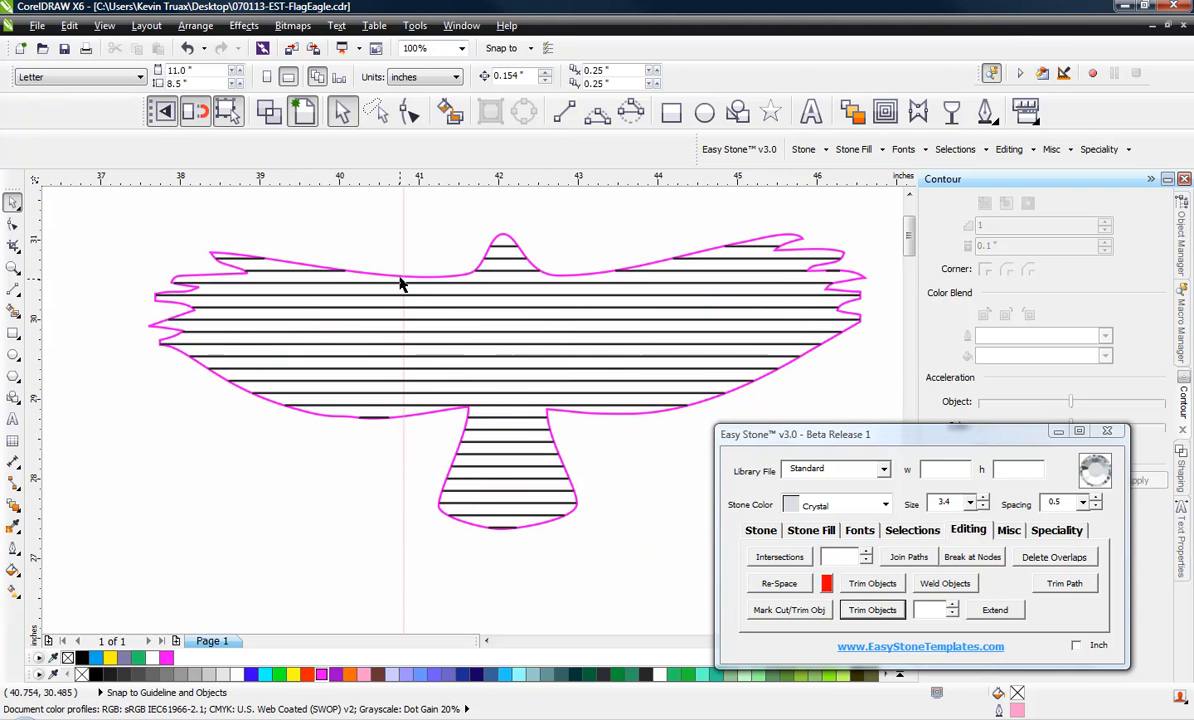
click(402, 479)
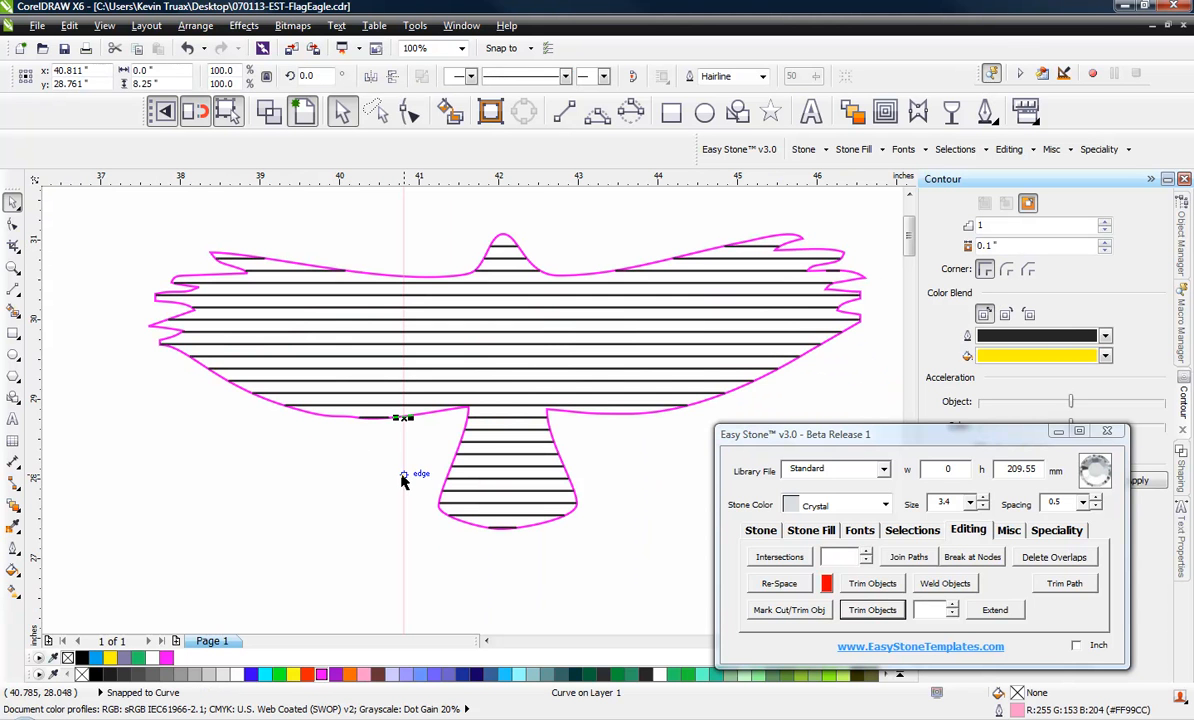
click(786, 617)
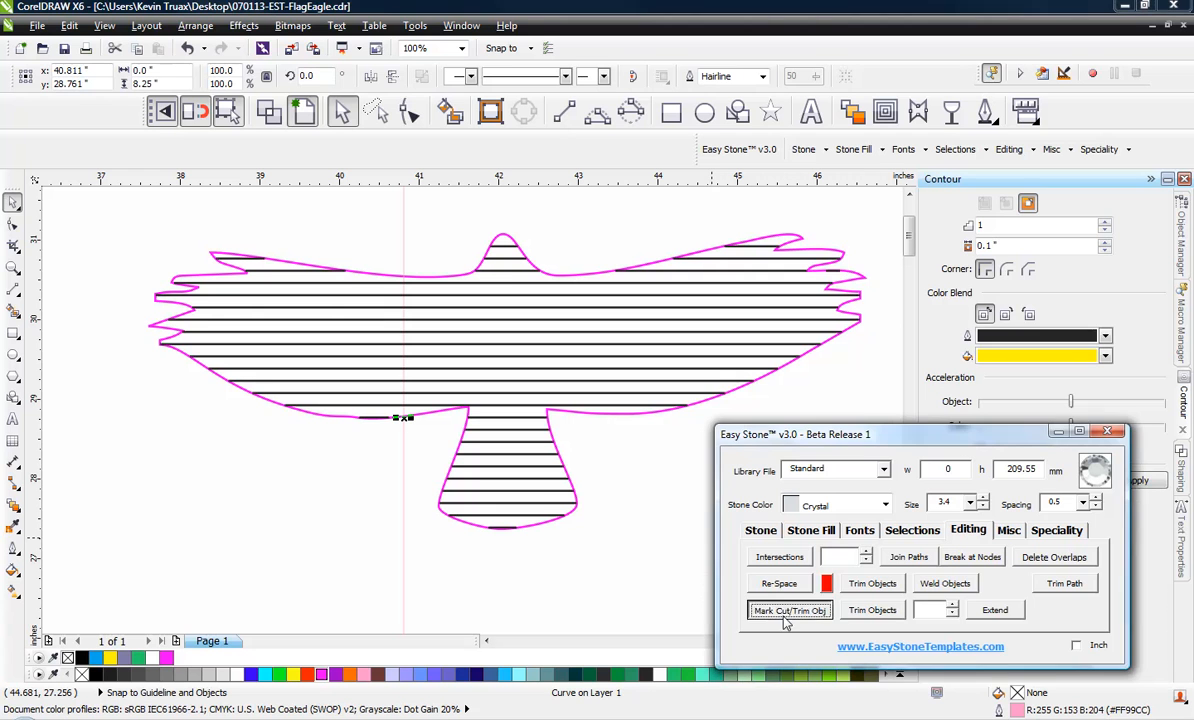
click(449, 563)
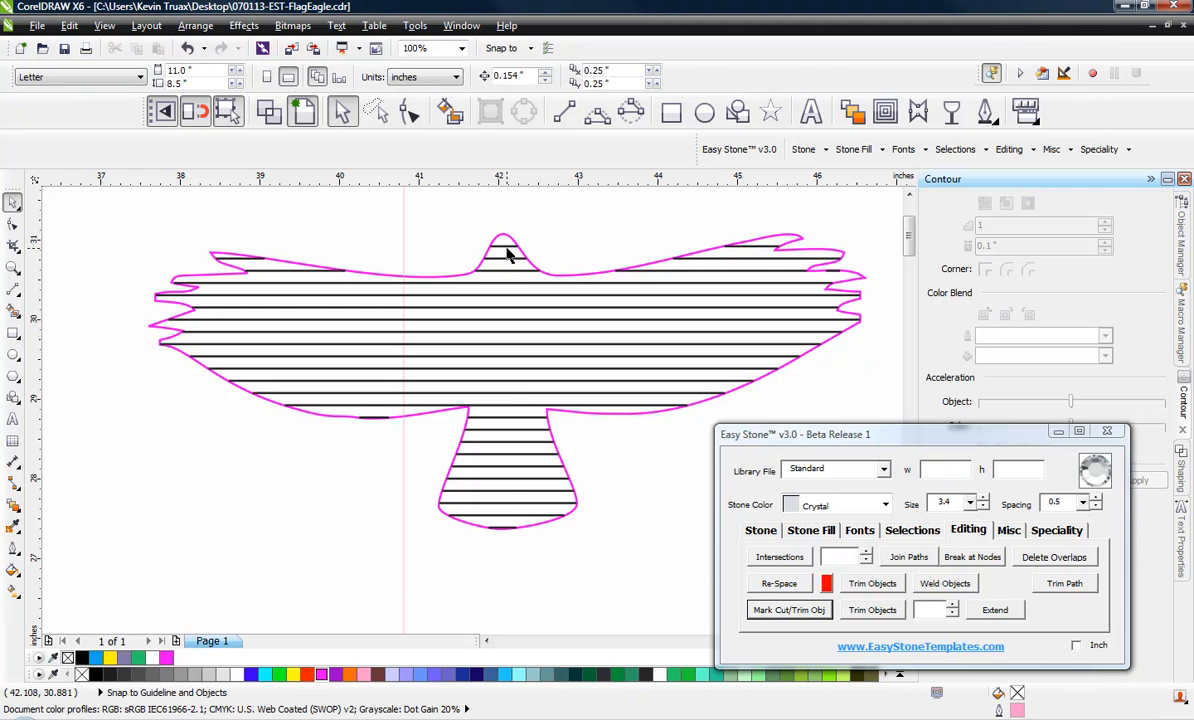
Select the falcon outline with the stripes crossing its body and trim them at the marked vertical line
drag(507, 254, 494, 494)
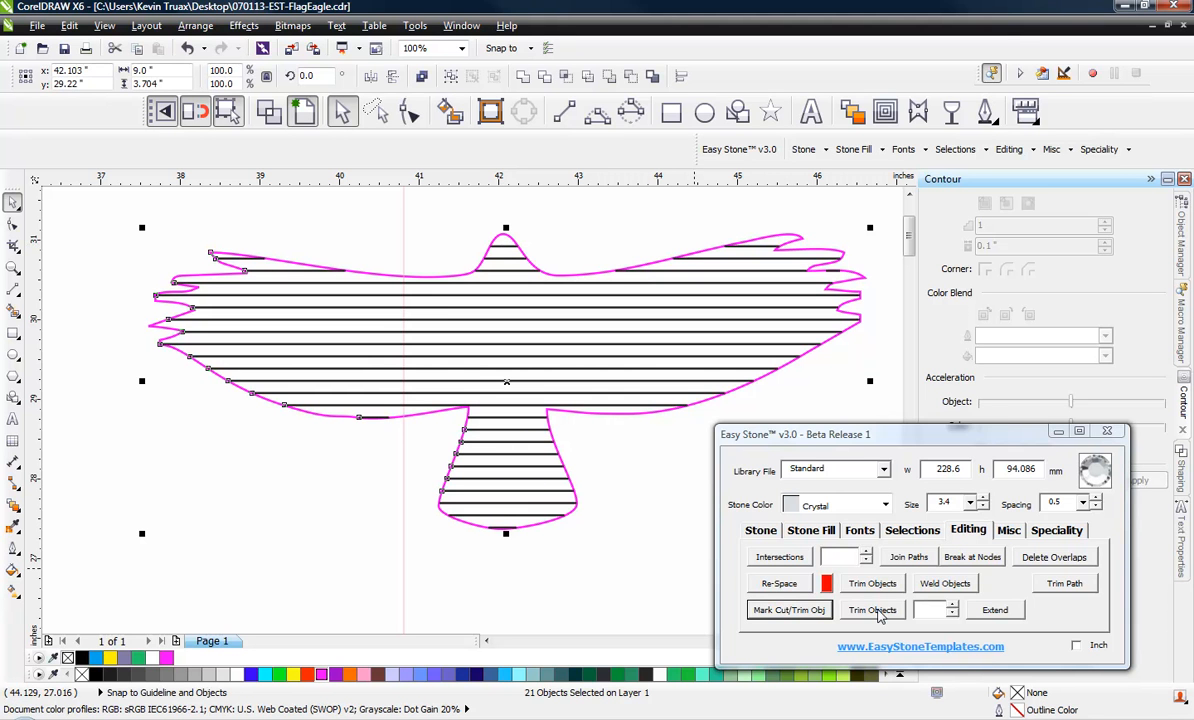
click(877, 615)
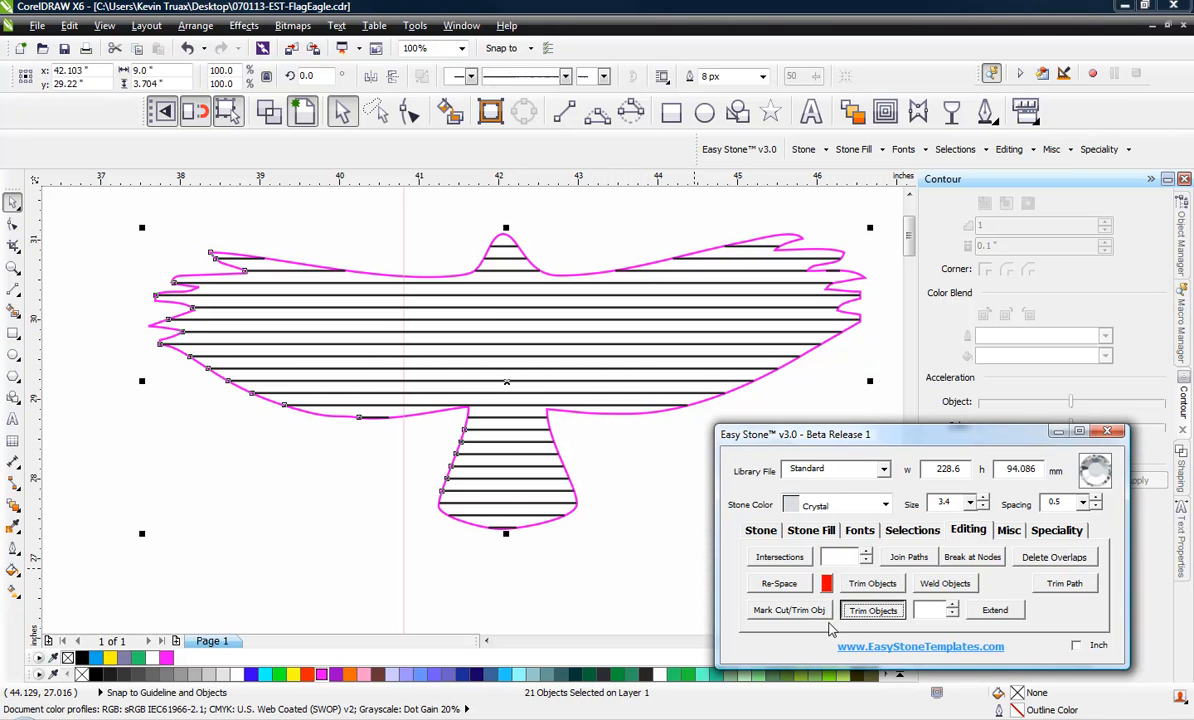
click(600, 589)
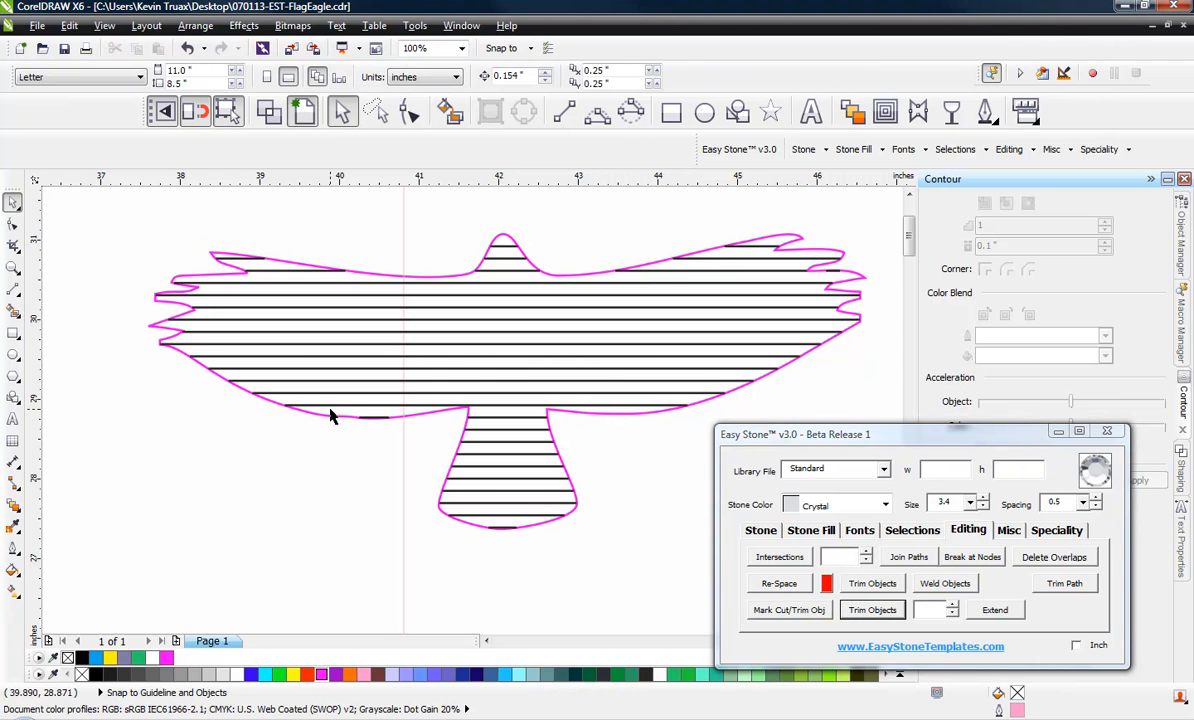
Pull one left-wing stripe segment away from the dividing line to check the cut, and undo the move
click(360, 367)
drag(360, 367, 214, 367)
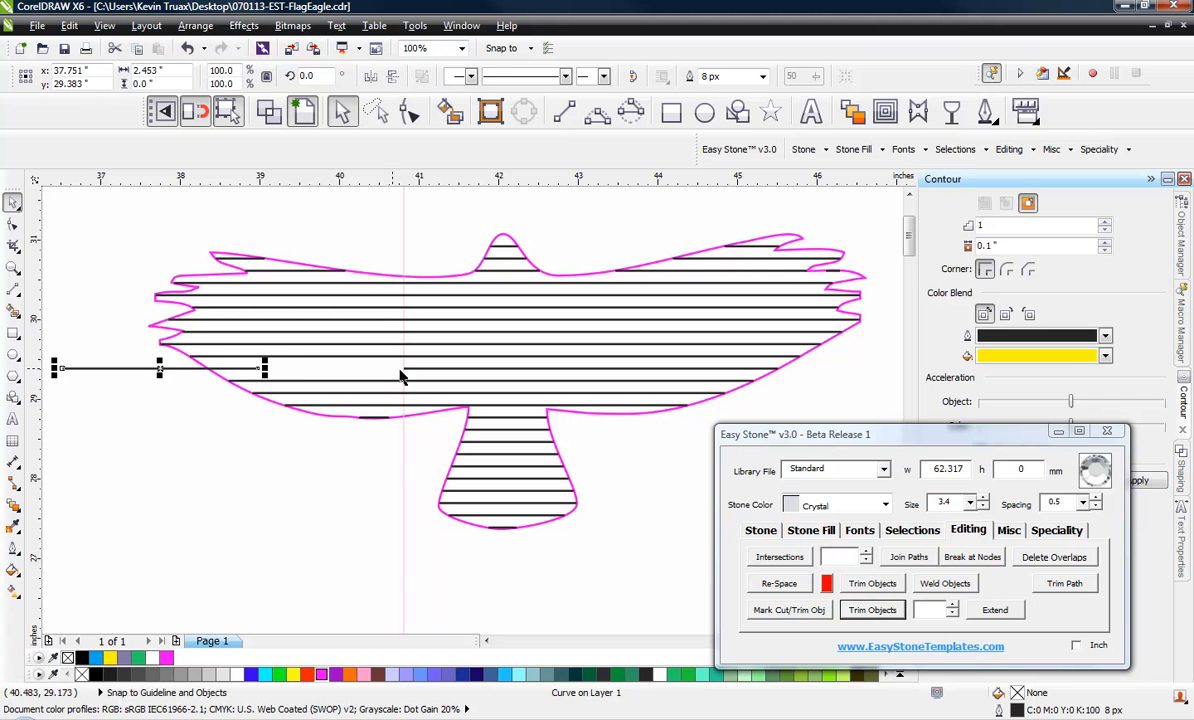
key(ctrl+z)
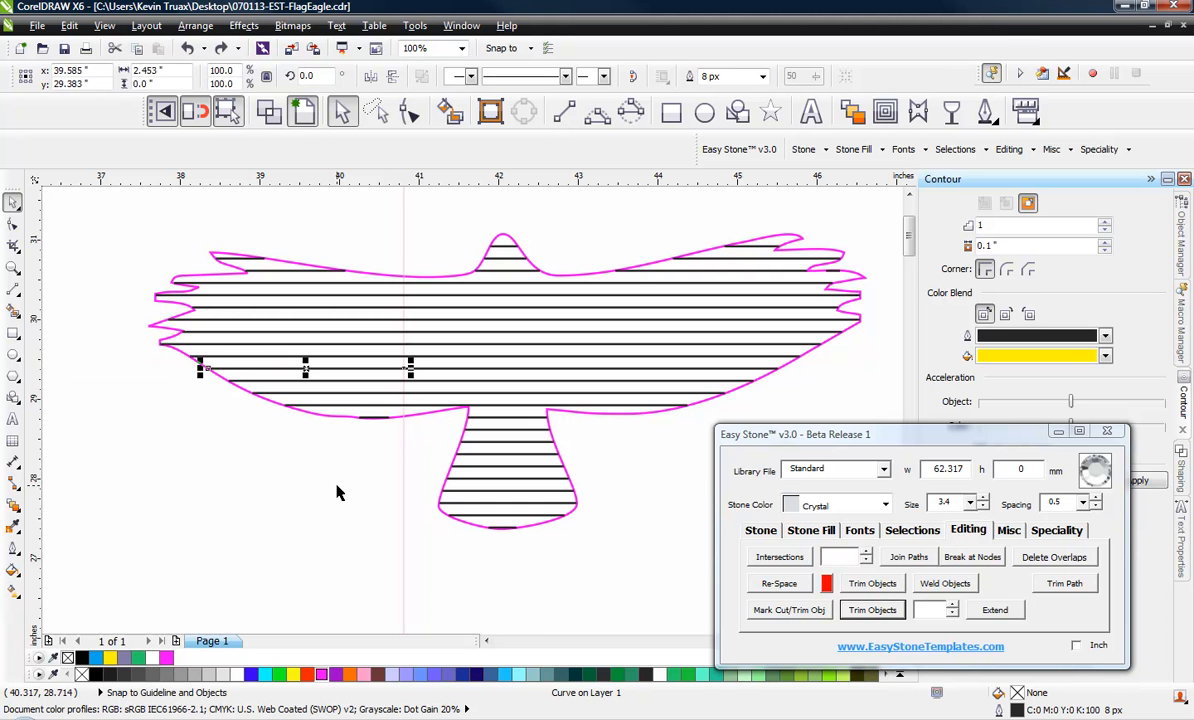
click(338, 490)
scroll(311, 440, down, 2)
scroll(311, 440, up, 2)
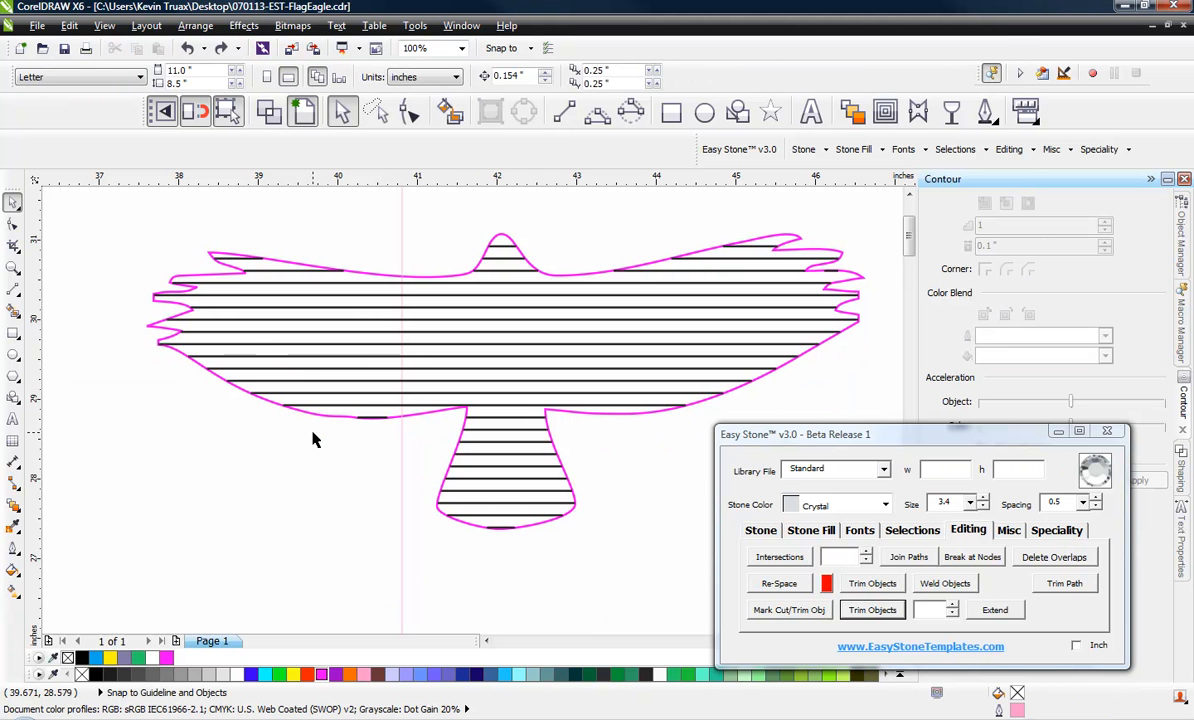
Delete both pieces of the magenta falcon outline, leaving only the horizontal stripe lines and the vertical dividing line
click(329, 417)
drag(329, 417, 248, 466)
key(Delete)
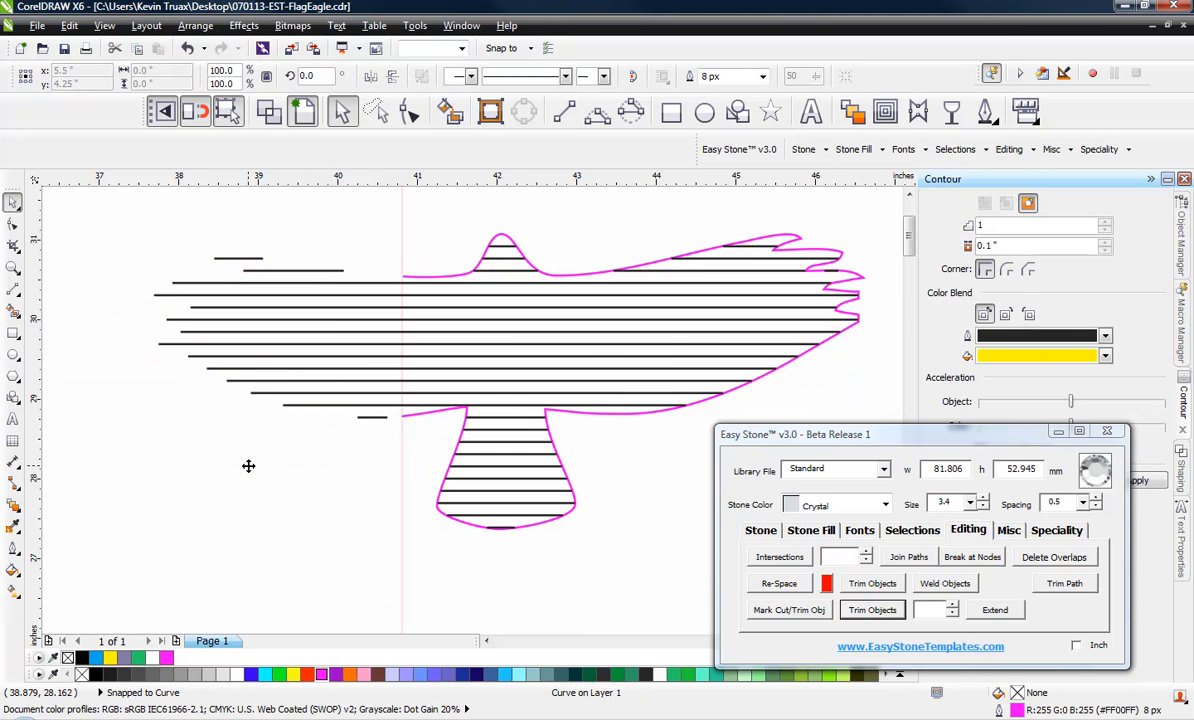
scroll(248, 465, up, 2)
click(575, 363)
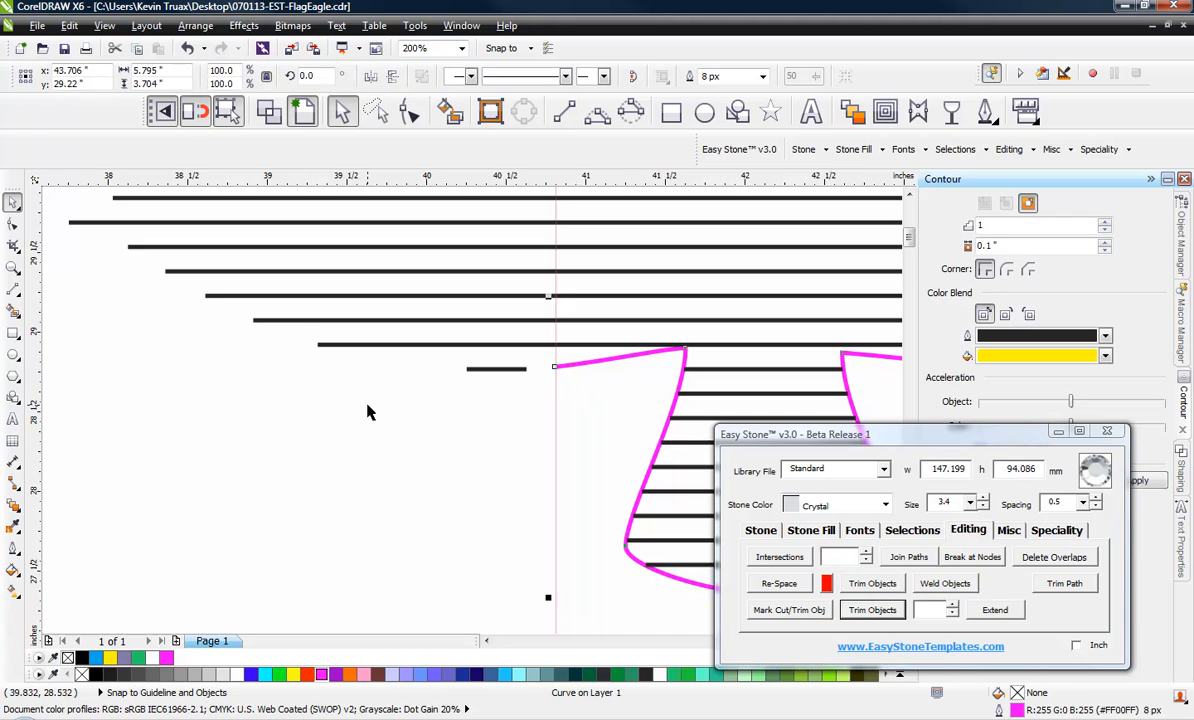
scroll(368, 407, down, 2)
key(Delete)
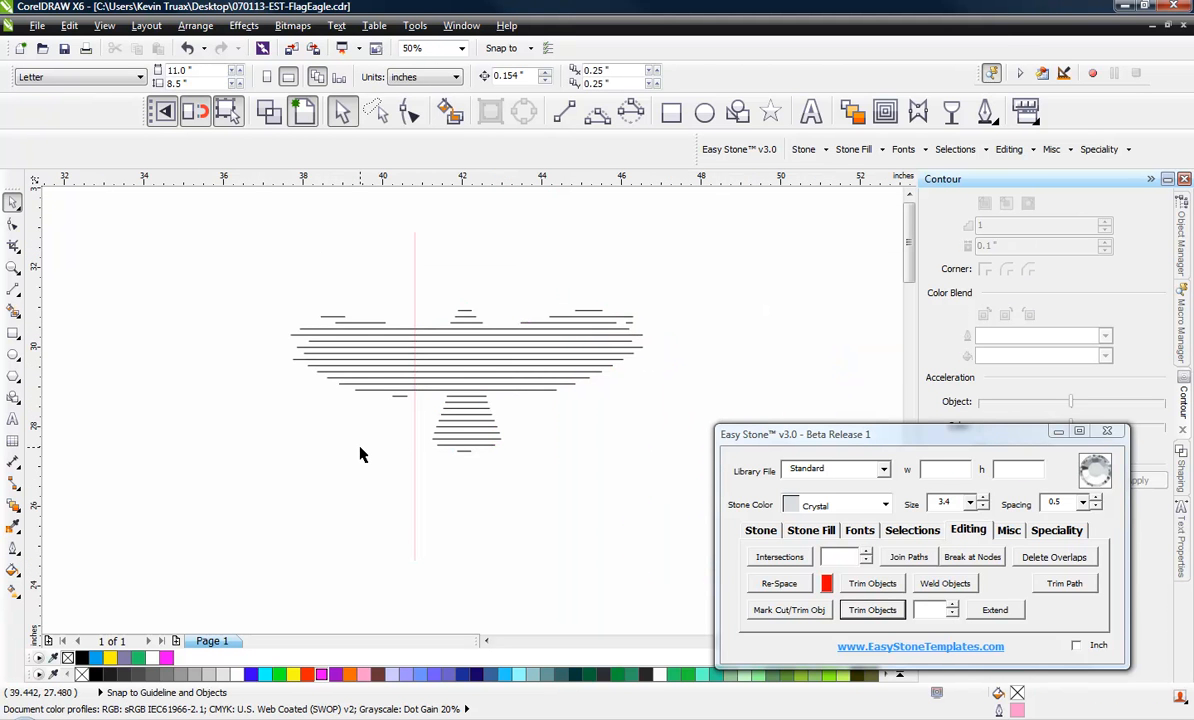
Select the stripe lines left of the vertical line and add Cobalt Blue stones to them, size 3.4 with 0.5 spacing
drag(261, 273, 418, 424)
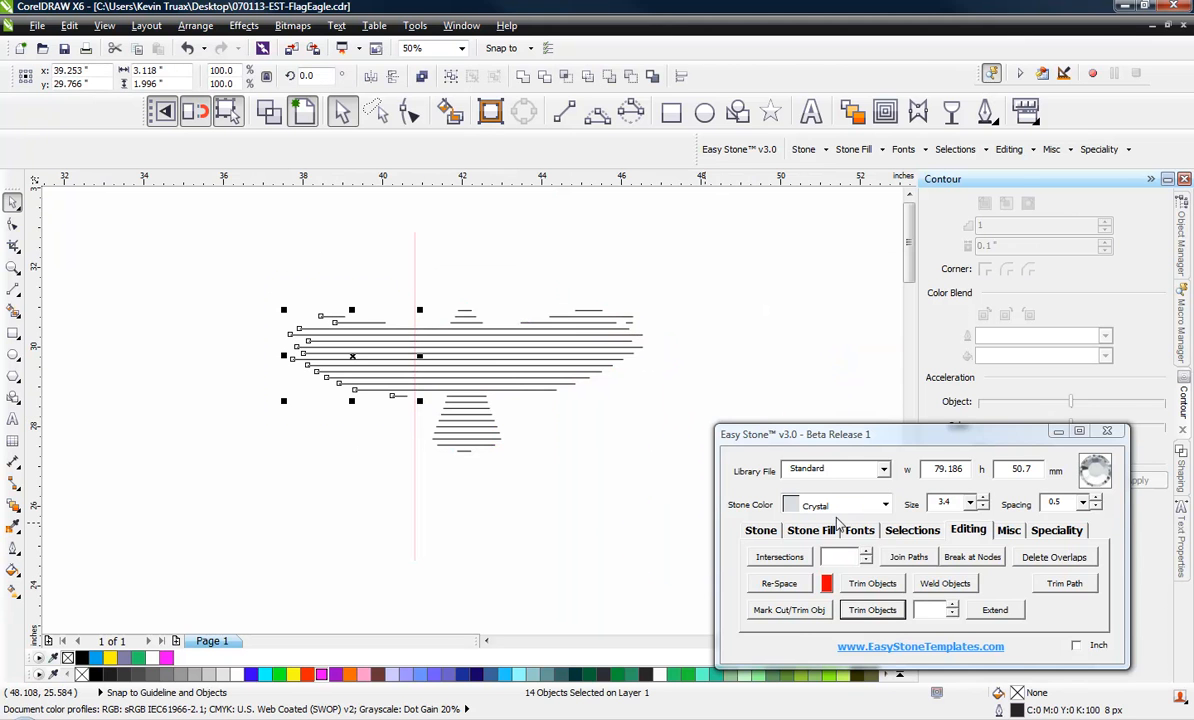
click(885, 504)
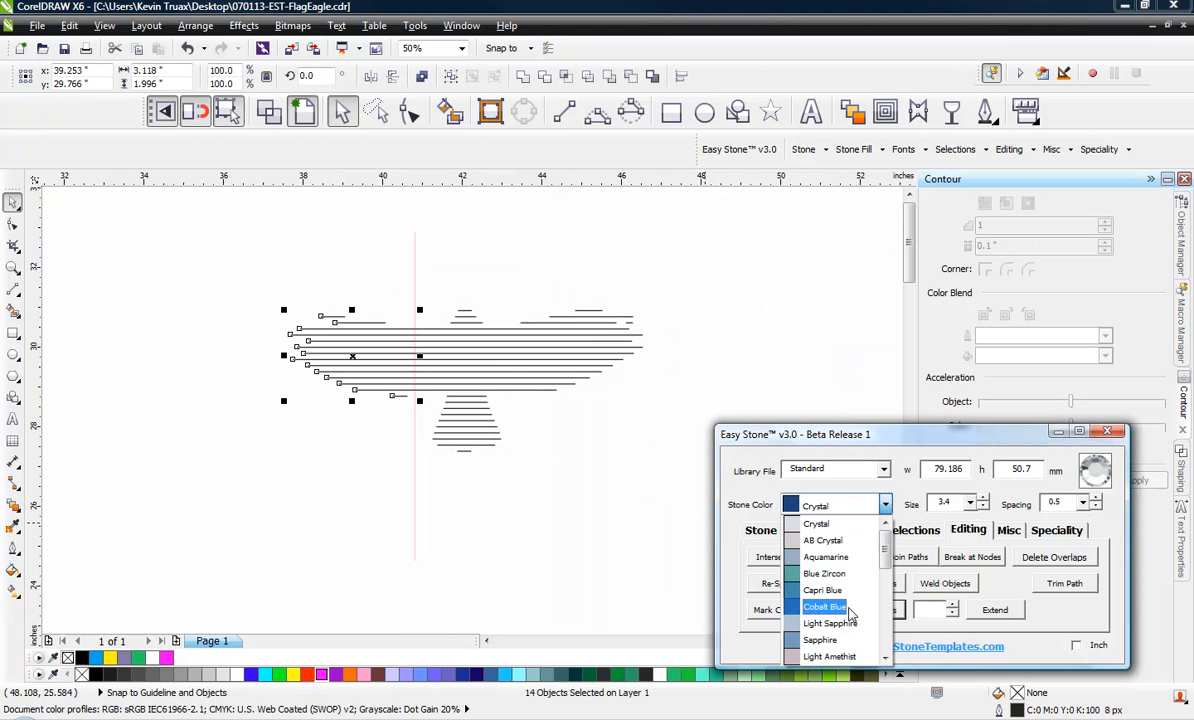
click(824, 606)
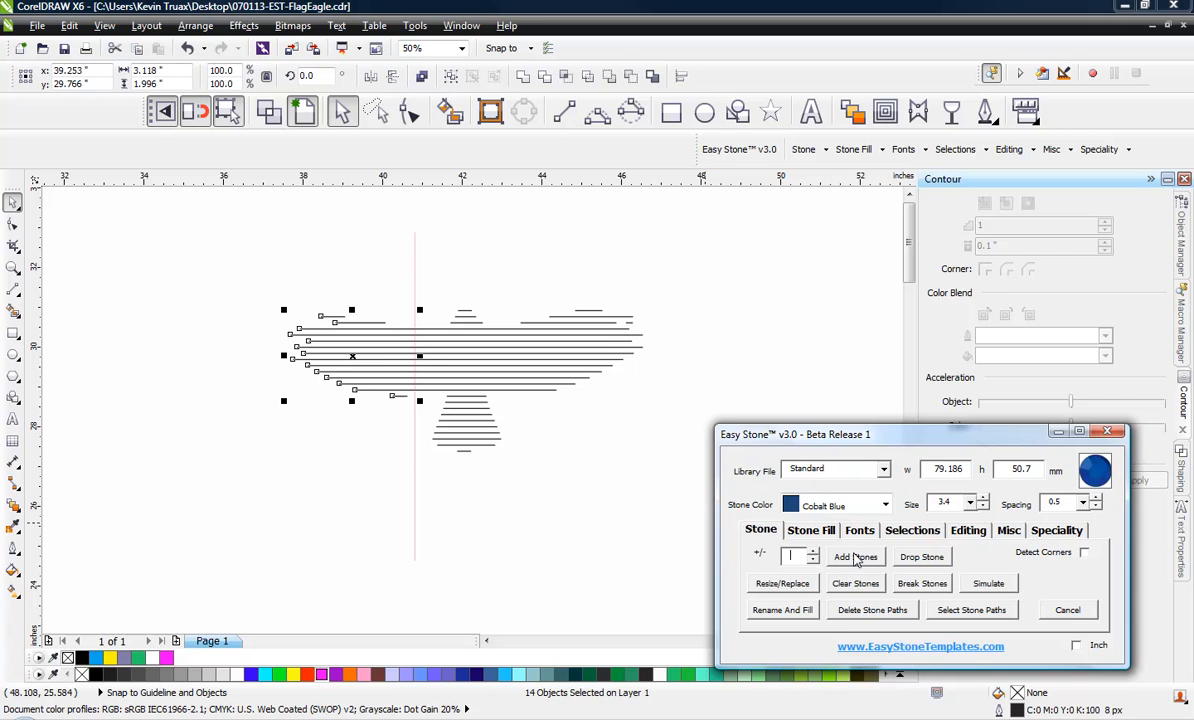
click(855, 557)
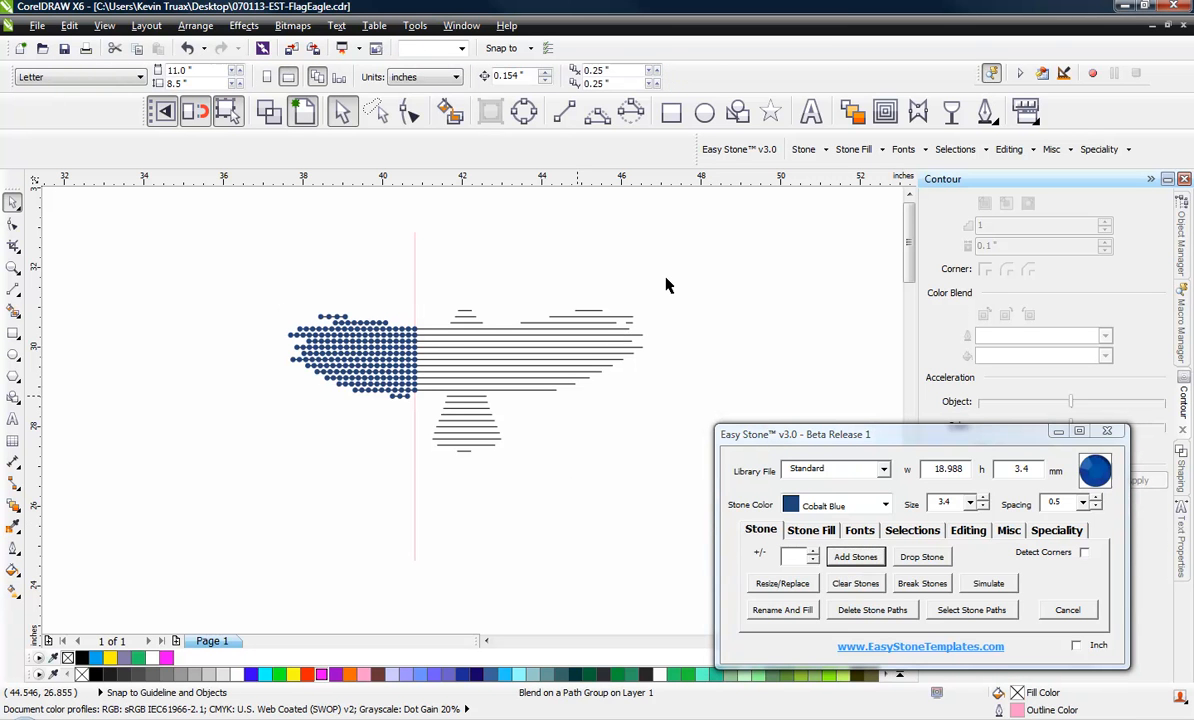
Select all stripe lines right of the vertical line and add Crystal stones to them, size 3.4 with 0.5 spacing
drag(706, 236, 450, 488)
click(659, 336)
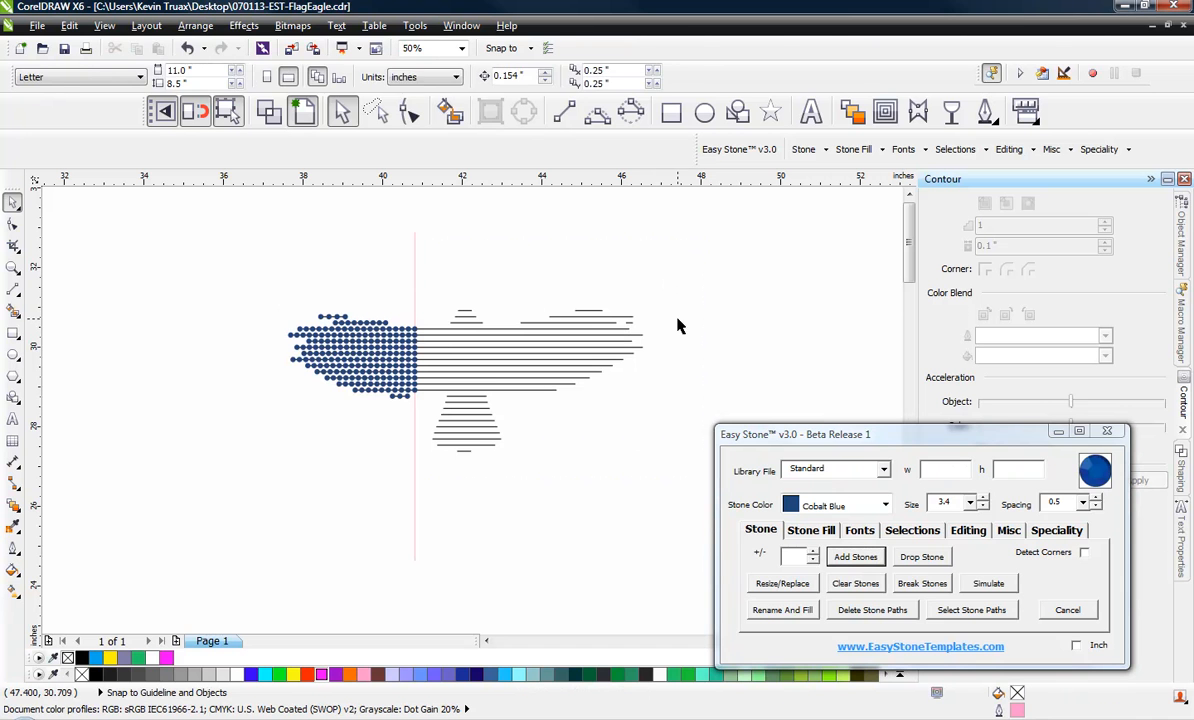
drag(699, 249, 427, 484)
click(866, 505)
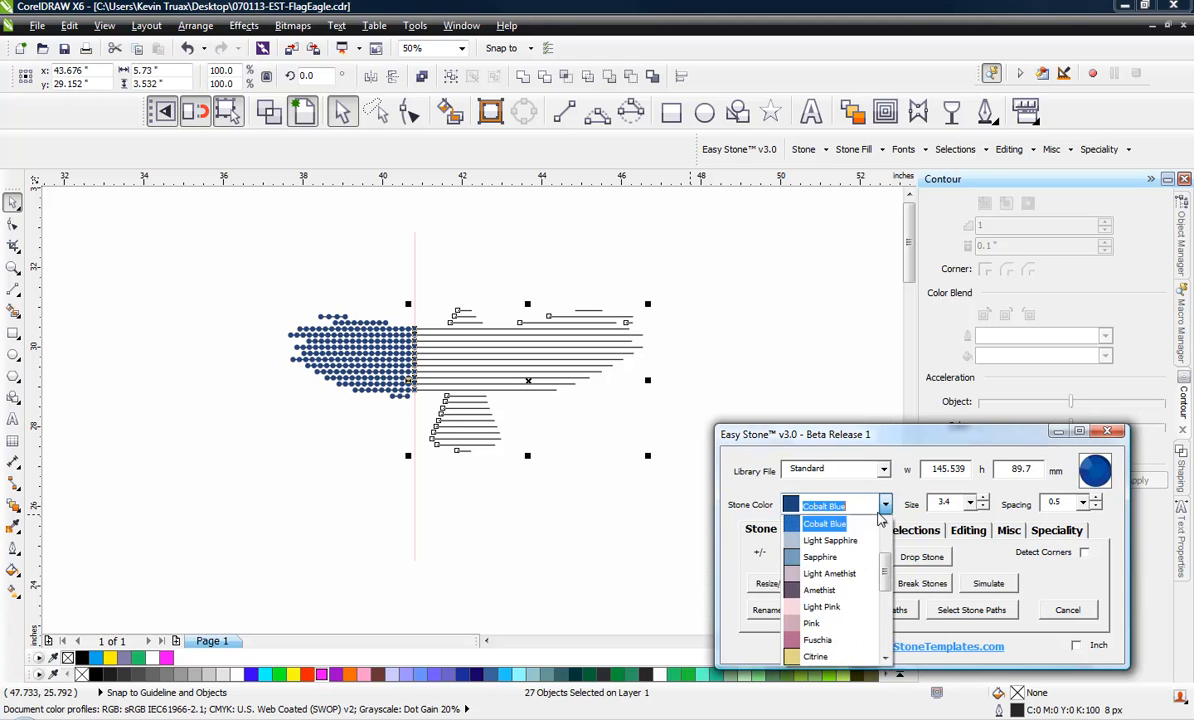
click(842, 523)
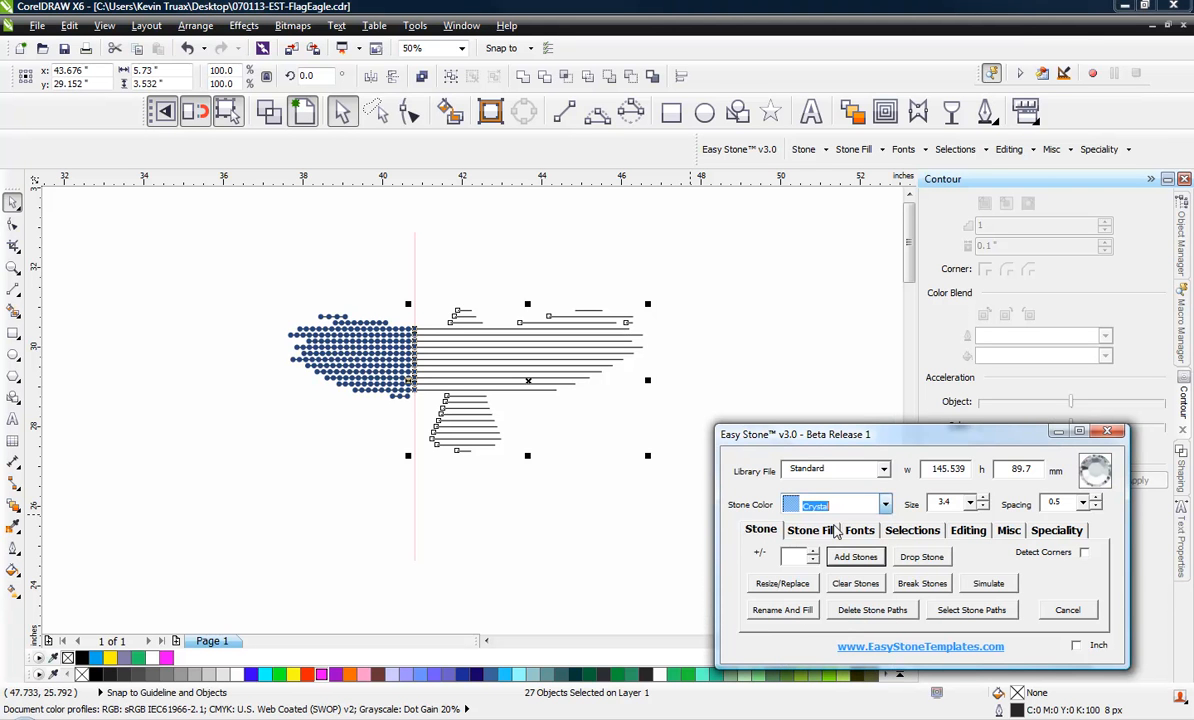
click(784, 610)
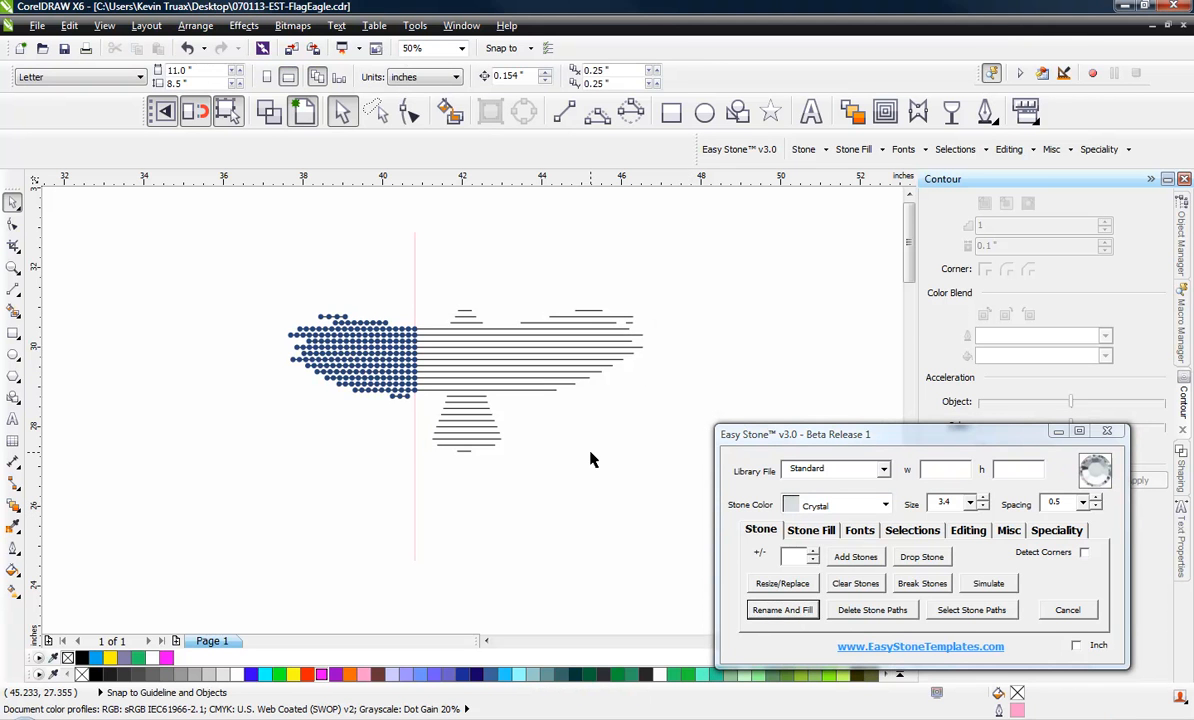
mouse_move(698, 229)
mouse_down()
mouse_move(453, 496)
mouse_move(412, 498)
mouse_up()
click(856, 557)
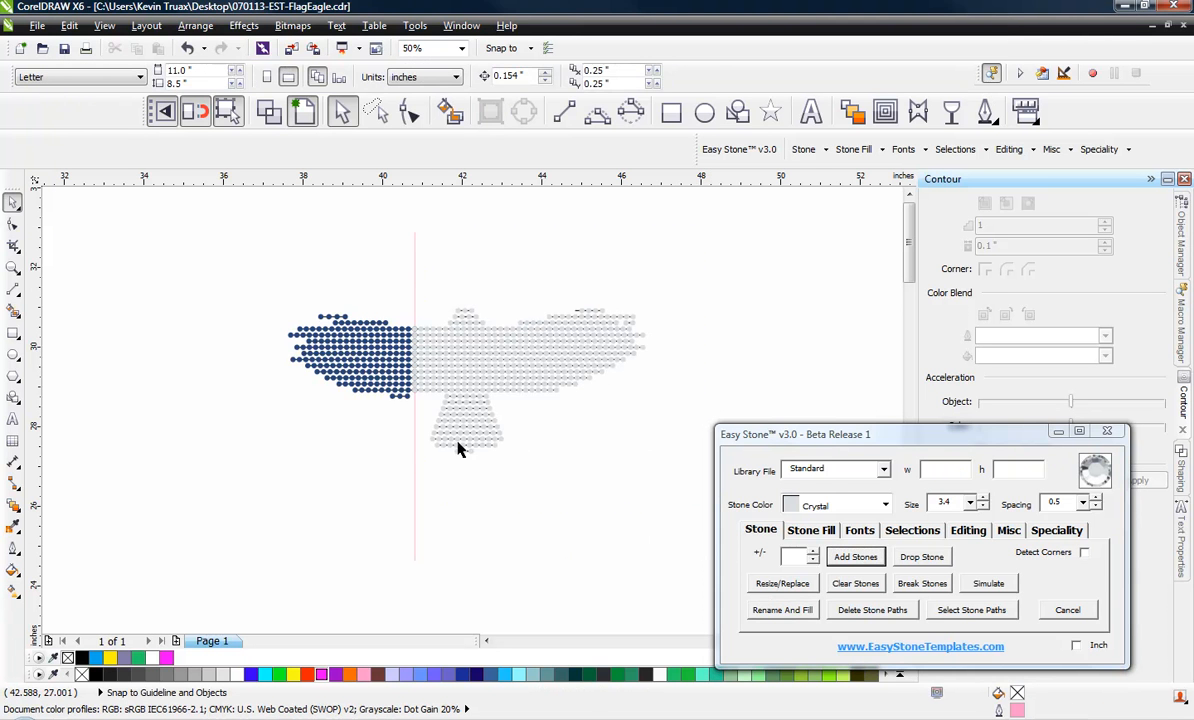
Delete the vertical dividing line and the stone paths of the entire falcon, keeping only the stones
click(414, 478)
key(Delete)
drag(740, 250, 250, 505)
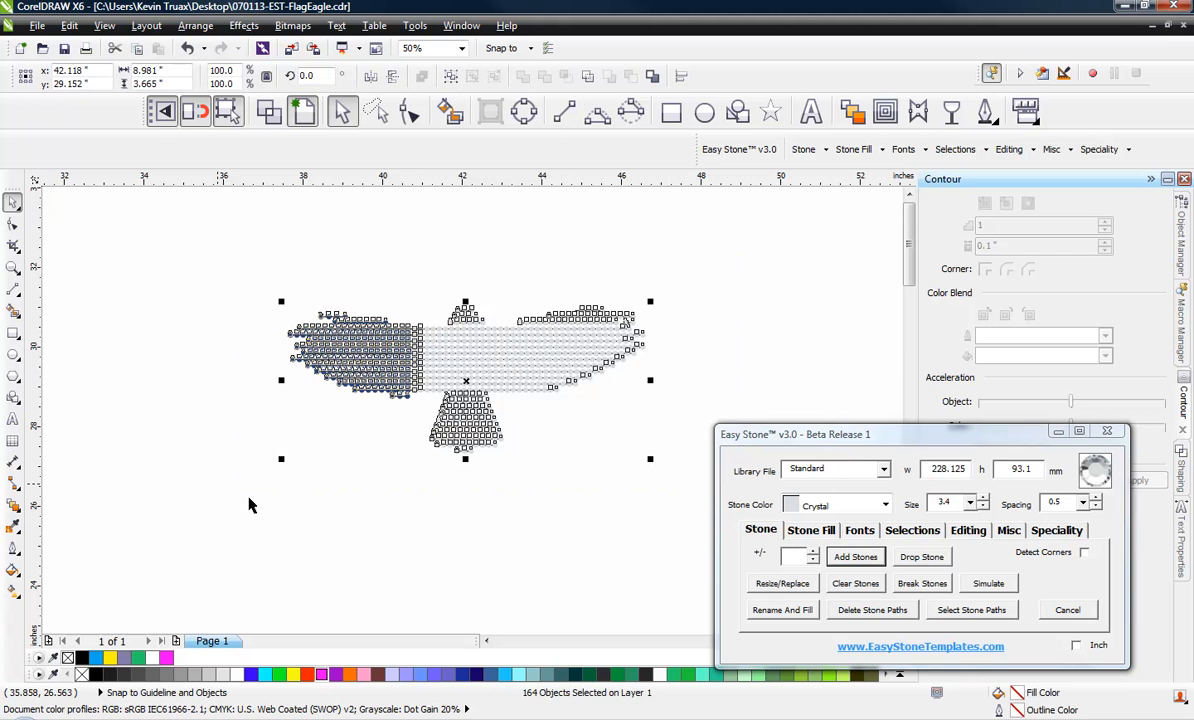
click(452, 480)
scroll(515, 405, up, 3)
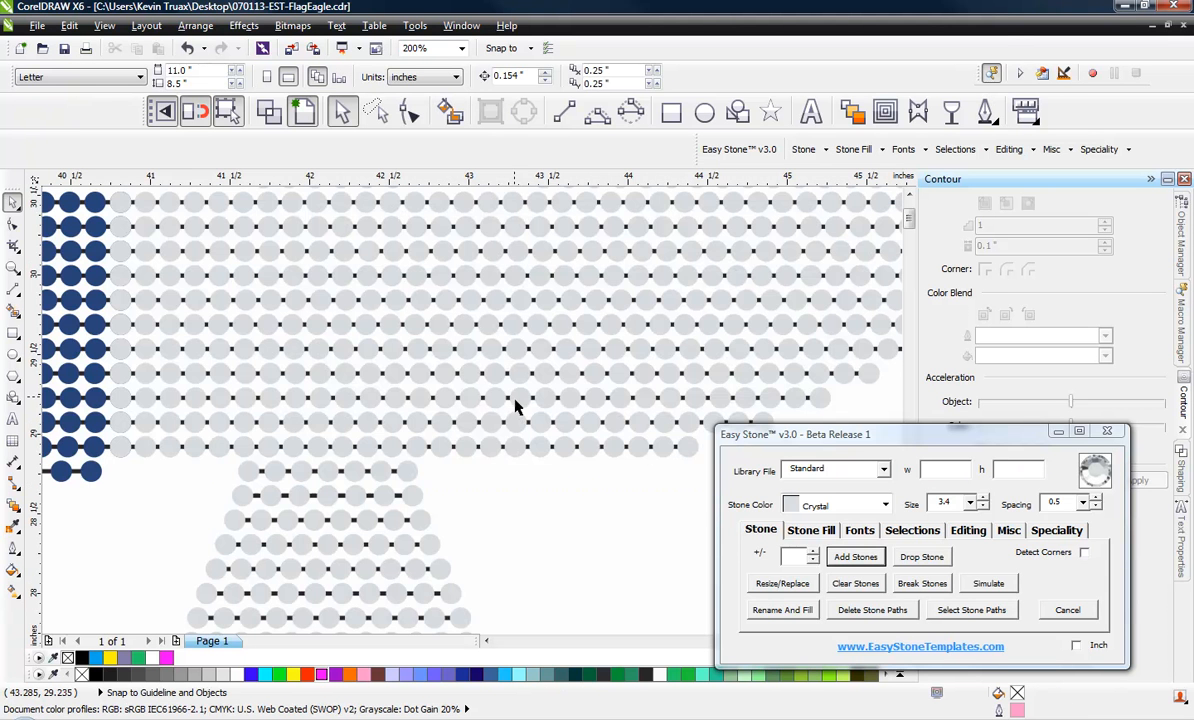
scroll(536, 486, down, 3)
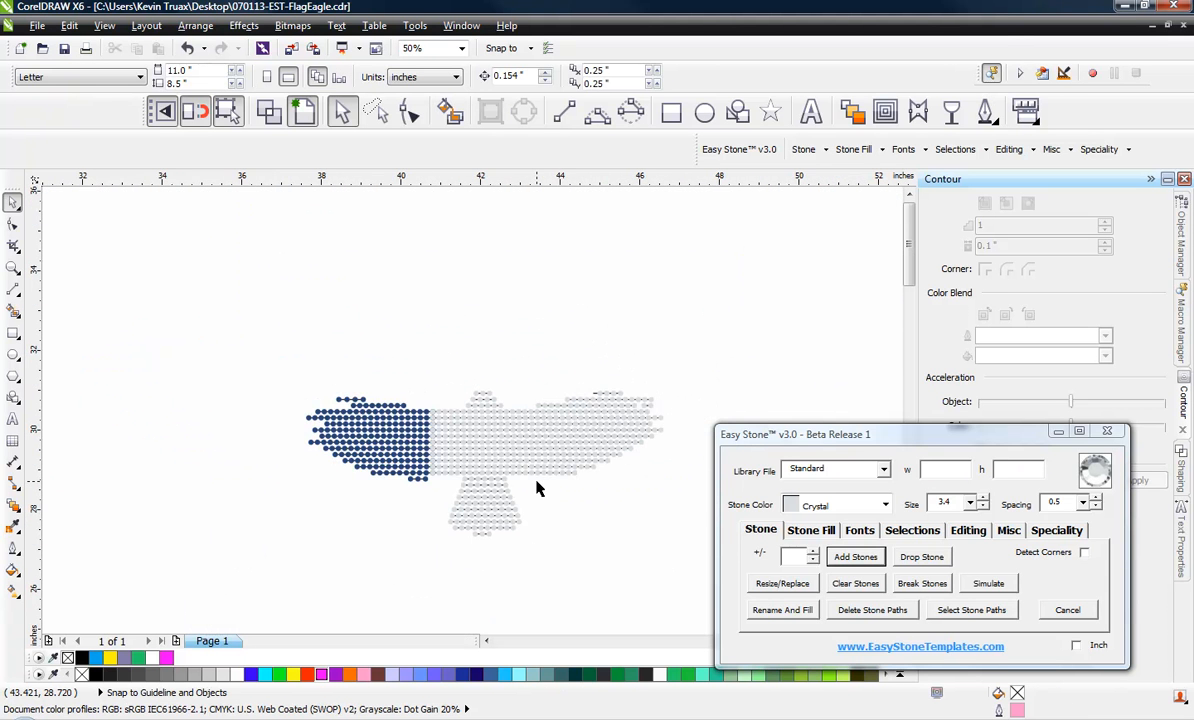
drag(648, 341, 292, 562)
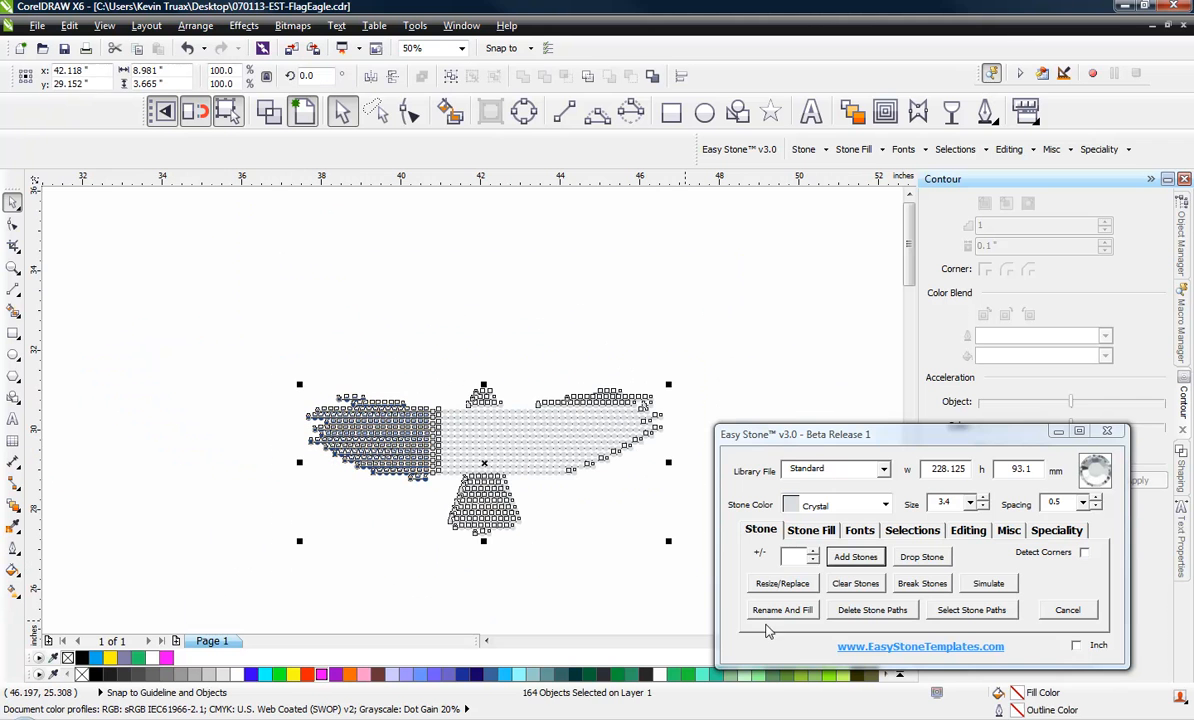
click(848, 612)
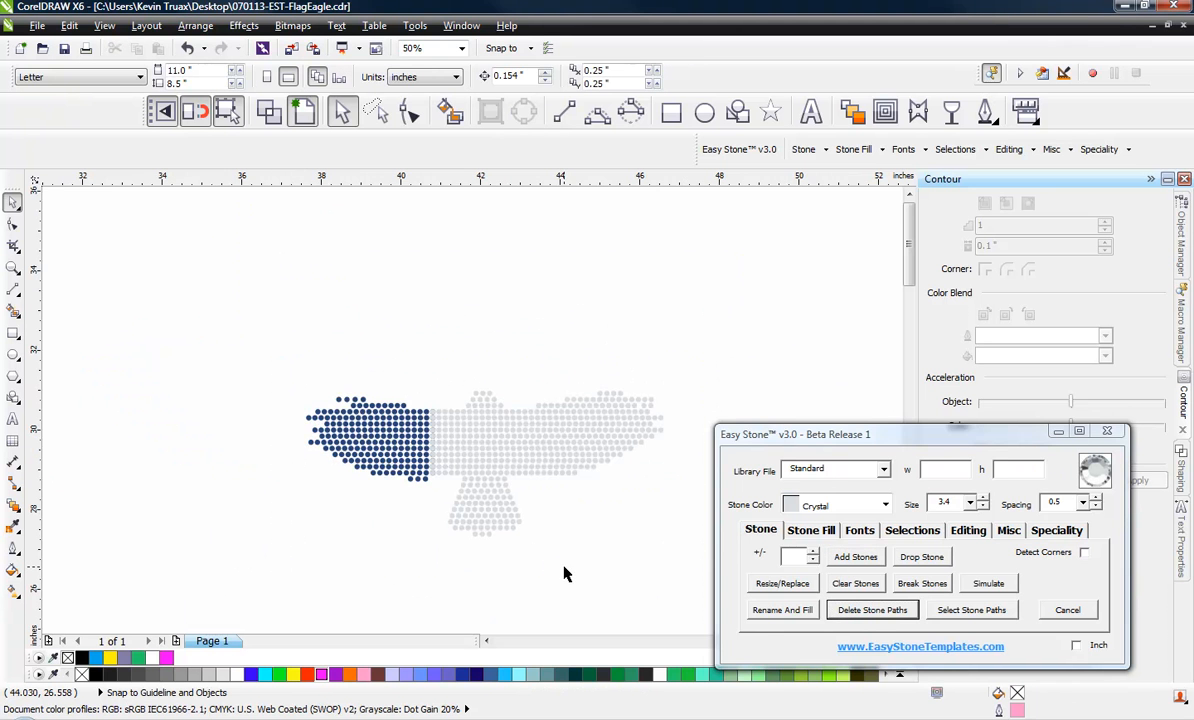
Examine the stone rows and the spacing along the boundary between the blue and crystal areas
scroll(553, 562, up, 2)
scroll(533, 536, down, 2)
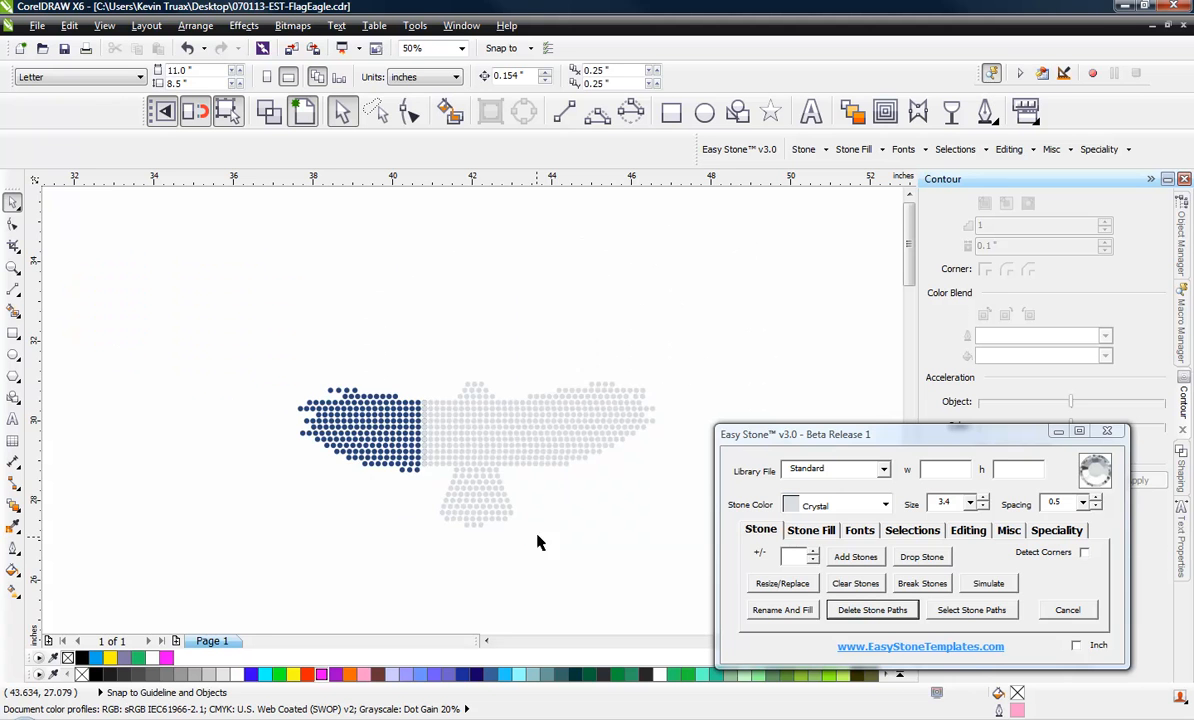
scroll(466, 426, up, 4)
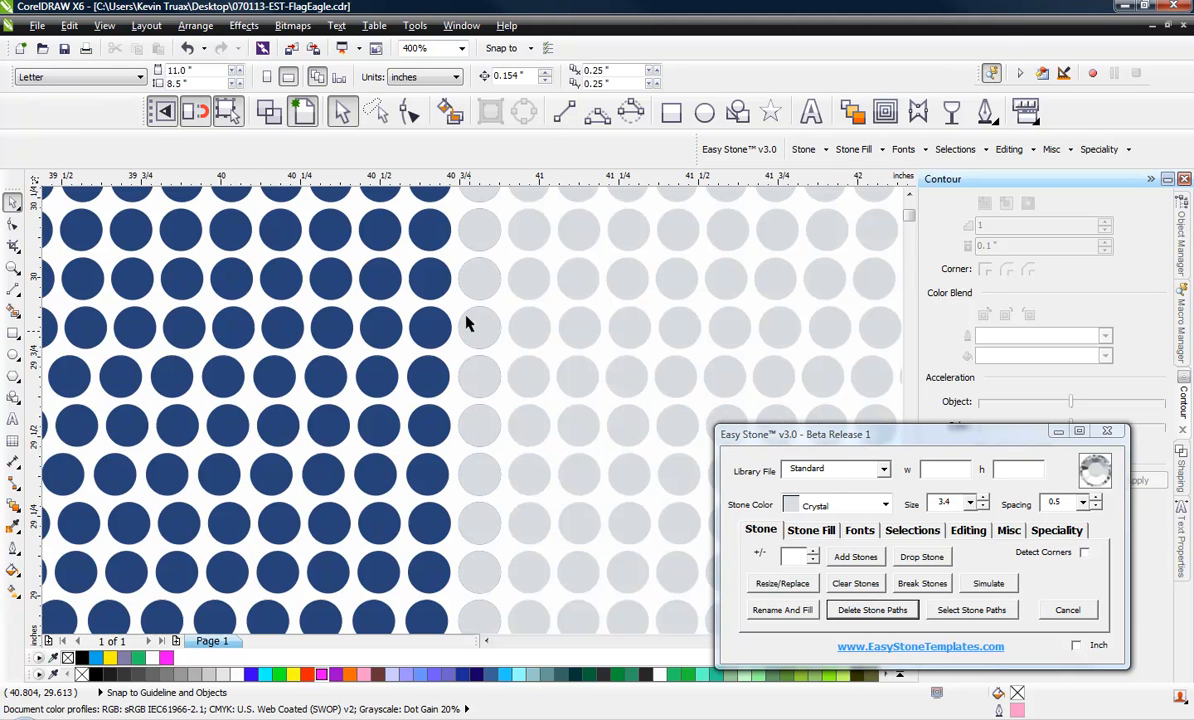
scroll(462, 332, down, 2)
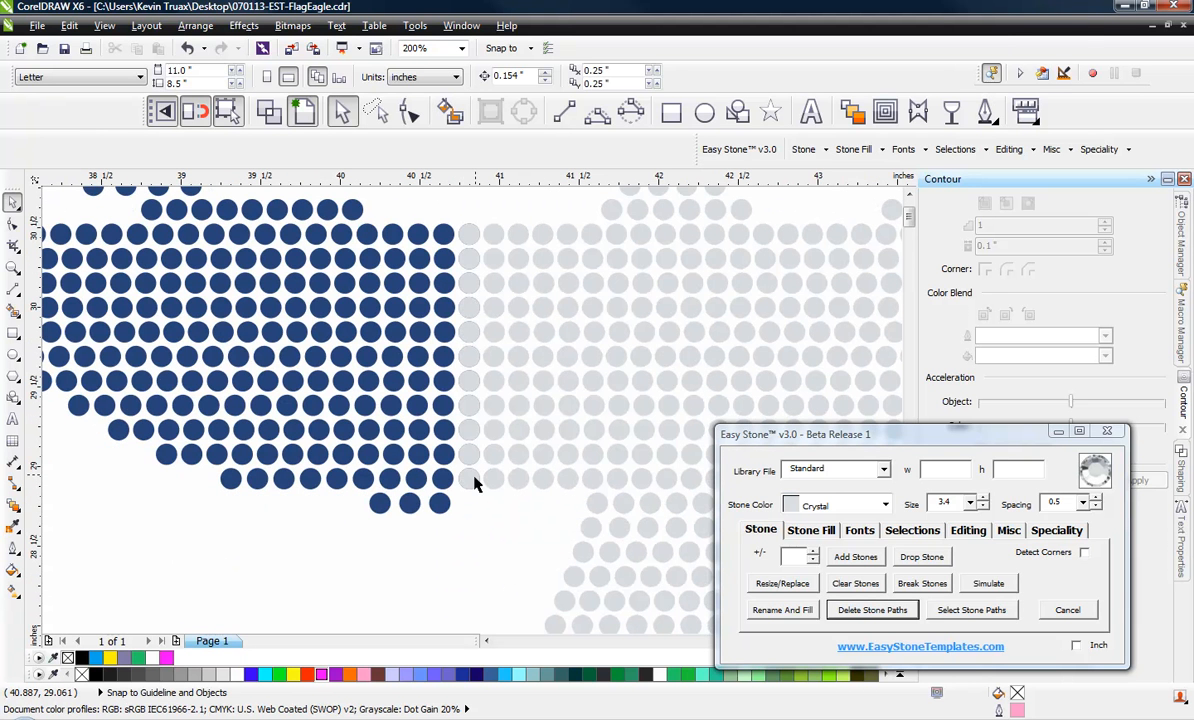
scroll(425, 581, down, 2)
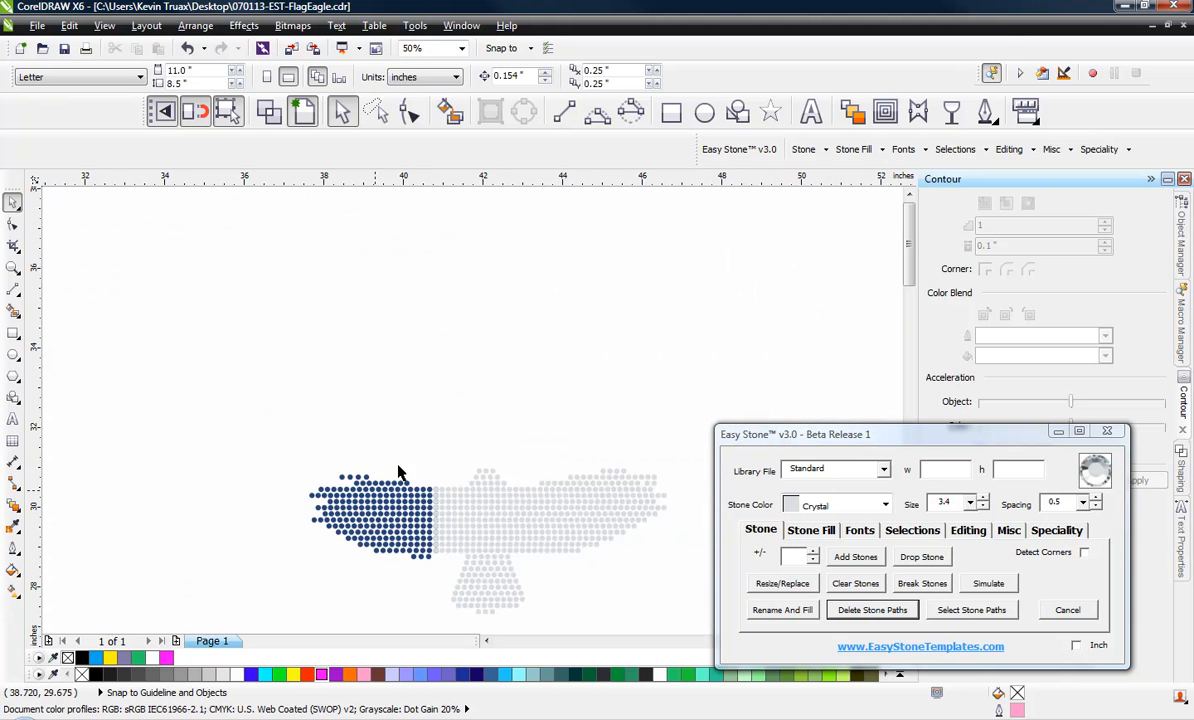
scroll(420, 462, down, 1)
scroll(488, 499, up, 2)
scroll(371, 393, down, 1)
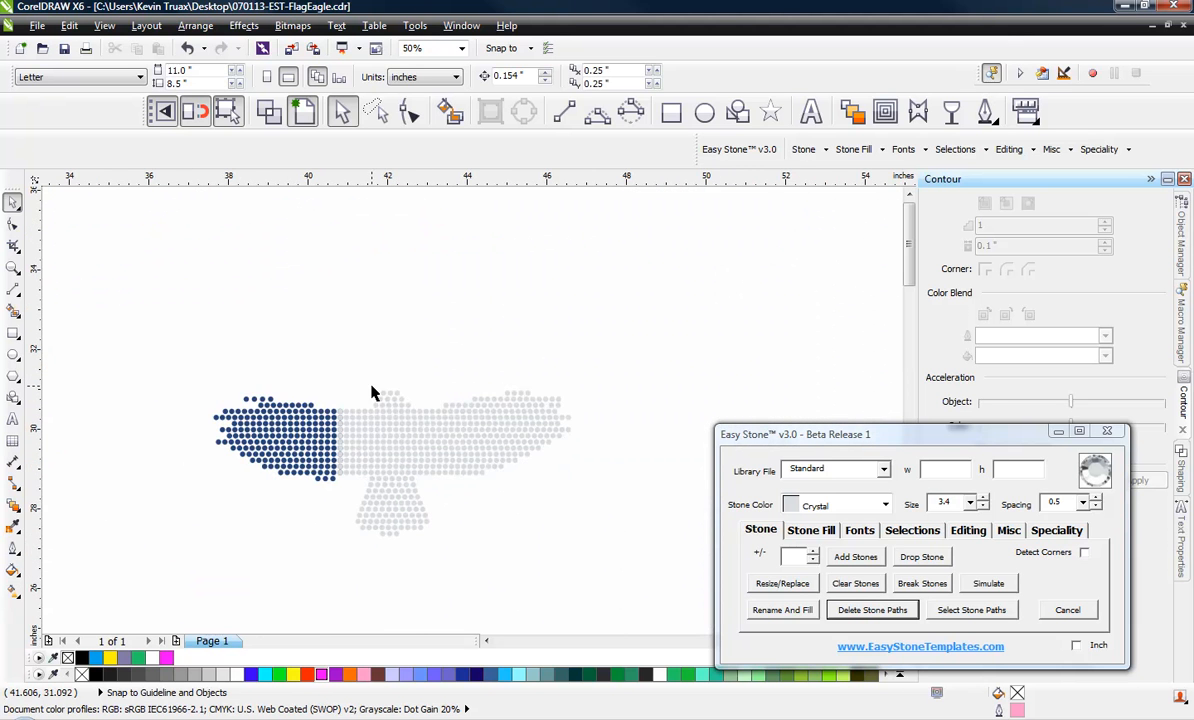
Add a row of two Crystal stones above the three-stone row at the peak of the falcon's head
scroll(371, 393, up, 4)
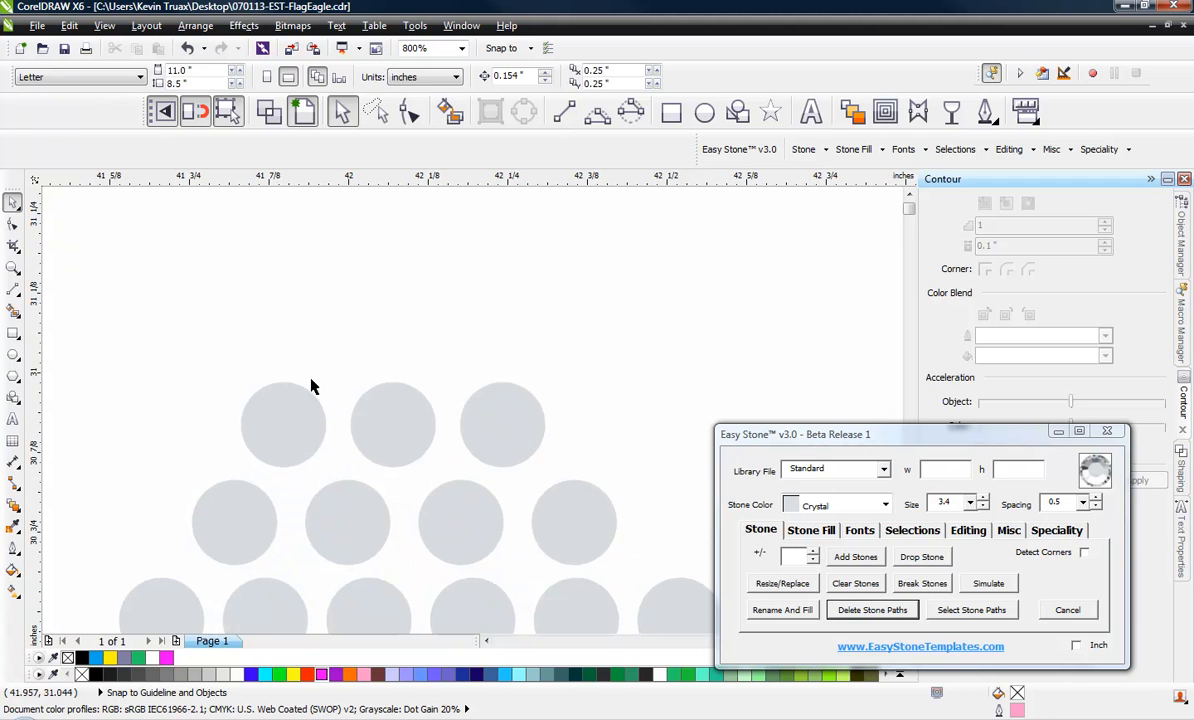
drag(336, 362, 443, 335)
right_click(368, 312)
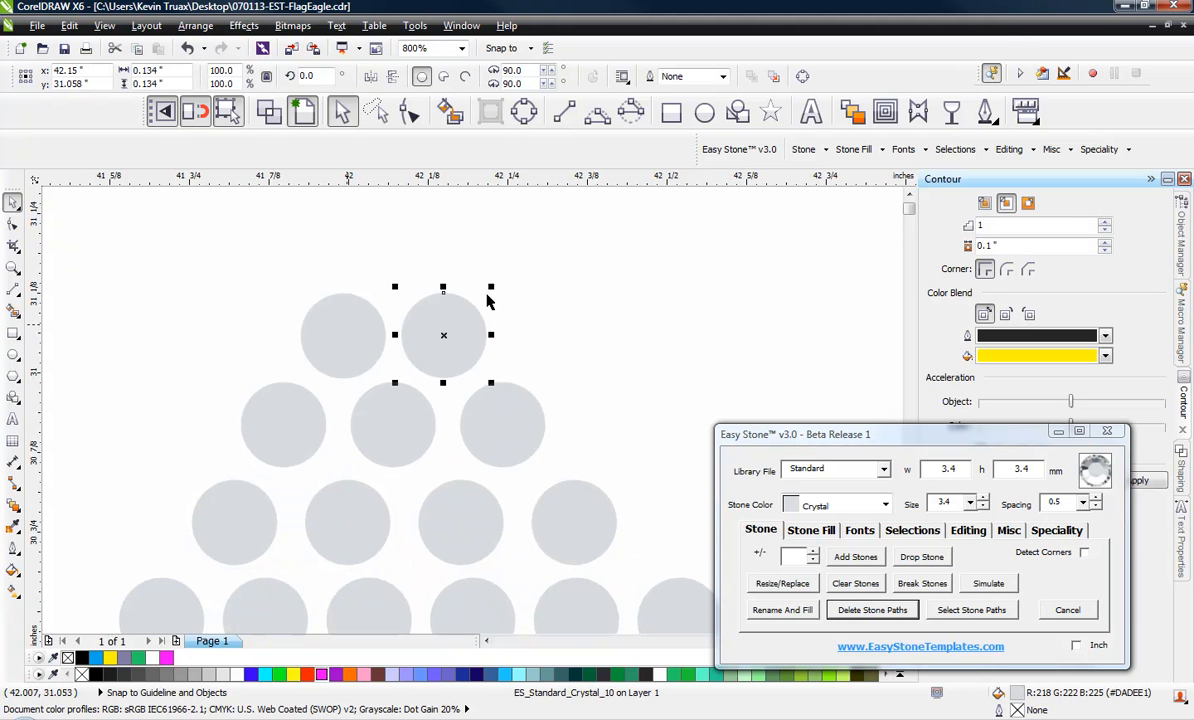
click(365, 257)
scroll(466, 373, down, 4)
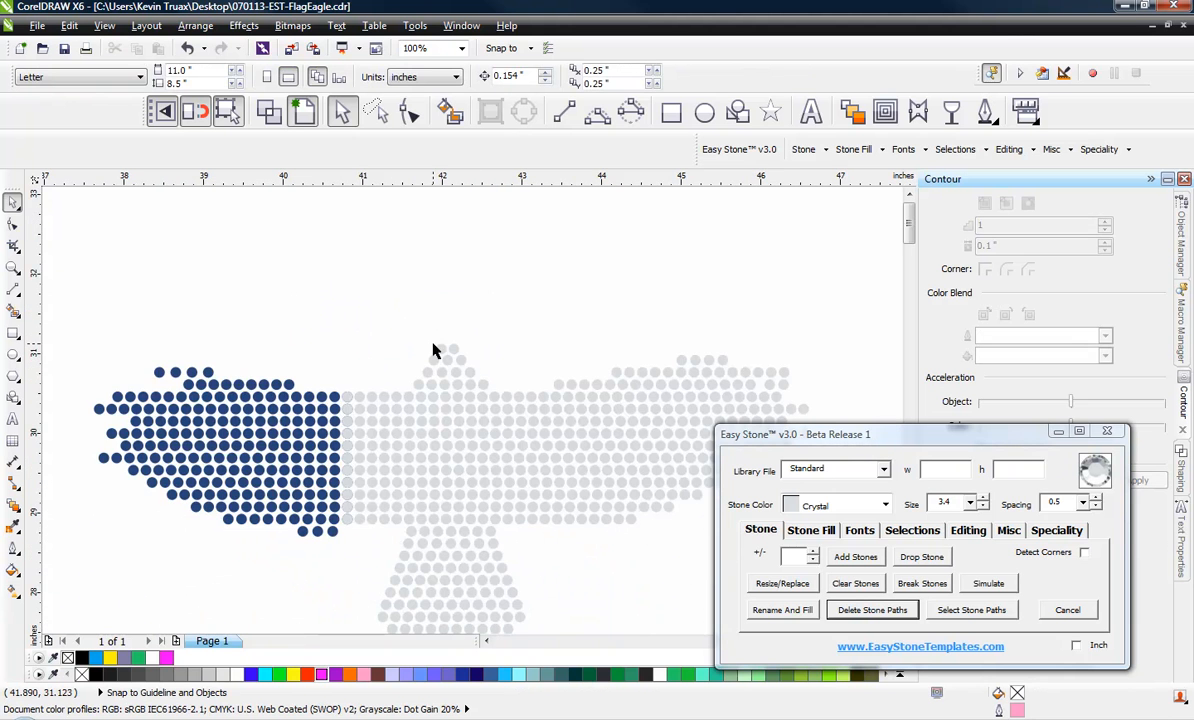
Shift the six-stone row at the base of the head horizontally to center it beneath the head's upper rows
scroll(434, 396, up, 2)
drag(309, 335, 640, 390)
key(Left)
key(Left)
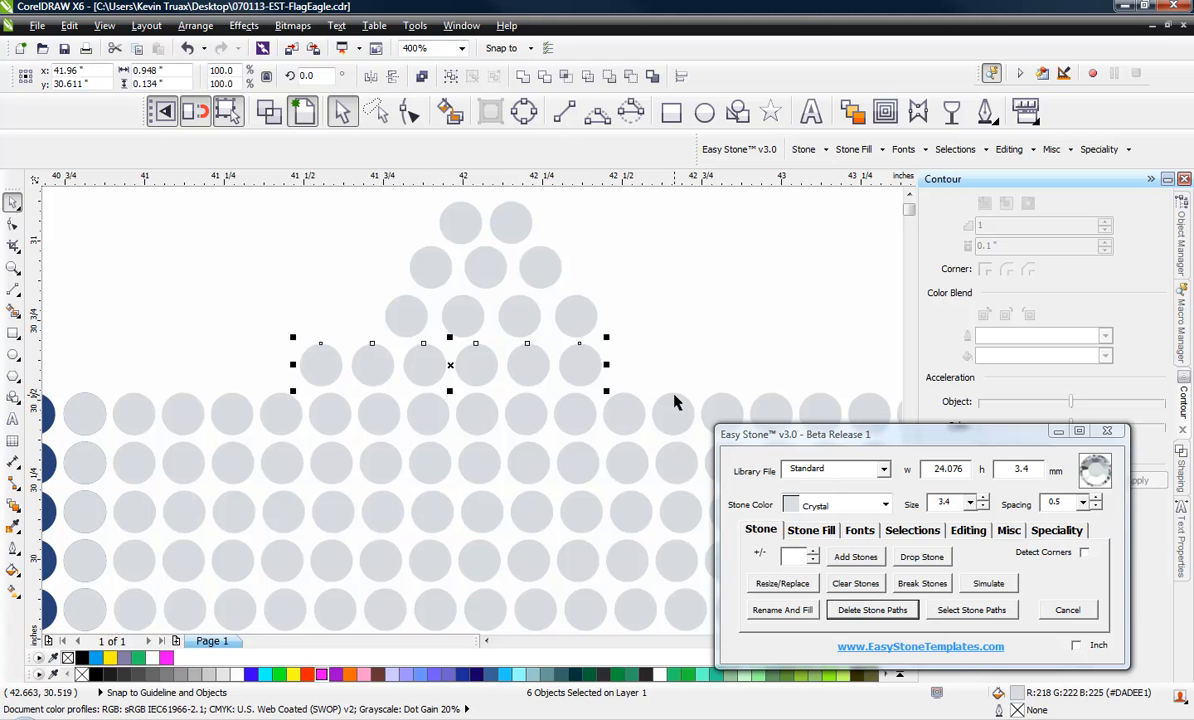
key(Right)
key(Right)
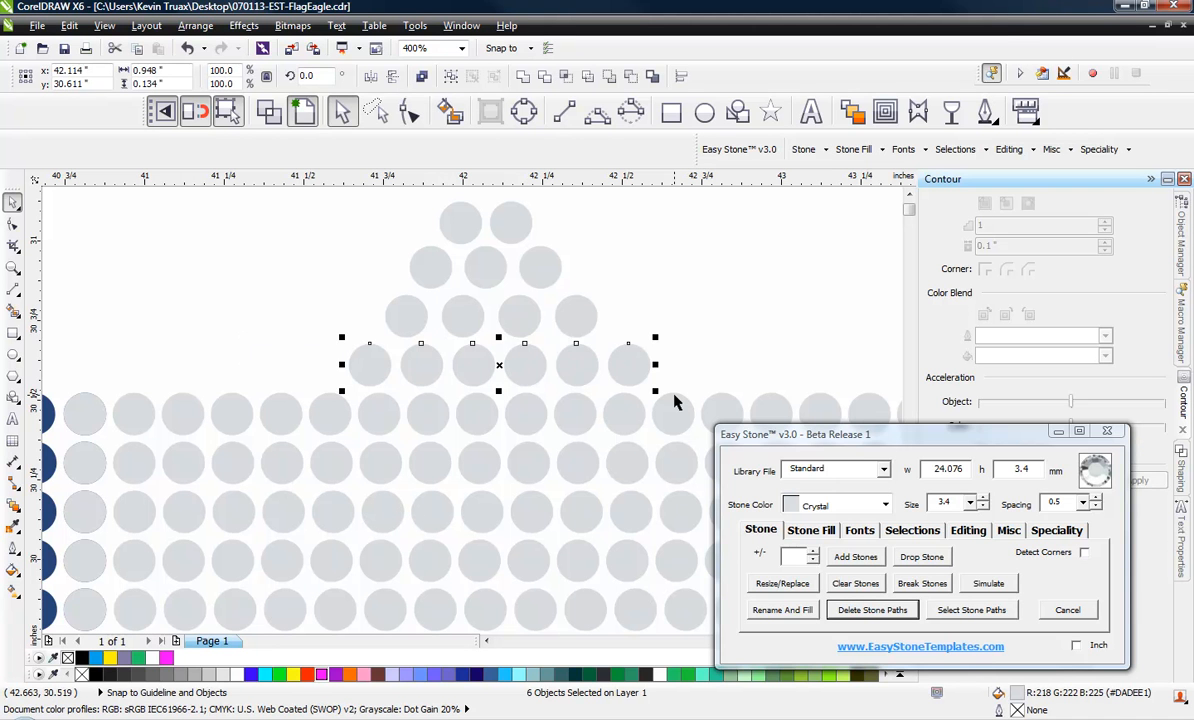
key(Left)
key(Left)
key(Right)
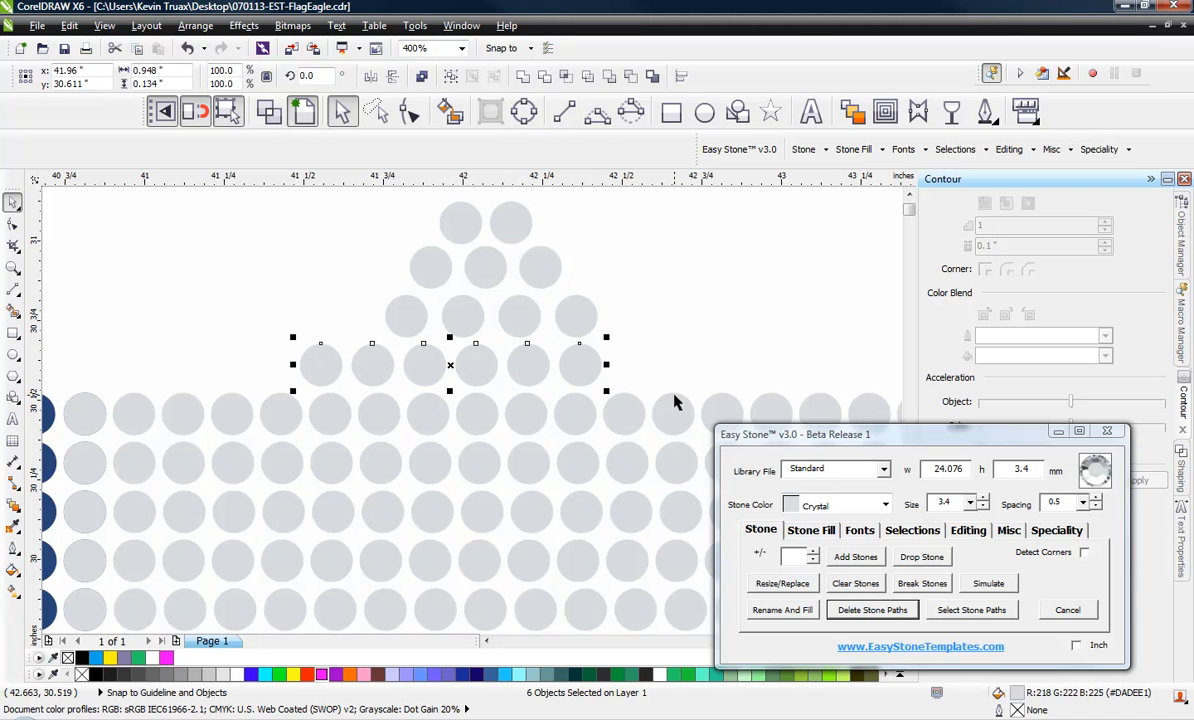
scroll(626, 370, down, 1)
scroll(550, 374, up, 1)
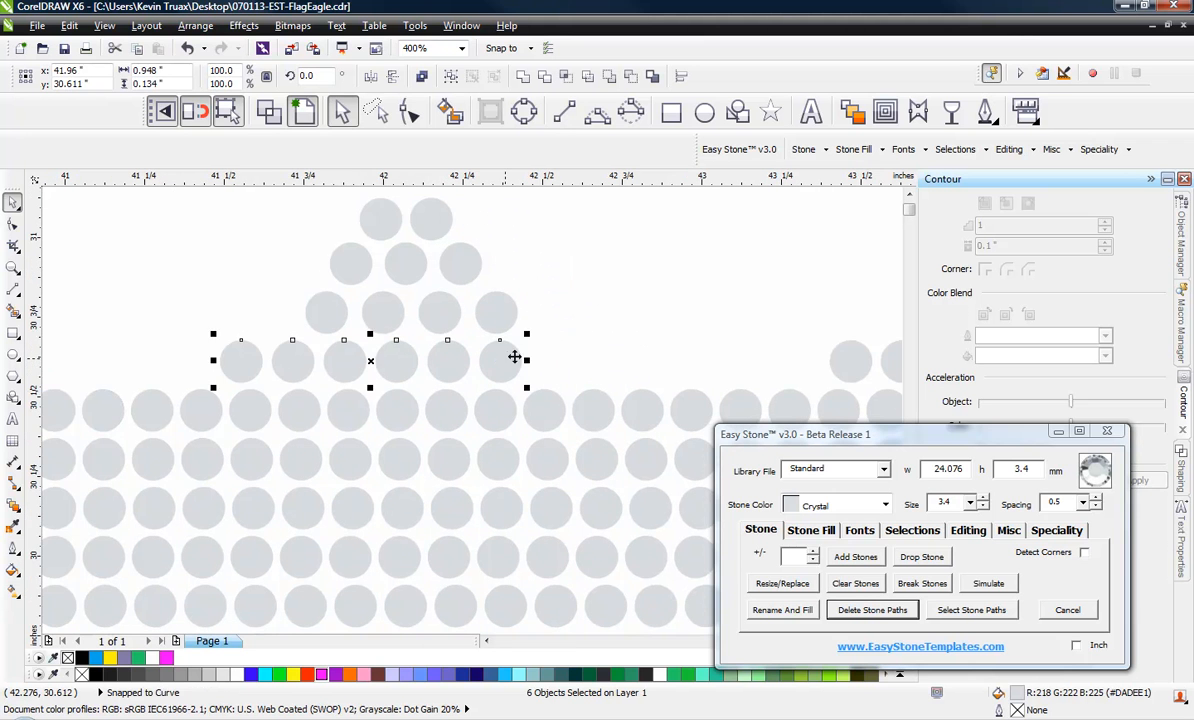
drag(522, 359, 563, 358)
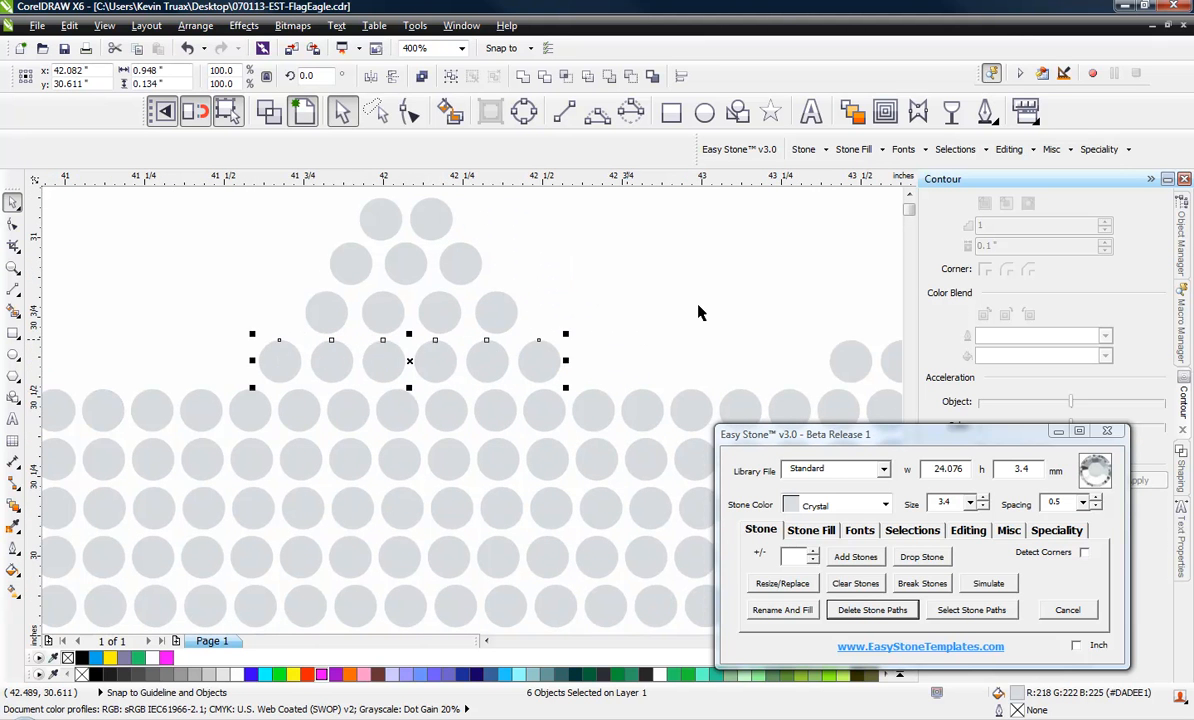
Deselect the stone row and set the nudge distance to 1.0 inch
click(575, 333)
drag(526, 77, 444, 81)
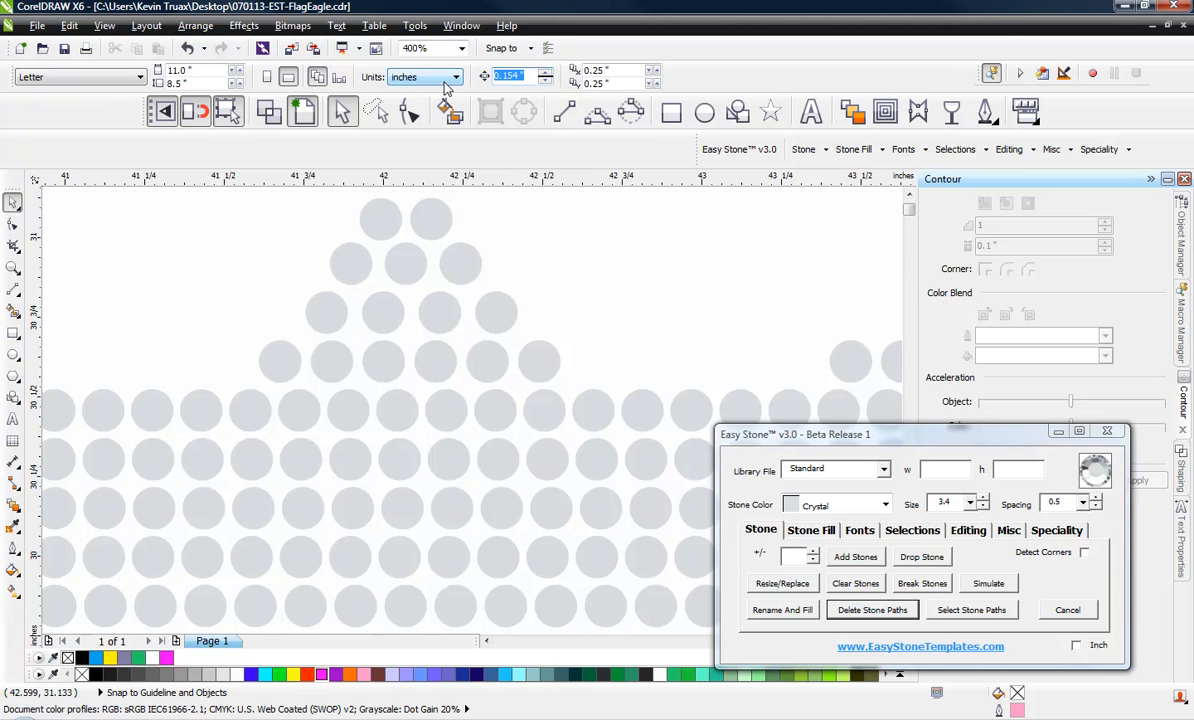
text(1)
key(Return)
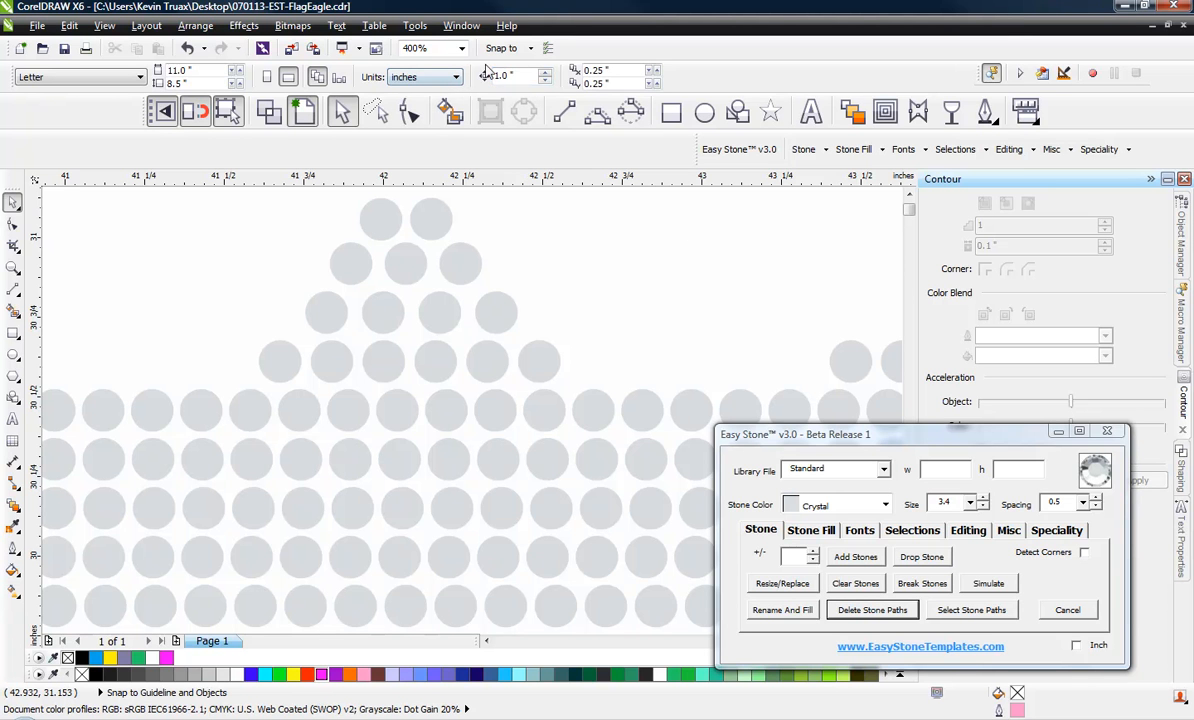
Try shifting the six-stone row at the base of the head sideways using a 0.1-inch nudge distance
drag(515, 76, 443, 82)
drag(590, 305, 238, 391)
key(Left)
key(Left)
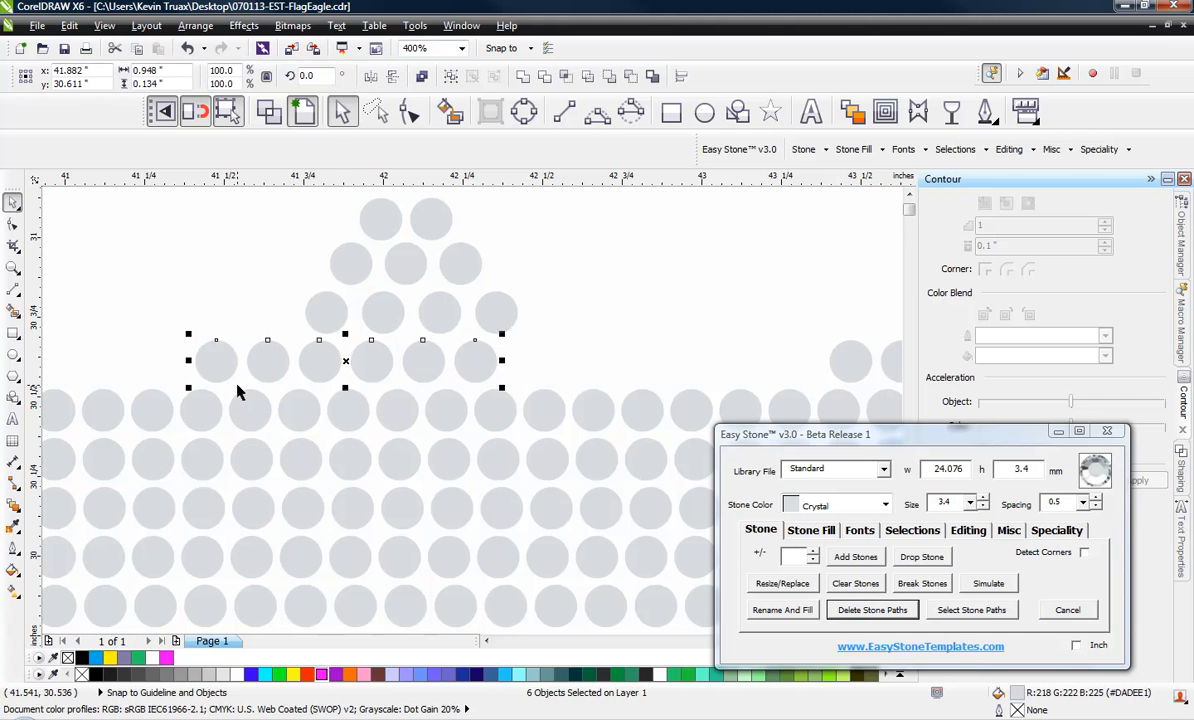
key(Right)
key(Right)
click(594, 221)
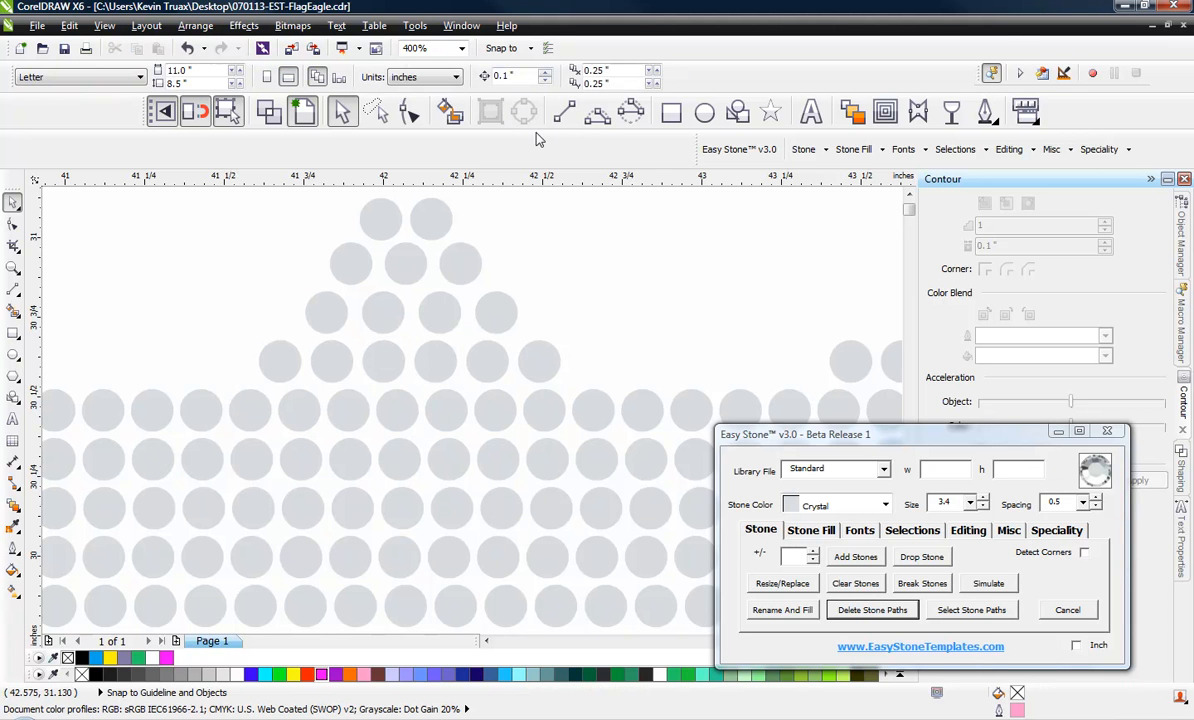
Reduce the nudge distance to a fraction of a millimetre and shift the head's six-stone base row slightly right to center it
text(.01mm)
key(Return)
drag(237, 326, 605, 398)
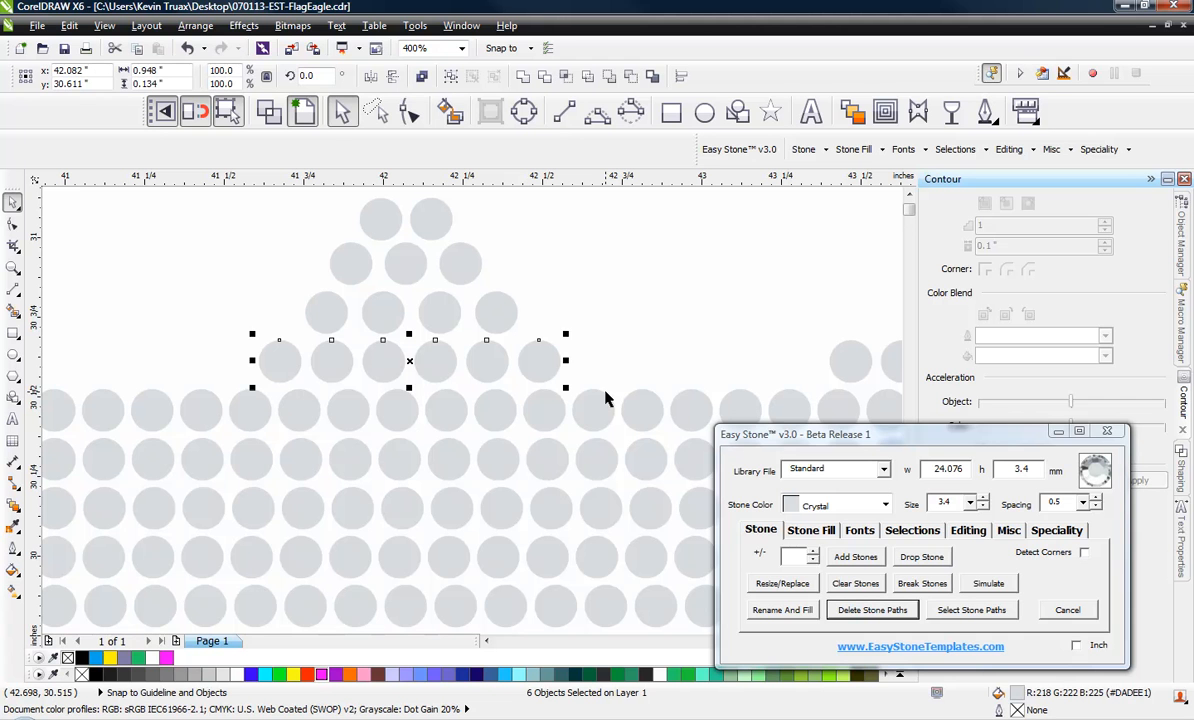
key(Right)
key(Right)
key(Right)
key(Right)
key(Right)
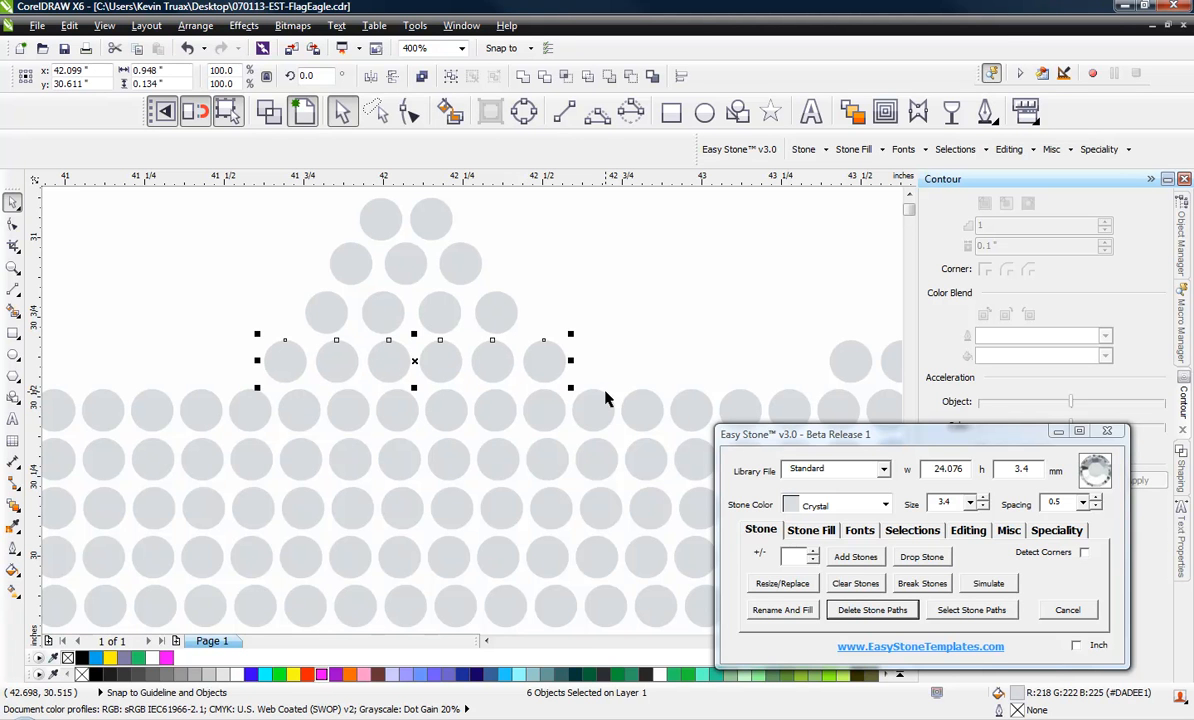
key(Left)
click(531, 250)
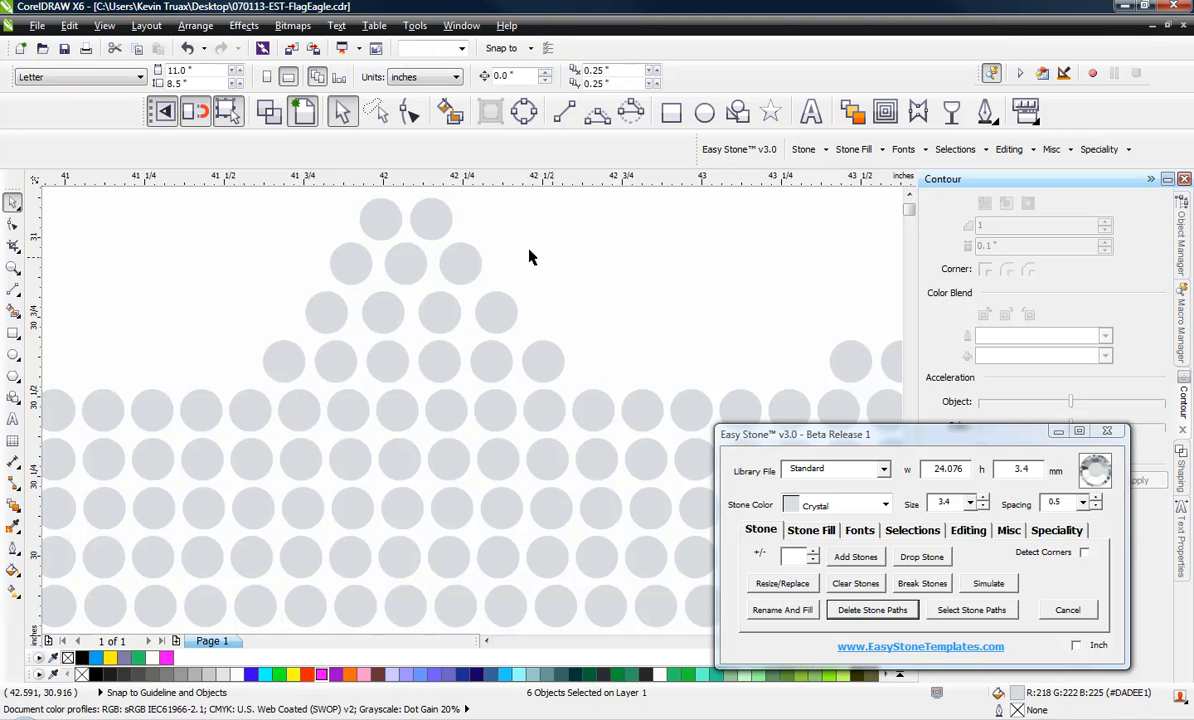
Recolor the head stones and the upper rows of the crystal wing above the body to Light Siam
scroll(490, 257, down, 2)
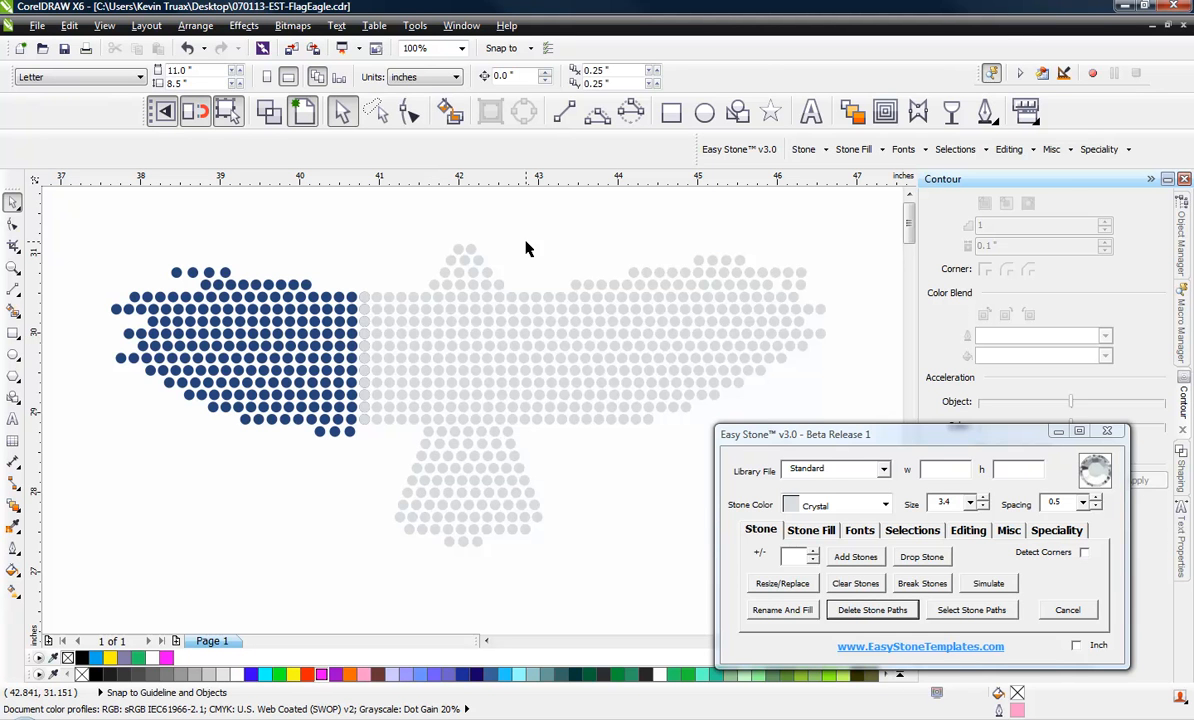
drag(396, 218, 844, 295)
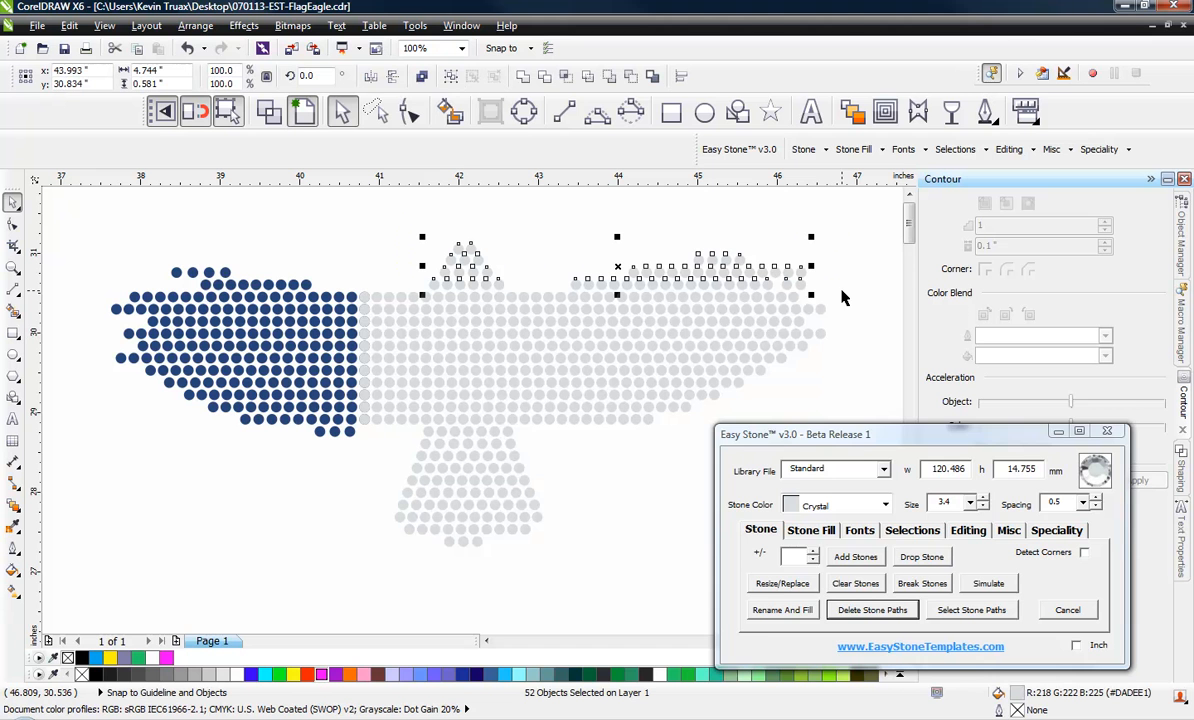
click(885, 505)
scroll(839, 640, down, 5)
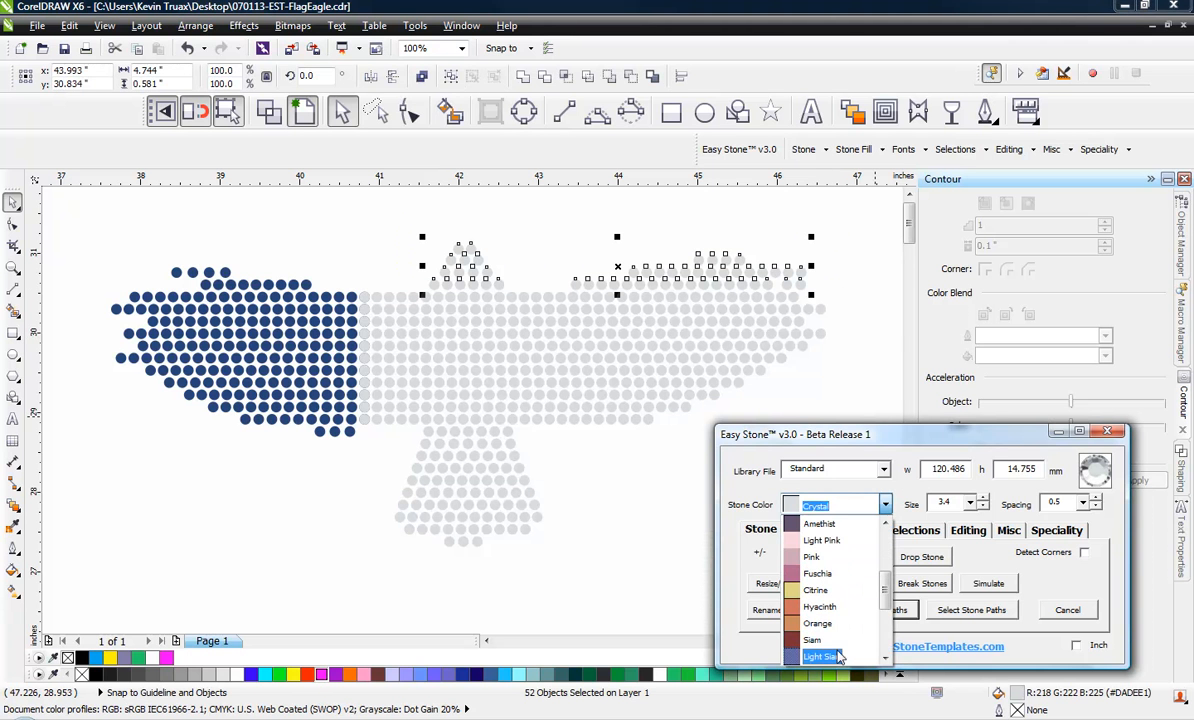
click(839, 655)
click(783, 610)
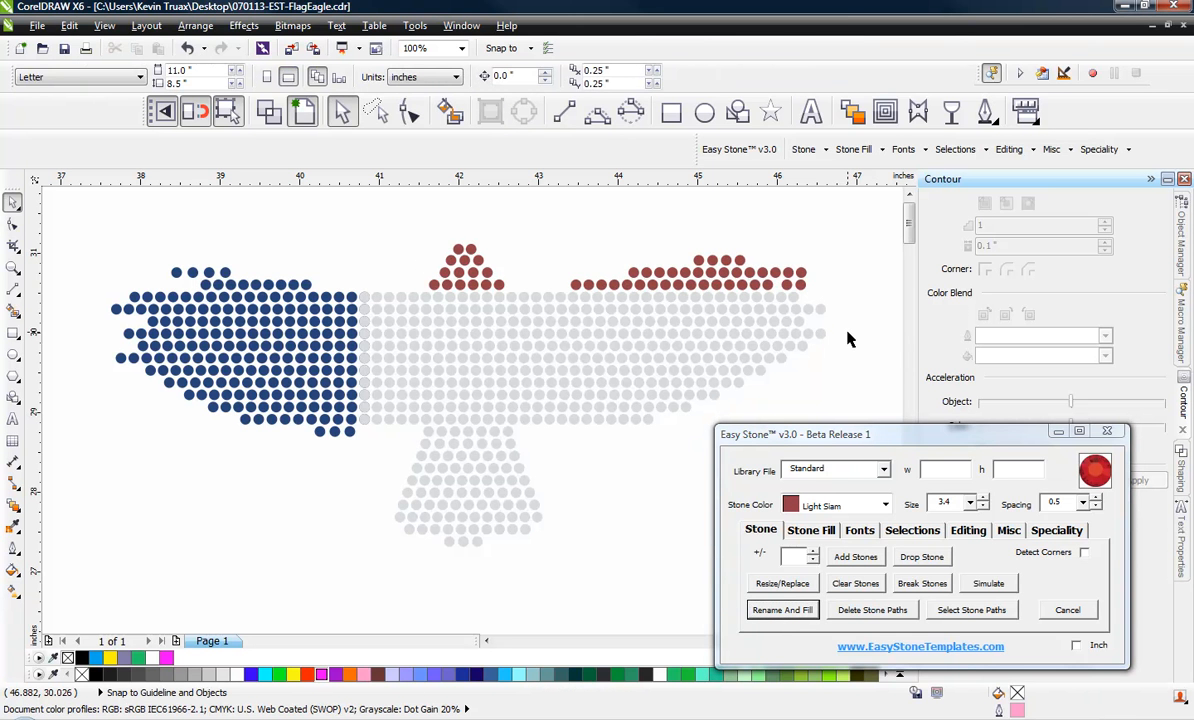
Recolor the three-row stripe across the crystal wing's middle, its two lowest rows and the tail's top row to Light Siam
drag(848, 327, 357, 374)
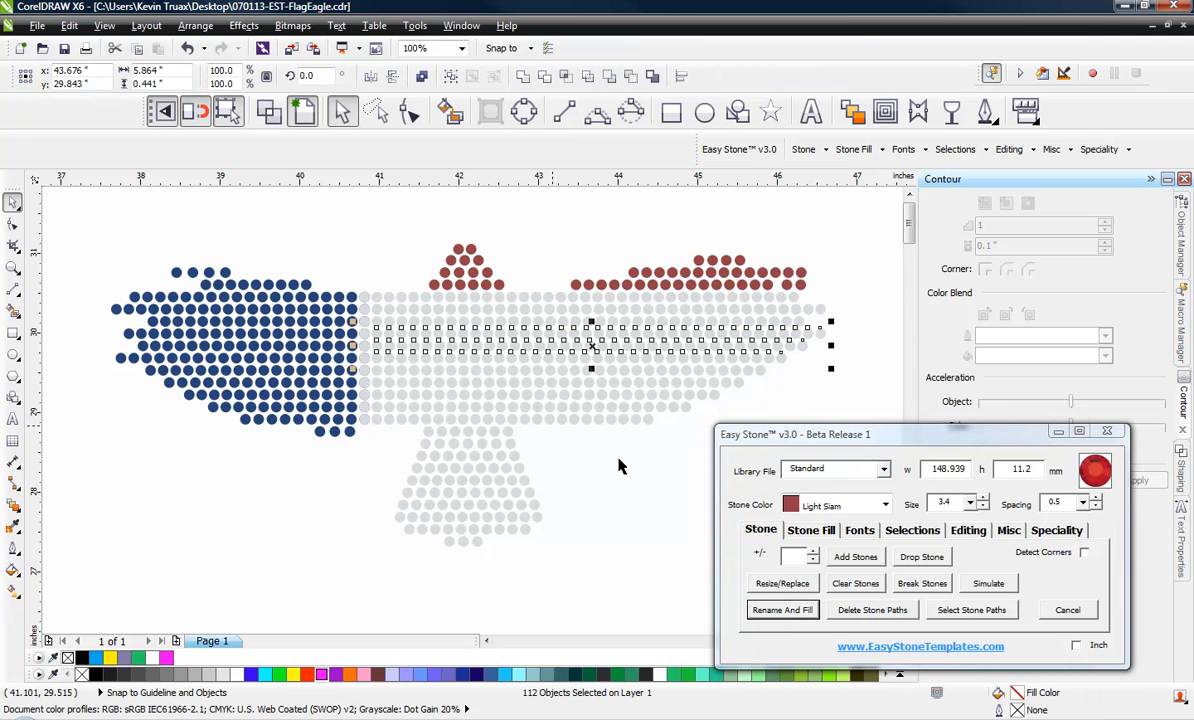
click(788, 611)
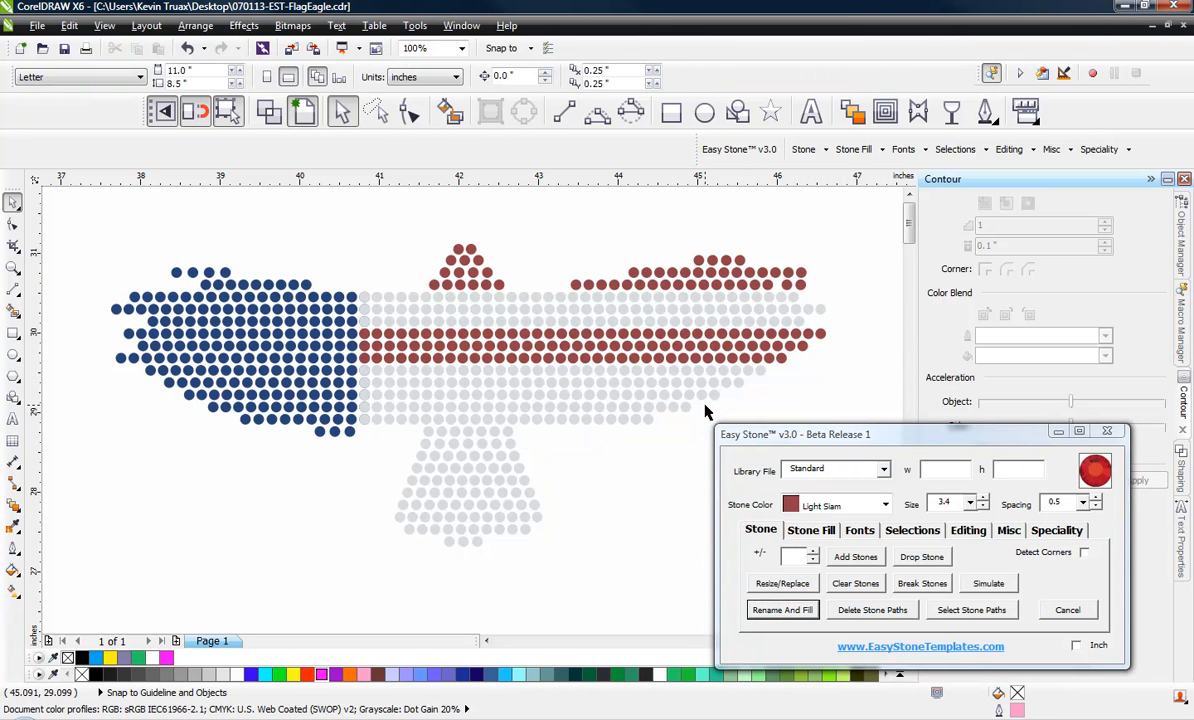
drag(704, 406, 358, 447)
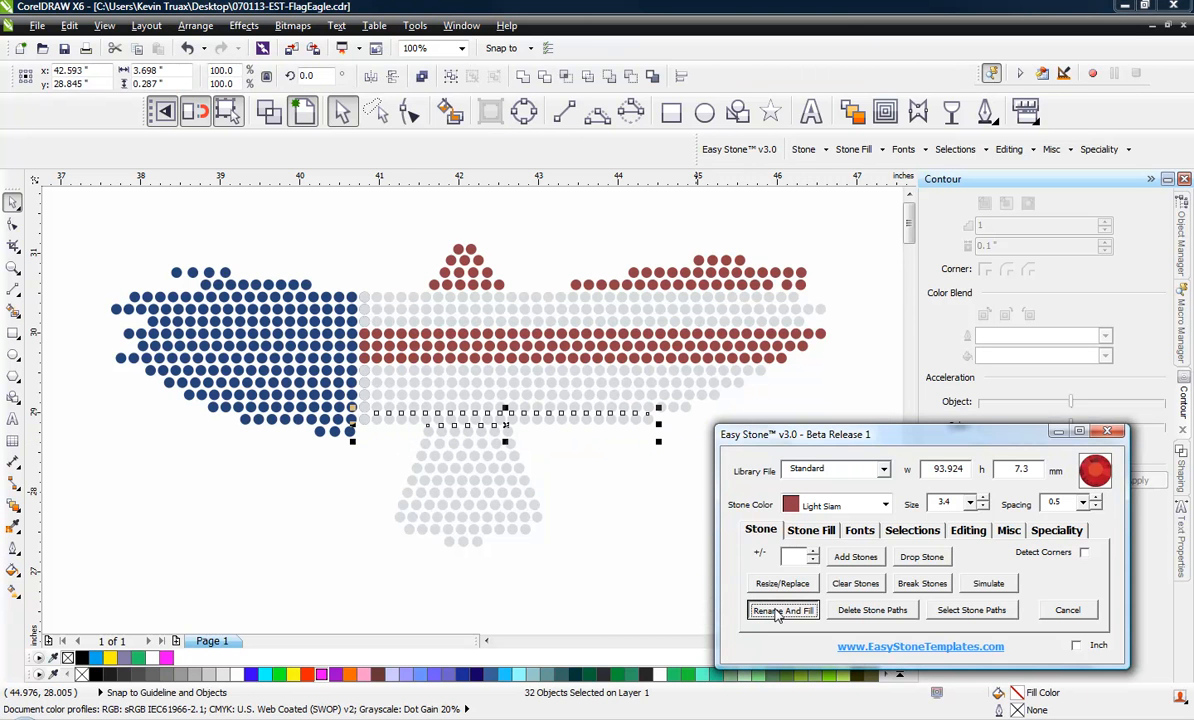
click(549, 442)
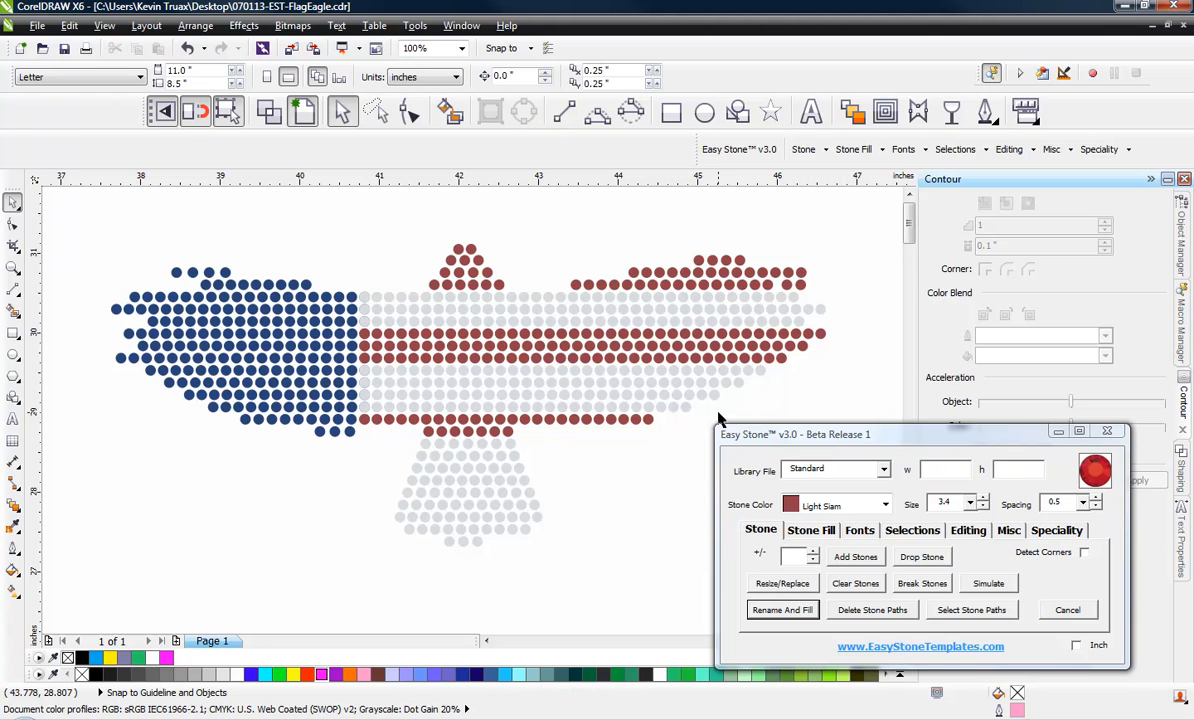
drag(727, 404, 348, 422)
drag(728, 397, 352, 420)
click(785, 585)
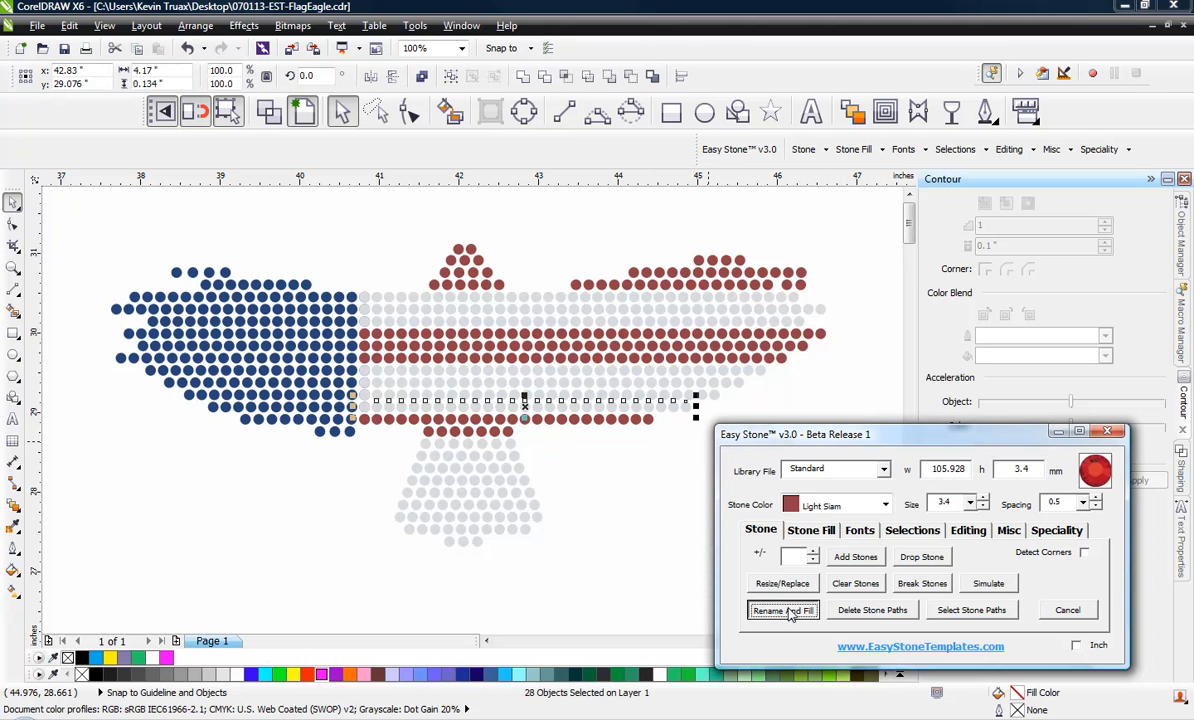
click(524, 449)
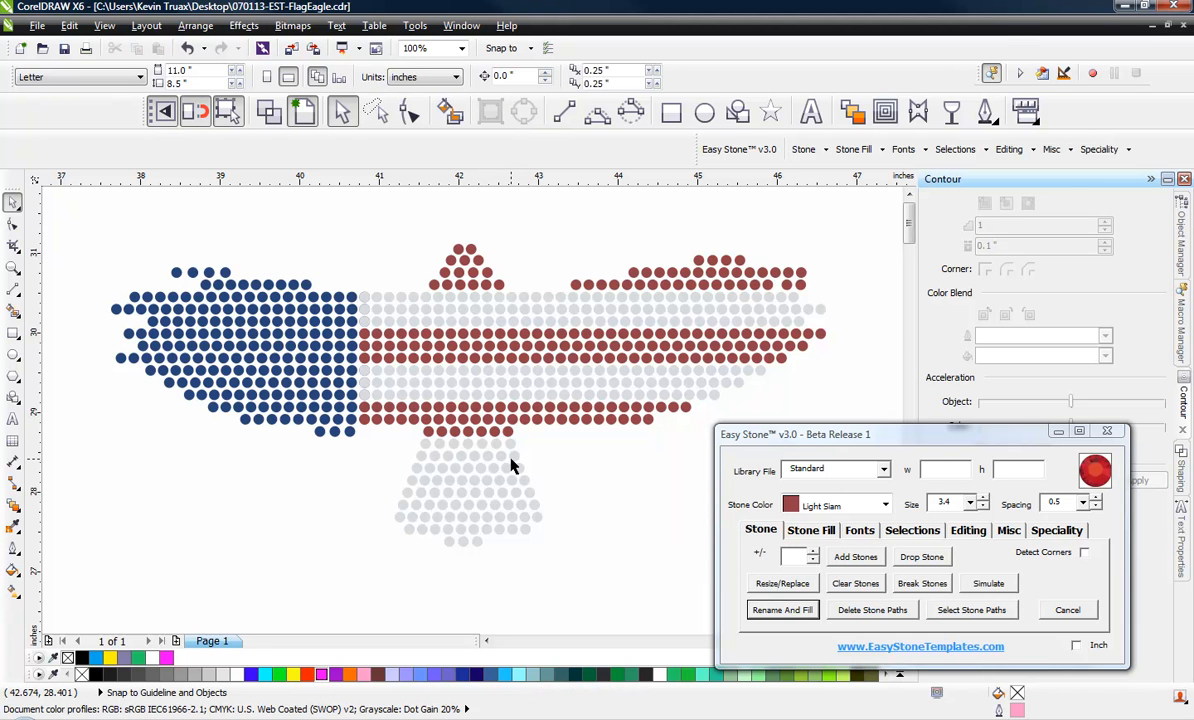
Recolor three adjacent rows in the lower half of the tail to Light Siam as a stripe
drag(557, 485, 369, 516)
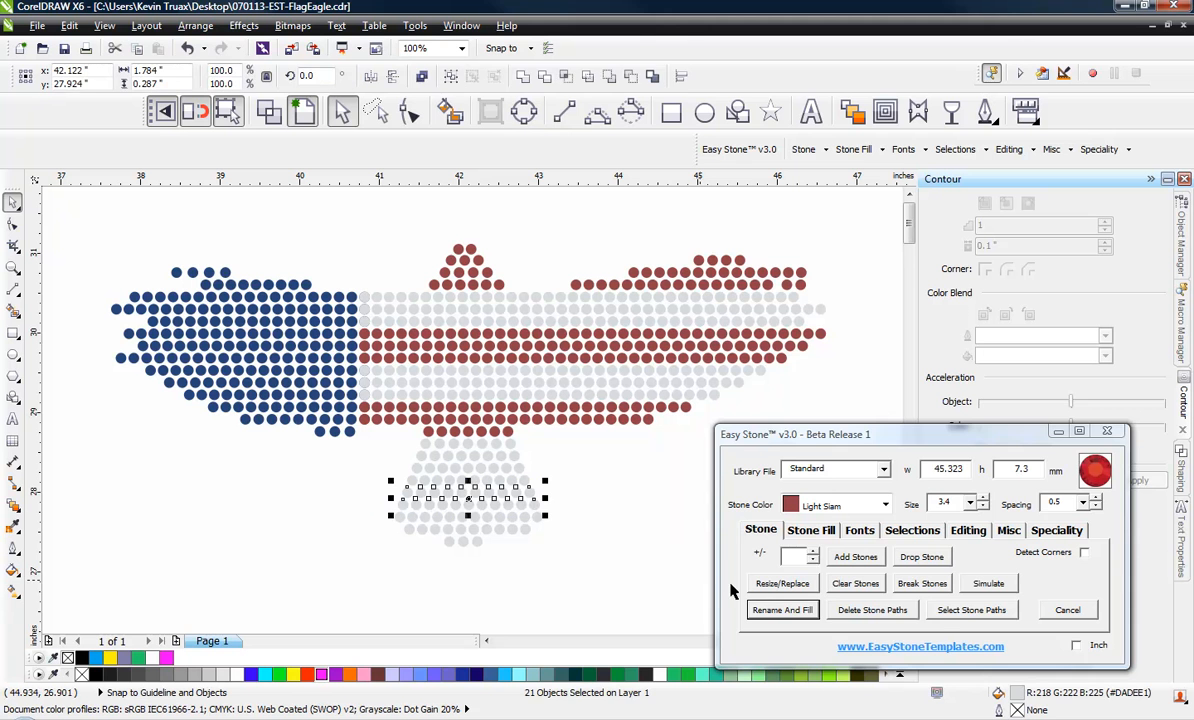
click(782, 609)
click(594, 569)
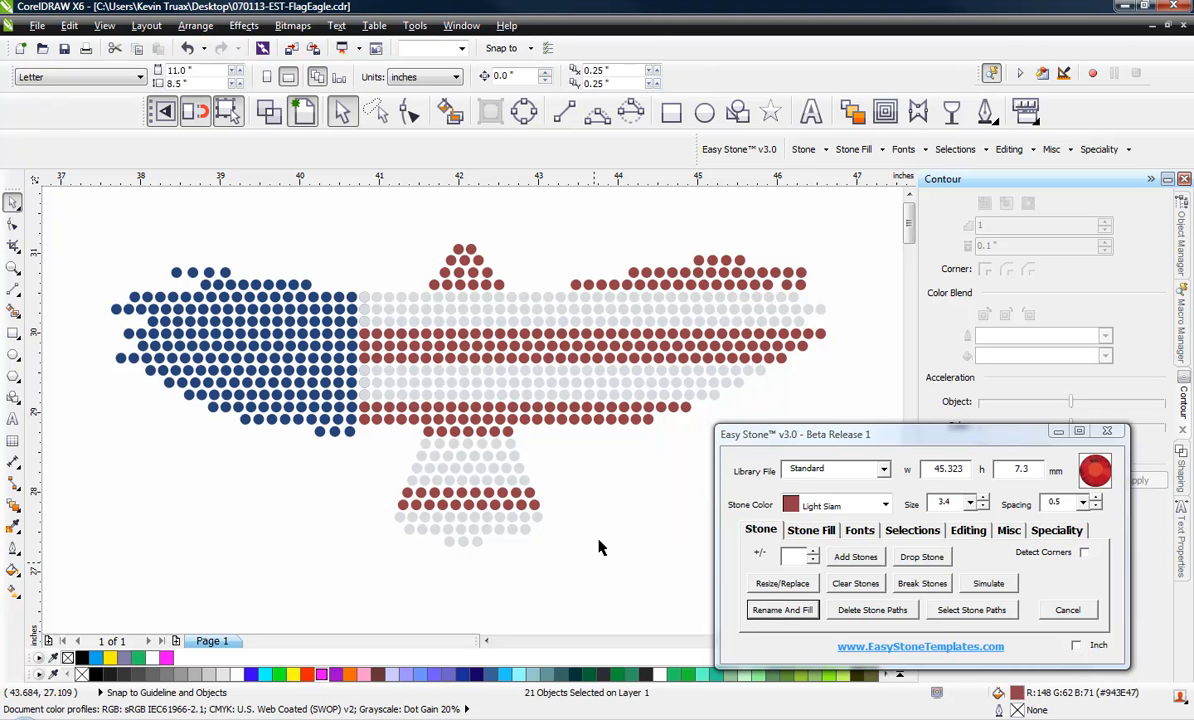
drag(565, 478, 390, 492)
click(782, 609)
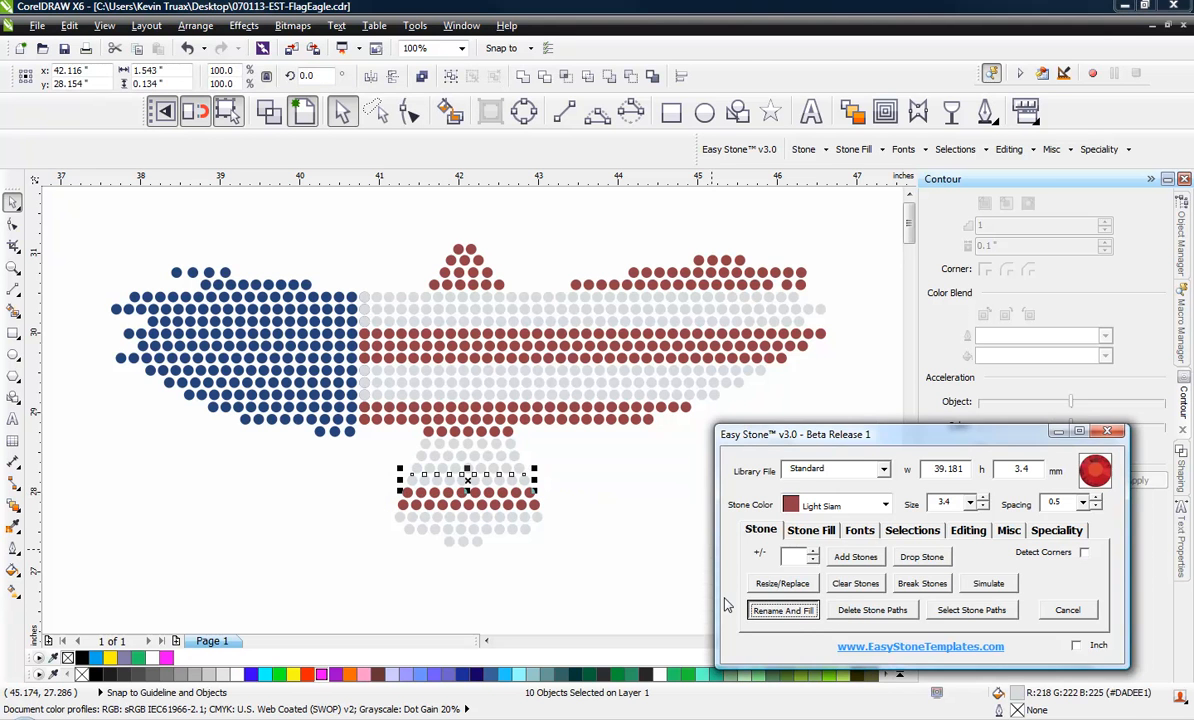
click(445, 555)
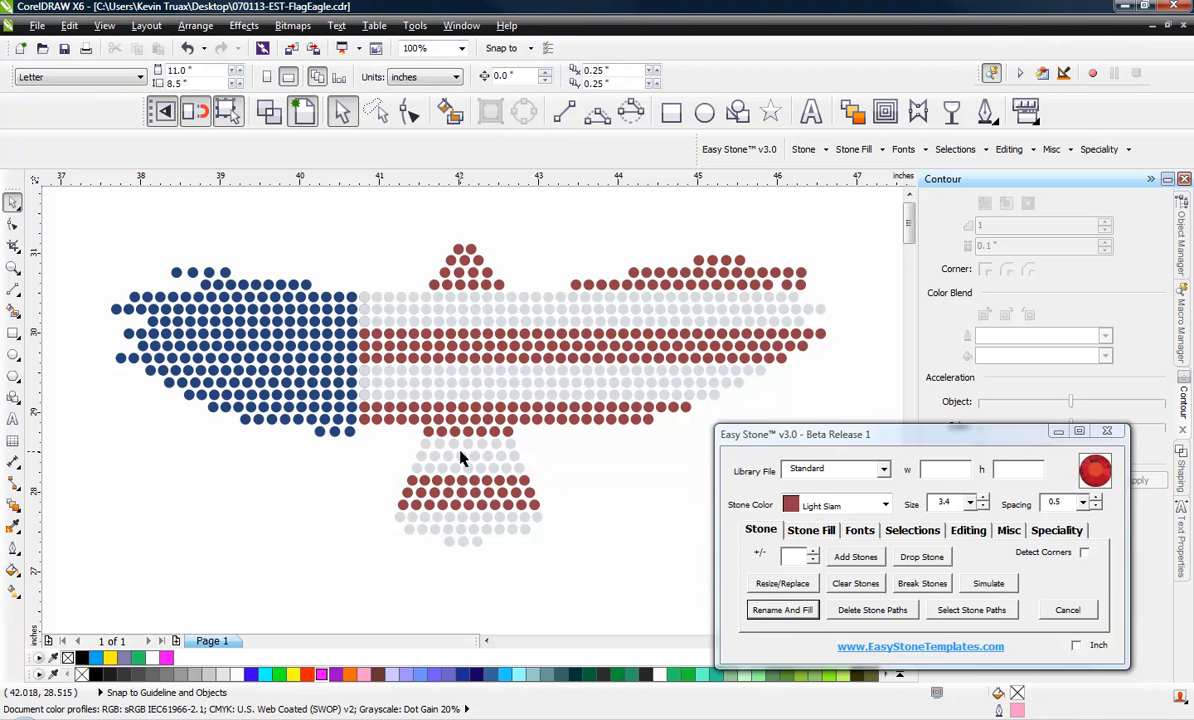
Run the spacing check on all stones of the eagle design to delete overlapping stones
scroll(575, 470, down, 2)
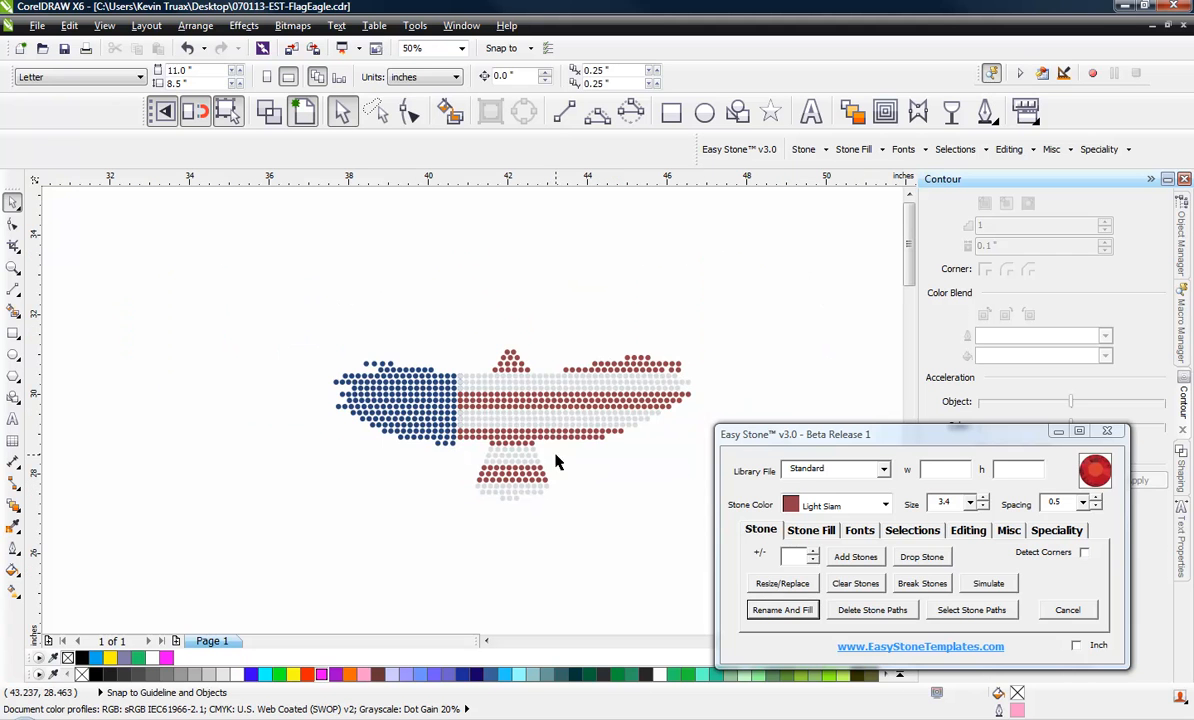
drag(799, 314, 266, 547)
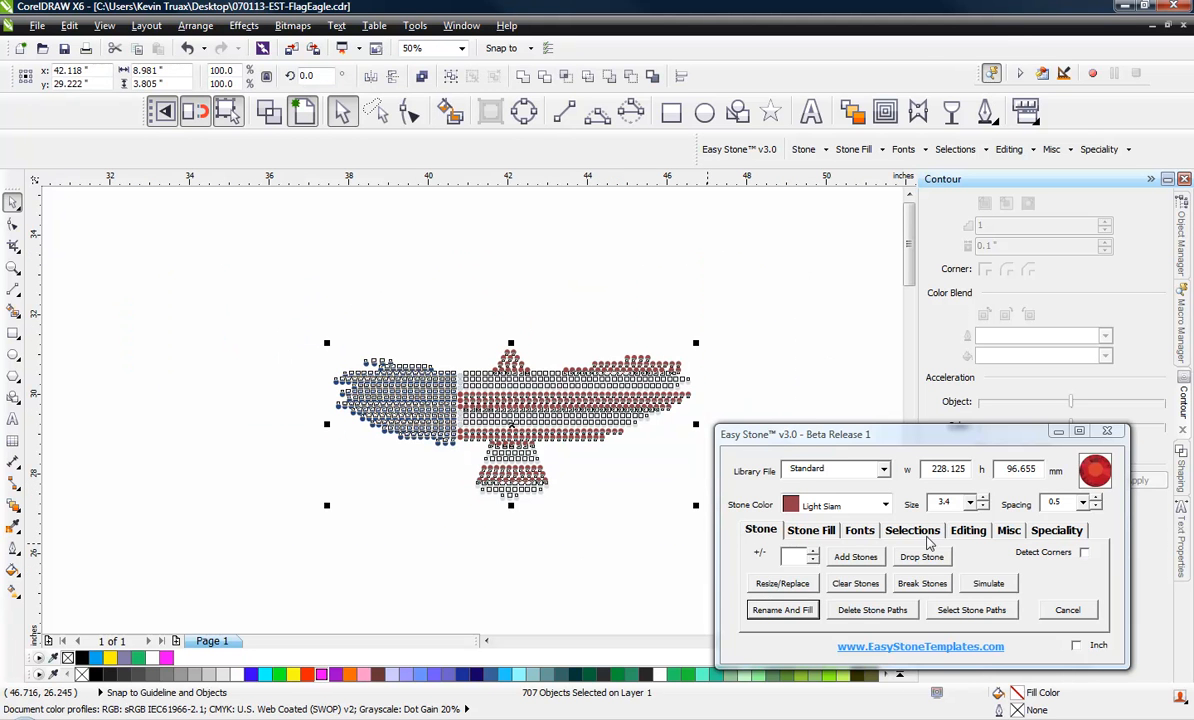
click(1008, 531)
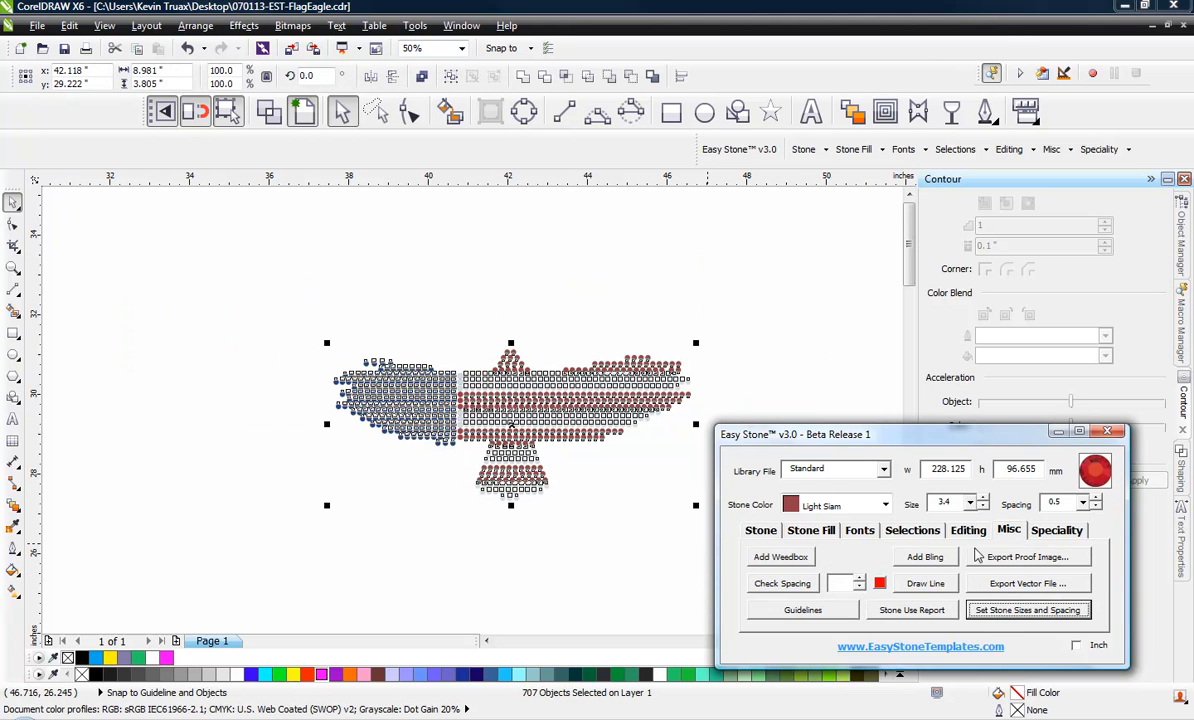
click(782, 584)
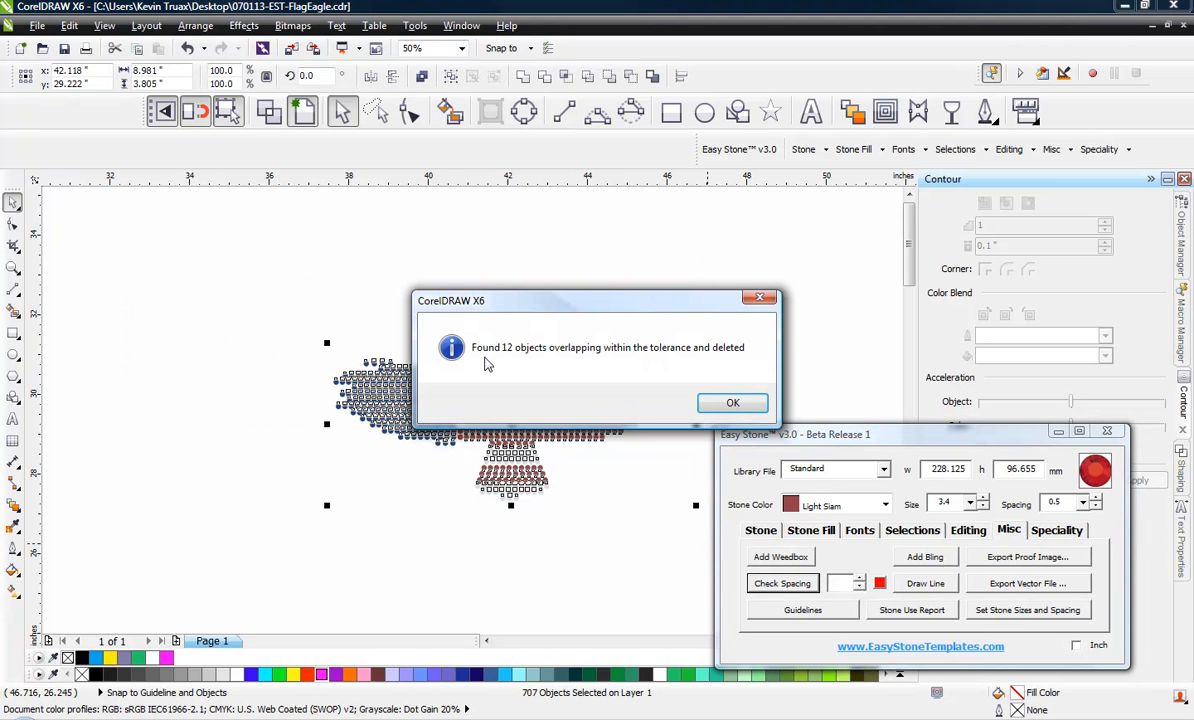
click(733, 402)
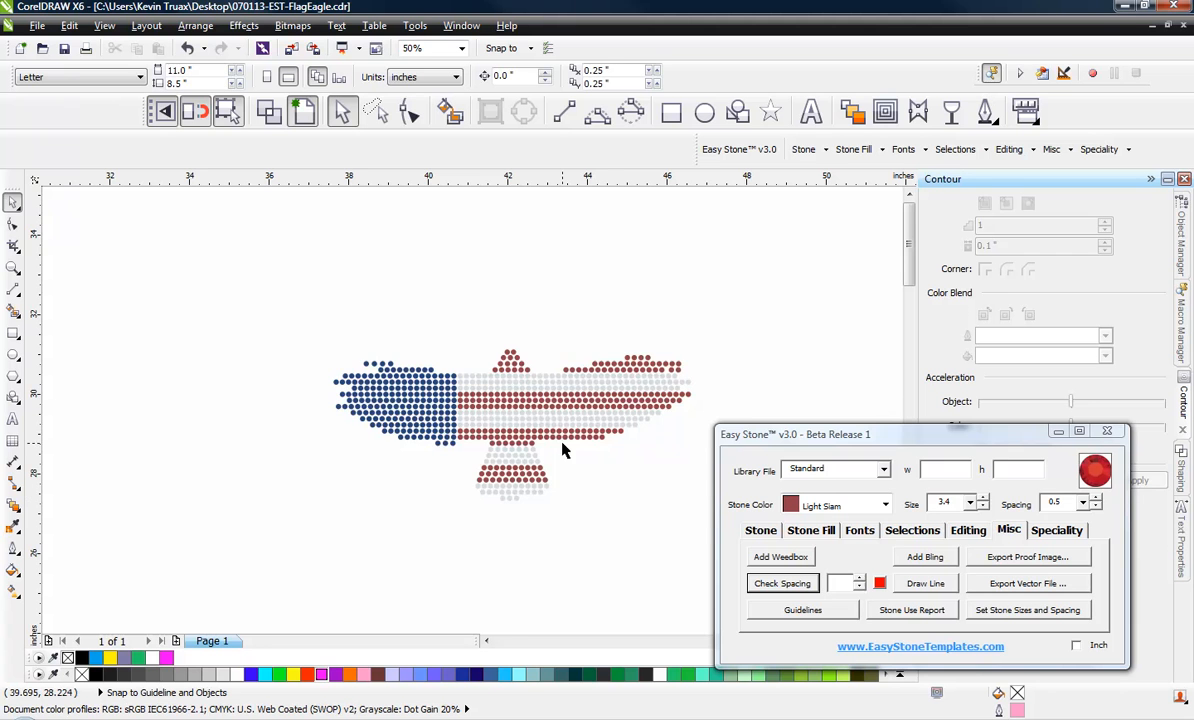
Recolor five spaced stones in the third row from the top of the blue wing to Crystal as flag stars
scroll(373, 367, up, 1)
scroll(376, 338, up, 1)
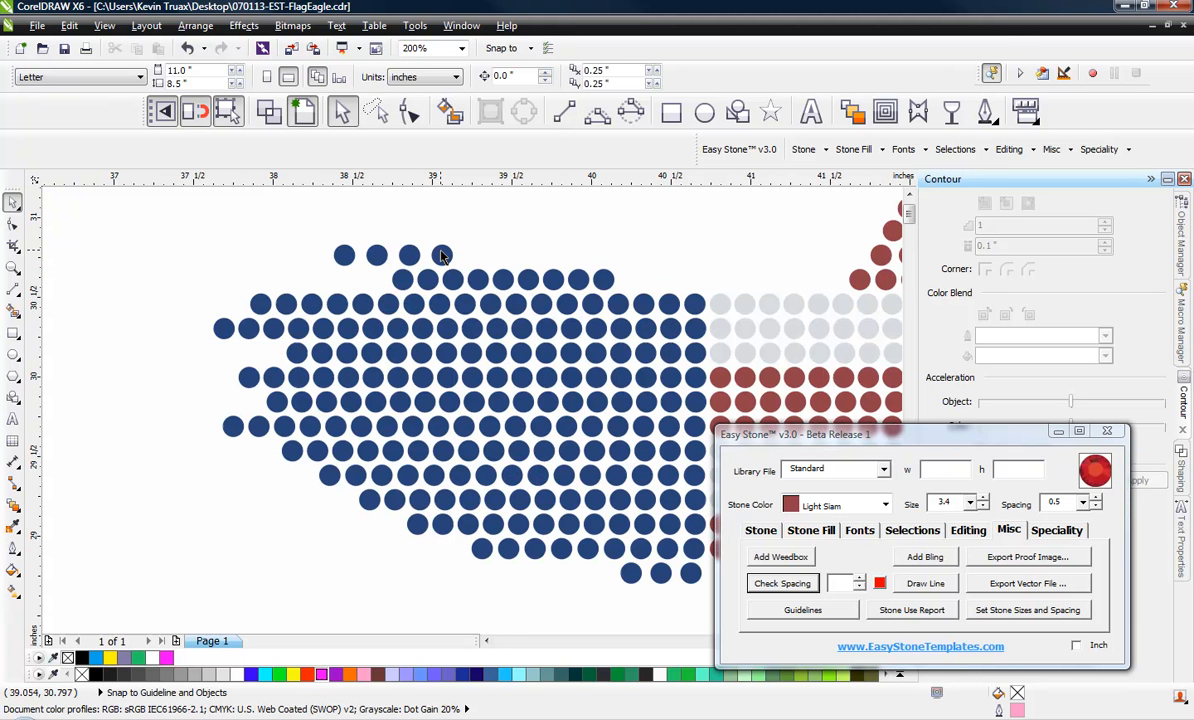
click(884, 505)
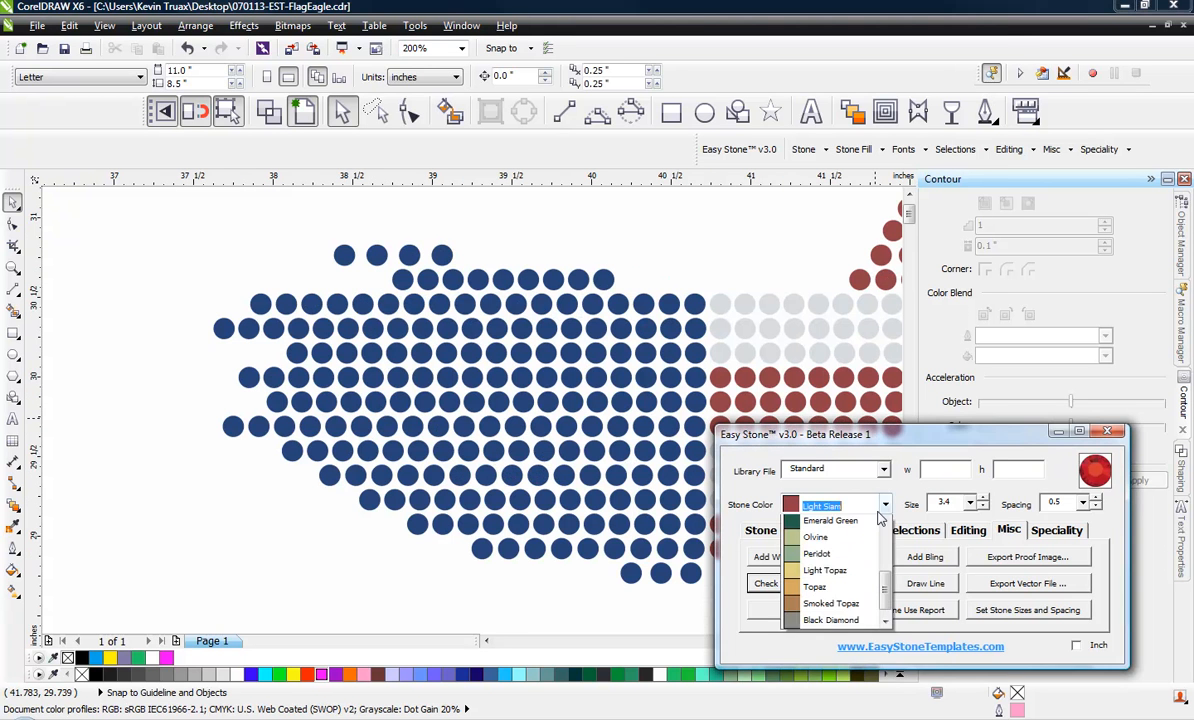
scroll(879, 517, up, 6)
click(820, 521)
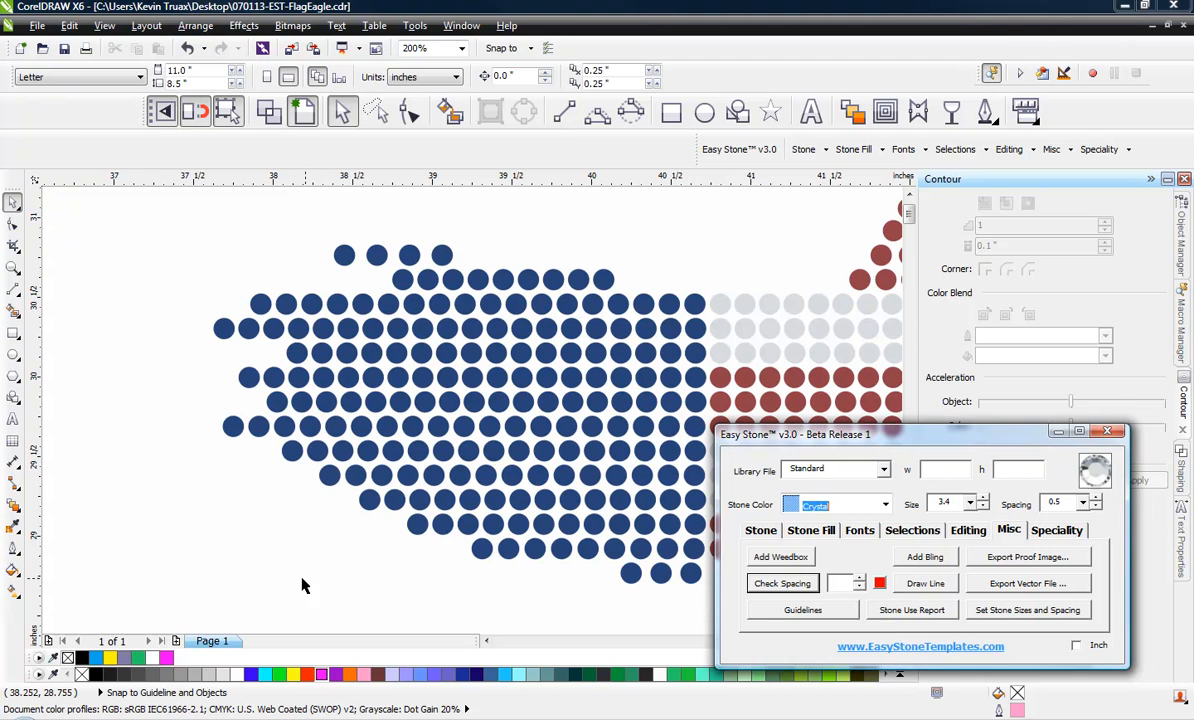
click(311, 305)
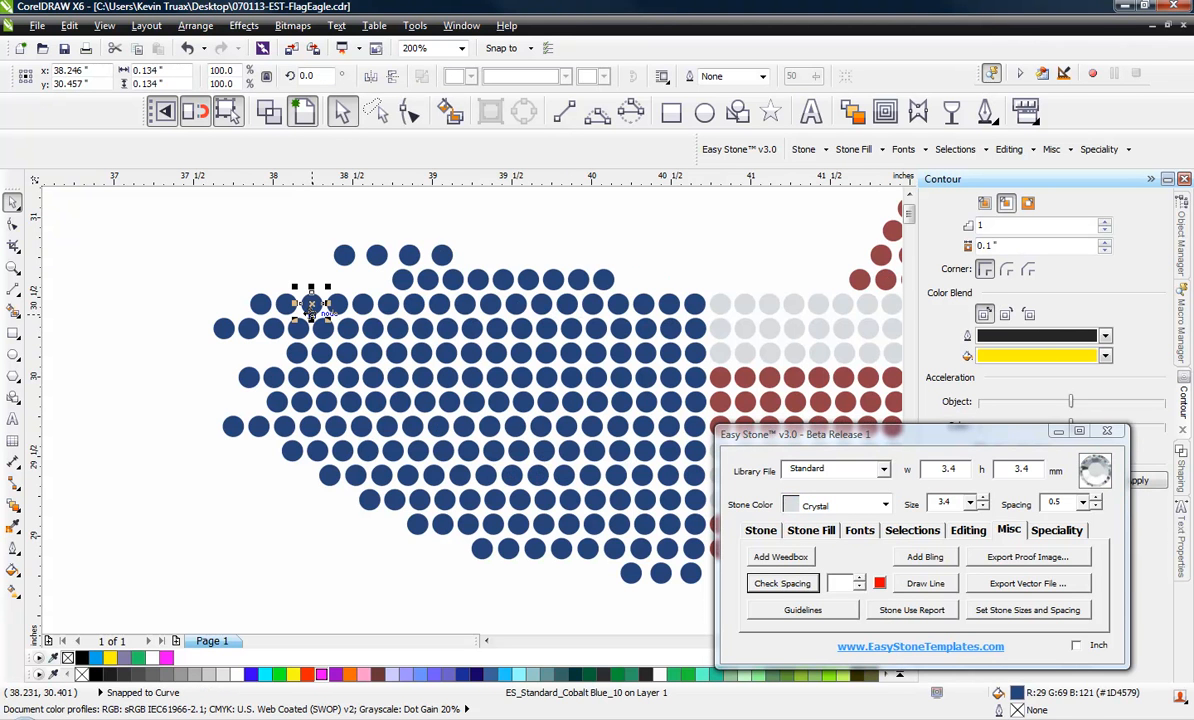
shift+click(390, 305)
shift+click(464, 305)
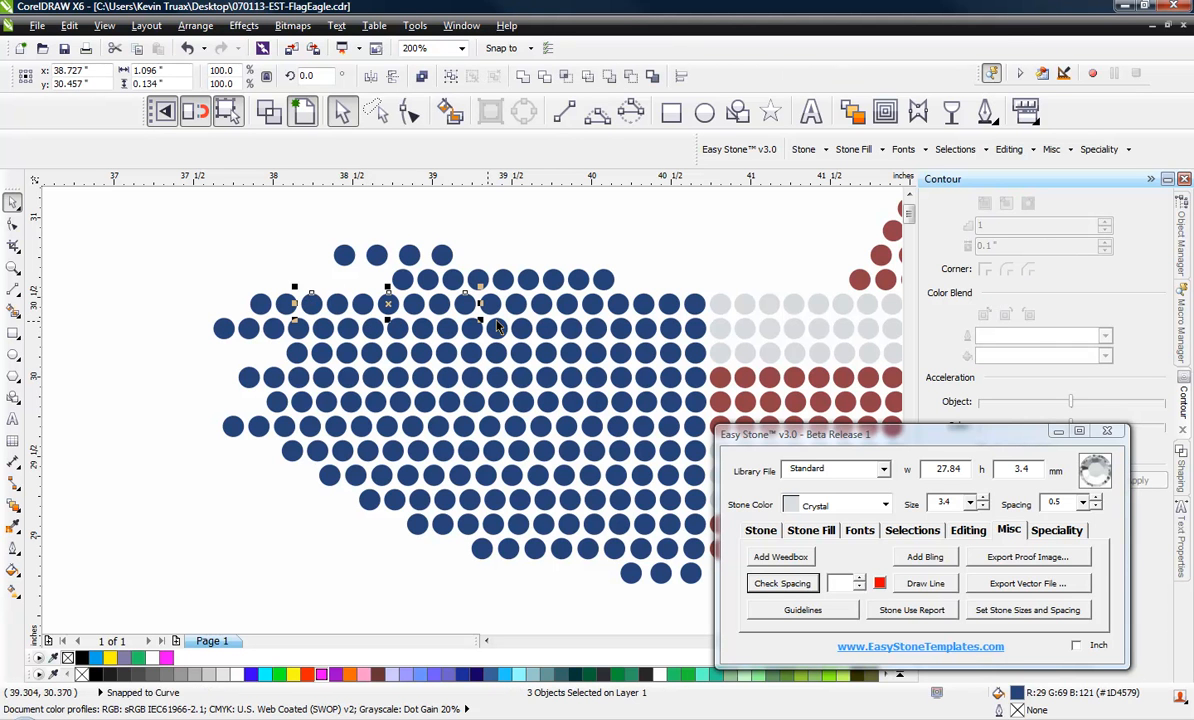
shift+click(540, 305)
shift+click(643, 305)
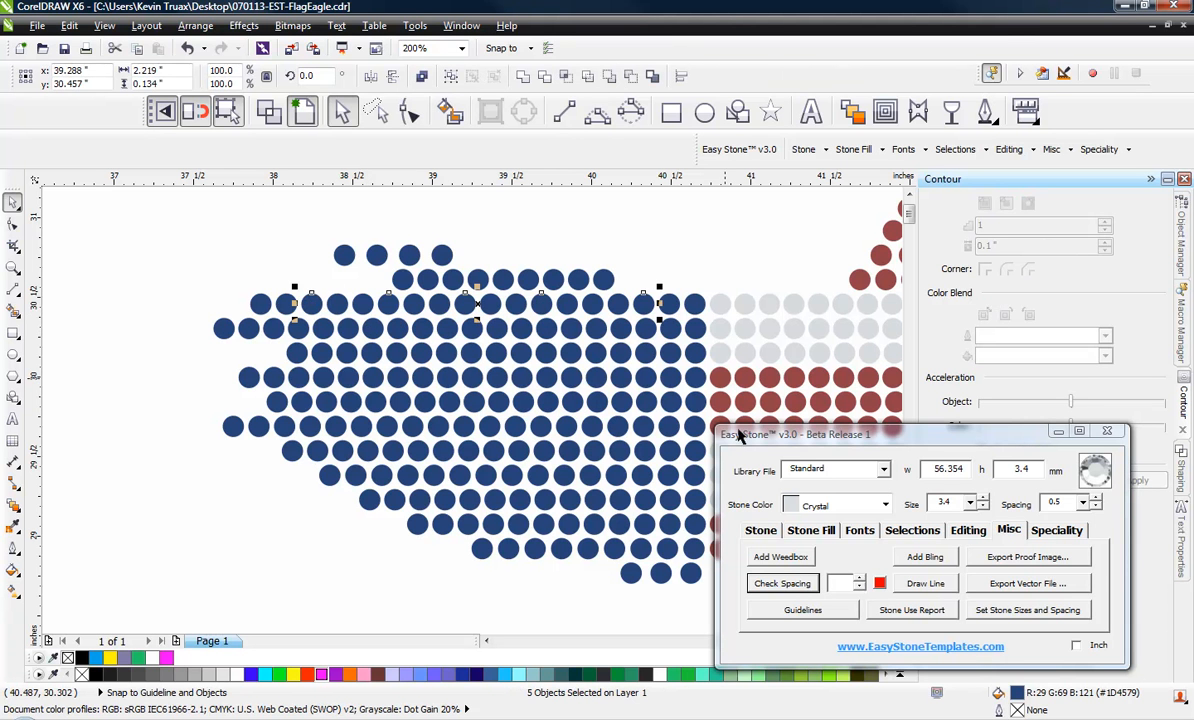
click(760, 530)
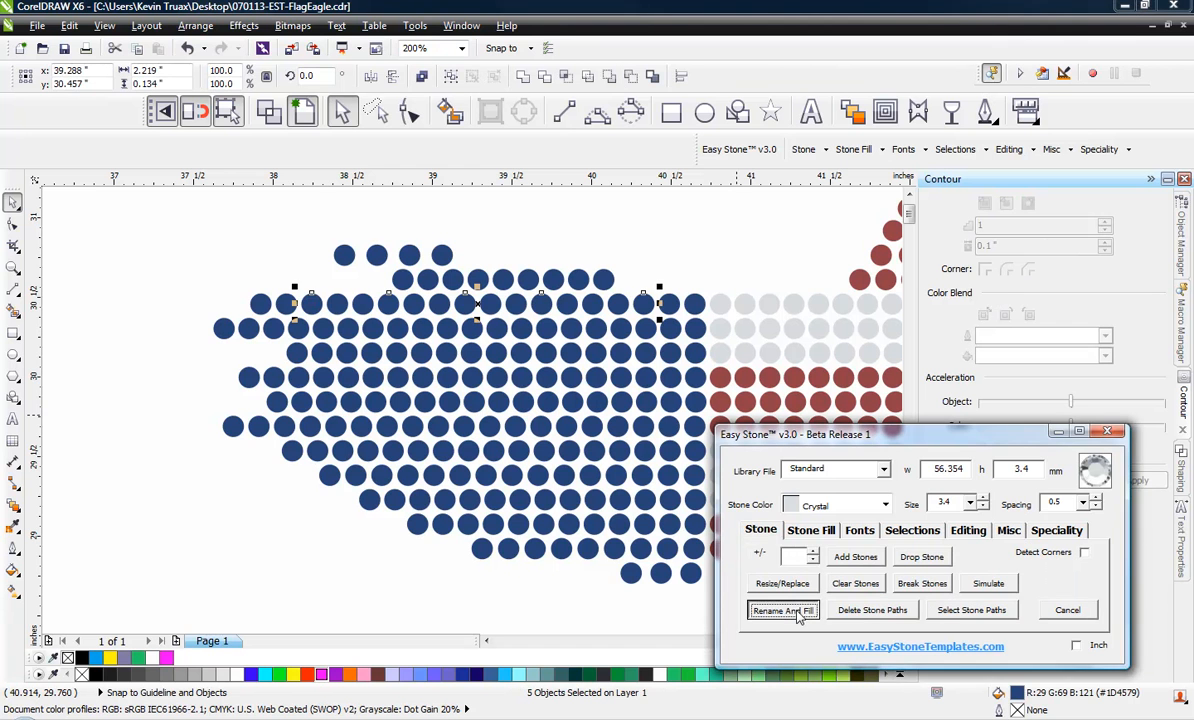
click(782, 610)
click(277, 540)
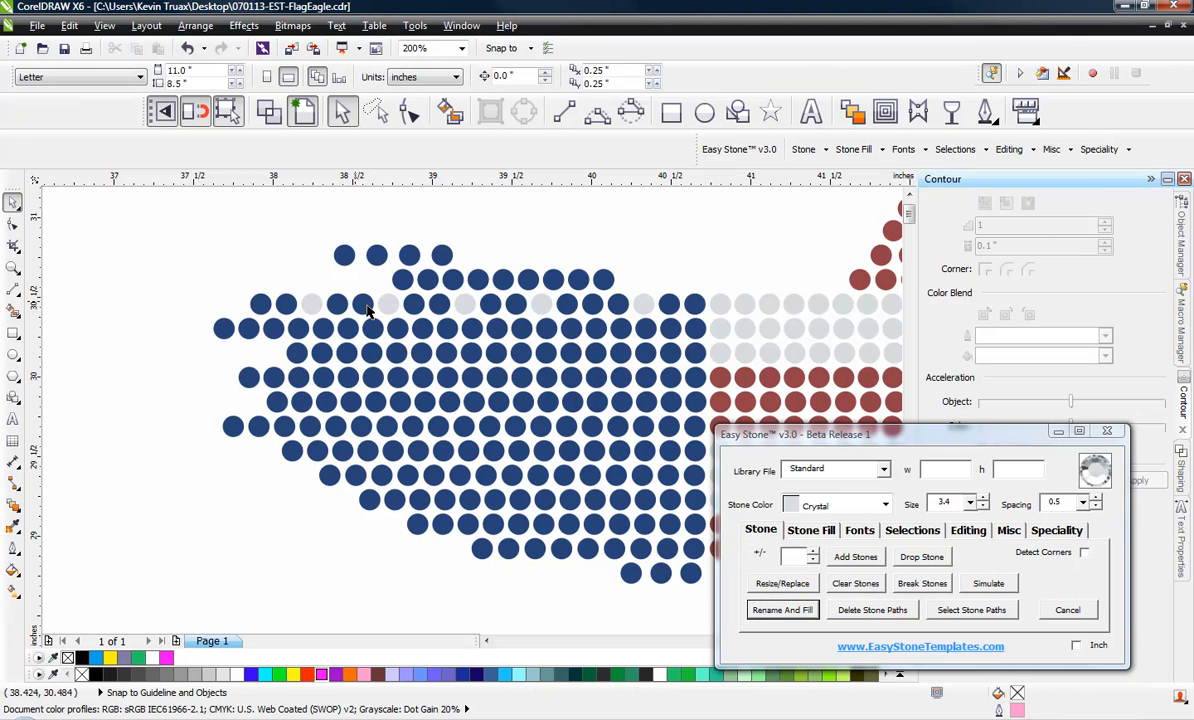
Recolor five evenly spaced stones in the fifth row from the top of the blue wing to Crystal, offset from the stars above
click(348, 360)
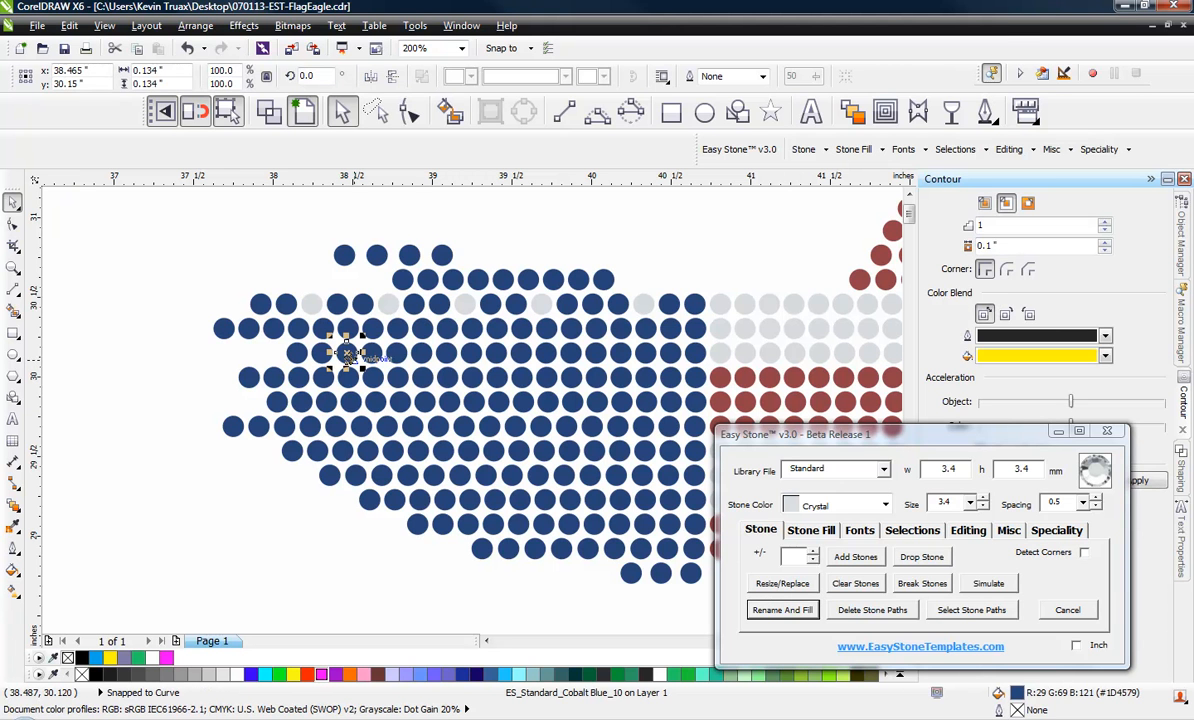
shift+click(419, 354)
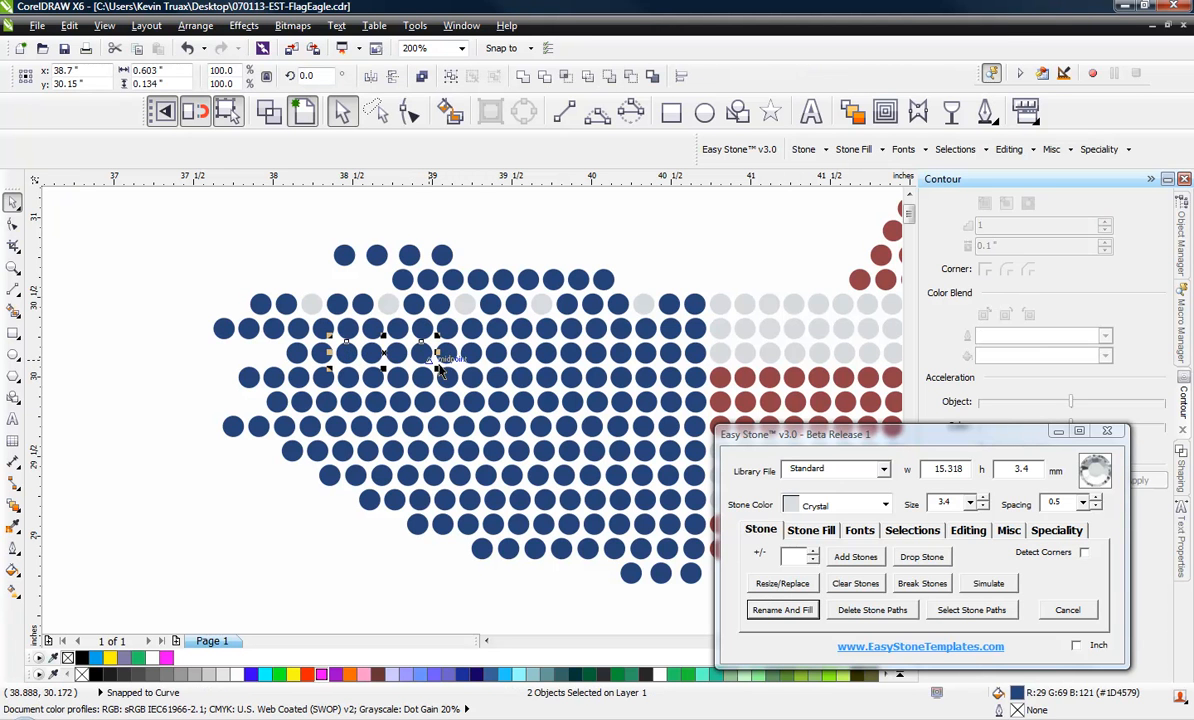
shift+click(499, 355)
shift+click(574, 355)
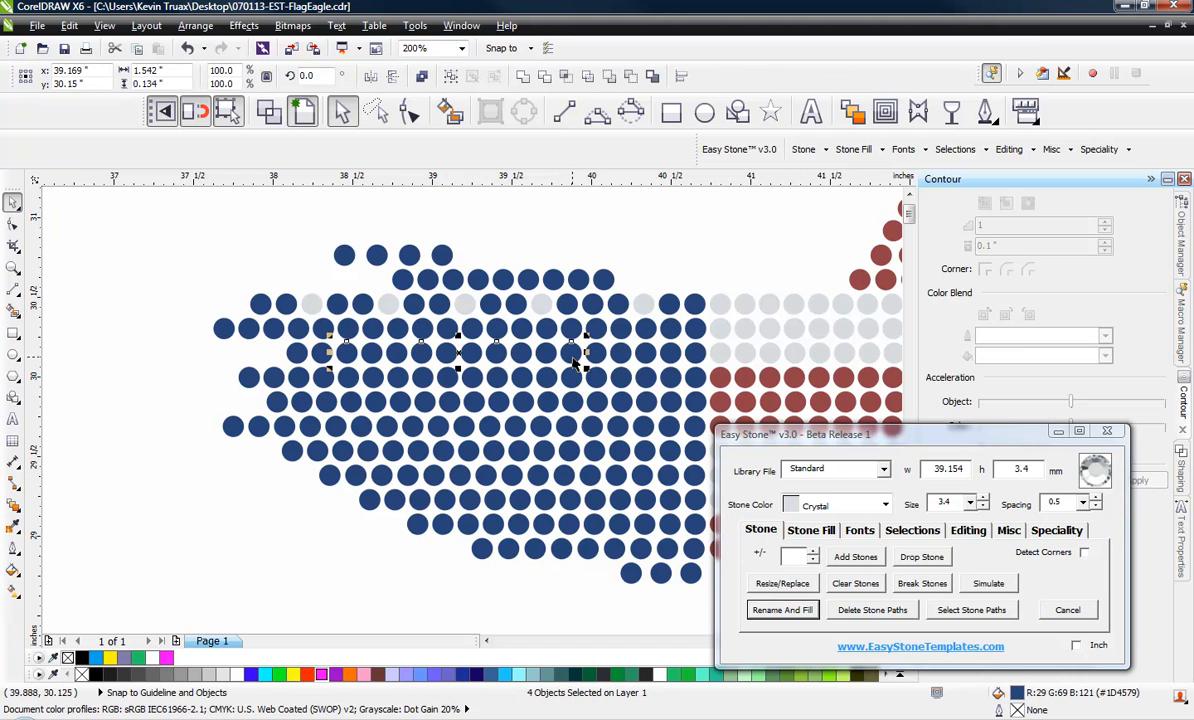
shift+click(647, 355)
click(780, 609)
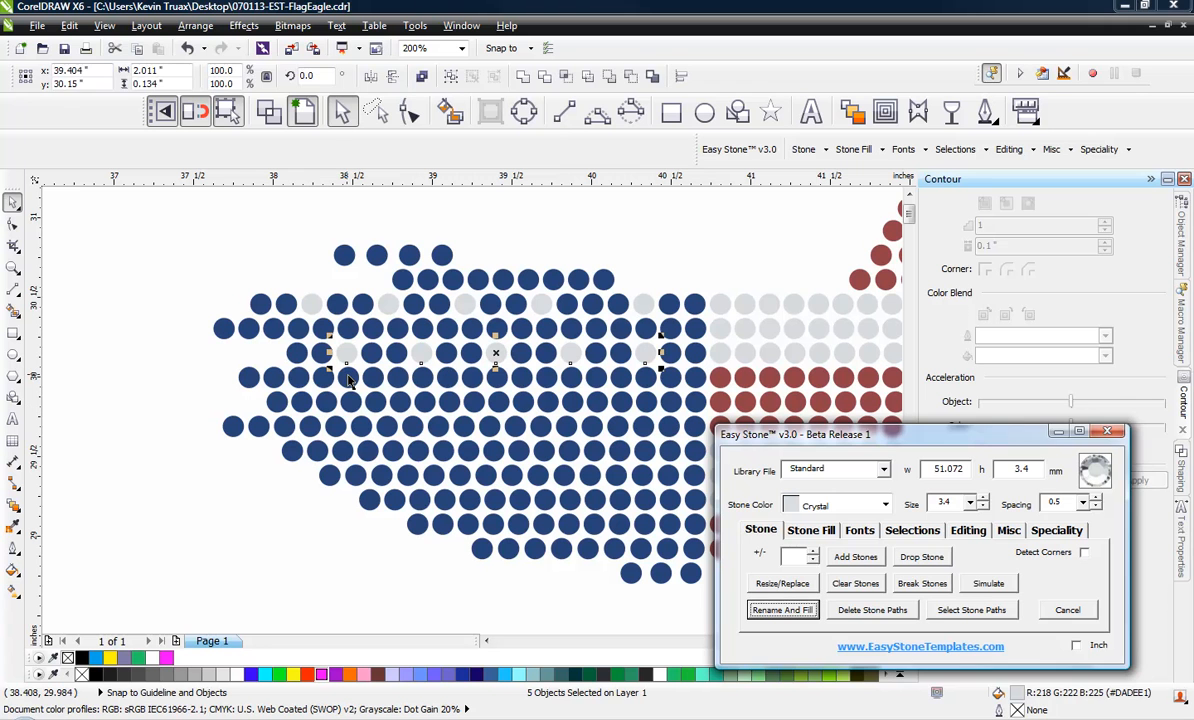
click(133, 381)
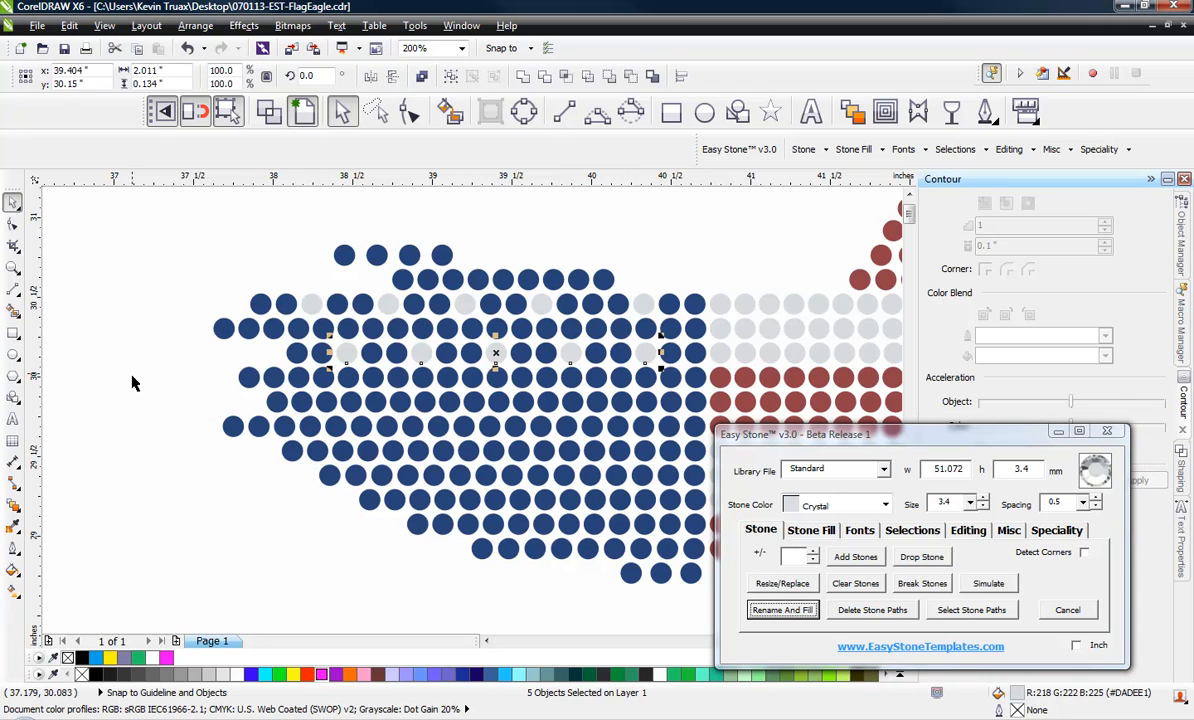
Recolor five spaced stones in the seventh row from the top of the blue wing to Crystal as flag stars
click(303, 409)
shift+click(377, 405)
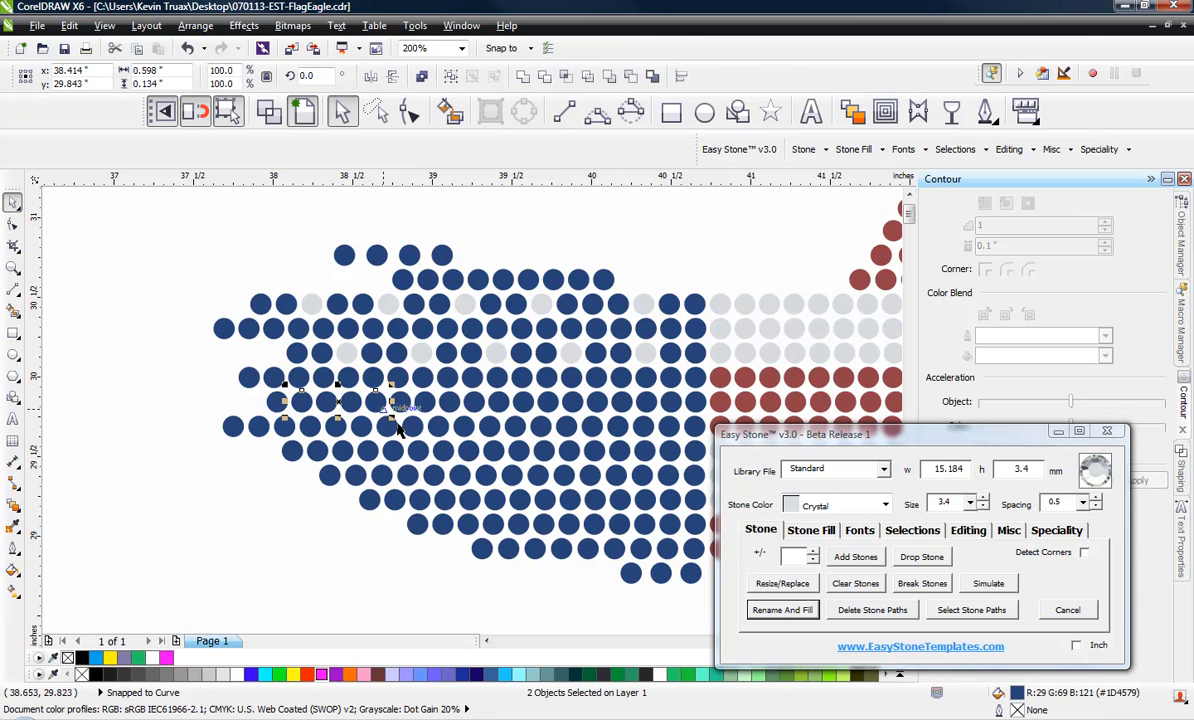
shift+click(471, 410)
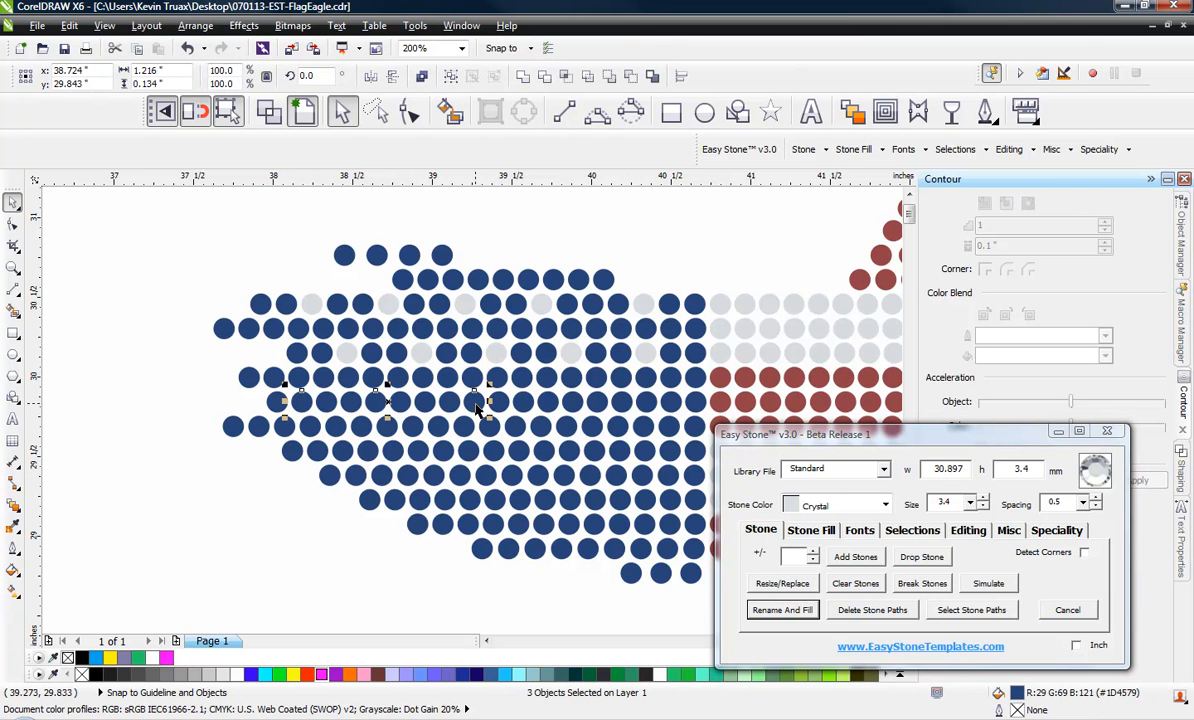
shift+click(551, 410)
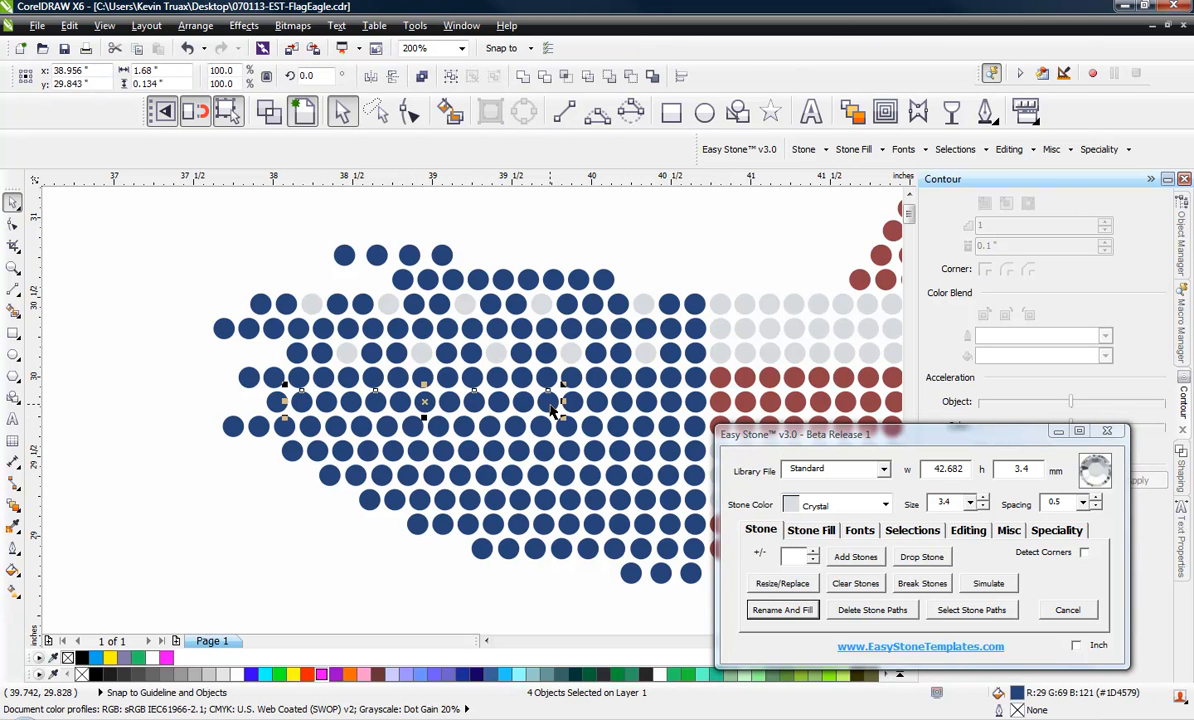
shift+click(645, 408)
click(782, 609)
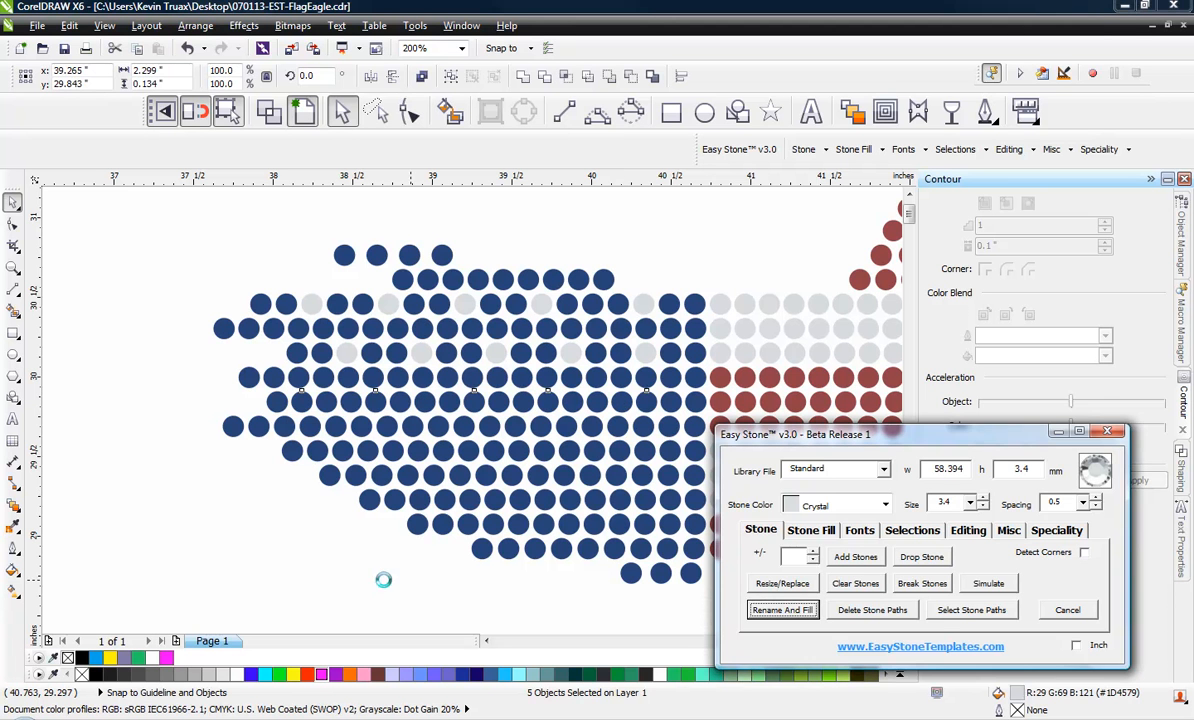
click(340, 585)
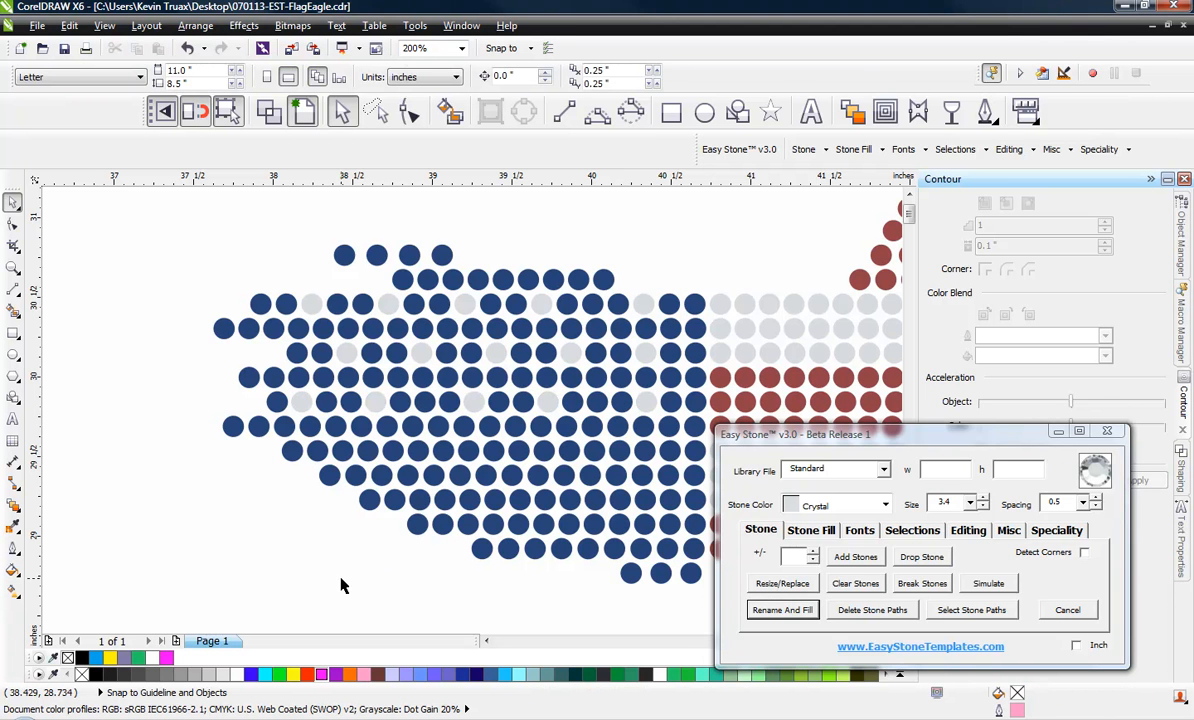
Swap the seventh row's last Crystal star with the blue stone to its left, aligning the blue stone with its row
click(643, 408)
scroll(643, 408, up, 5)
scroll(640, 403, up, 2)
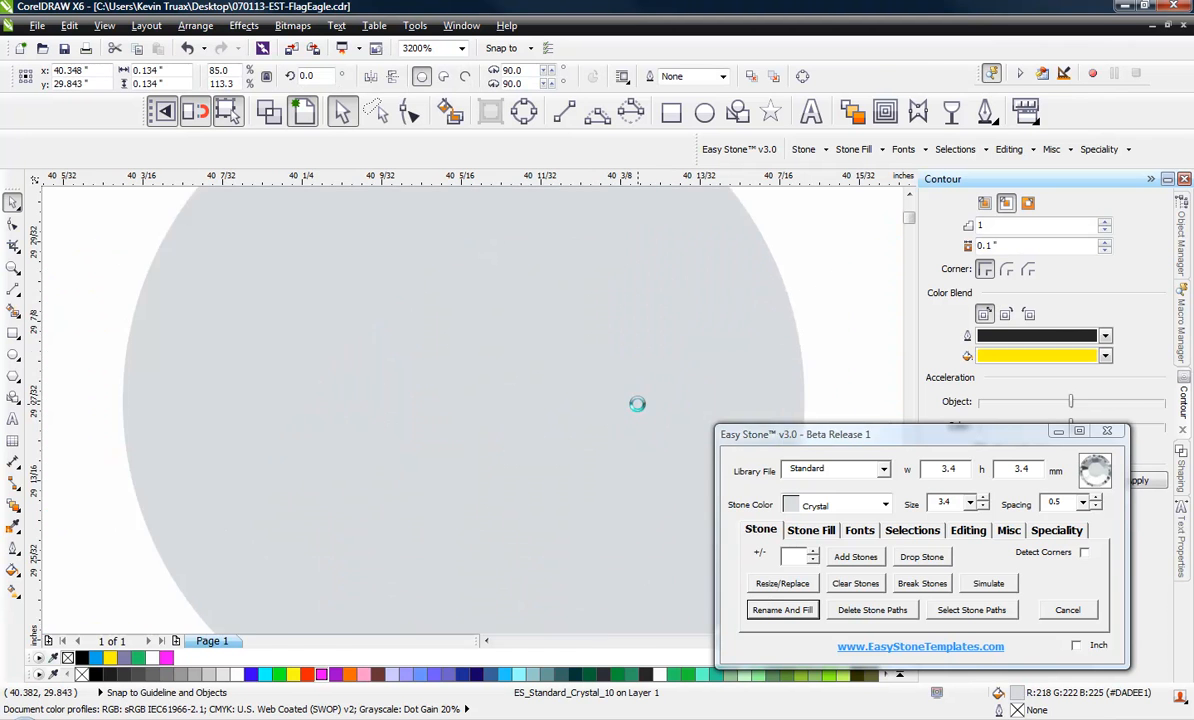
scroll(637, 404, down, 3)
click(497, 415)
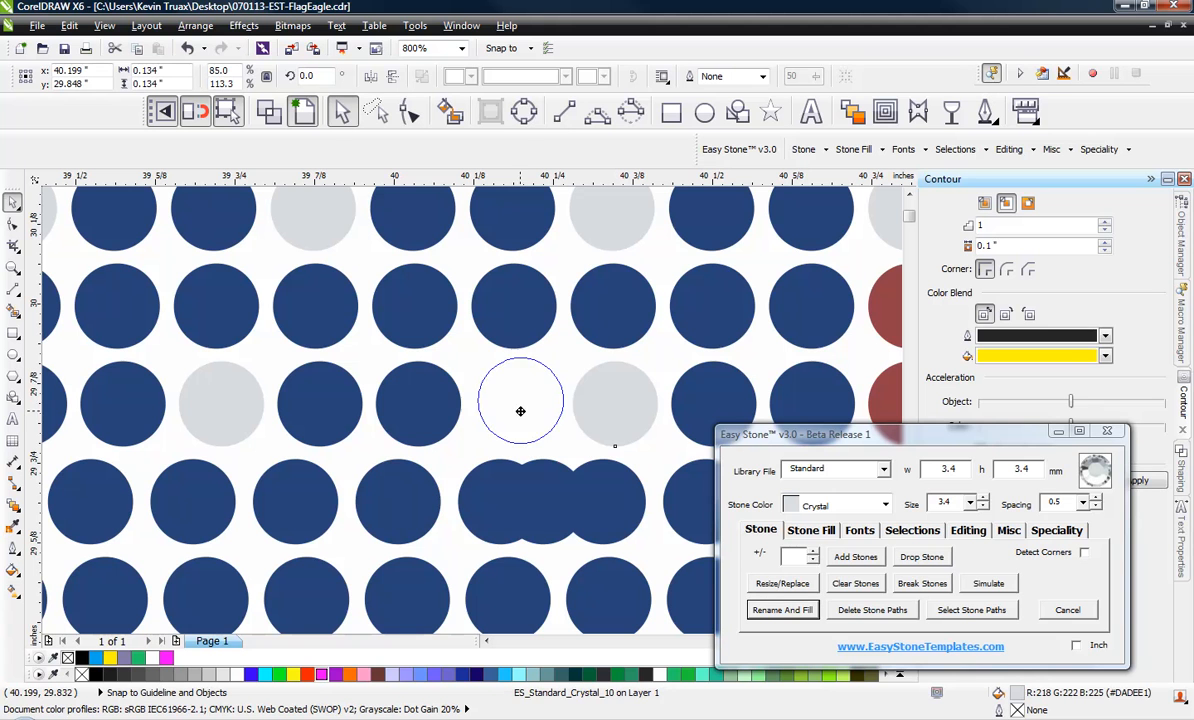
drag(514, 408, 603, 396)
shift+click(690, 400)
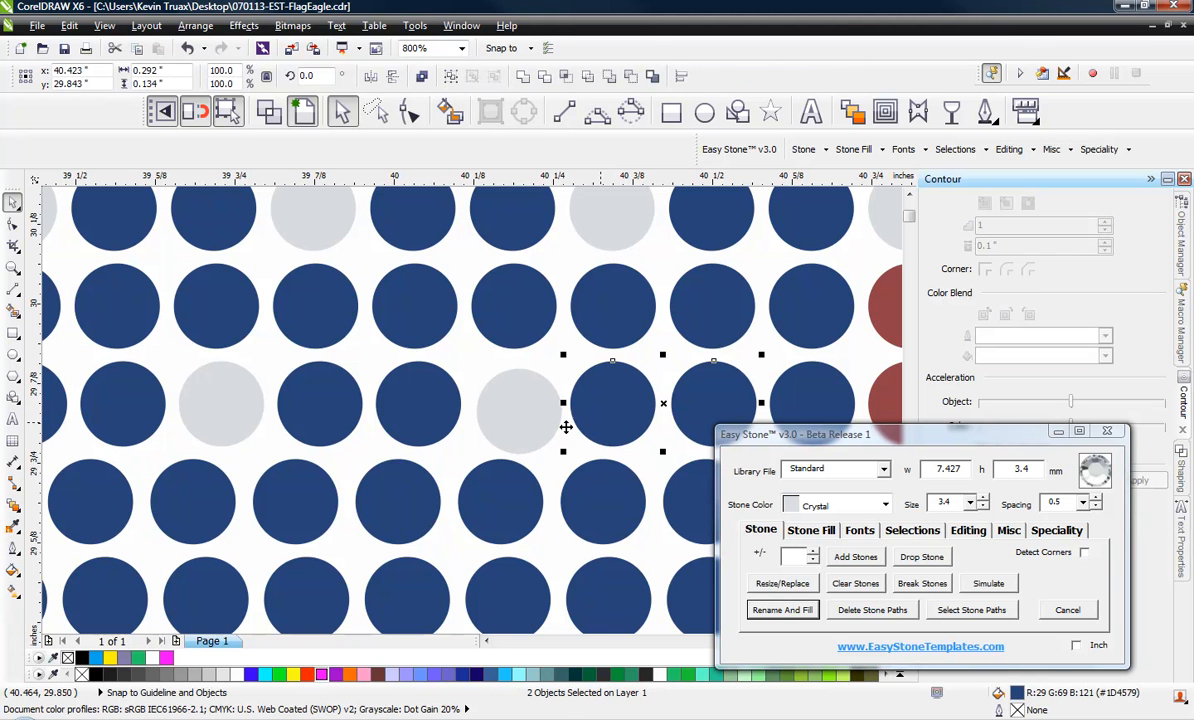
Align the moved Crystal star horizontally with its blue neighbor and space it evenly between the stones on either side
click(482, 392)
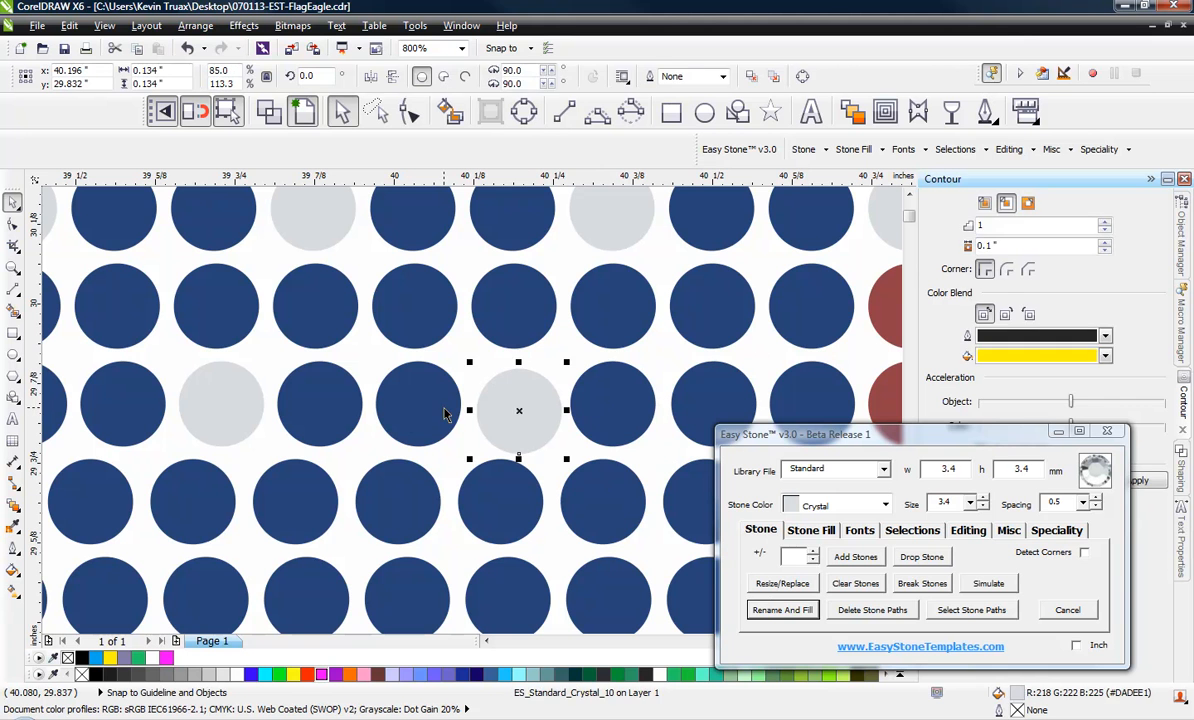
shift+click(444, 407)
key(e)
click(330, 394)
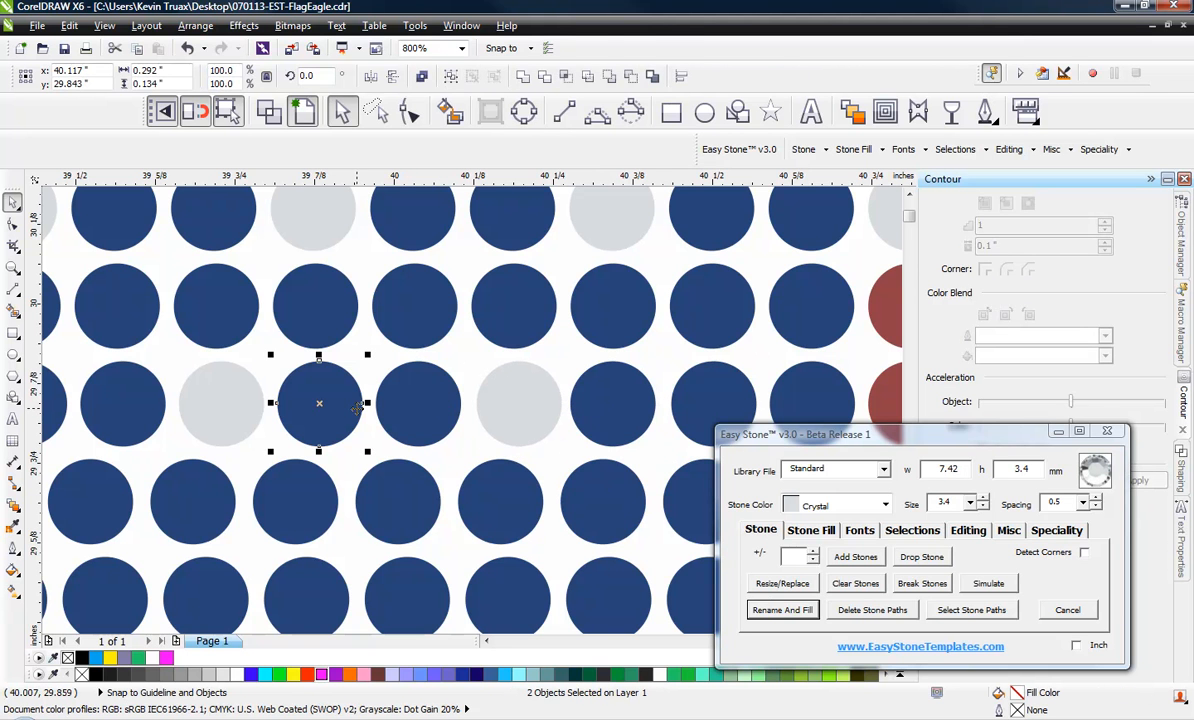
click(424, 408)
shift+click(503, 415)
shift+click(591, 410)
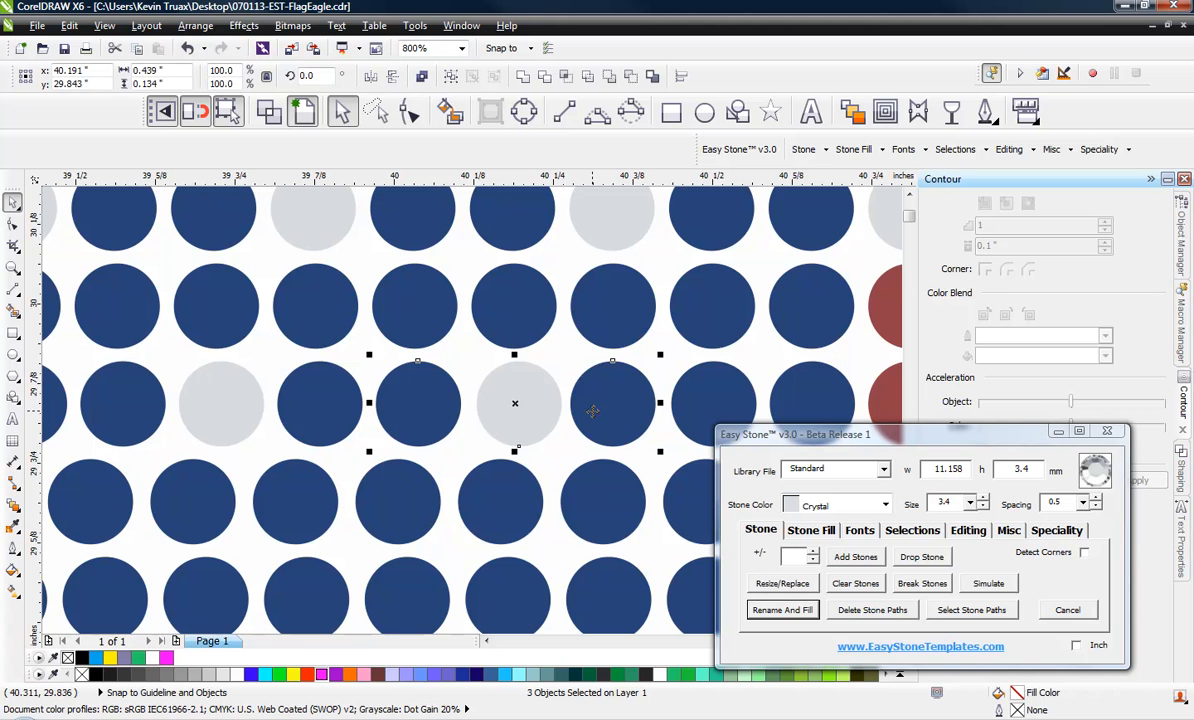
scroll(574, 346, down, 1)
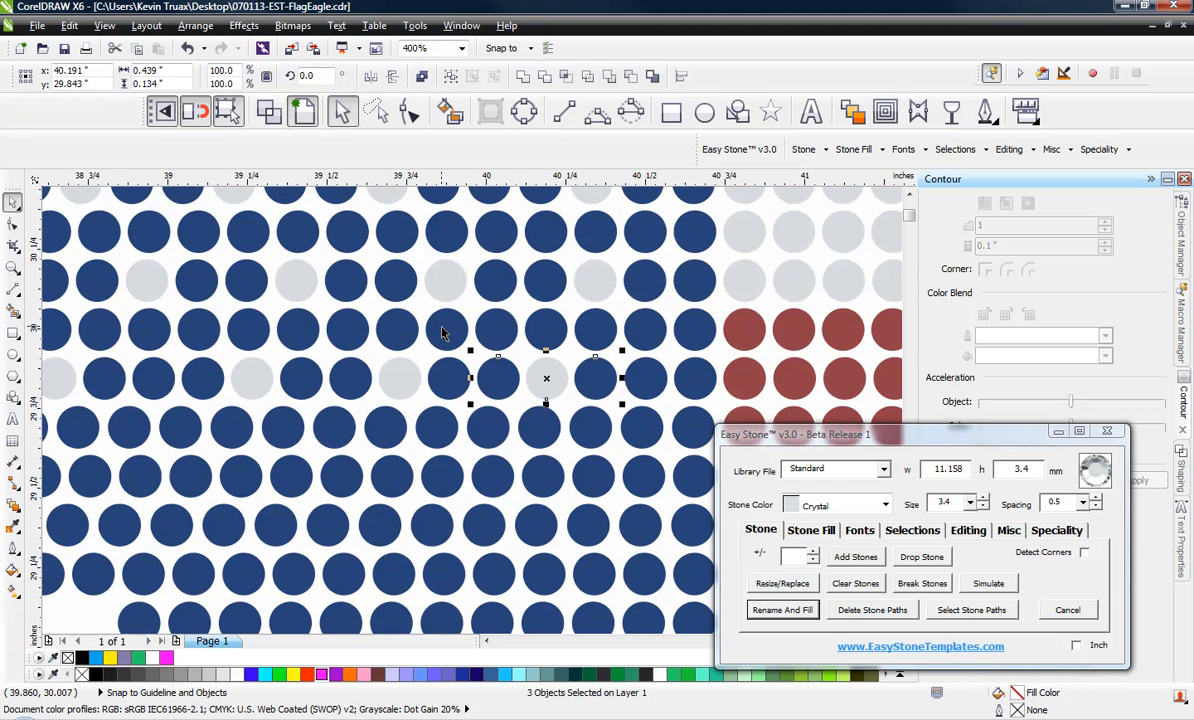
scroll(460, 322, down, 1)
click(202, 494)
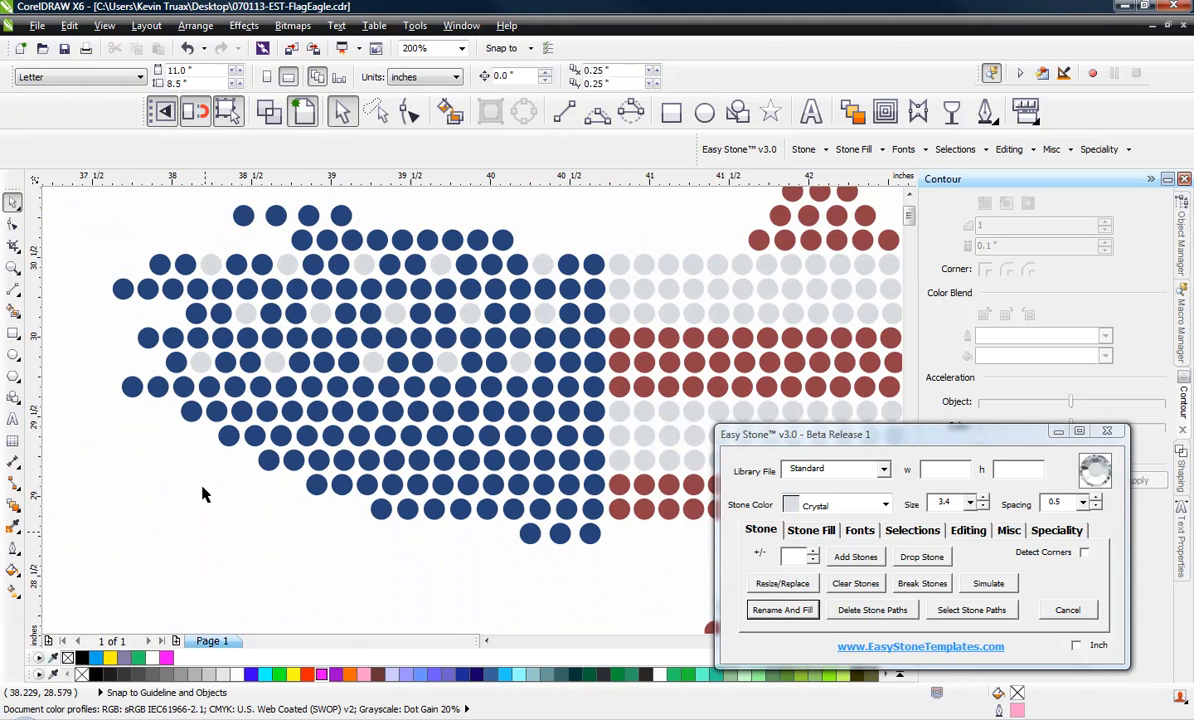
Recolor five evenly spaced stones in the ninth row from the top of the blue wing to Crystal
click(242, 411)
shift+click(318, 411)
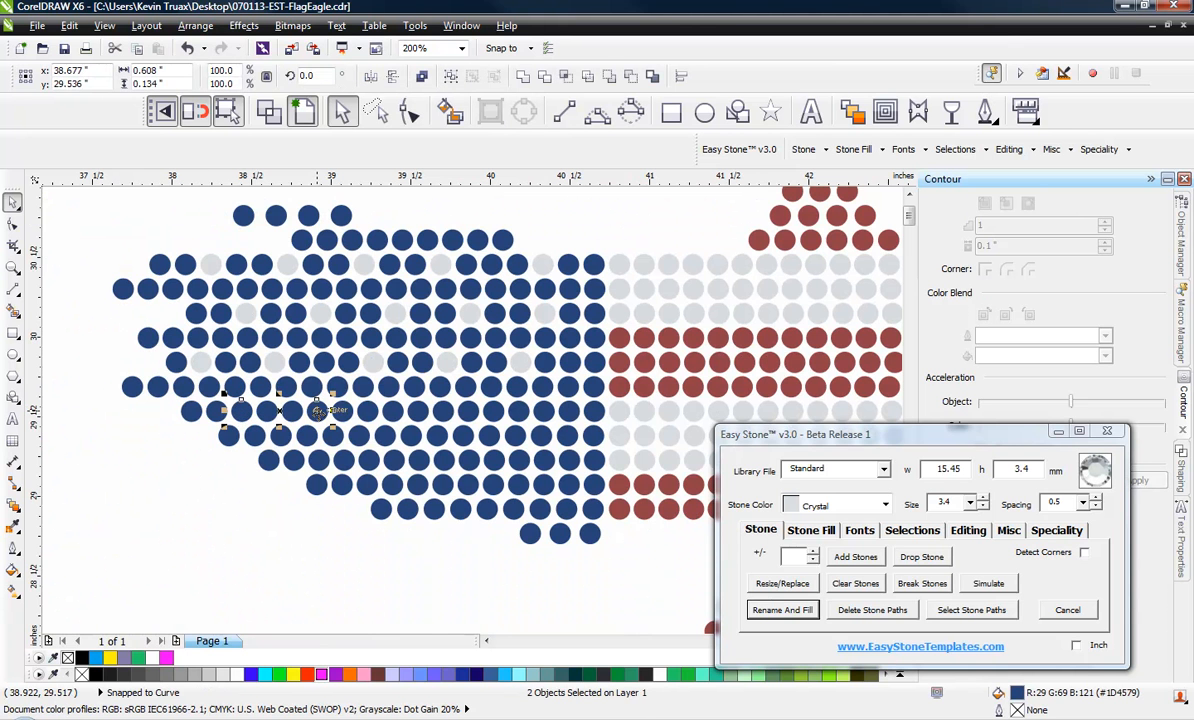
shift+click(396, 417)
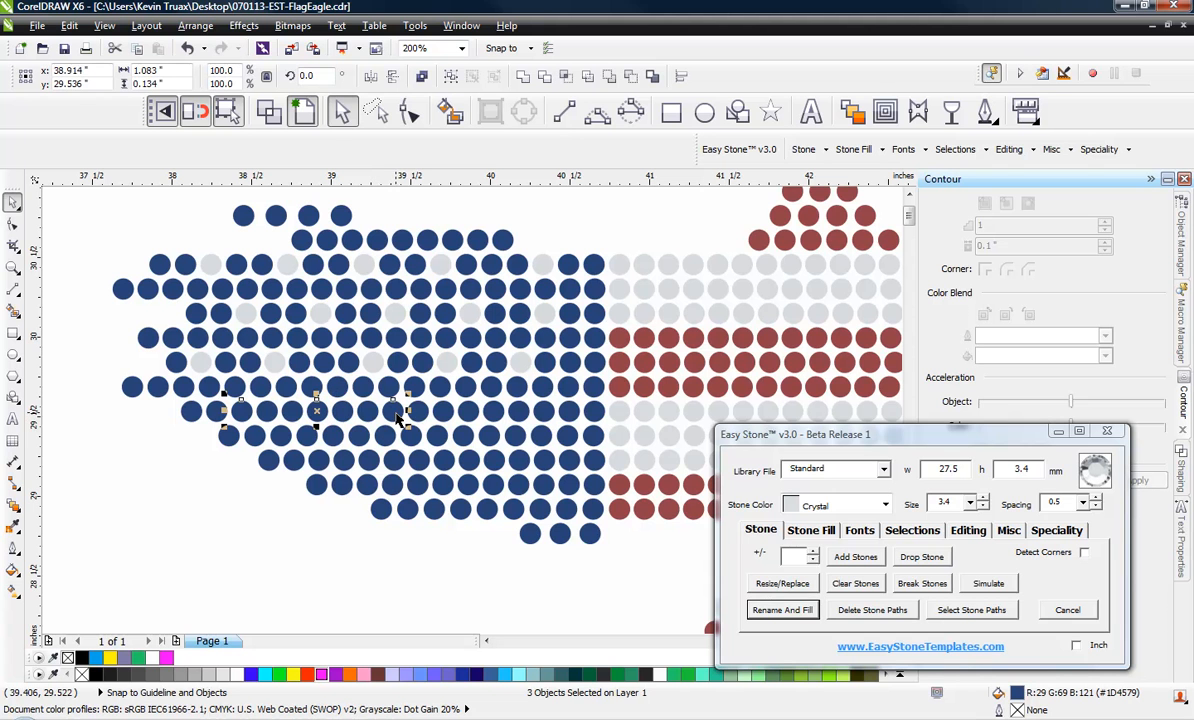
shift+click(466, 412)
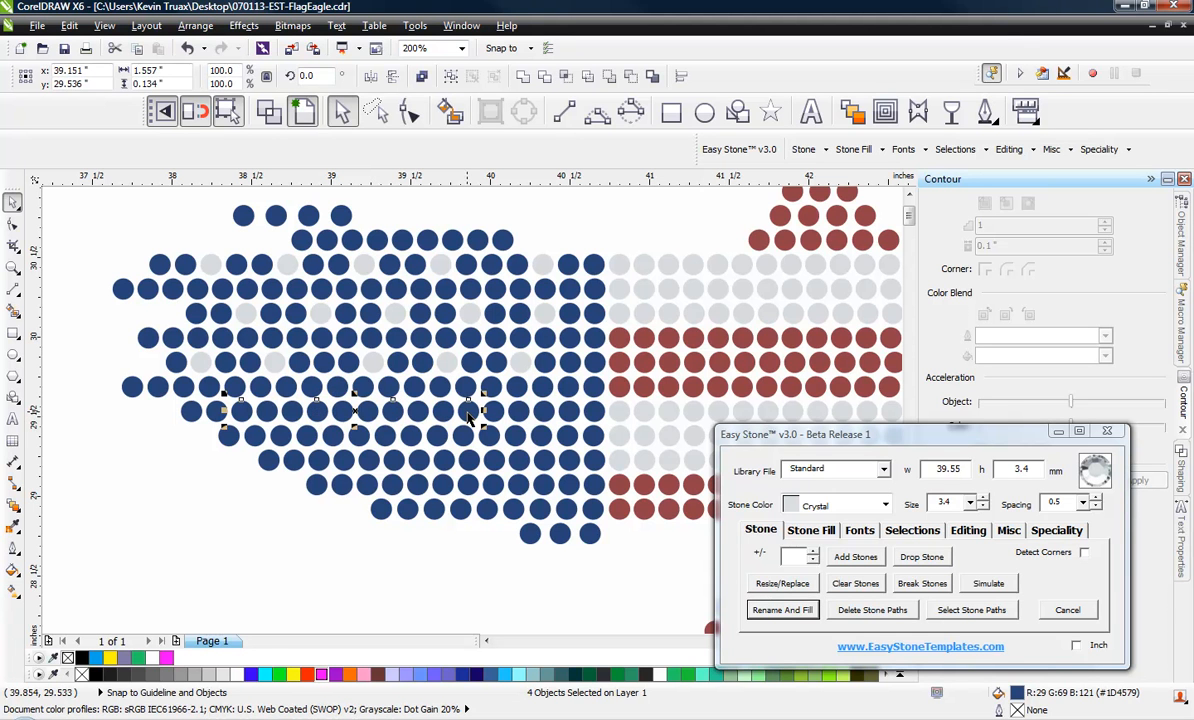
shift+click(542, 410)
click(762, 611)
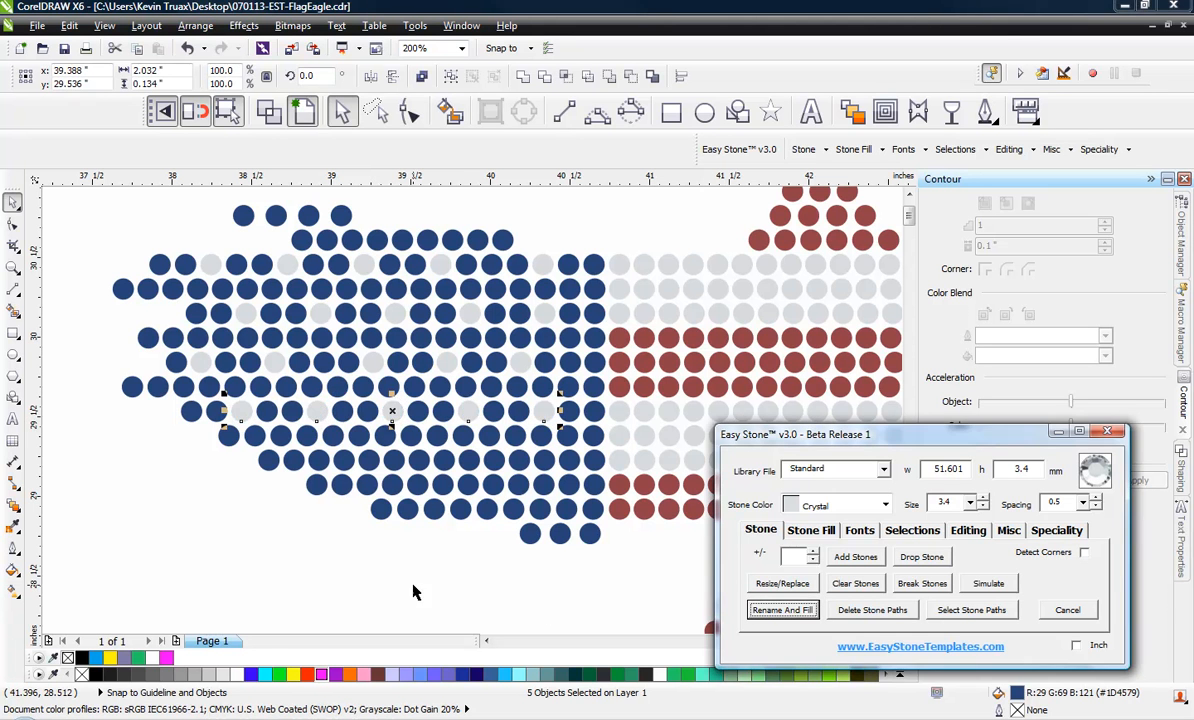
Recolor four spaced stones in the eleventh row from the top of the blue wing to Crystal
click(295, 466)
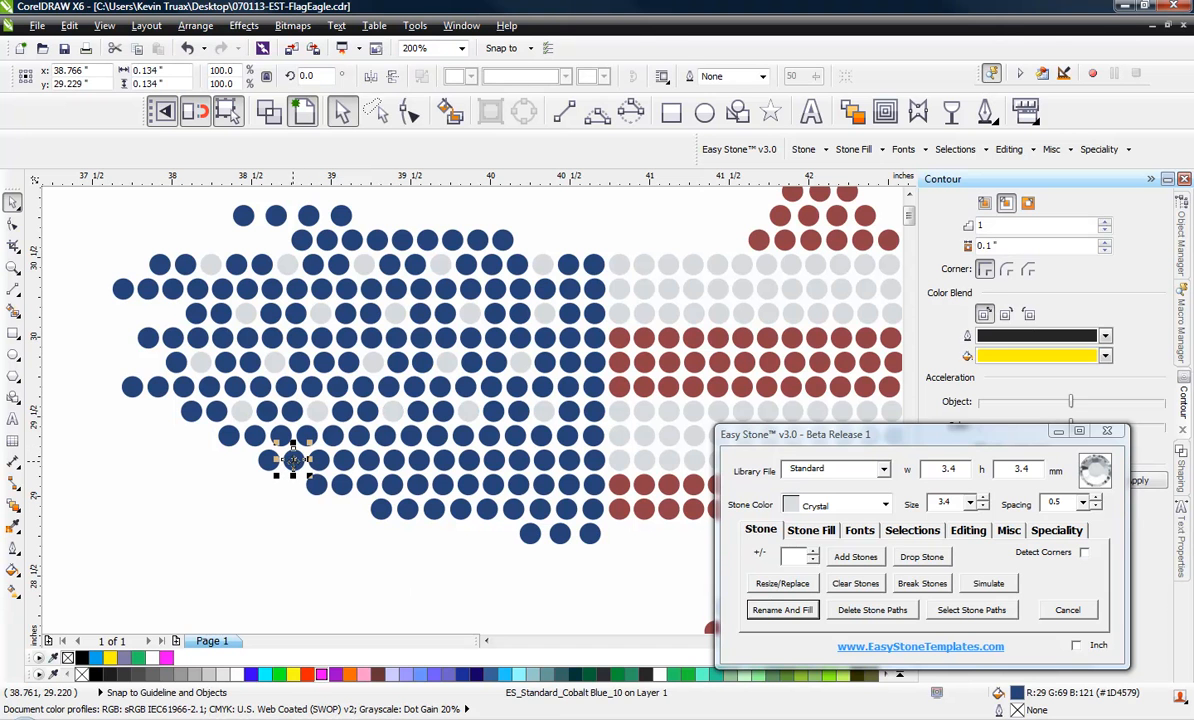
shift+click(374, 468)
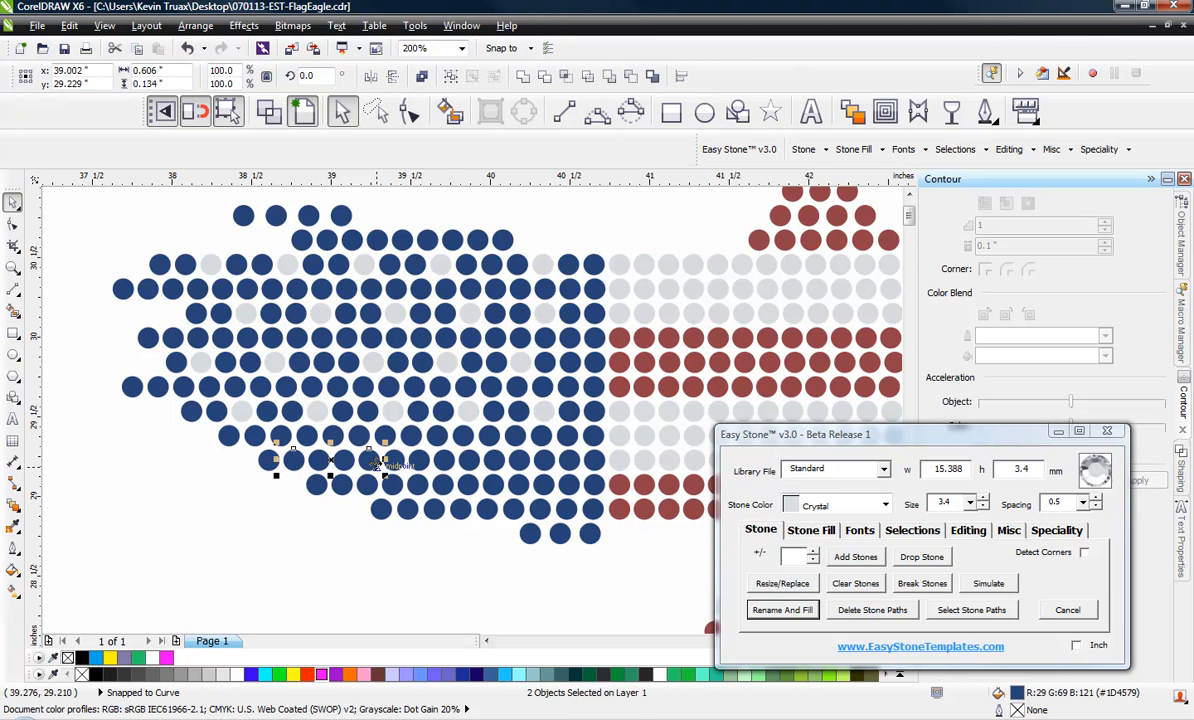
shift+click(448, 468)
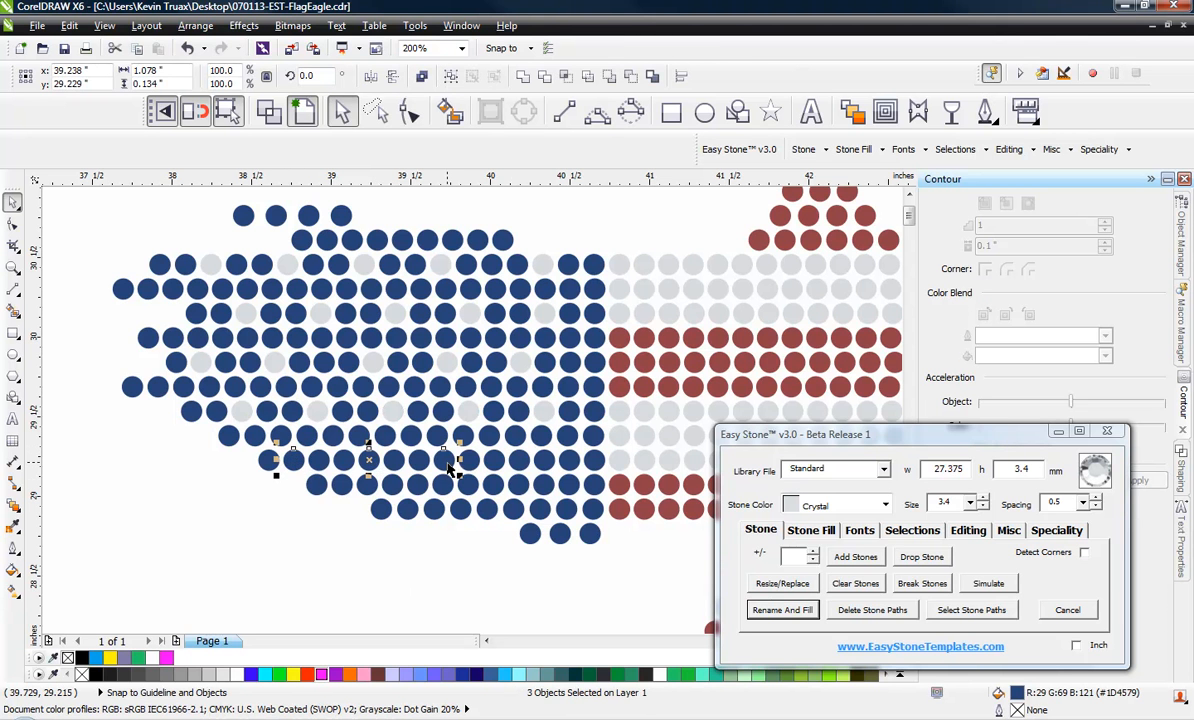
shift+click(518, 468)
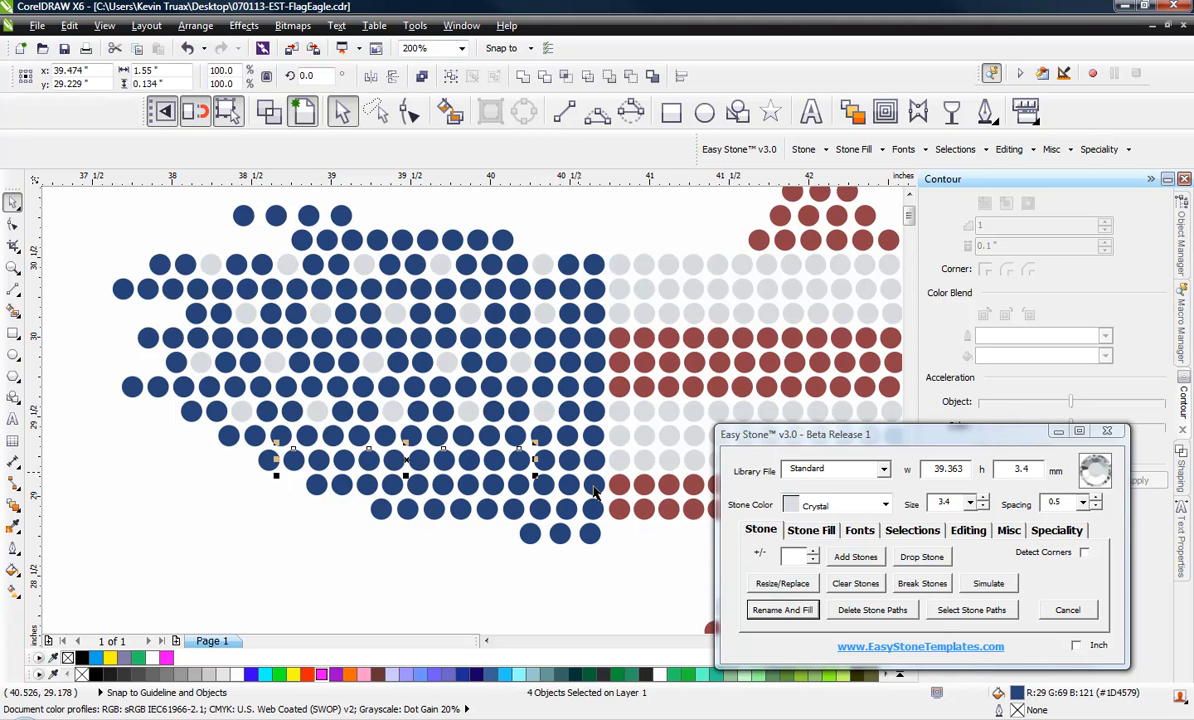
click(755, 610)
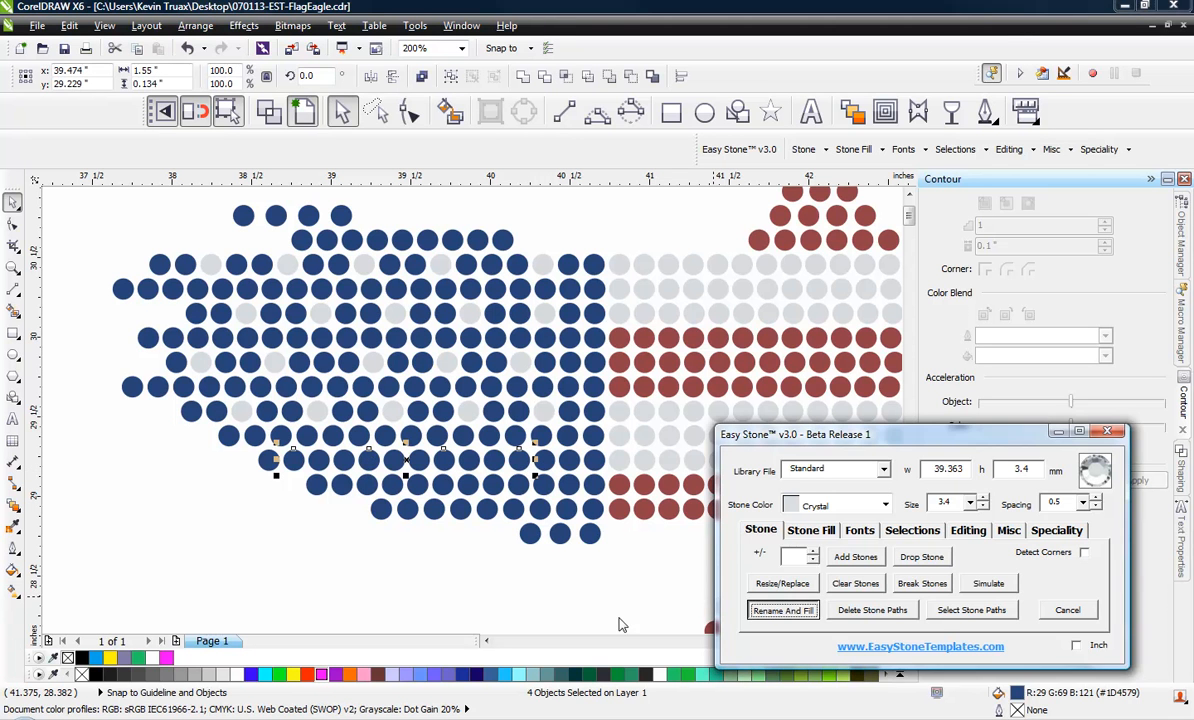
click(493, 612)
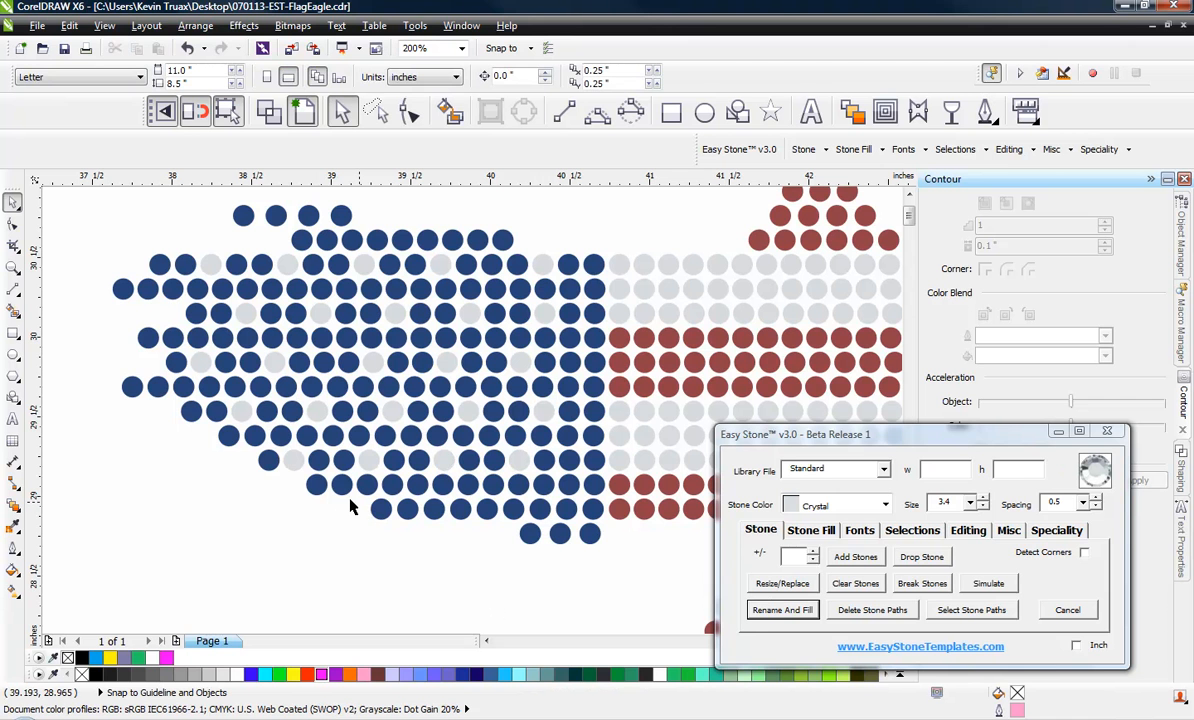
Recolor three spaced stones in the second-lowest row of the blue wing to Crystal
click(408, 518)
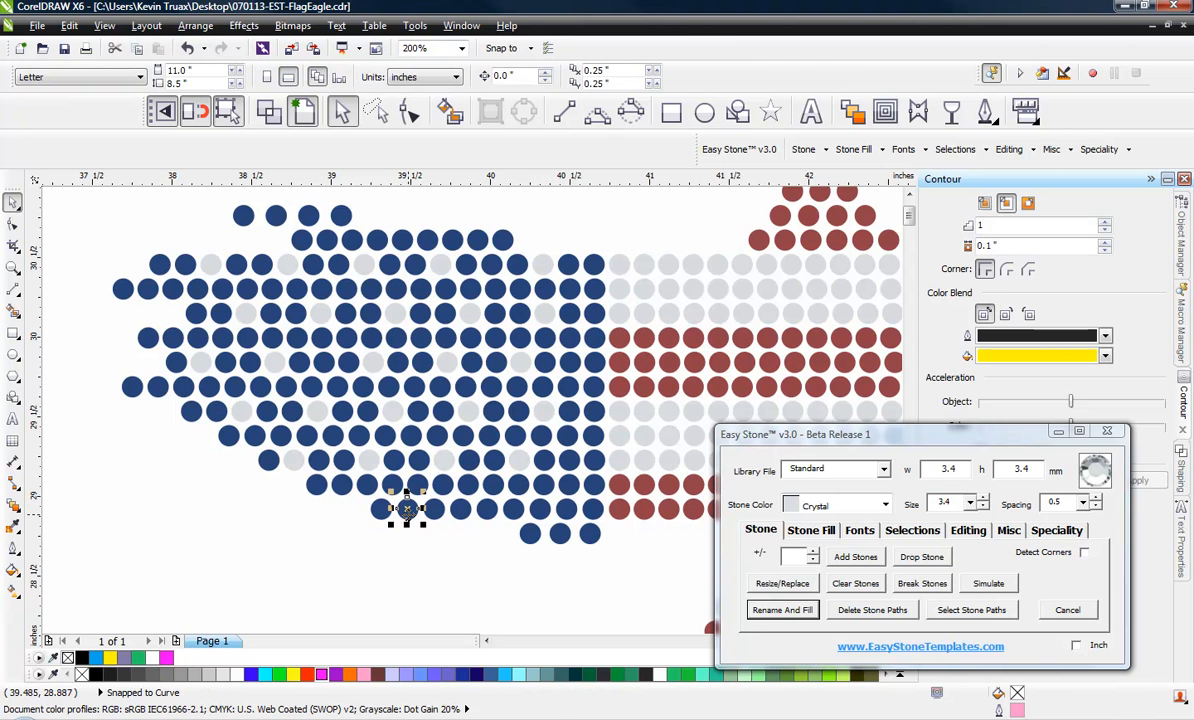
shift+click(482, 515)
shift+click(563, 515)
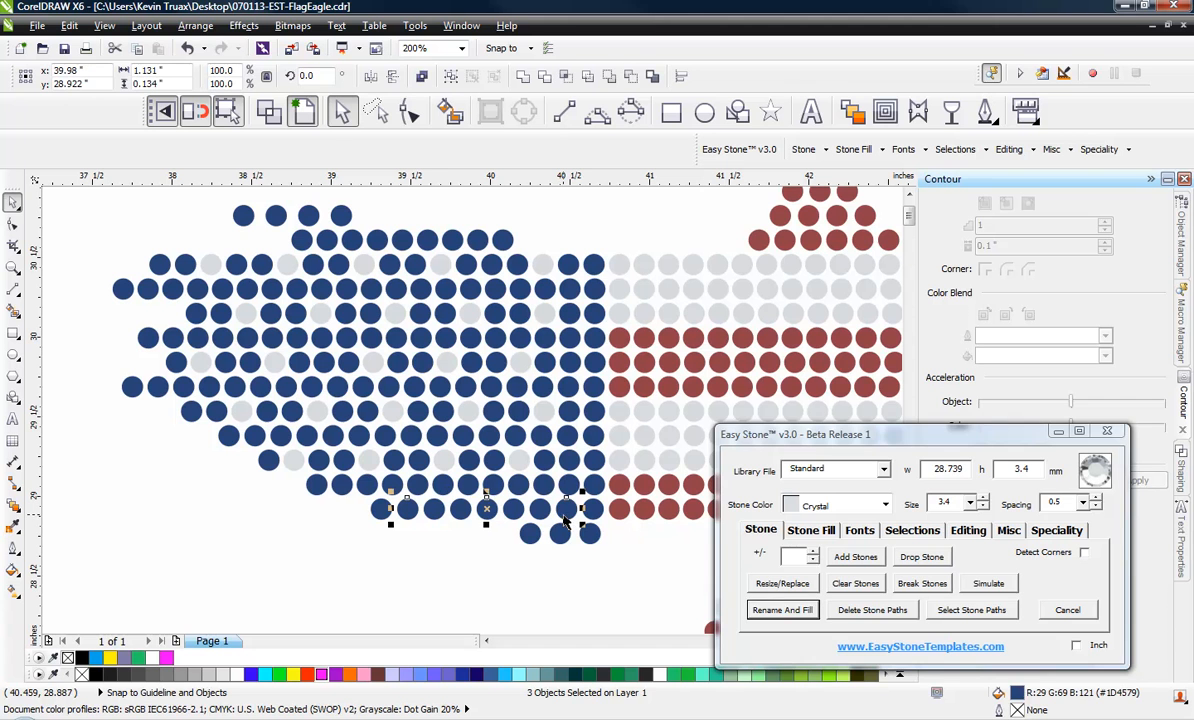
click(754, 612)
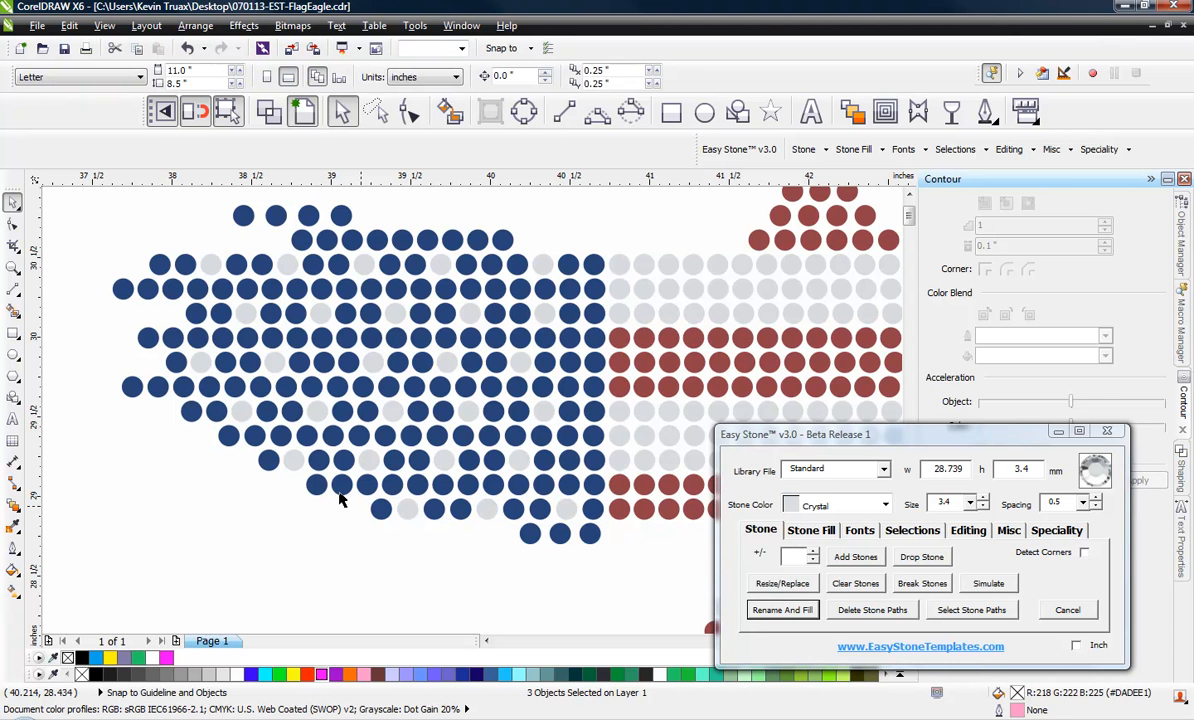
Select the whole eagle design and add a black weedbox around it
scroll(226, 436, down, 1)
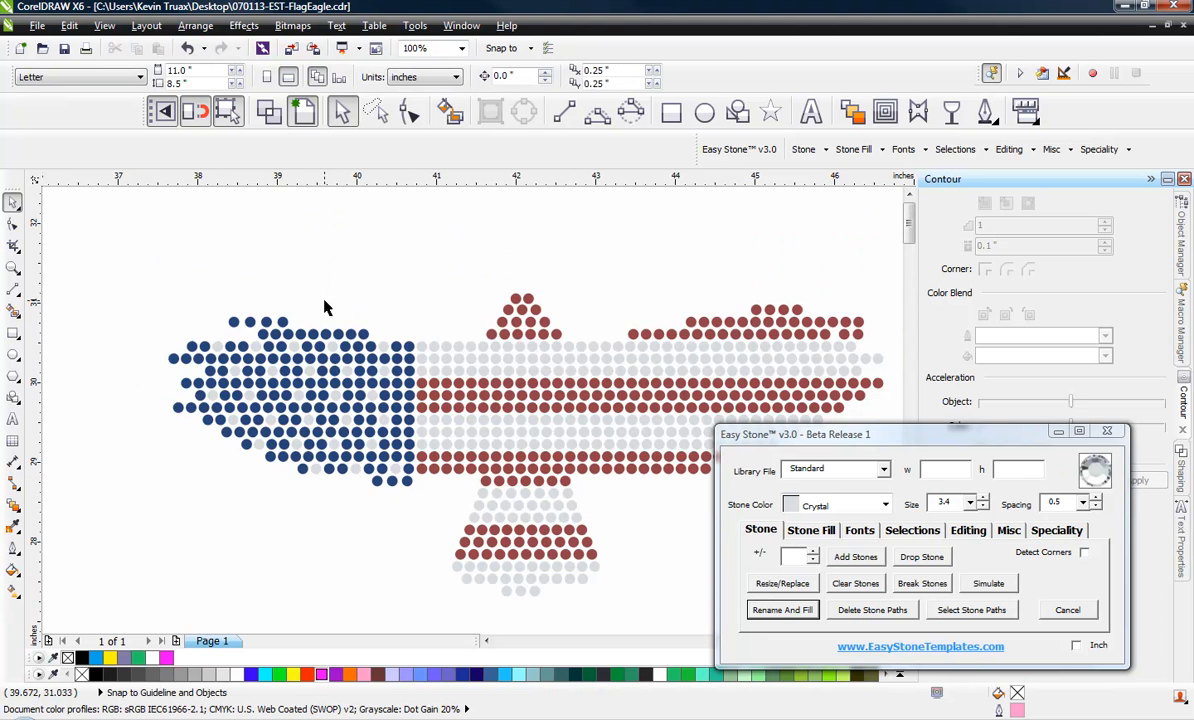
scroll(326, 302, down, 1)
drag(202, 246, 605, 476)
click(1006, 532)
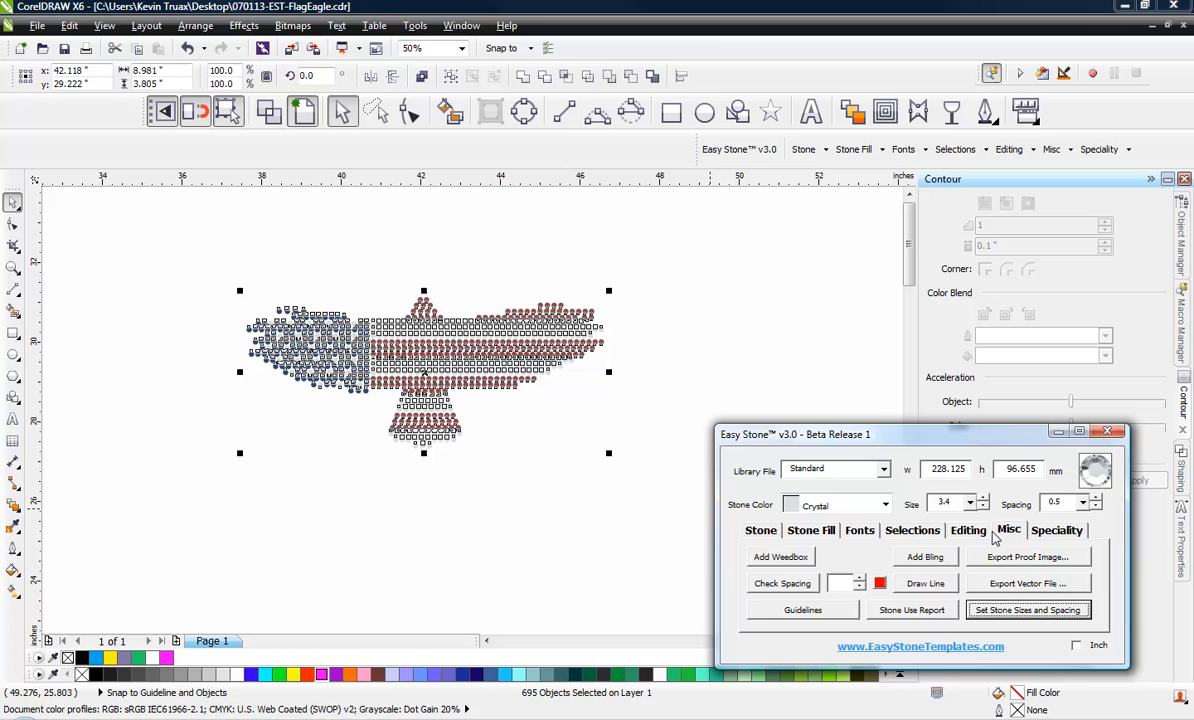
click(800, 558)
Lock the black weedbox behind the eagle so it cannot be selected or moved
click(555, 378)
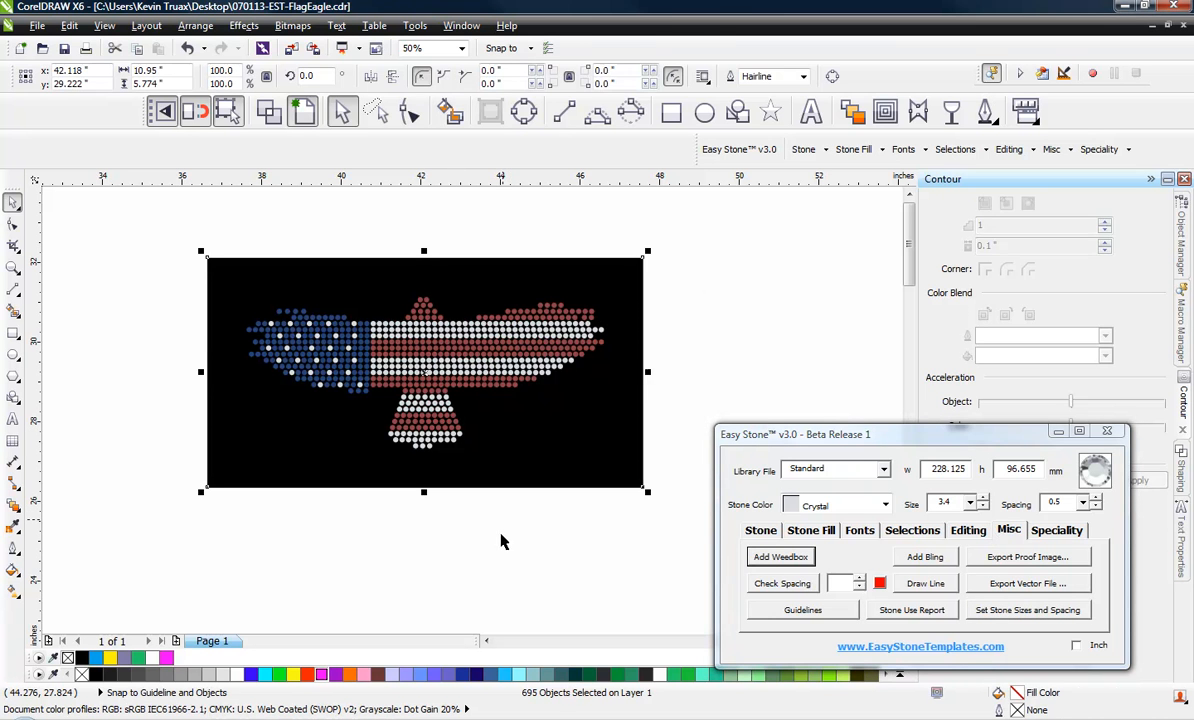
right_click(528, 445)
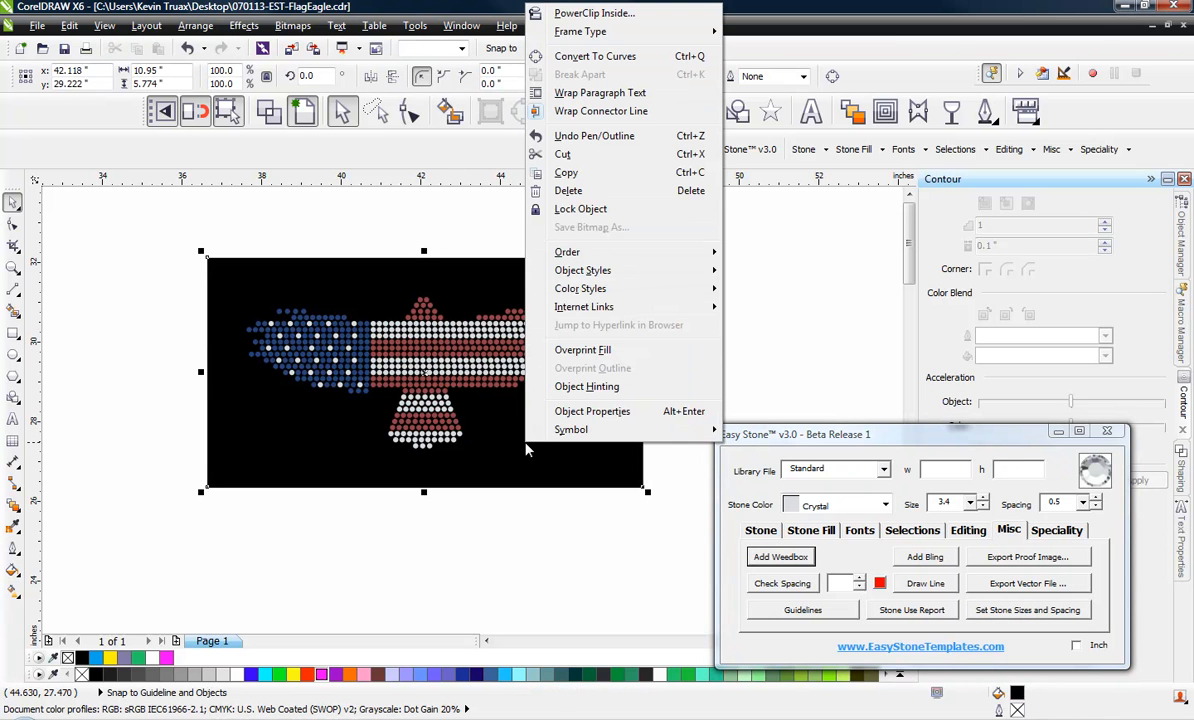
click(590, 209)
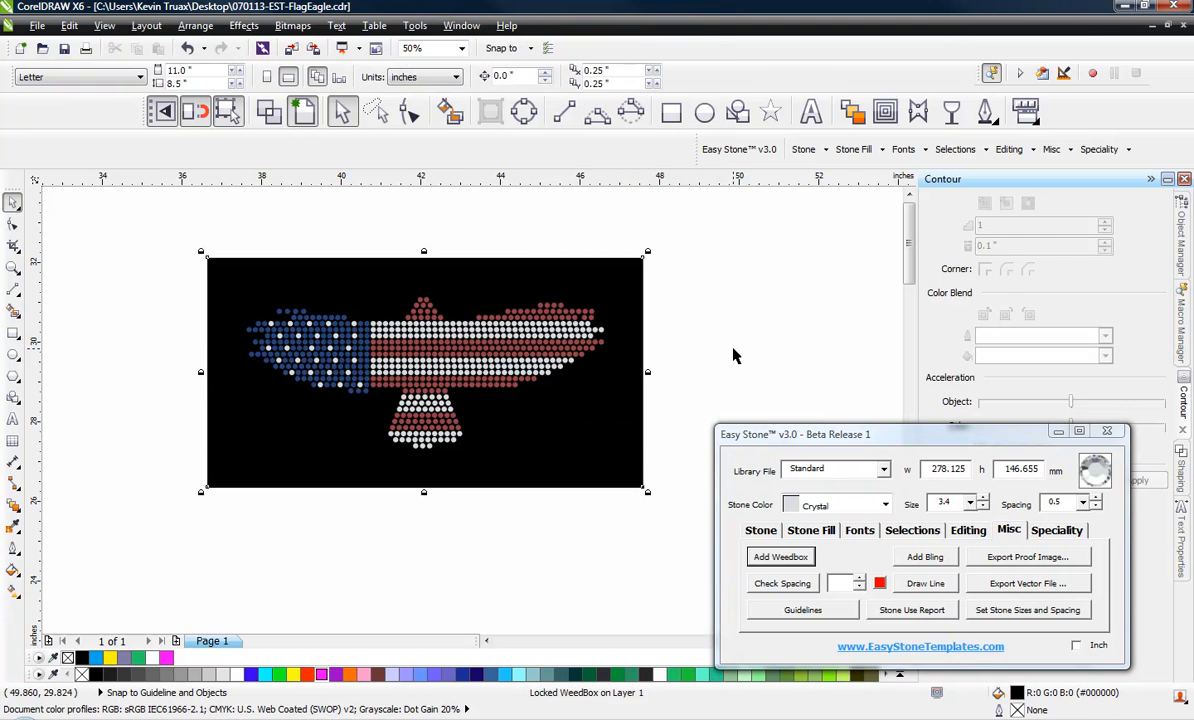
Duplicate three adjacent red stones from the row directly above the tail into the empty space toward the blue wing
scroll(366, 367, up, 1)
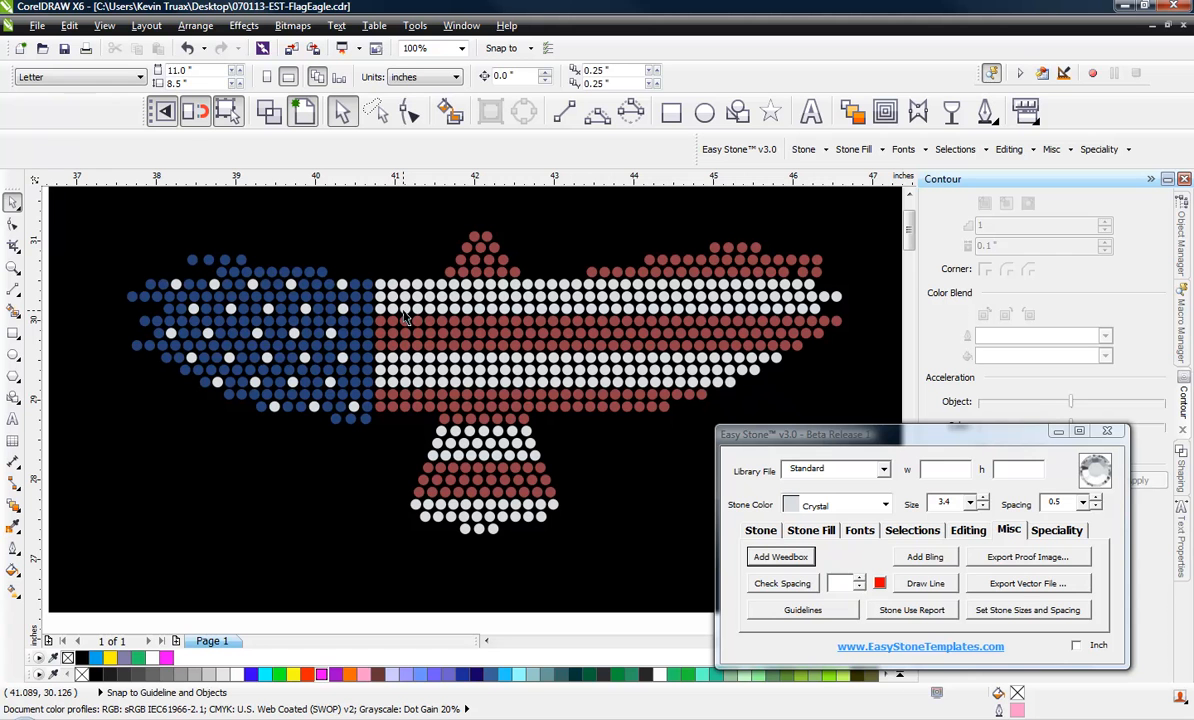
scroll(476, 513, up, 1)
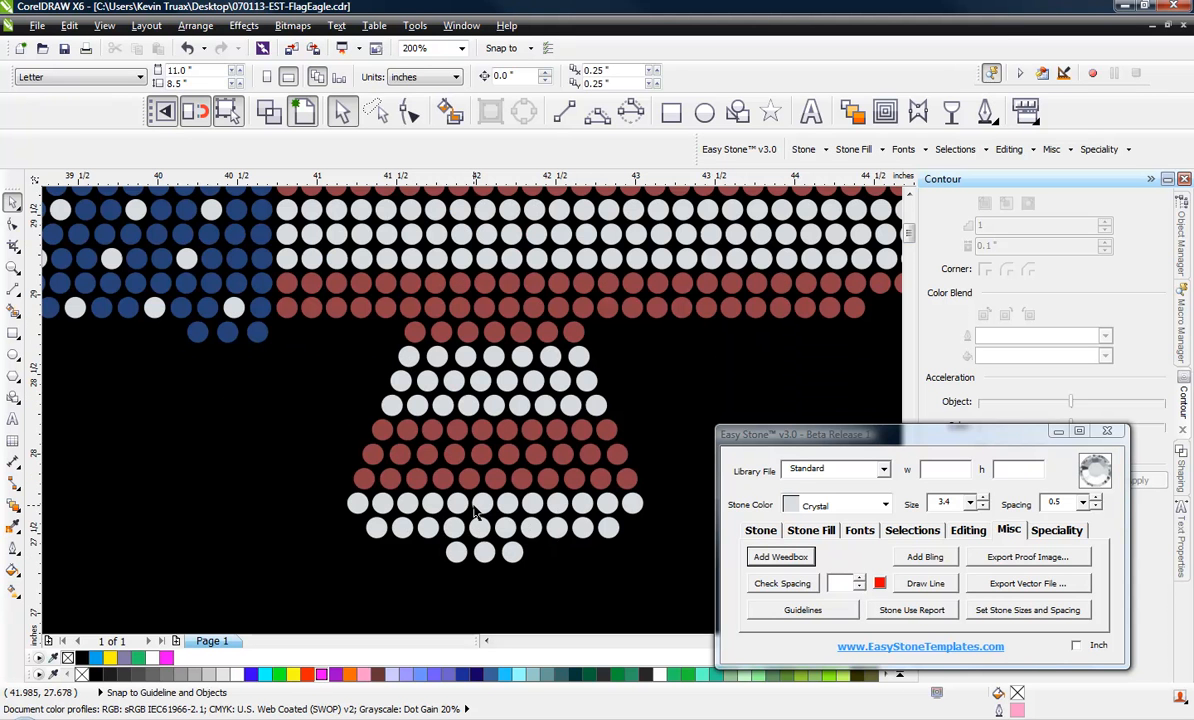
click(418, 334)
scroll(418, 334, up, 2)
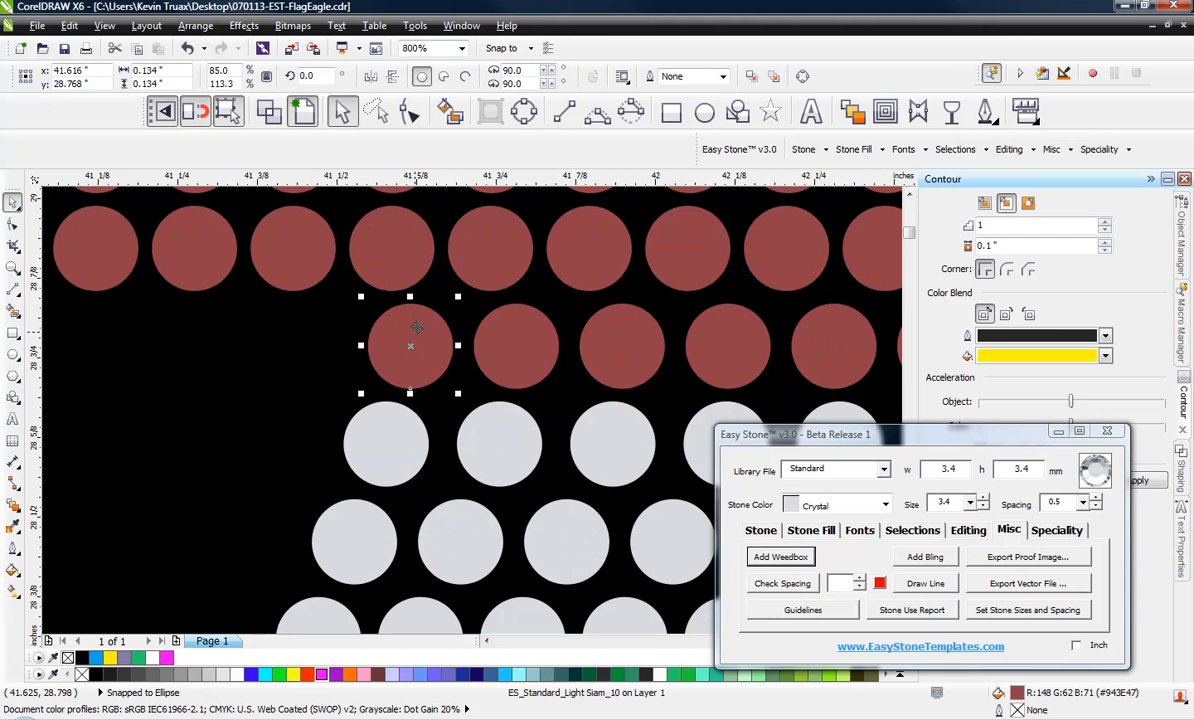
scroll(550, 372, down, 1)
shift+click(532, 356)
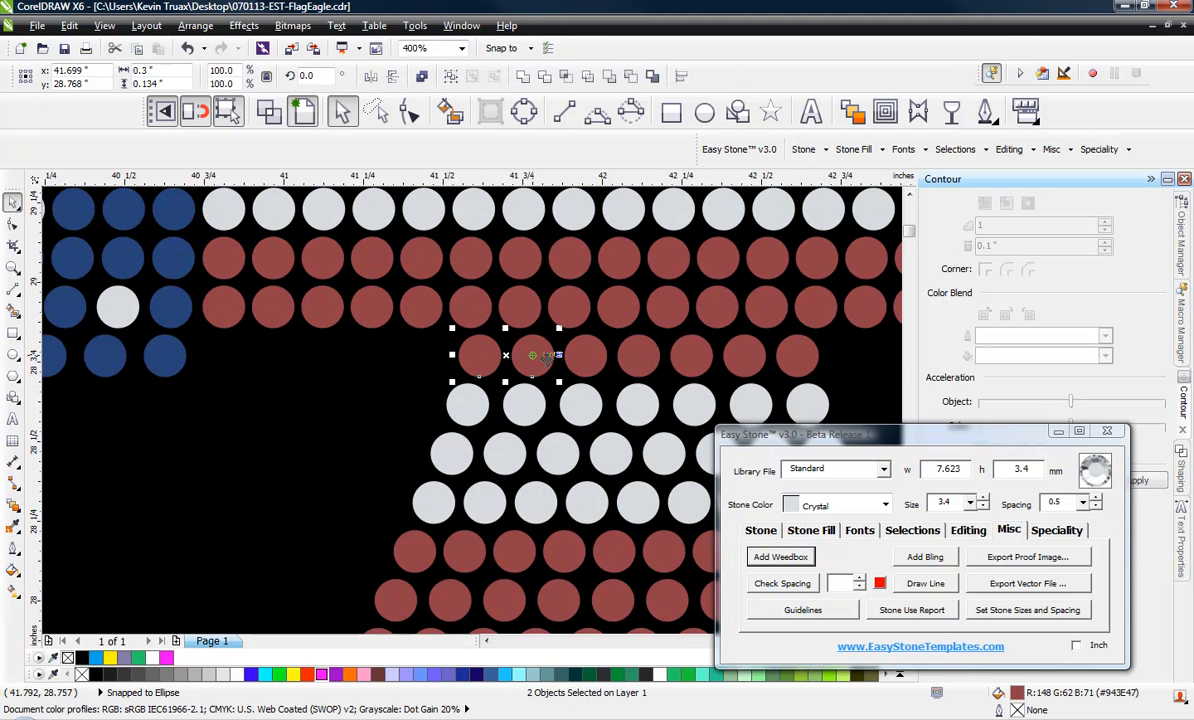
shift+click(585, 356)
drag(550, 370, 396, 374)
Move the leftmost of the three copied red stones further toward the blue wing to leave an uneven gap
click(232, 372)
drag(275, 354, 244, 355)
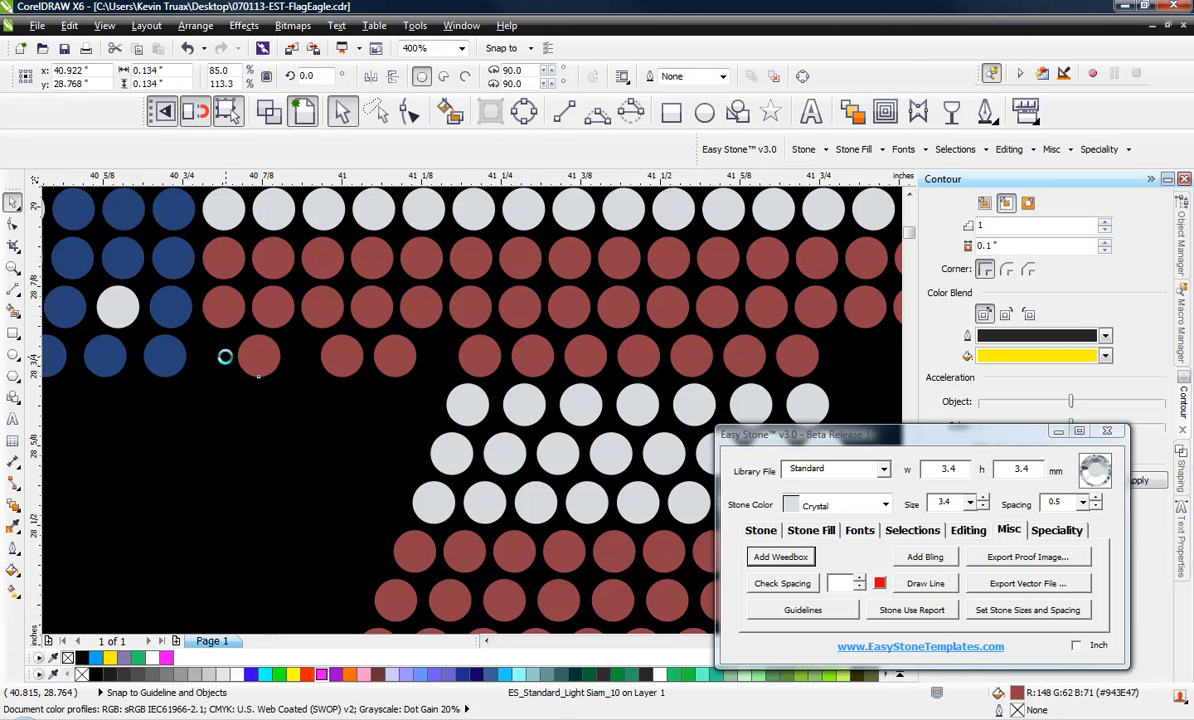
scroll(224, 352, up, 1)
scroll(352, 394, down, 3)
click(348, 580)
Duplicate five adjacent red stones from the lowest full row of the striped wing straight down into the space below it
scroll(600, 440, up, 2)
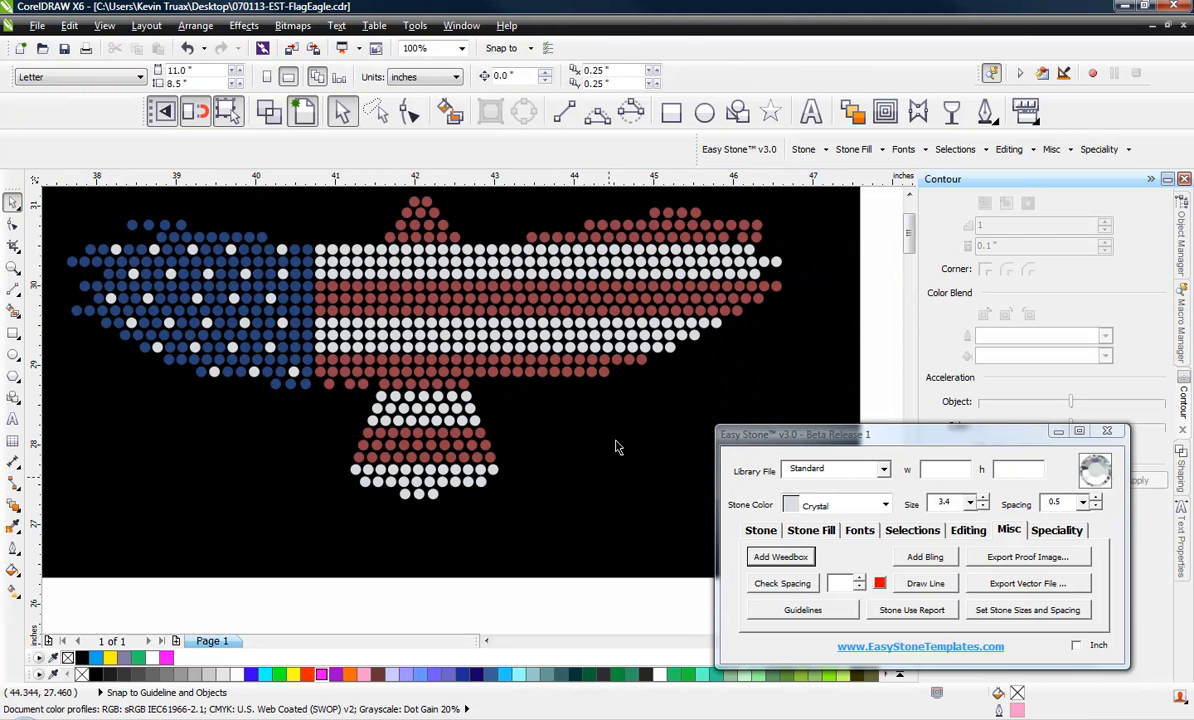
click(496, 368)
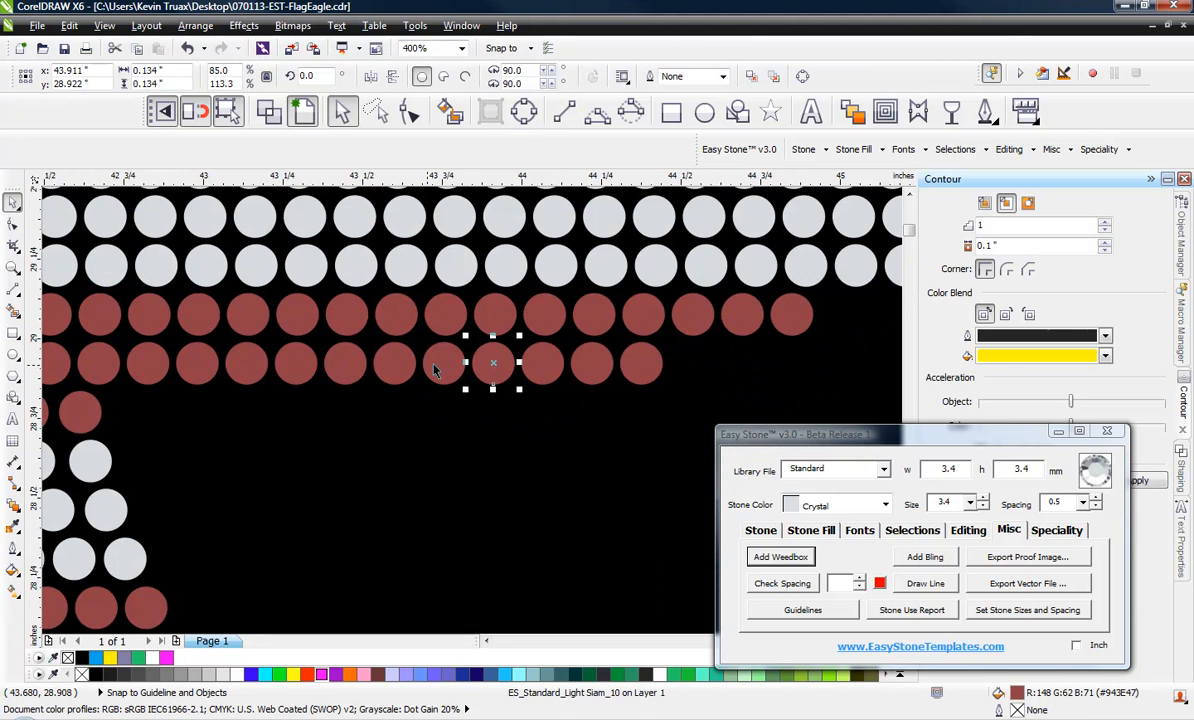
shift+click(443, 365)
shift+click(394, 365)
shift+click(345, 366)
shift+click(298, 366)
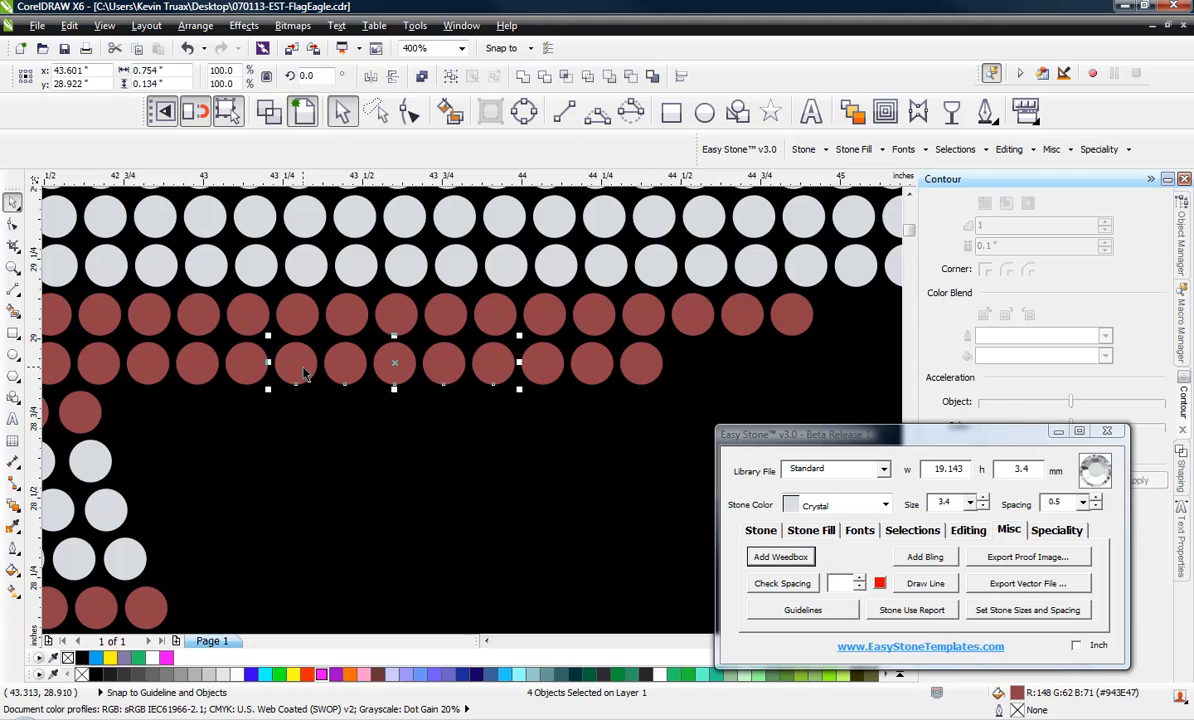
drag(355, 368, 355, 420)
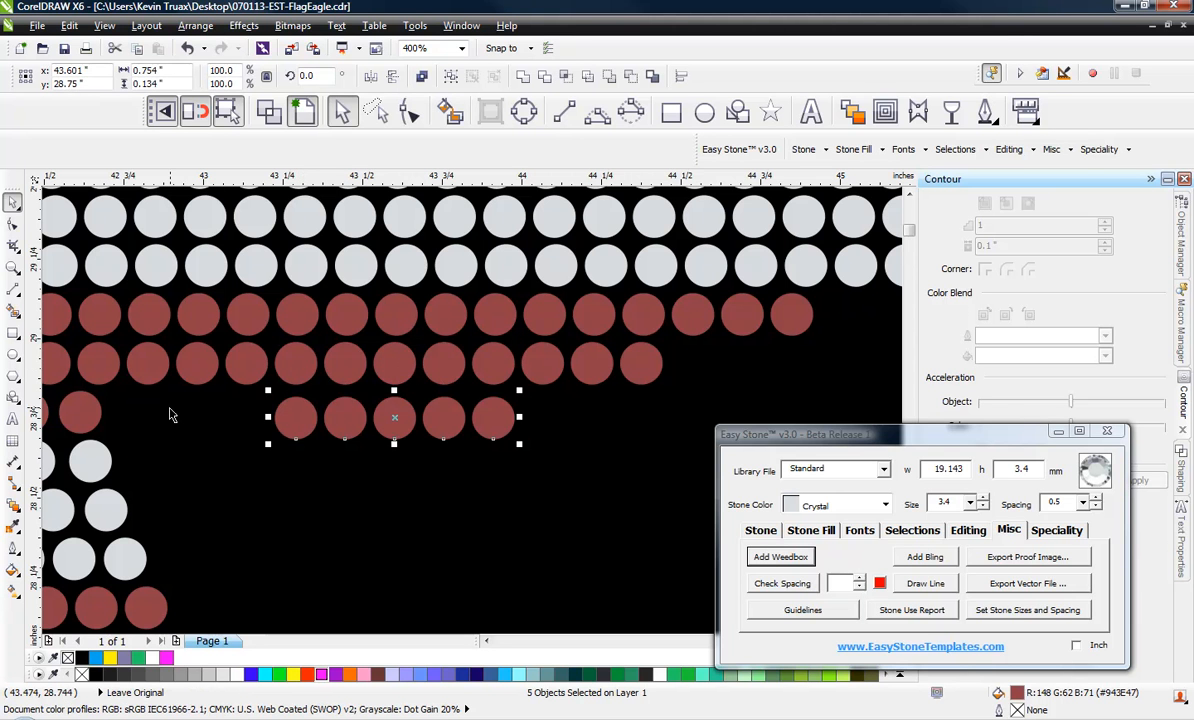
Align the five copied red stones horizontally with the last stone of the red row above the tail
shift+click(98, 420)
key(e)
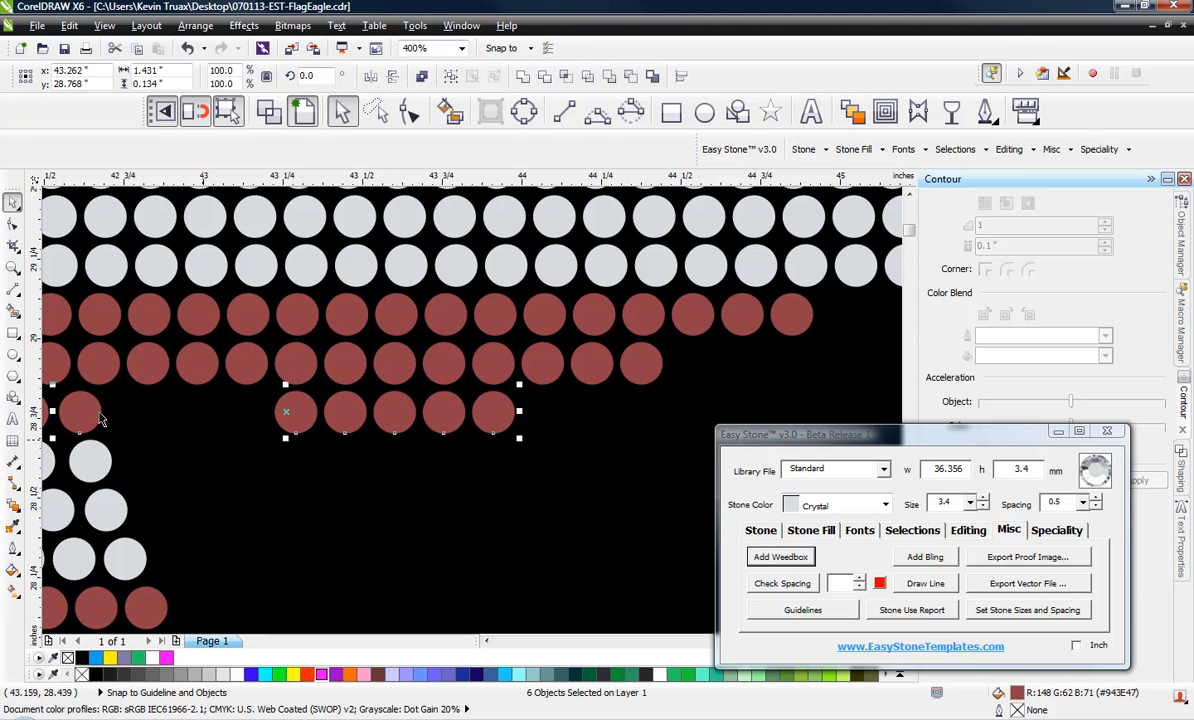
click(300, 416)
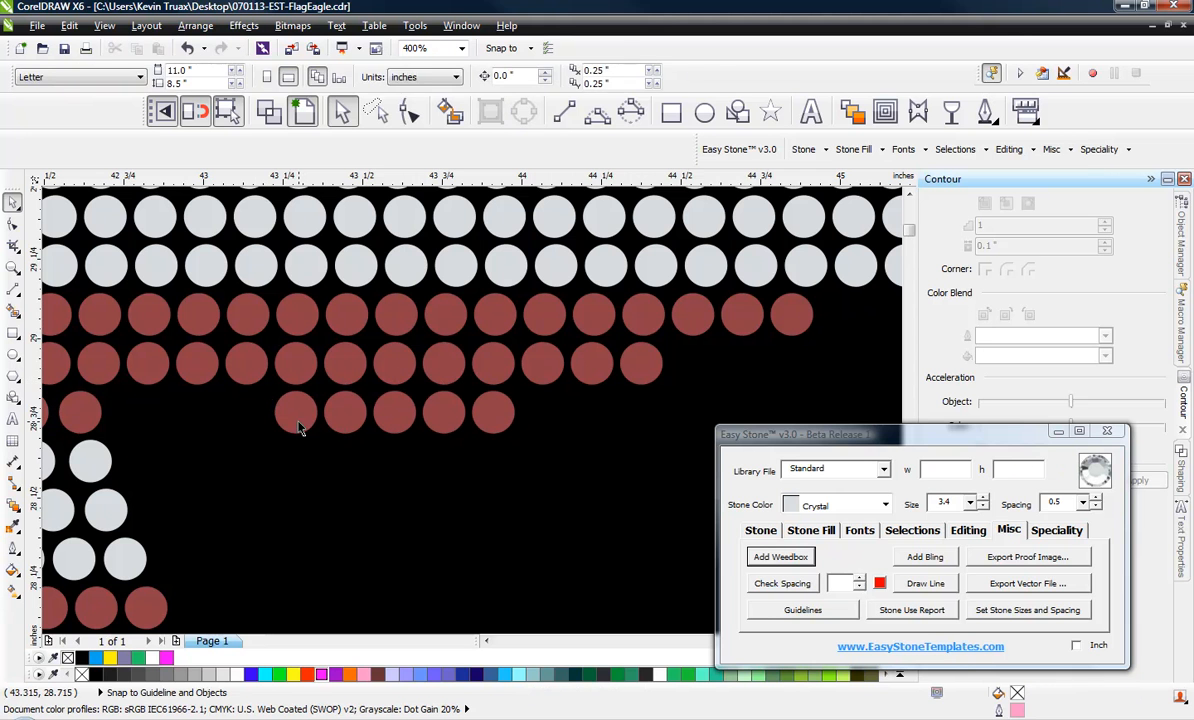
Spread the five copied stones into an irregular row by moving the two outer pairs outward by different amounts
drag(301, 419, 210, 419)
drag(490, 418, 554, 420)
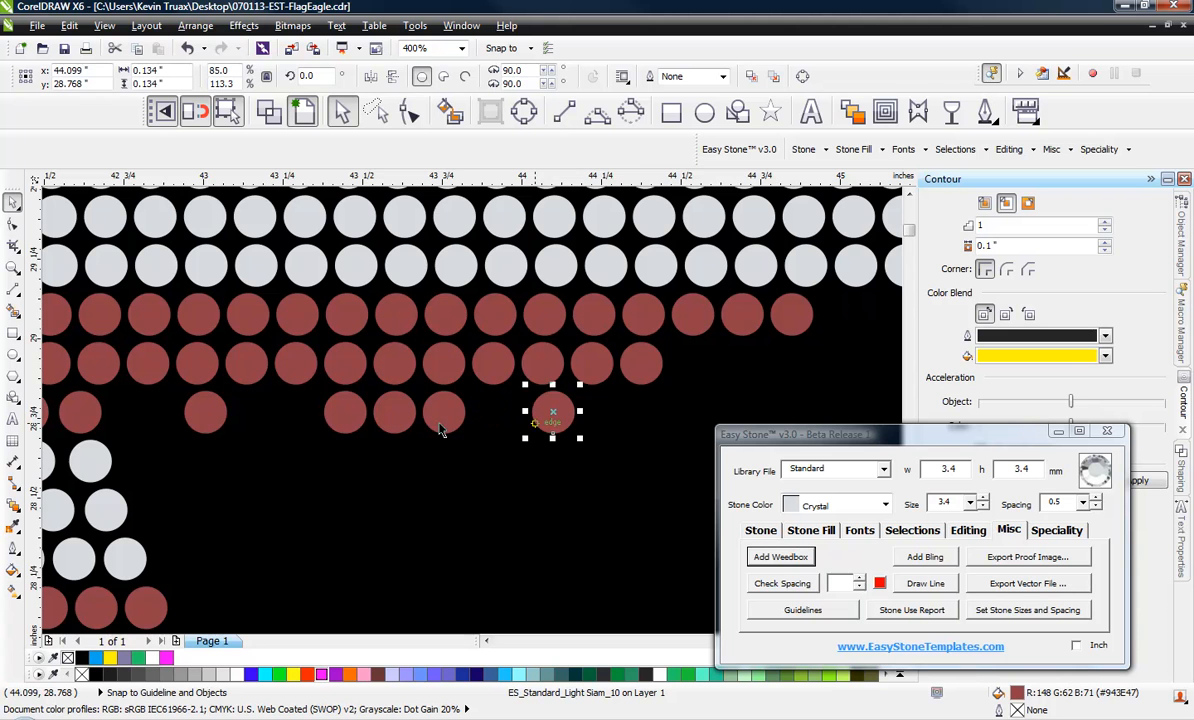
drag(360, 414, 338, 416)
drag(447, 420, 467, 419)
scroll(398, 408, down, 3)
click(441, 536)
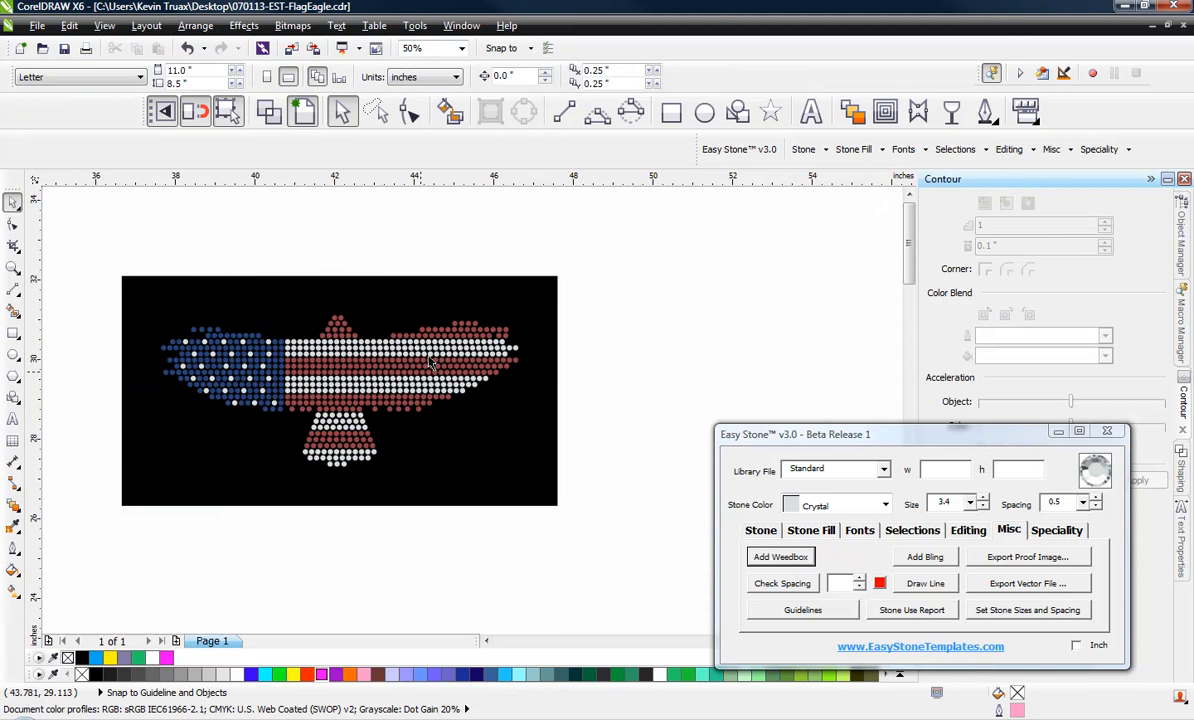
Delete one stone near the striped wing's lower edge from each of the two lowest Crystal rows and the two red rows below
scroll(422, 350, up, 1)
click(493, 412)
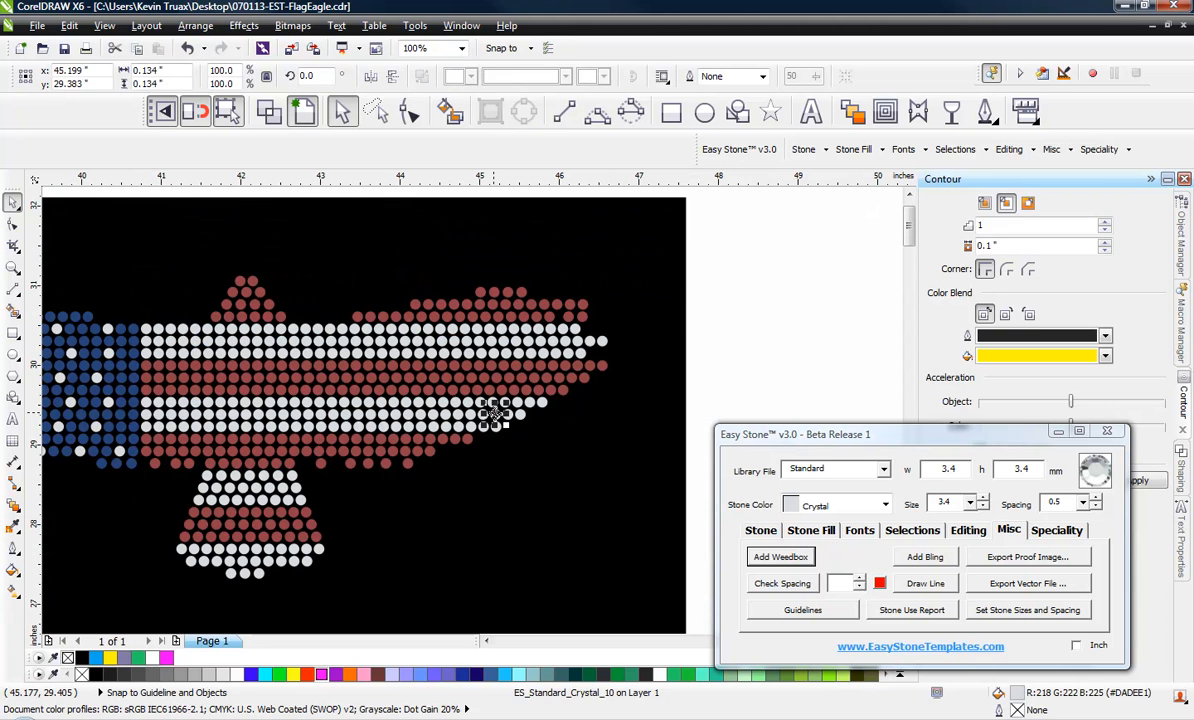
key(Delete)
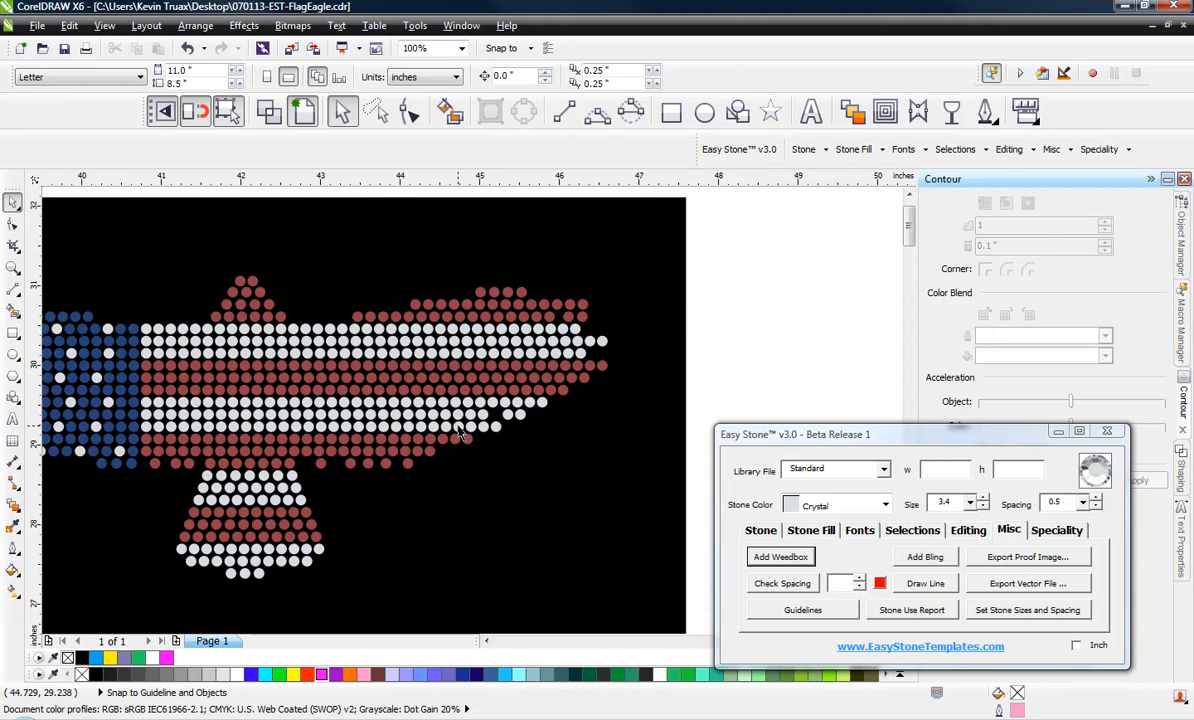
click(468, 437)
click(442, 441)
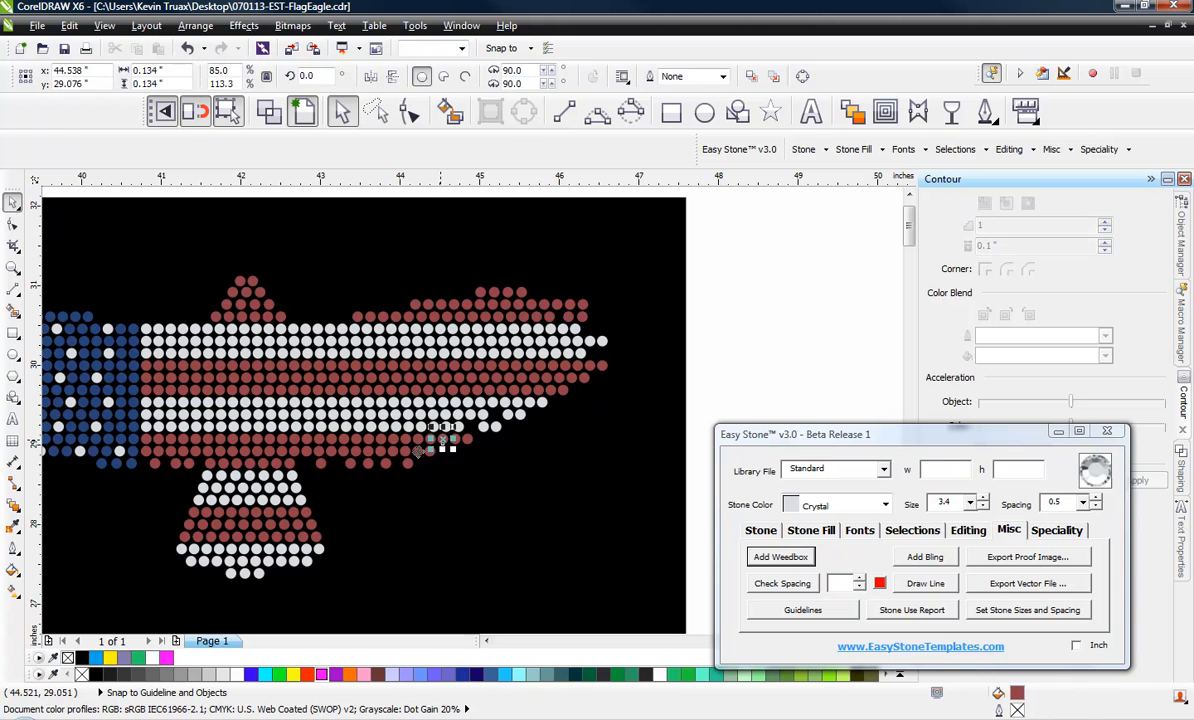
key(Delete)
click(420, 451)
key(Delete)
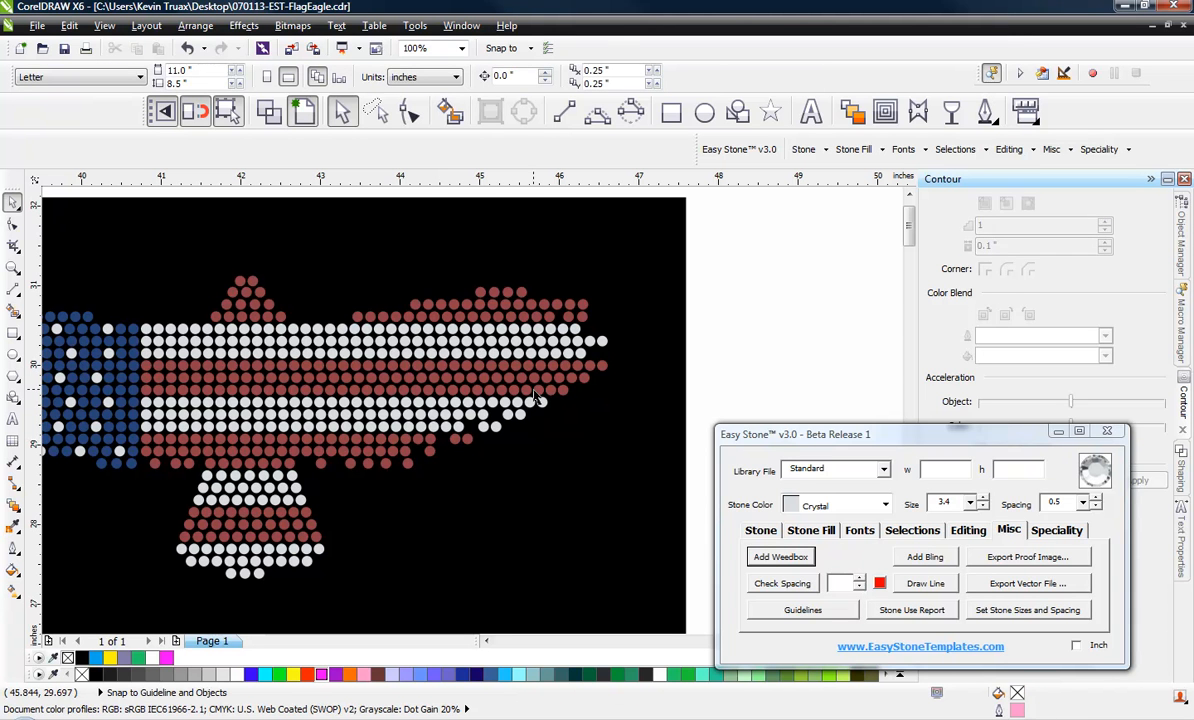
Delete one stone from the lowest row and two from the top row of the middle red stripe near the wing tip
click(539, 390)
key(Delete)
click(567, 365)
key(Delete)
click(591, 366)
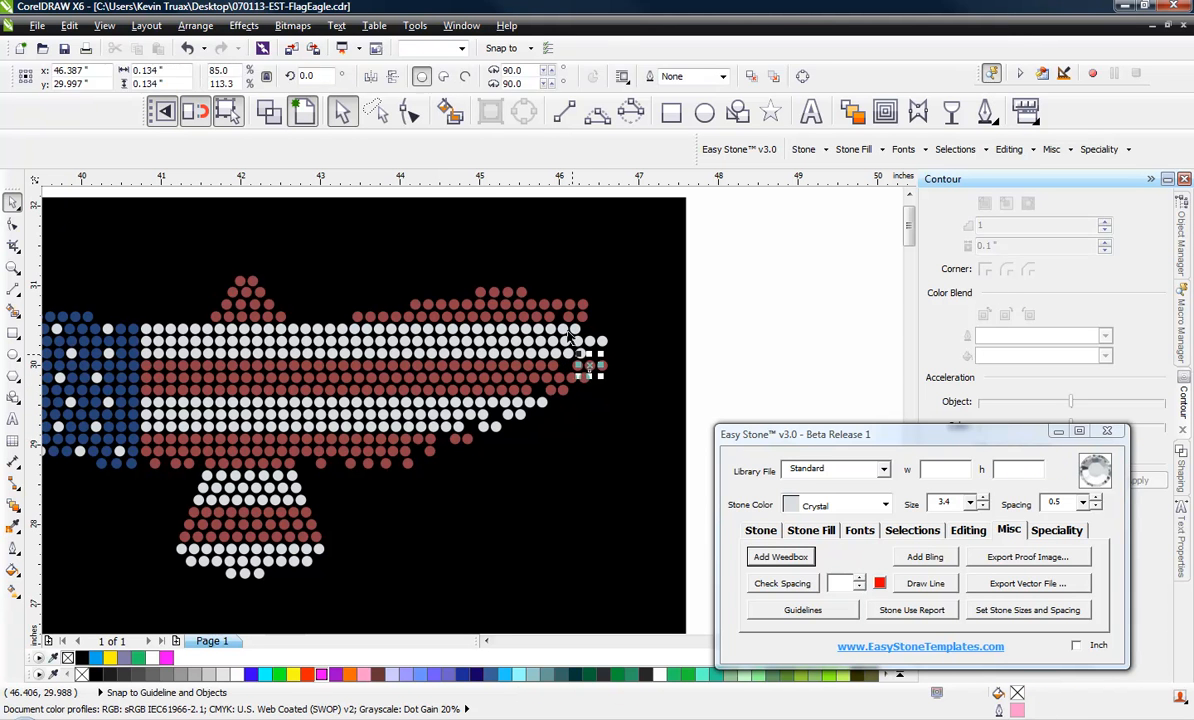
key(Delete)
Delete scattered red stones along the upper edge of the striped wing to roughen its outline
click(440, 304)
key(Delete)
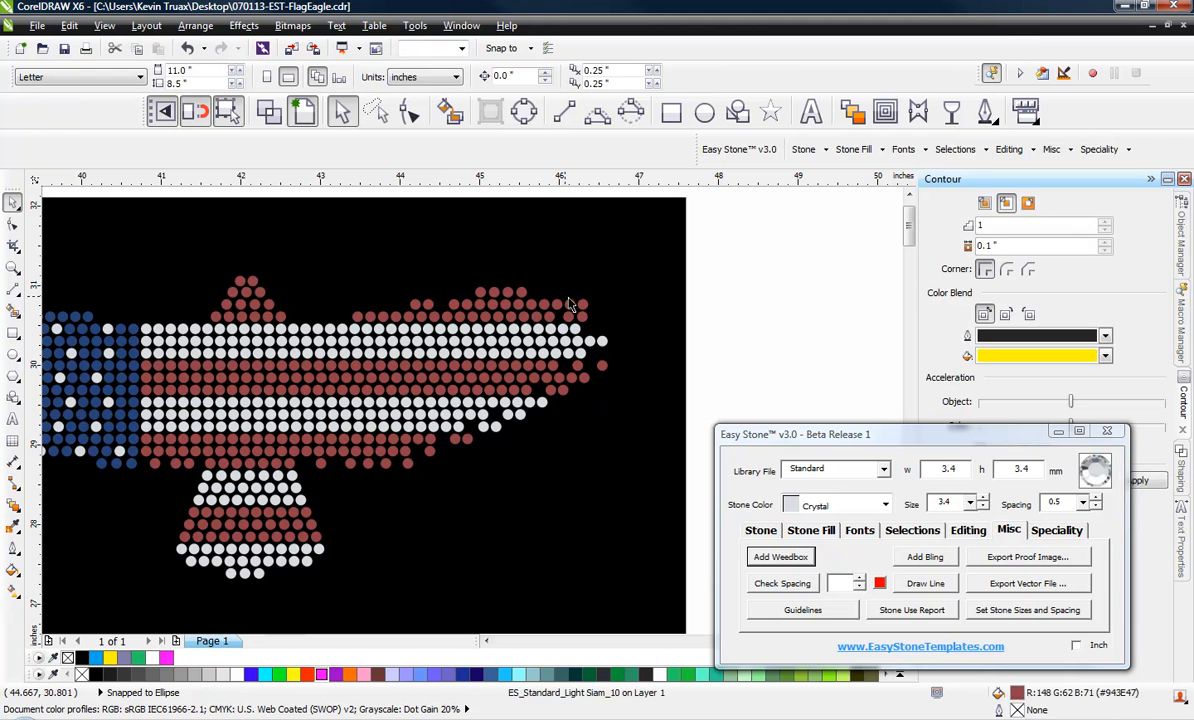
click(542, 304)
key(Delete)
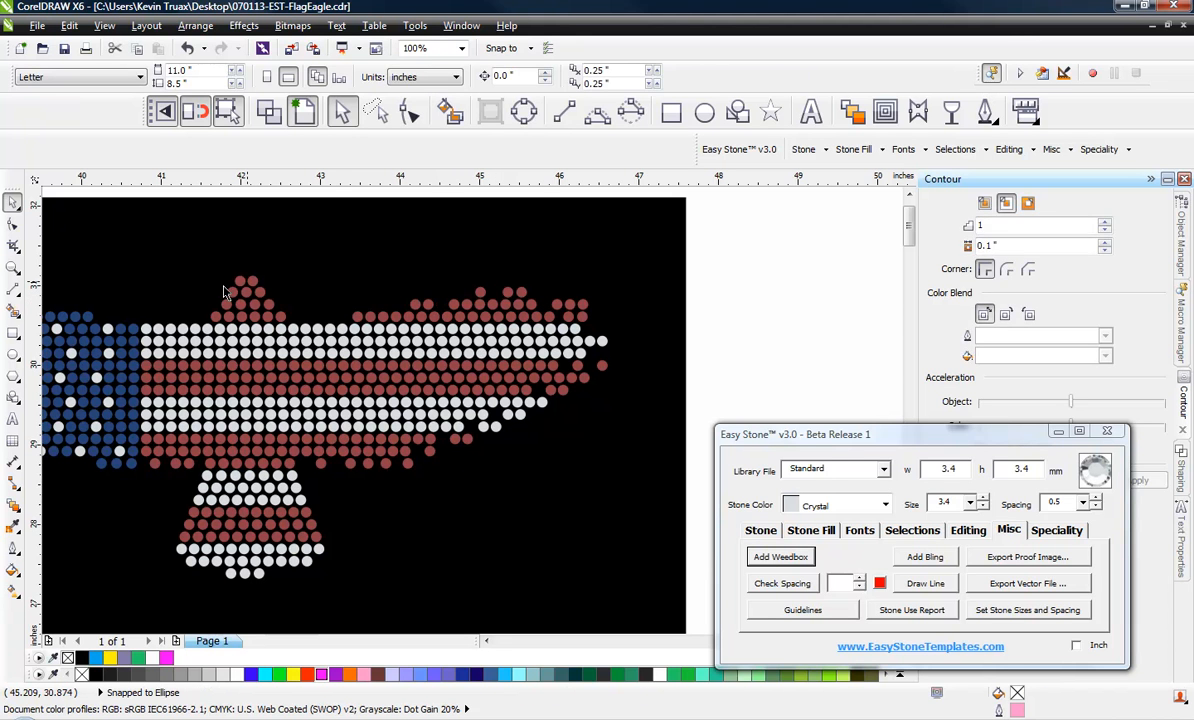
click(395, 316)
key(Delete)
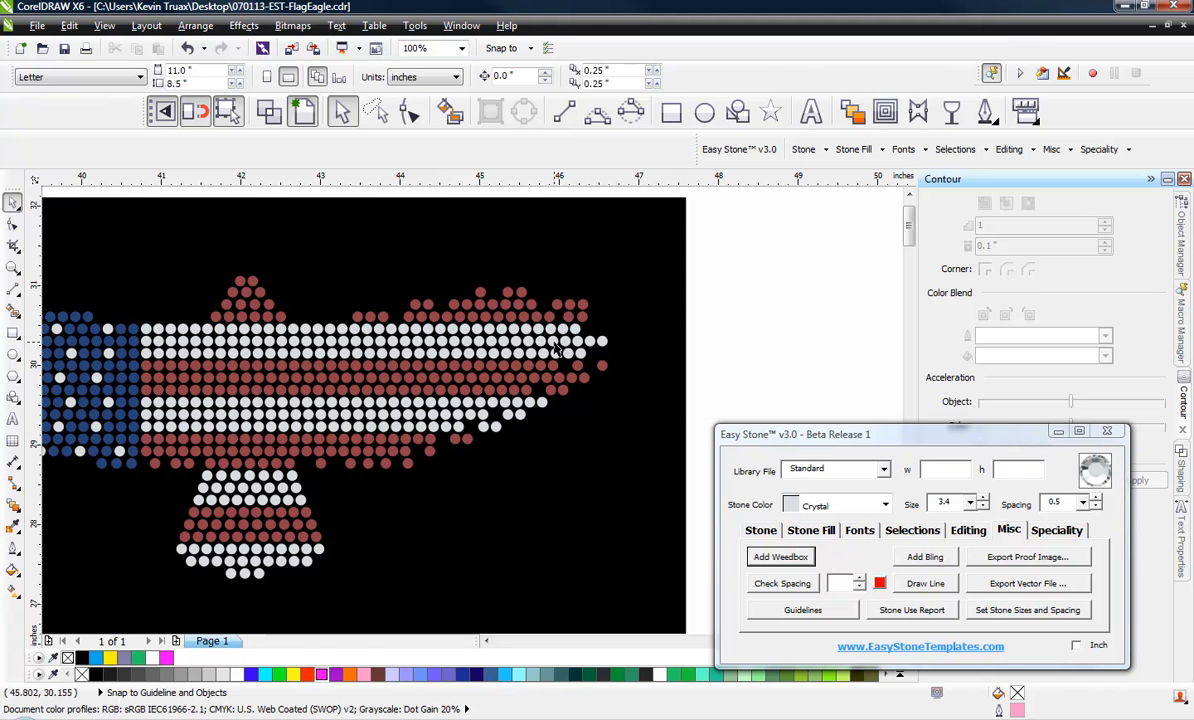
Delete two spaced Crystal stones near the tip of the striped wing's second Crystal row from the top
scroll(565, 342, up, 2)
click(624, 342)
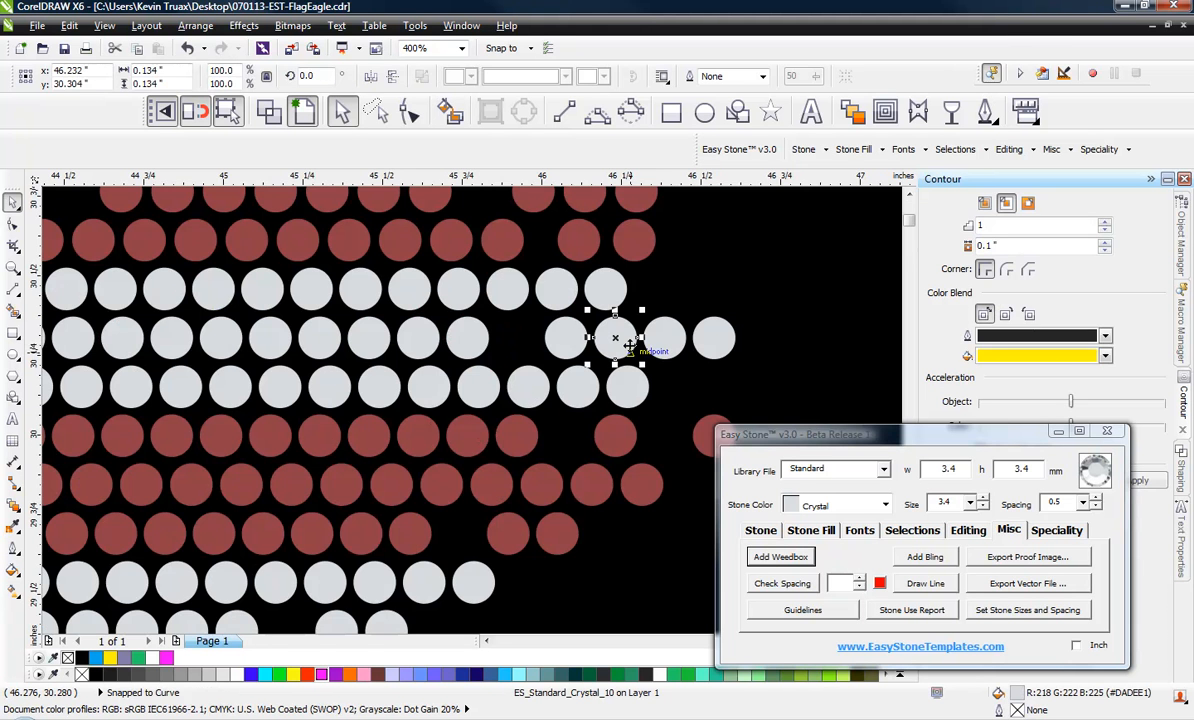
key(Delete)
scroll(660, 343, down, 1)
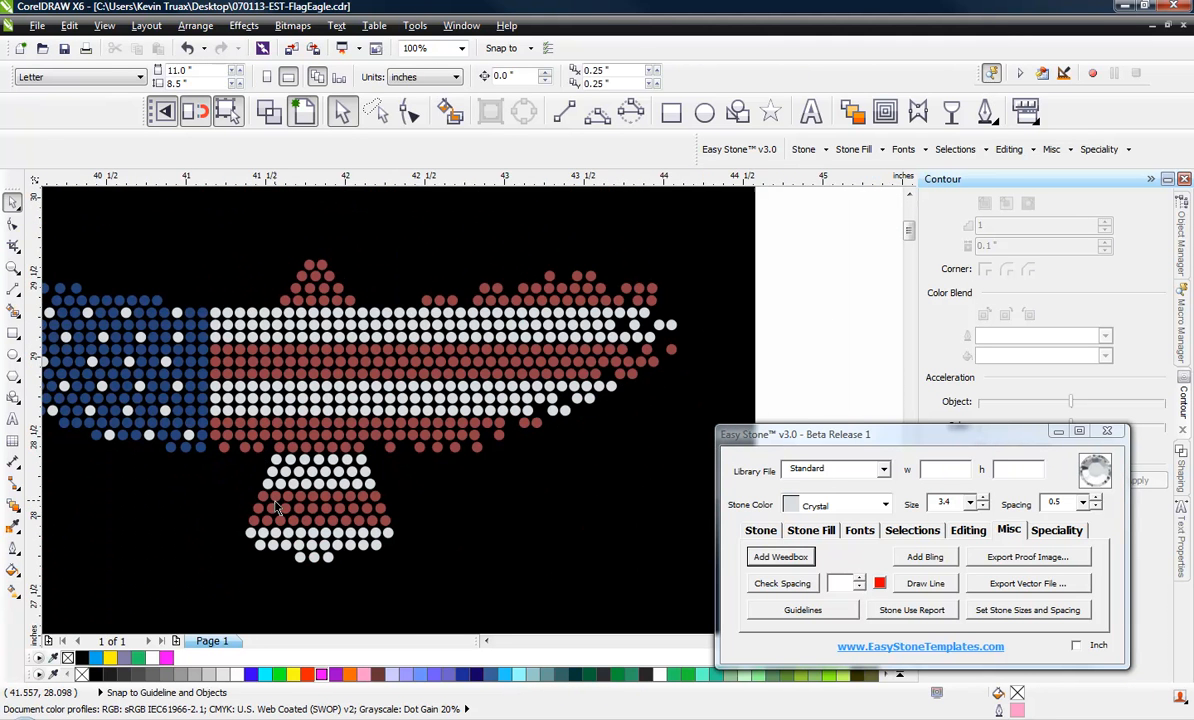
Delete the leftmost and the second-from-right Crystal stones in the third-lowest row of the tail
scroll(375, 470, up, 1)
scroll(330, 450, down, 1)
scroll(305, 502, up, 1)
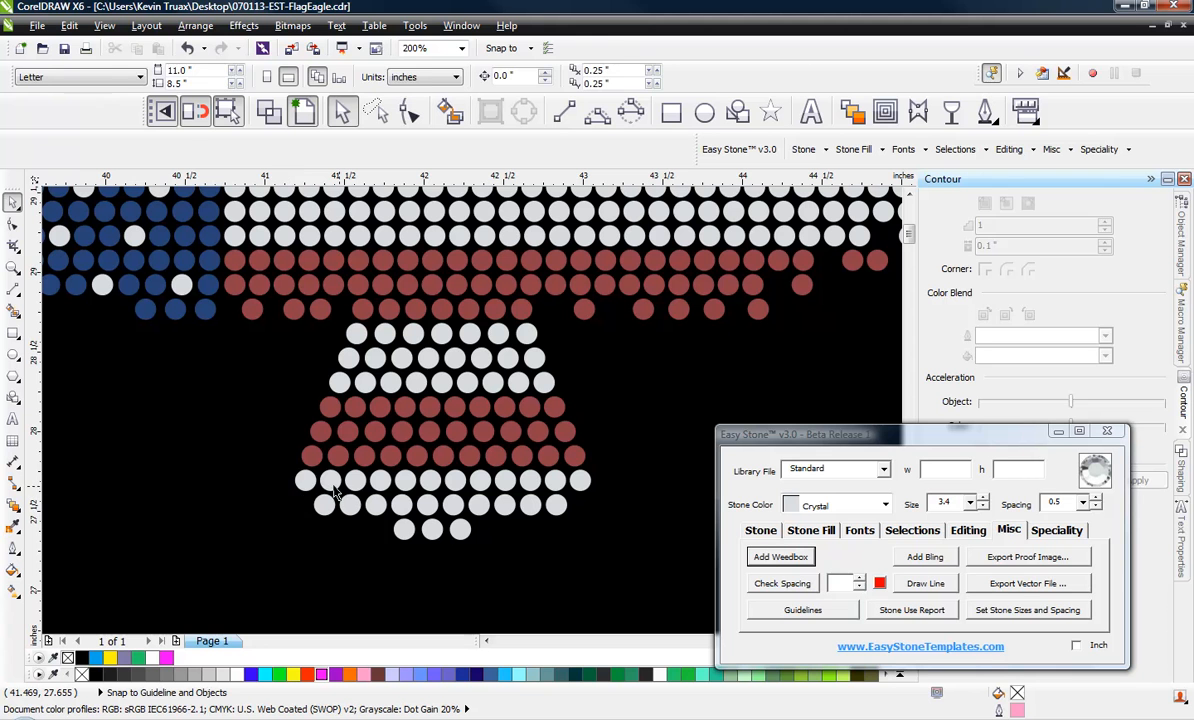
click(305, 481)
key(Delete)
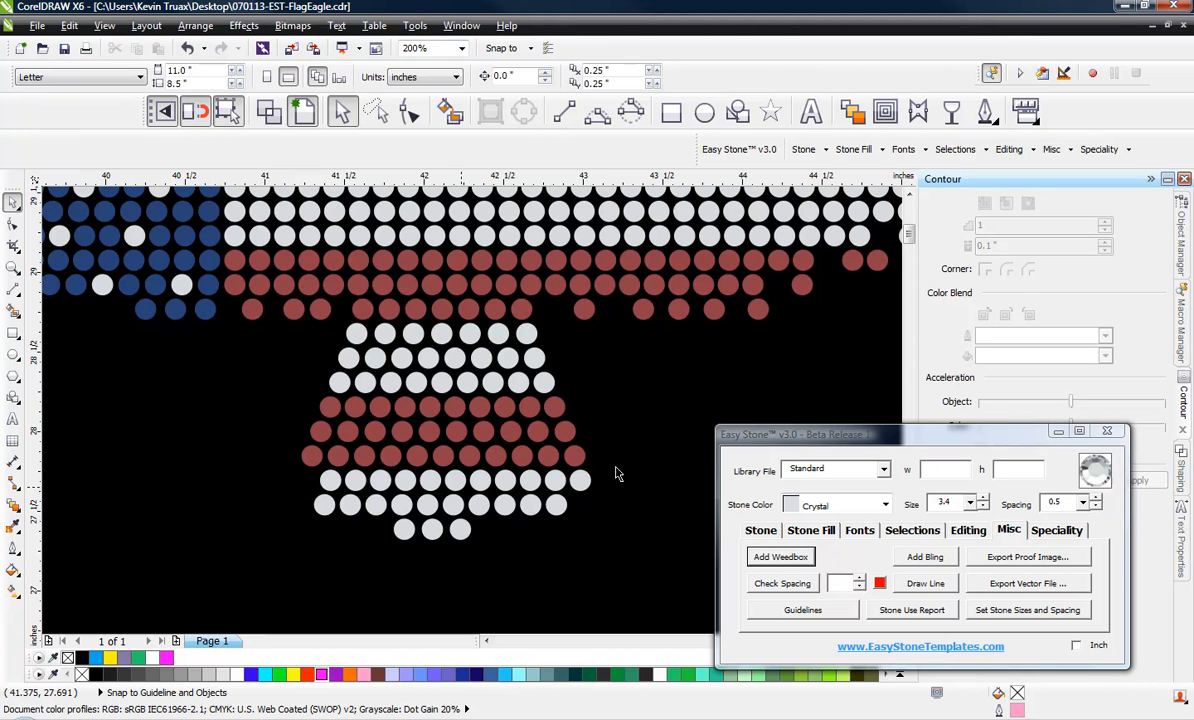
click(556, 481)
key(Delete)
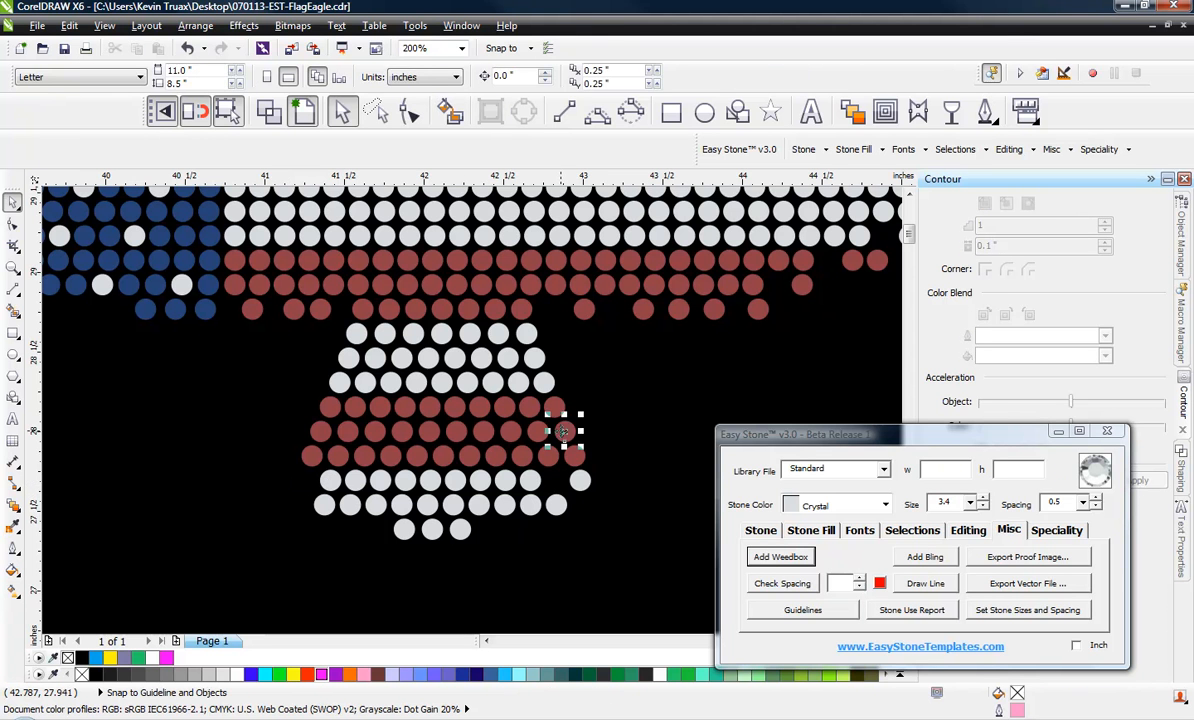
Delete the rightmost stones of the tail's middle red row and its third Crystal row from the top
click(565, 430)
key(Delete)
click(541, 379)
key(Delete)
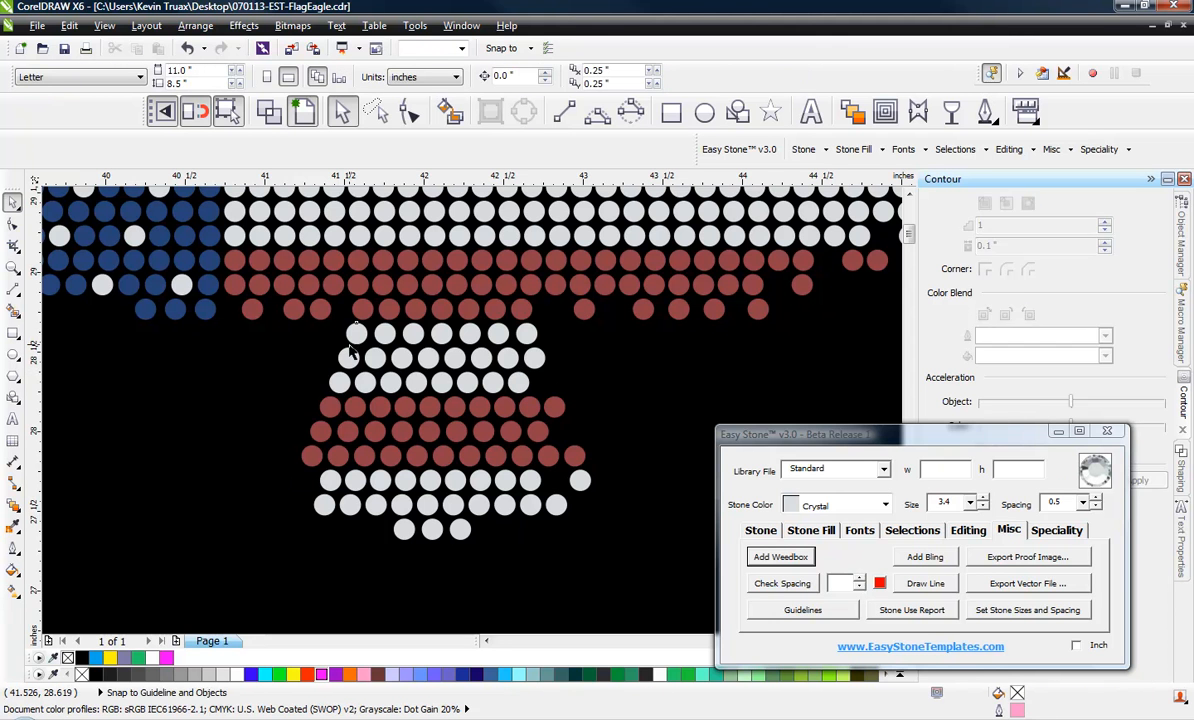
Delete the leftmost stones of the tail's first and third Crystal rows from the top
click(353, 338)
key(Delete)
click(340, 382)
key(Delete)
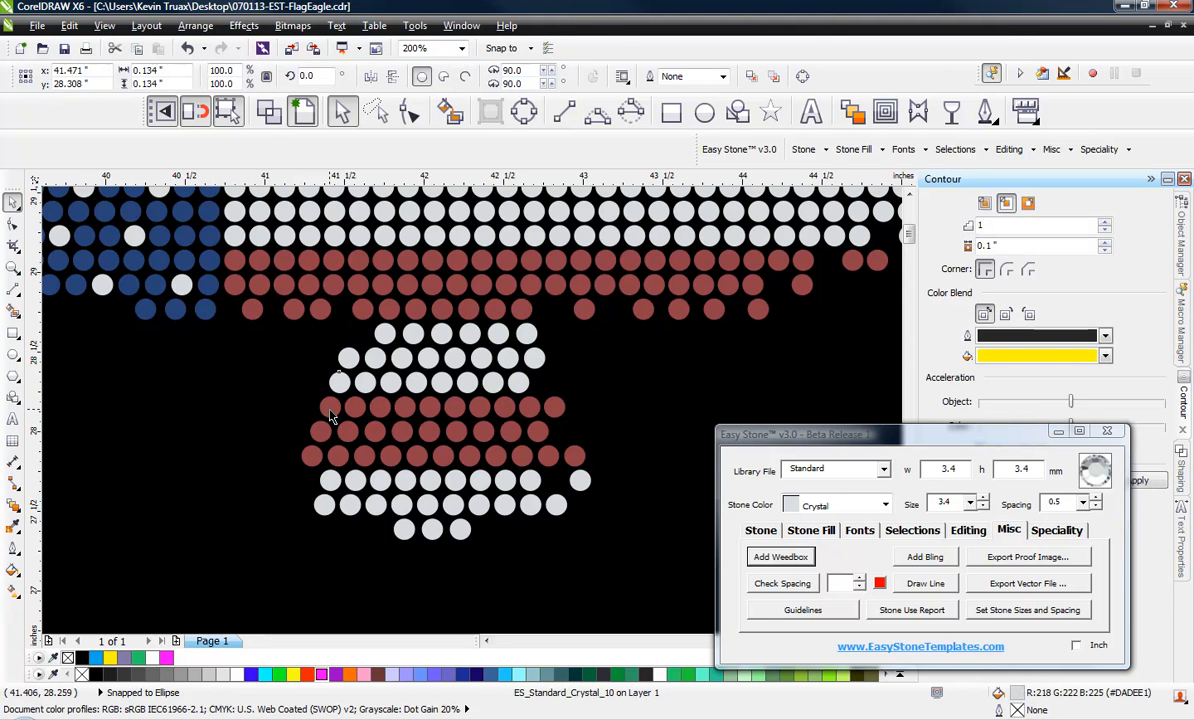
Delete the second stone from the left in the tail's upper red row and the leftmost stone in its middle red row
click(351, 415)
key(Delete)
click(321, 431)
key(Delete)
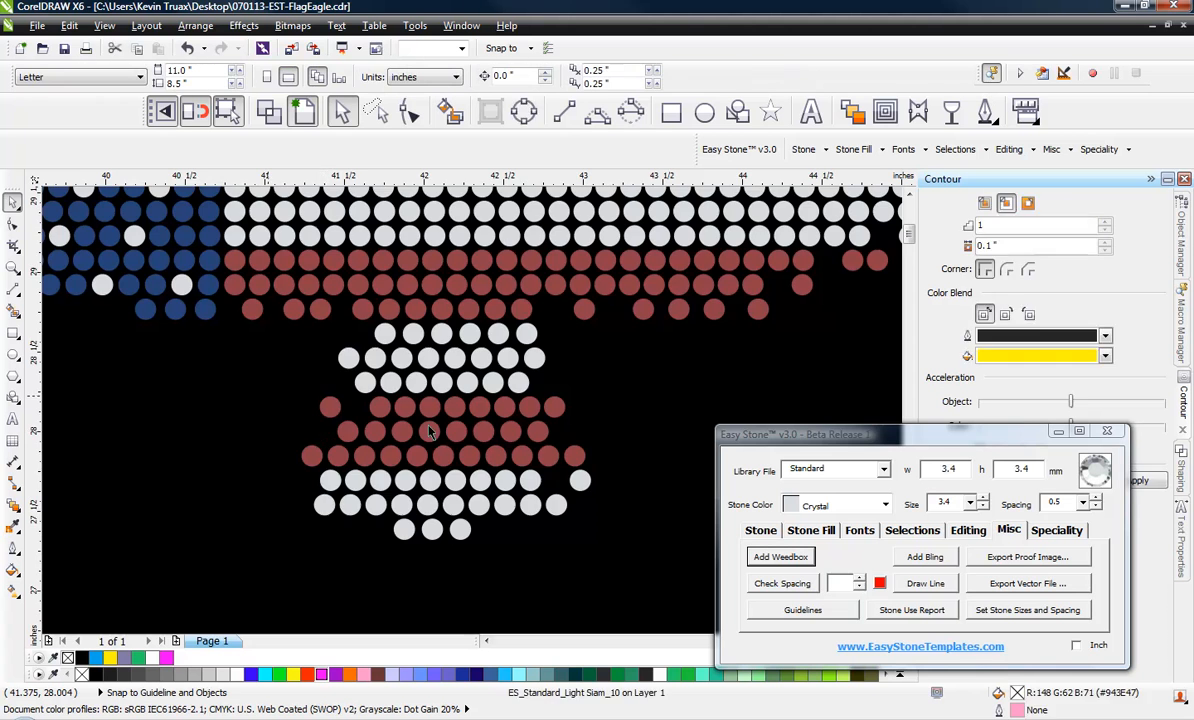
Select all the eagle's stones and run Easy Stone's Simulate to render them as realistic rhinestones
scroll(427, 425, down, 1)
scroll(456, 470, down, 1)
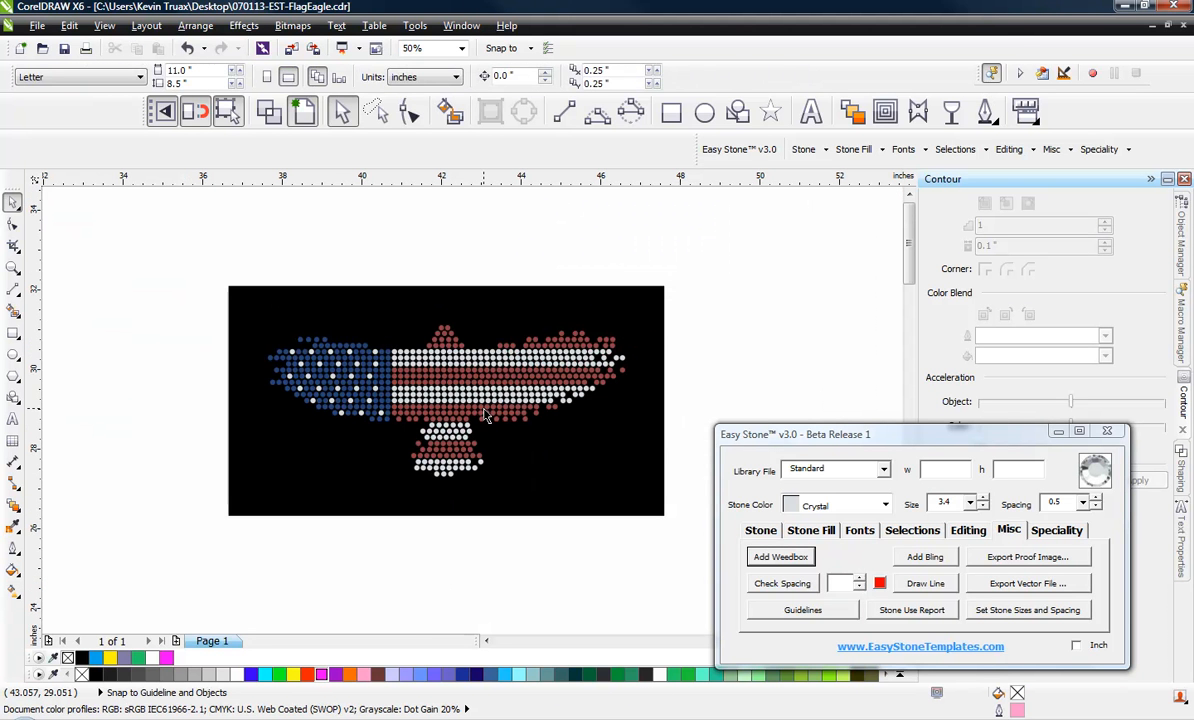
drag(186, 291, 662, 506)
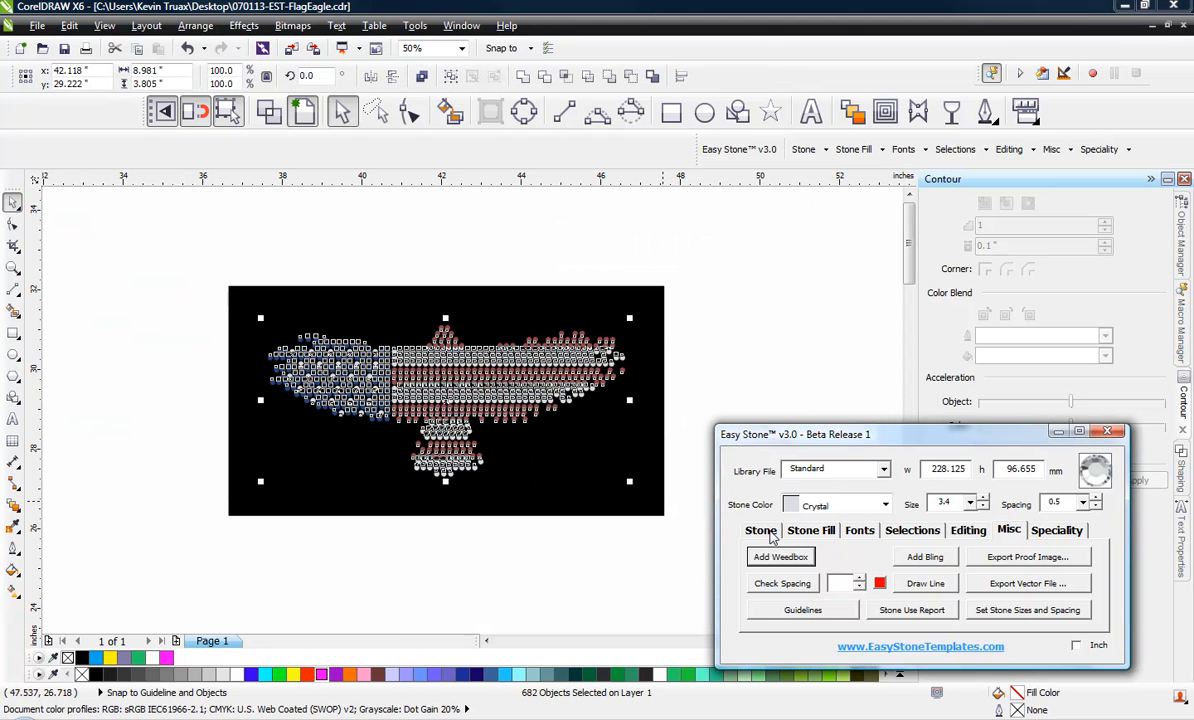
click(760, 530)
click(984, 585)
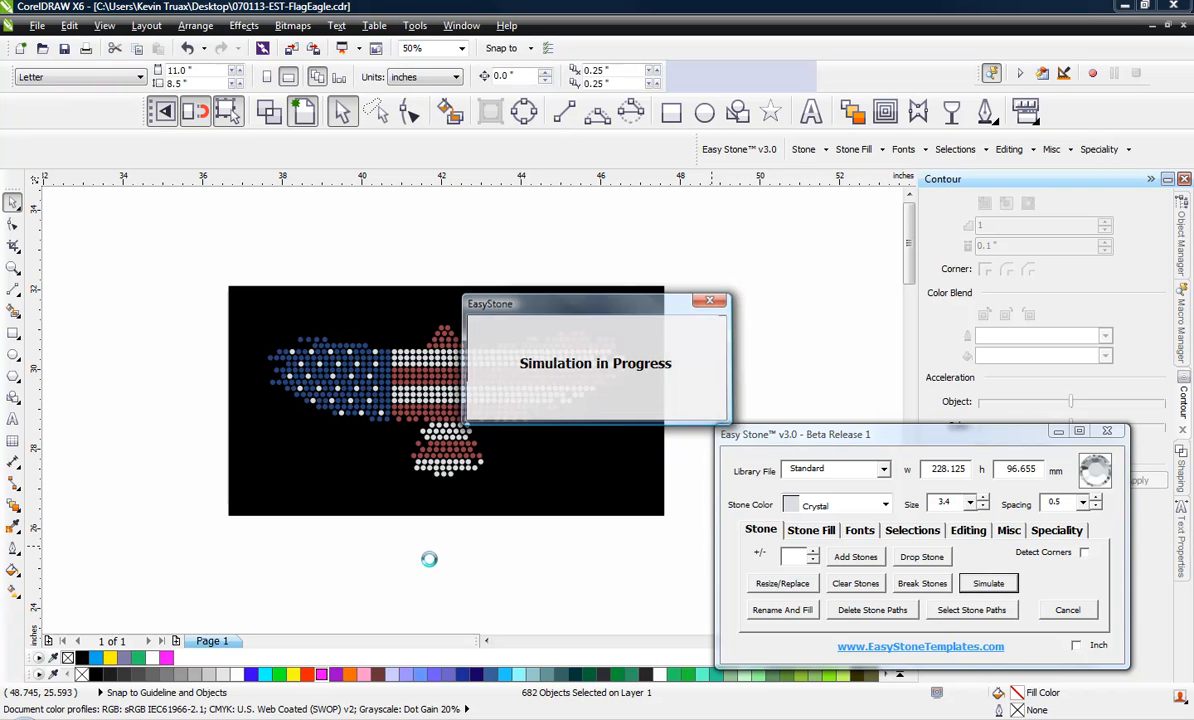
click(597, 398)
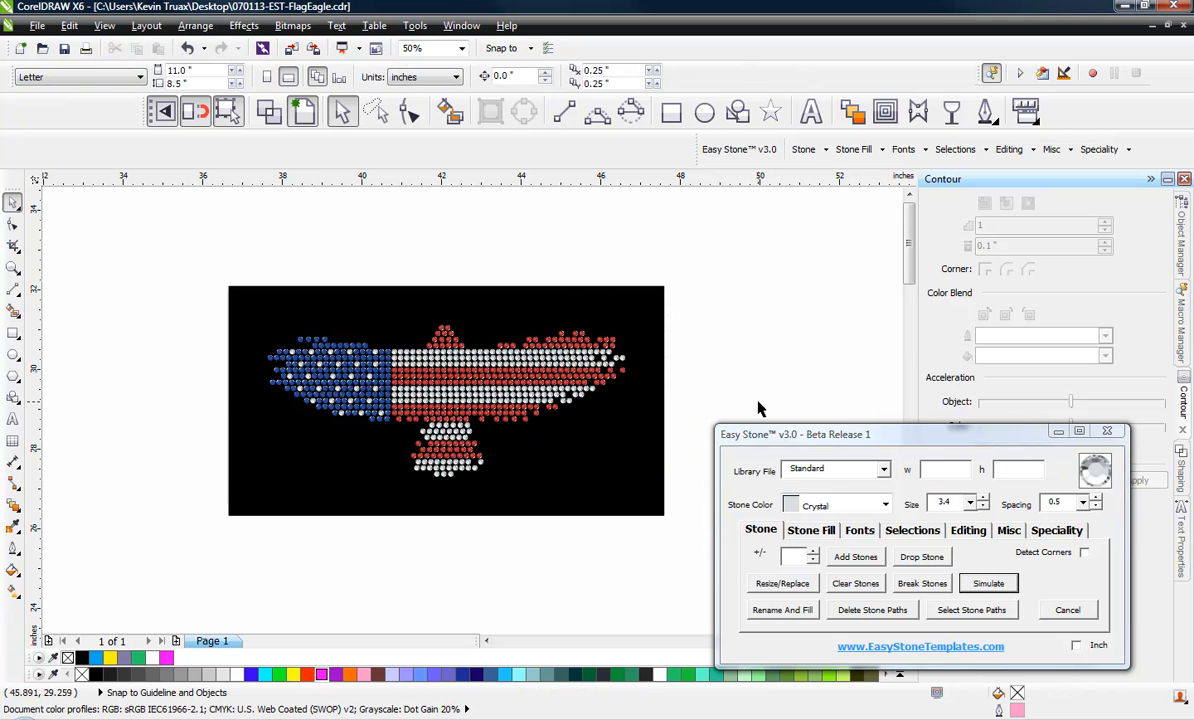
Run the Stone Use Report on all the eagle's stones and calculate the stone price
scroll(452, 382, up, 2)
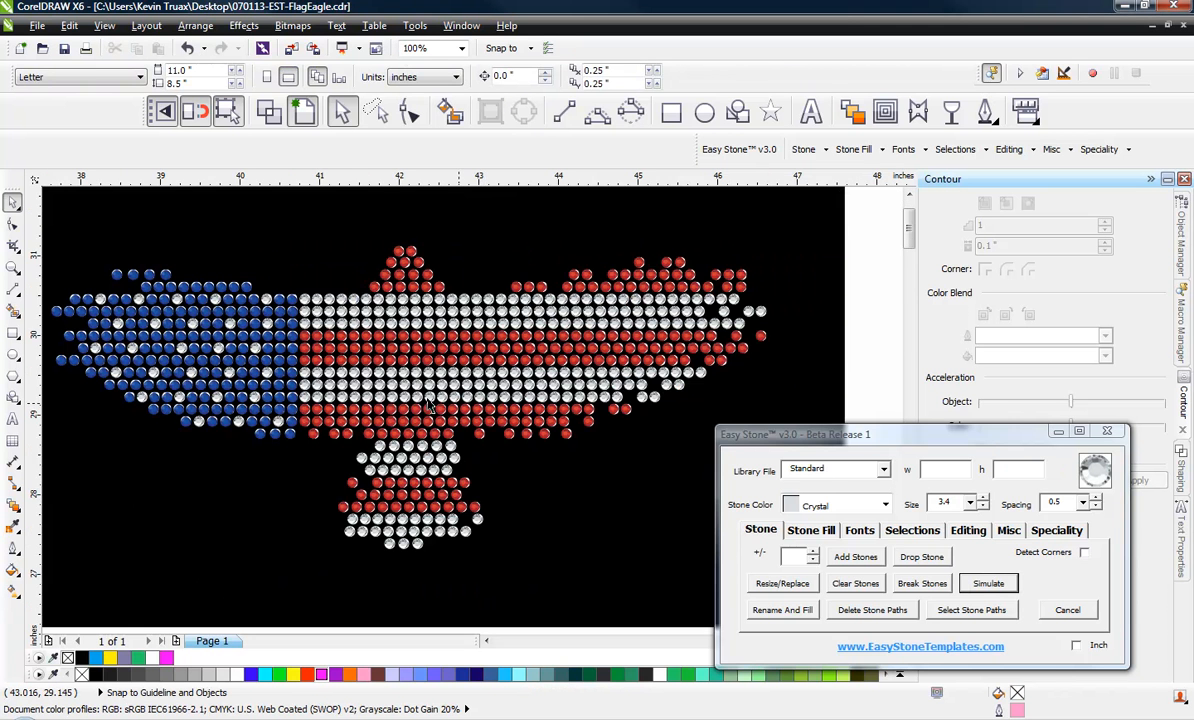
scroll(386, 373, down, 4)
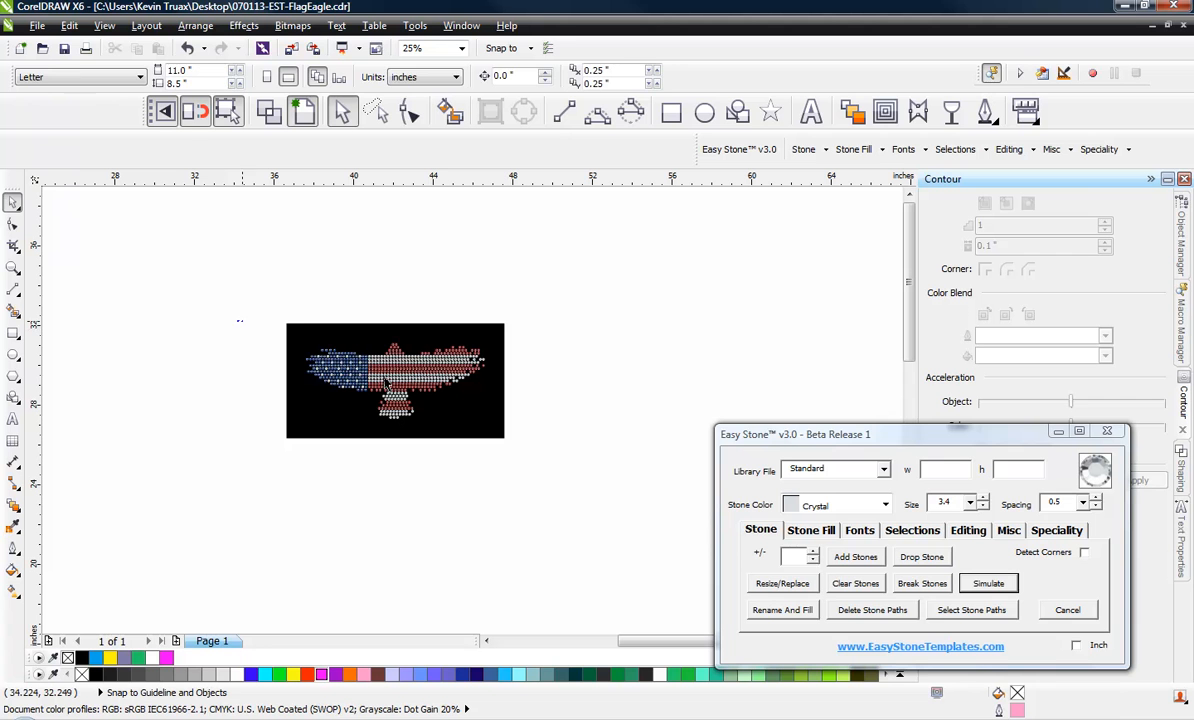
drag(229, 322, 528, 436)
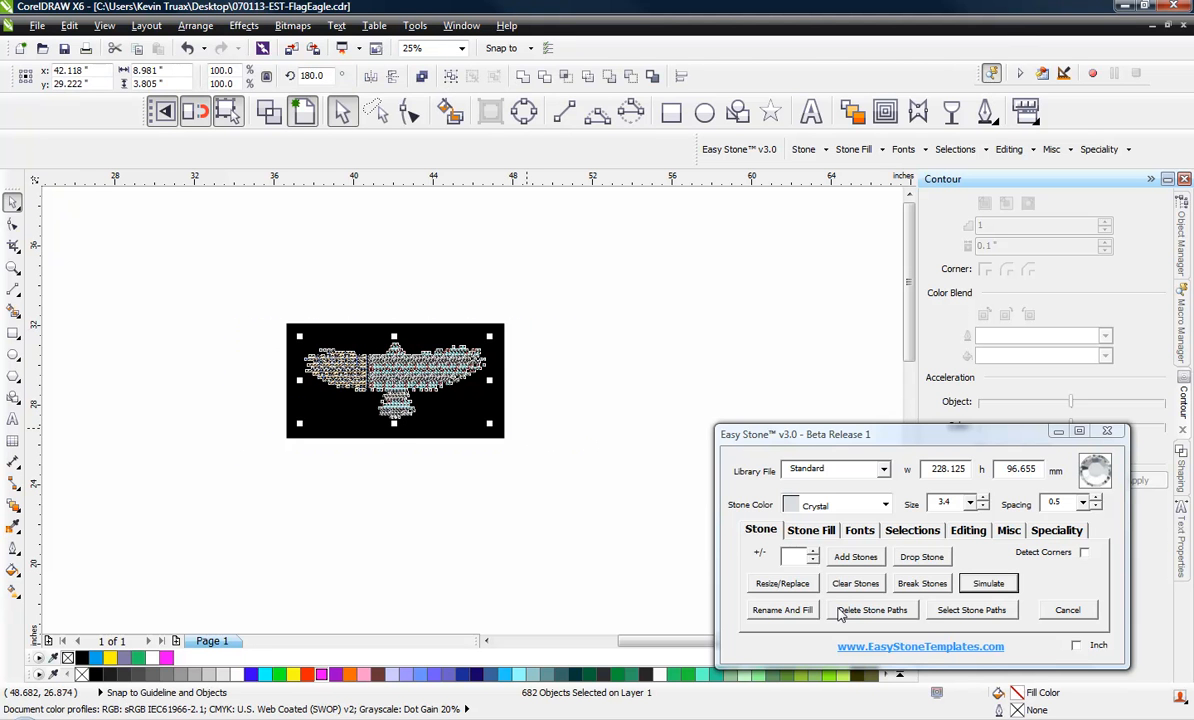
click(1006, 532)
click(912, 612)
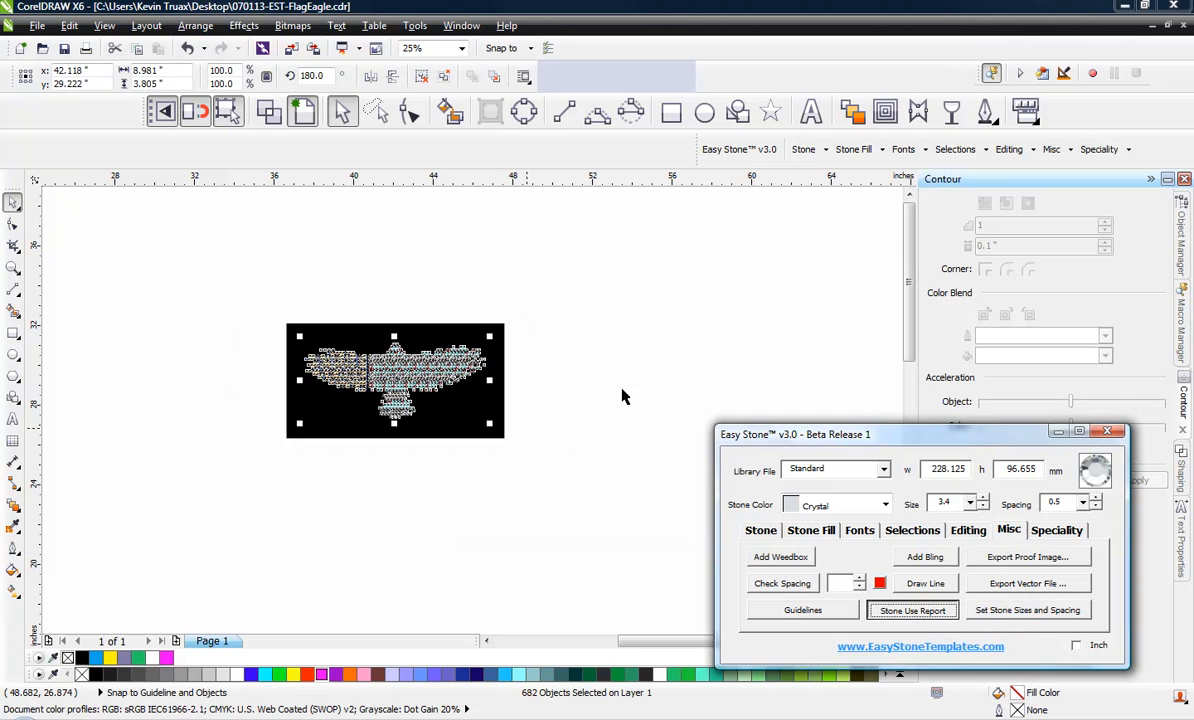
drag(918, 238, 797, 248)
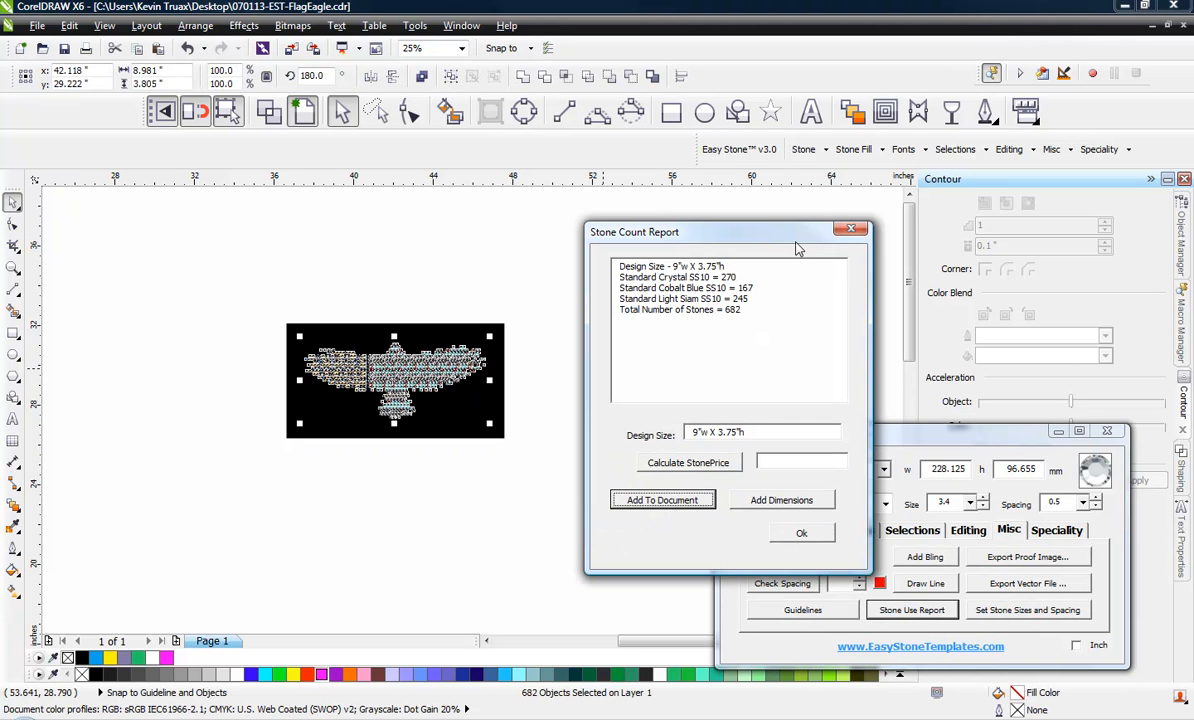
click(690, 464)
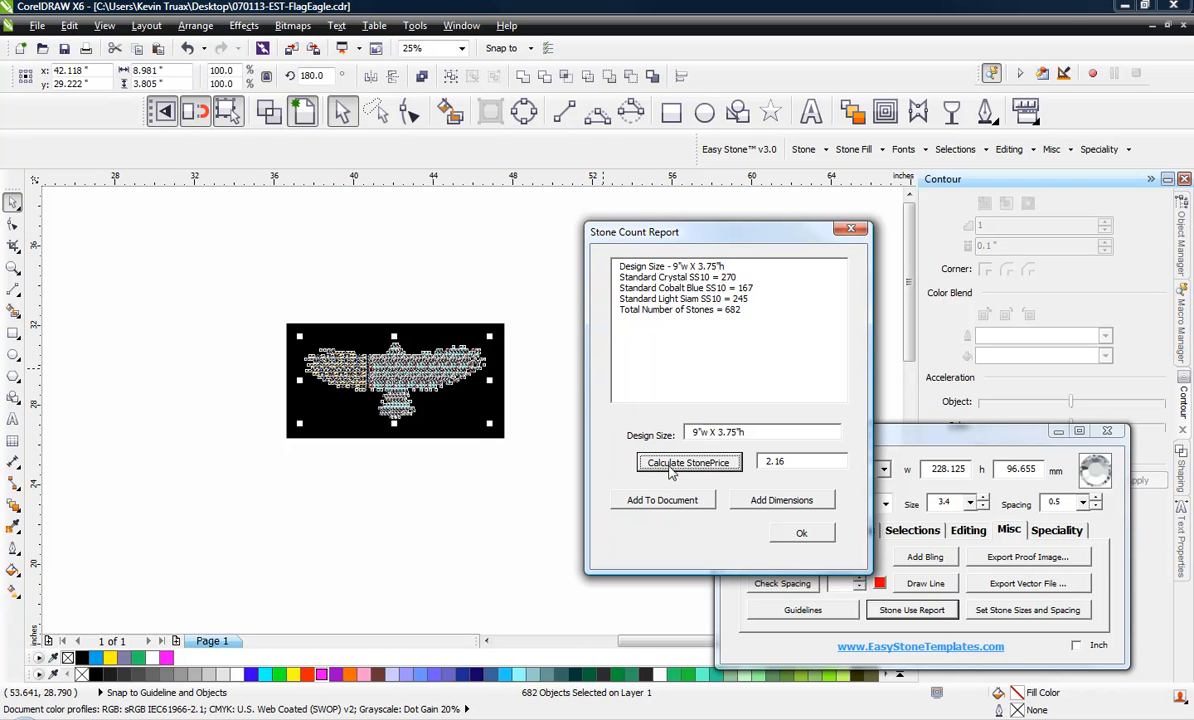
Add the 9"w X 3.75"h dimensions text from the stone report beneath the eagle's tail on the black weedbox
click(795, 505)
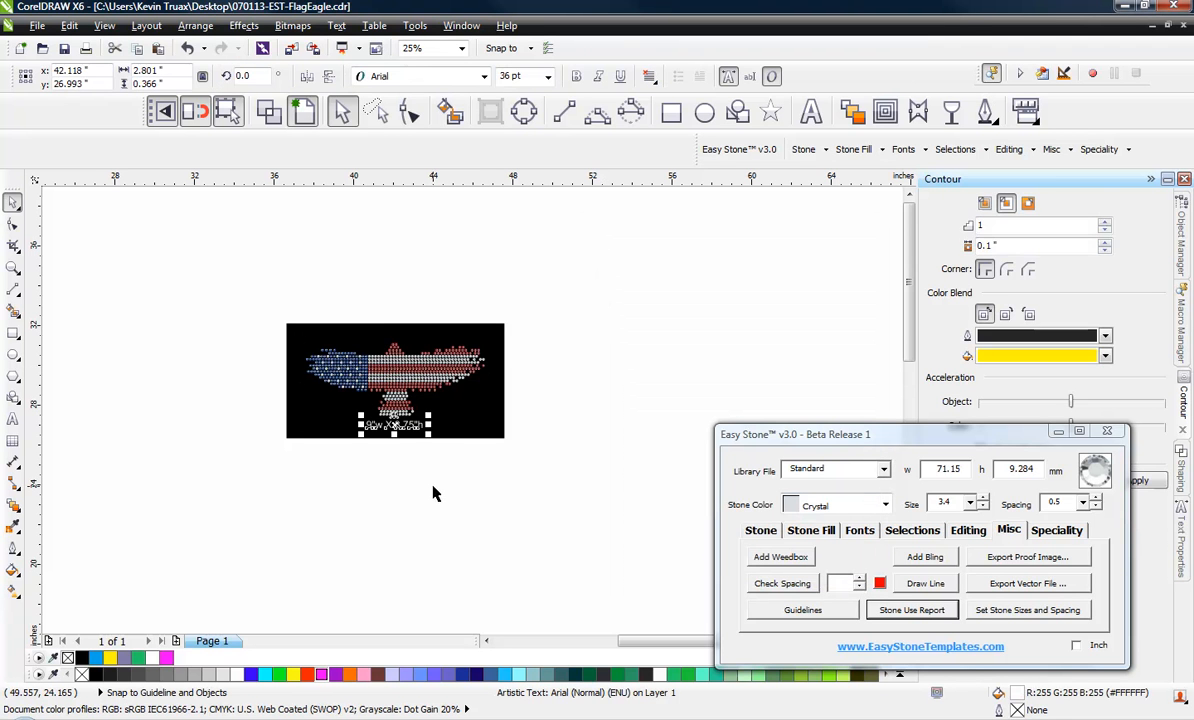
scroll(380, 424, up, 2)
click(418, 436)
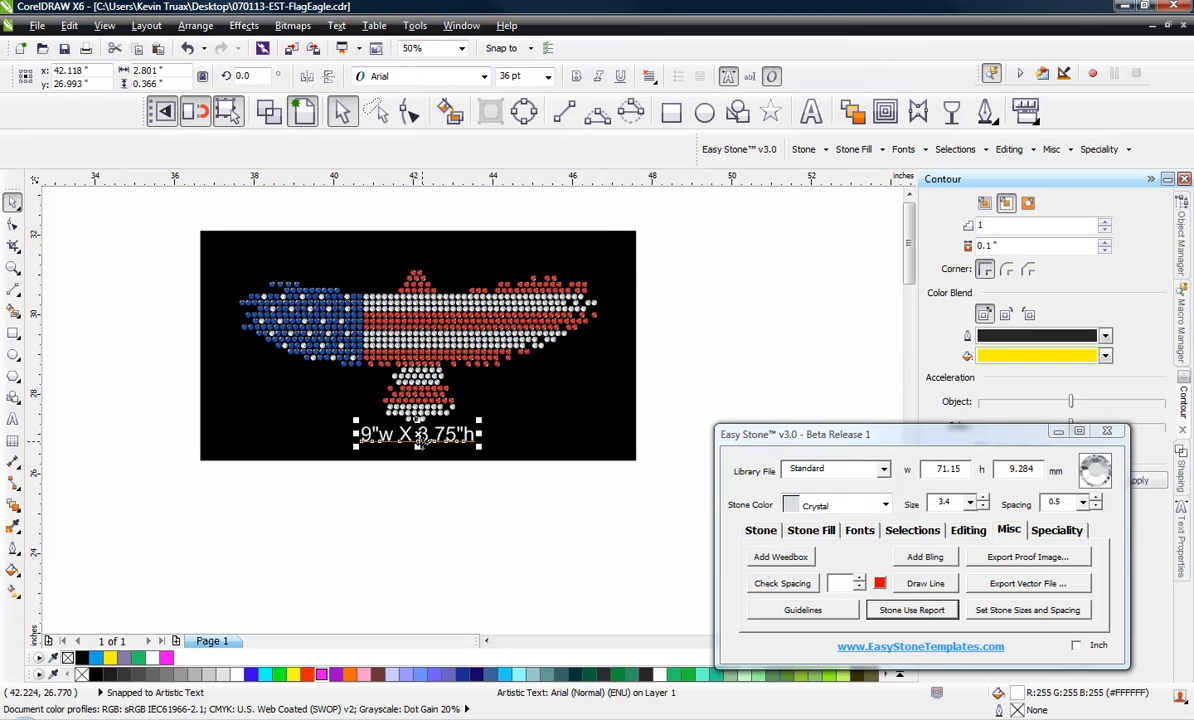
click(430, 500)
Use Add Bling to place 12 mm sparkles on the striped wing's tip and lower edge, below the head, and on two Crystal stars in the blue wing
scroll(275, 280, up, 1)
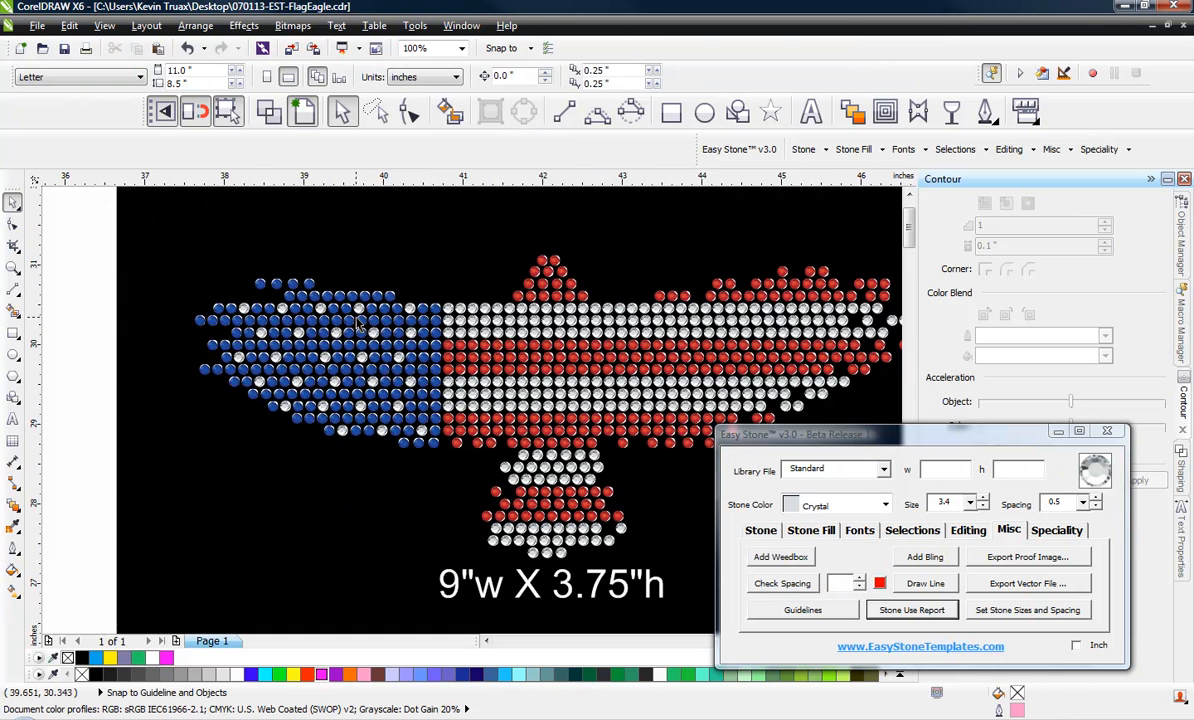
scroll(463, 322, down, 1)
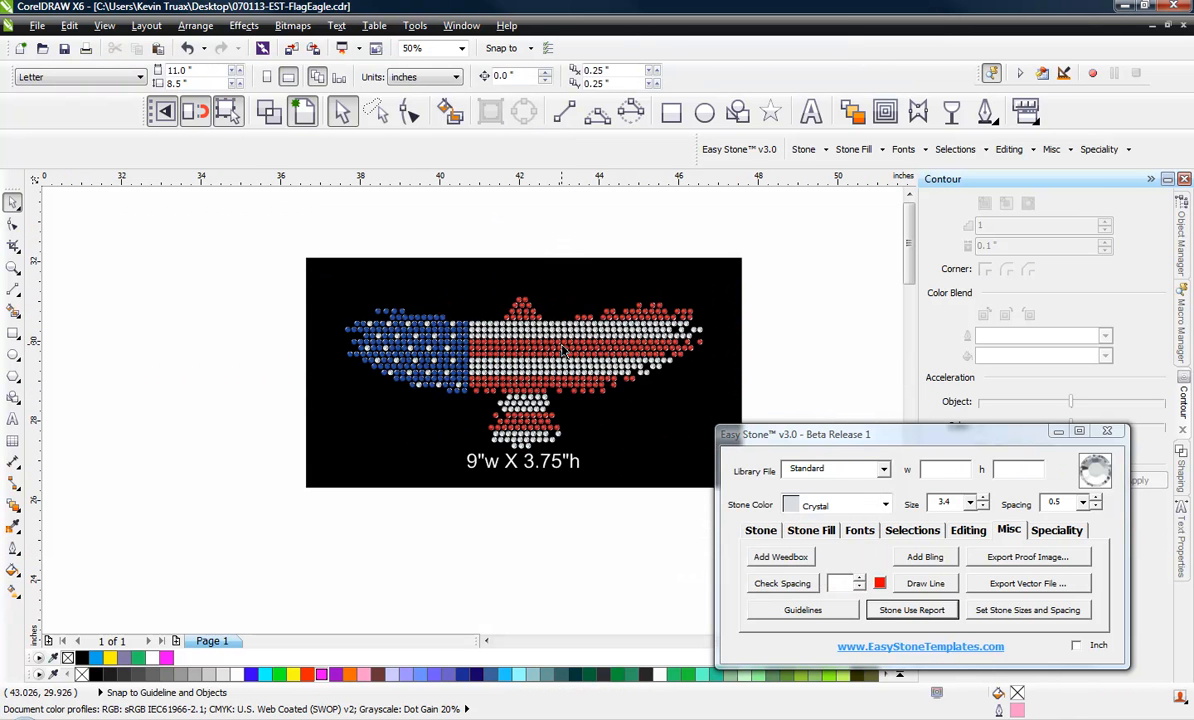
scroll(563, 349, up, 1)
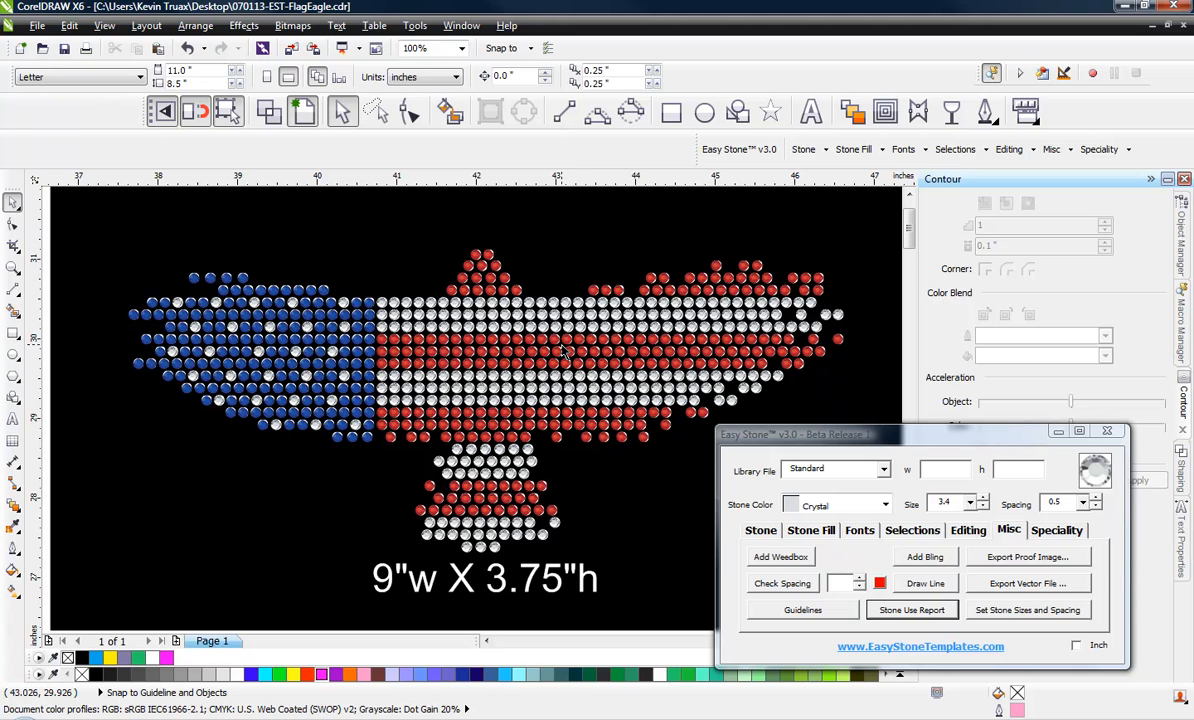
click(1010, 535)
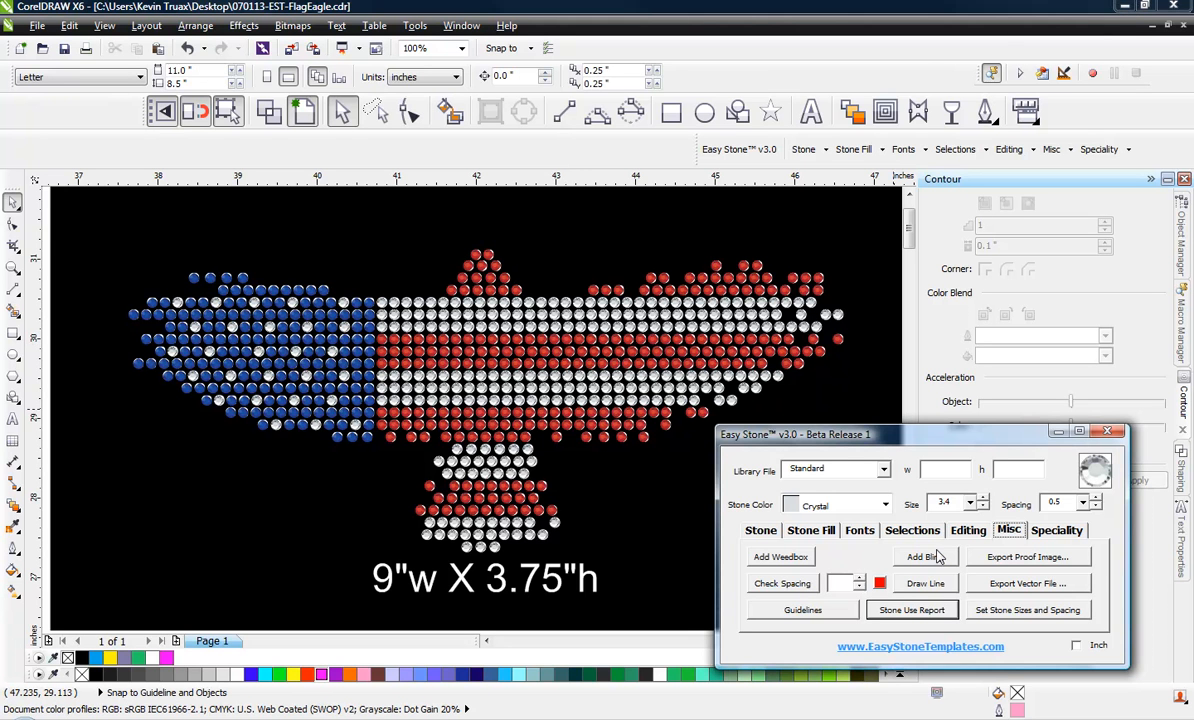
click(922, 558)
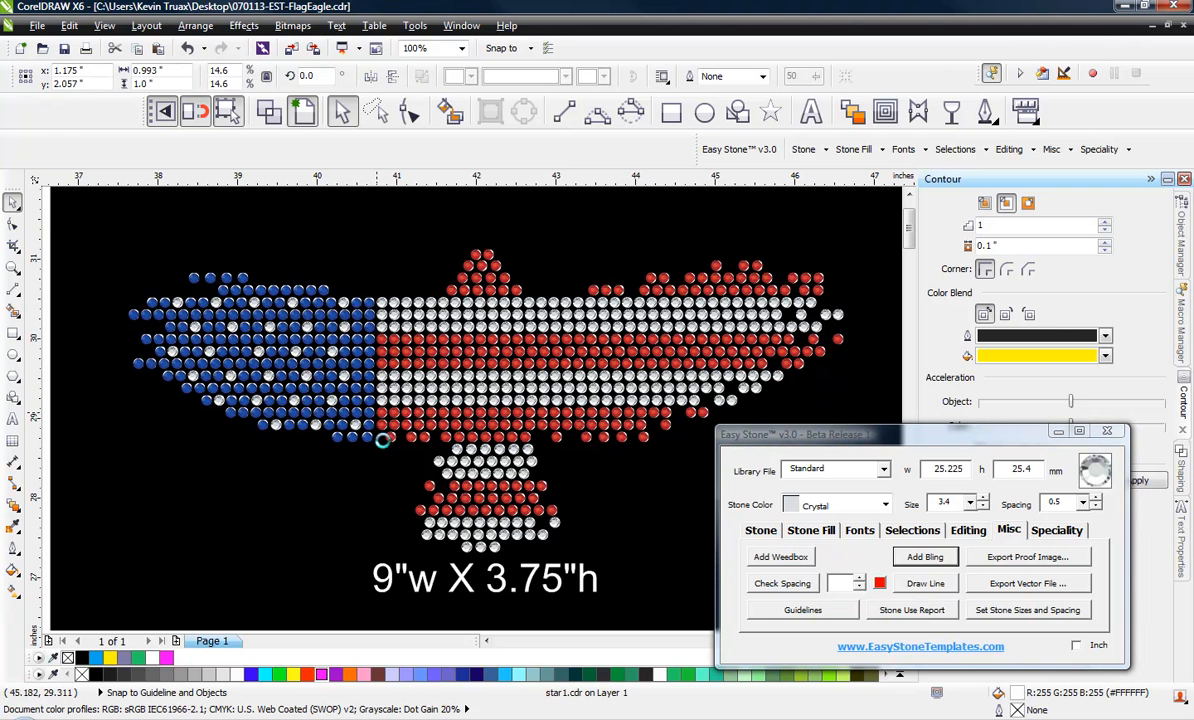
click(826, 318)
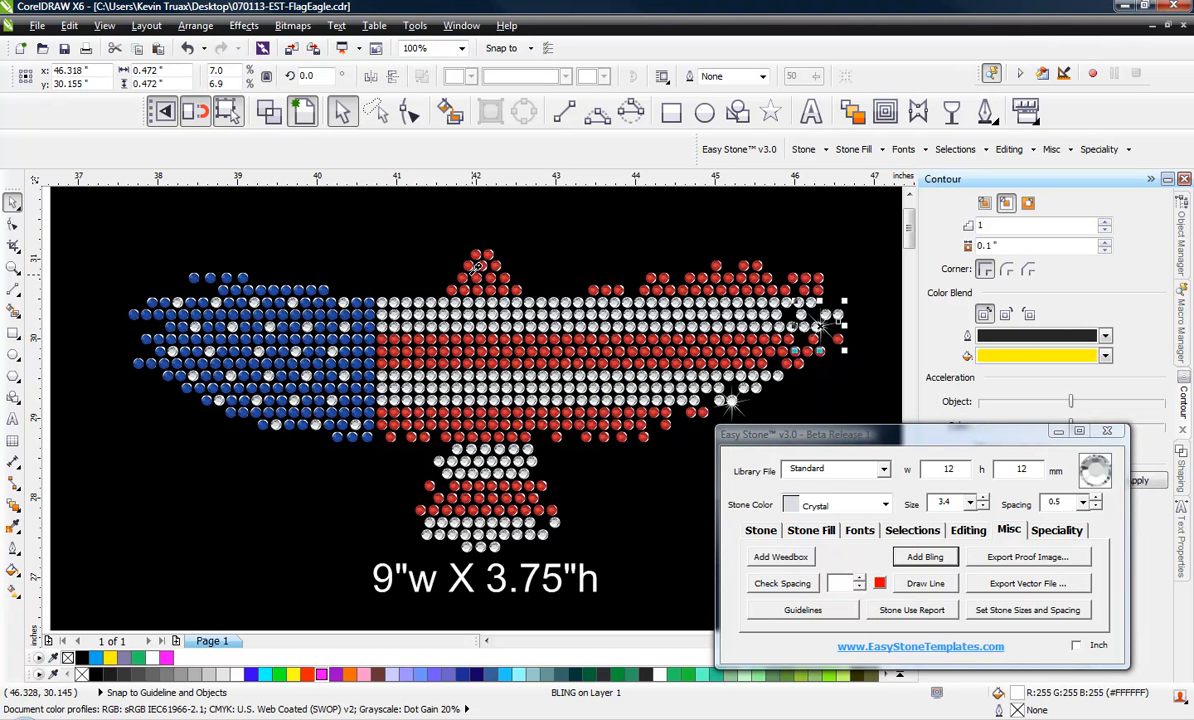
click(255, 300)
click(172, 350)
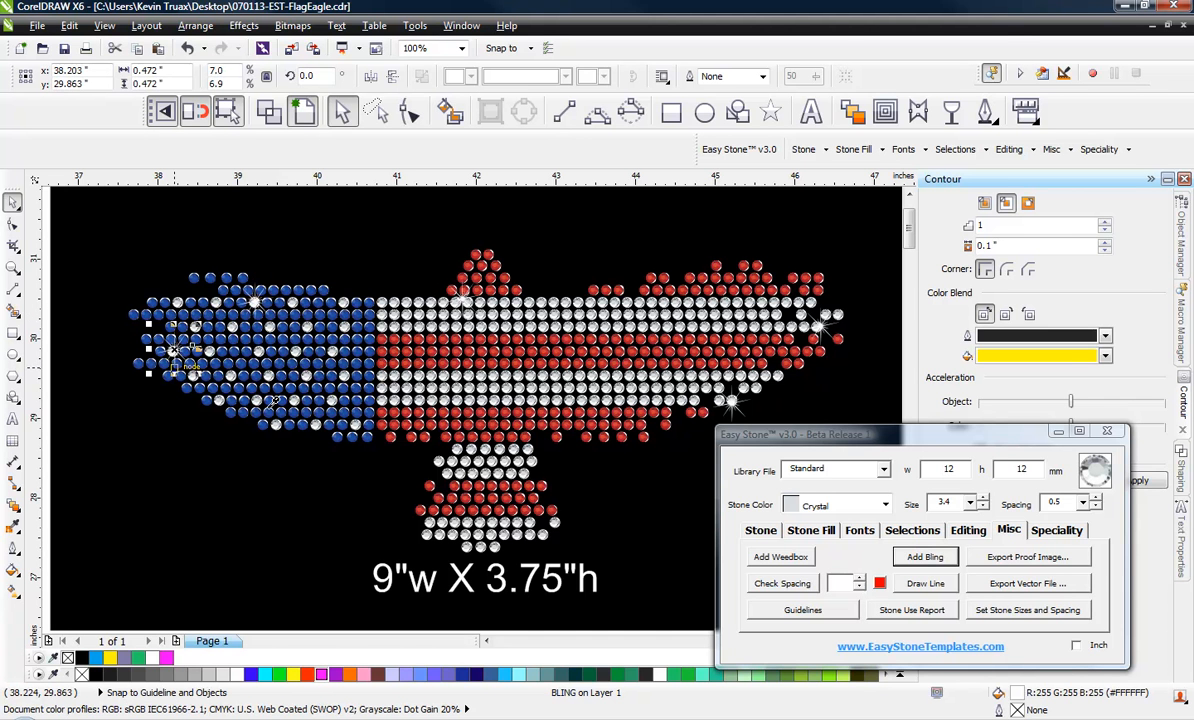
Place more 12 mm sparkles on the blue wing's lower edge and upper tip, the tail, two white stripes and the lowest red stripe
click(315, 428)
click(445, 462)
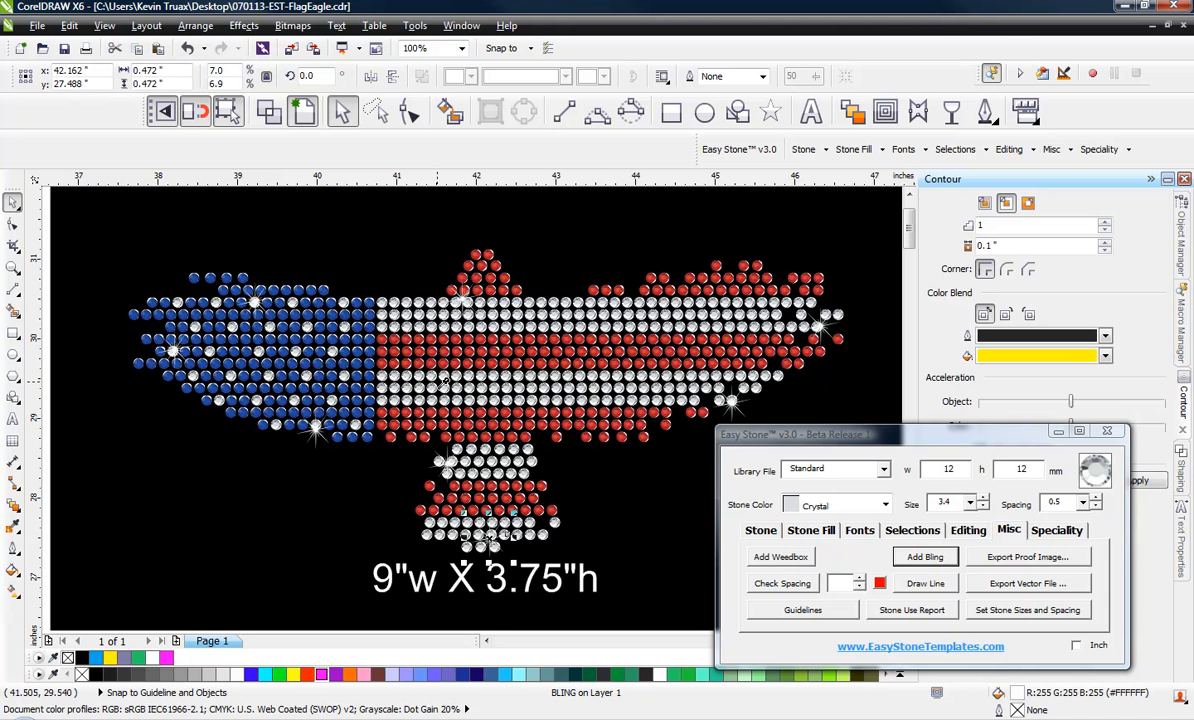
click(438, 385)
click(614, 320)
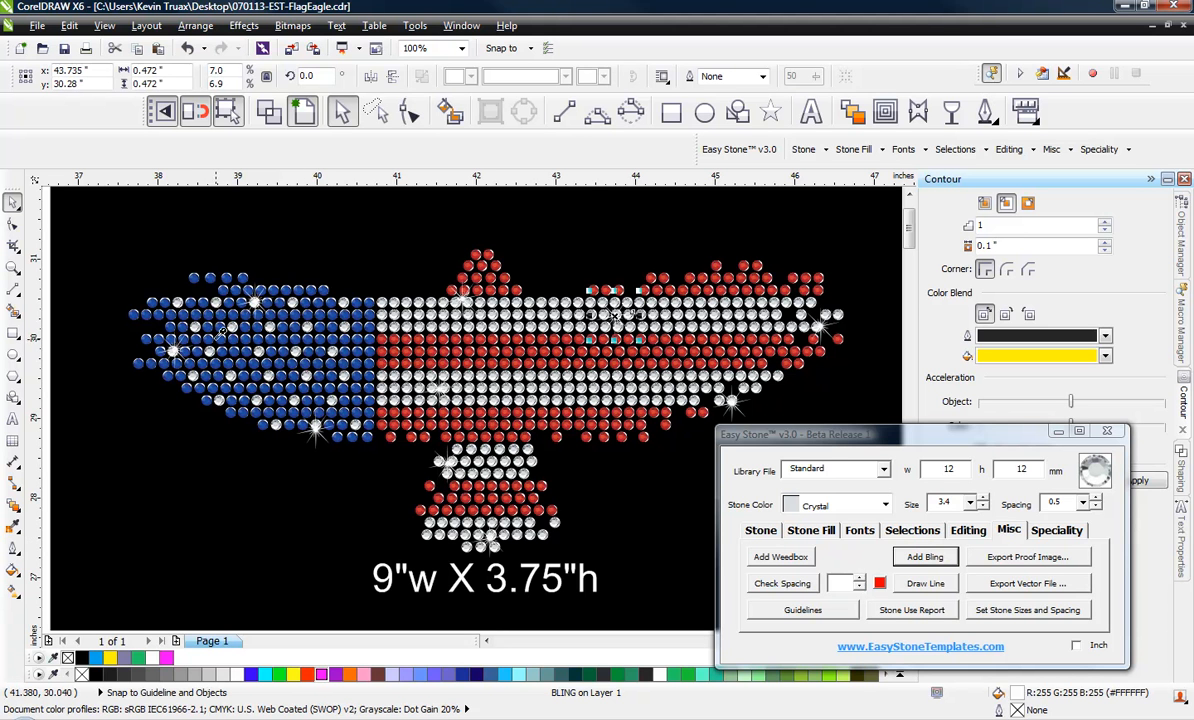
click(195, 274)
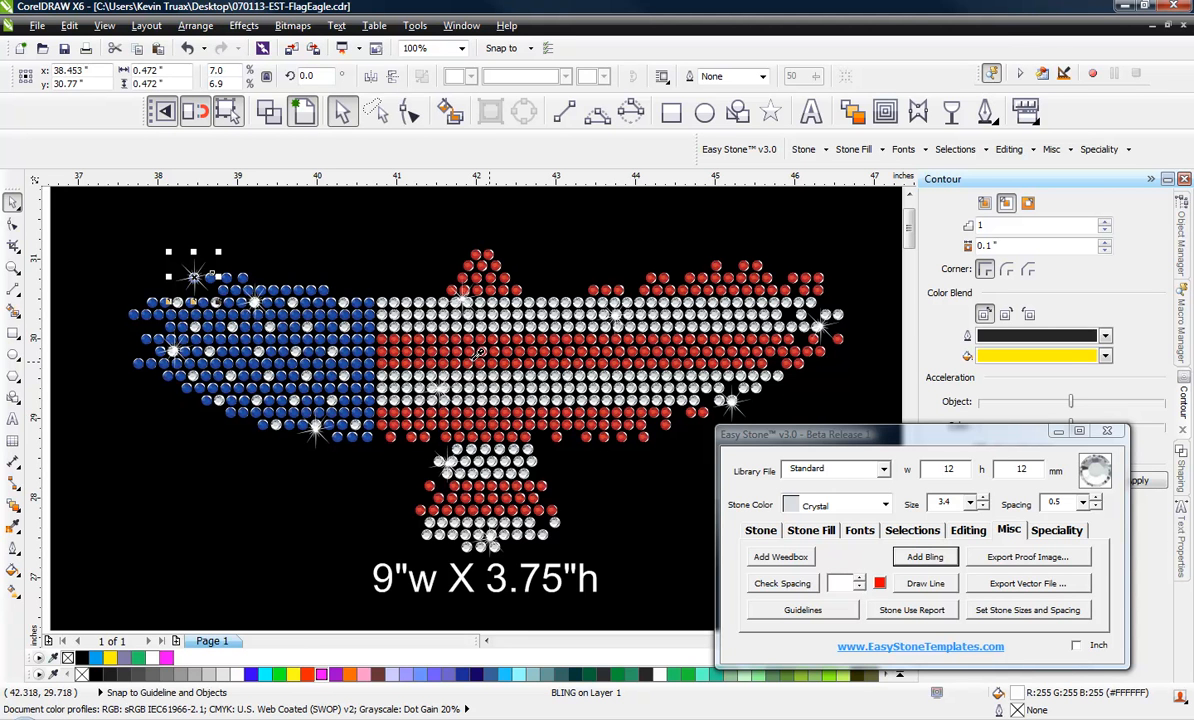
click(585, 421)
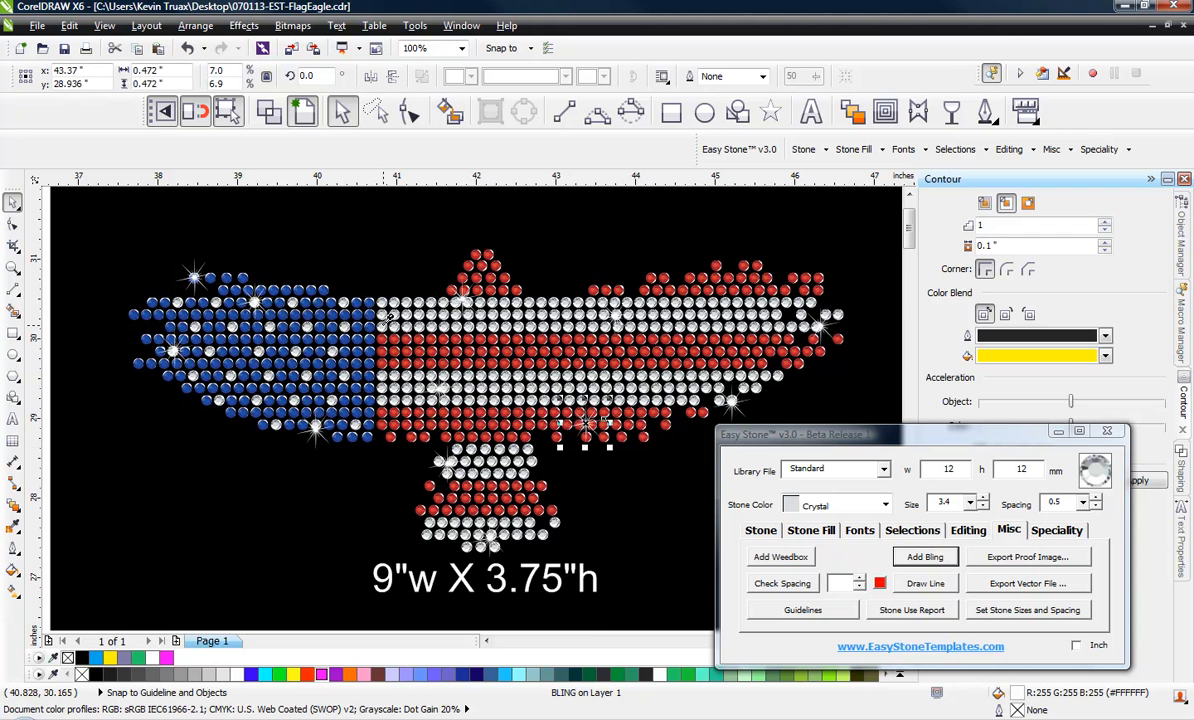
Examine the vector sparkle on the blue wing's lower edge at close range
scroll(300, 440, up, 4)
scroll(369, 427, down, 2)
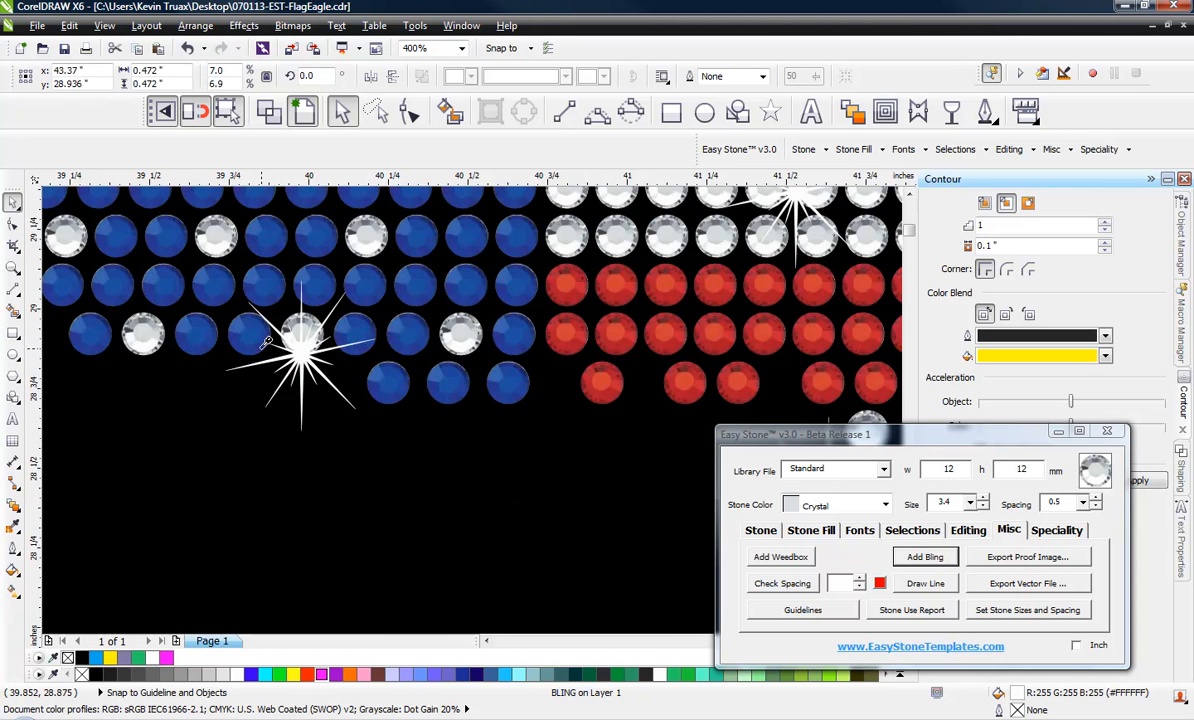
scroll(262, 320, up, 3)
scroll(325, 357, down, 2)
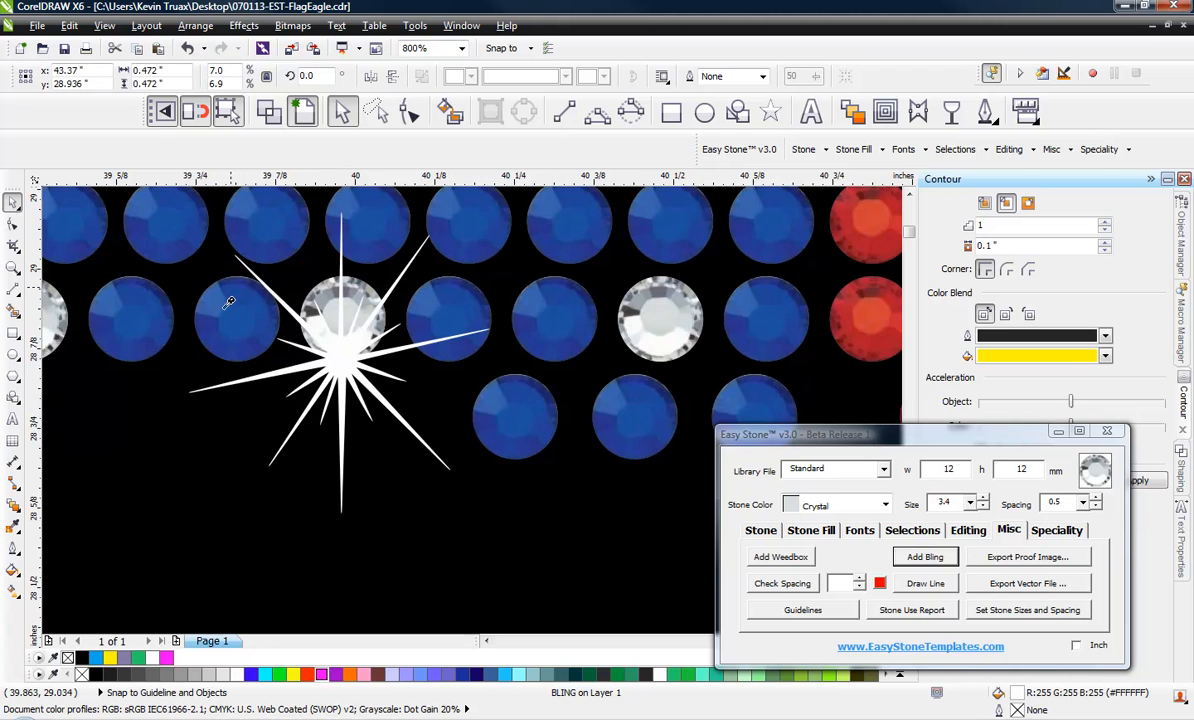
scroll(300, 340, up, 1)
scroll(379, 406, down, 3)
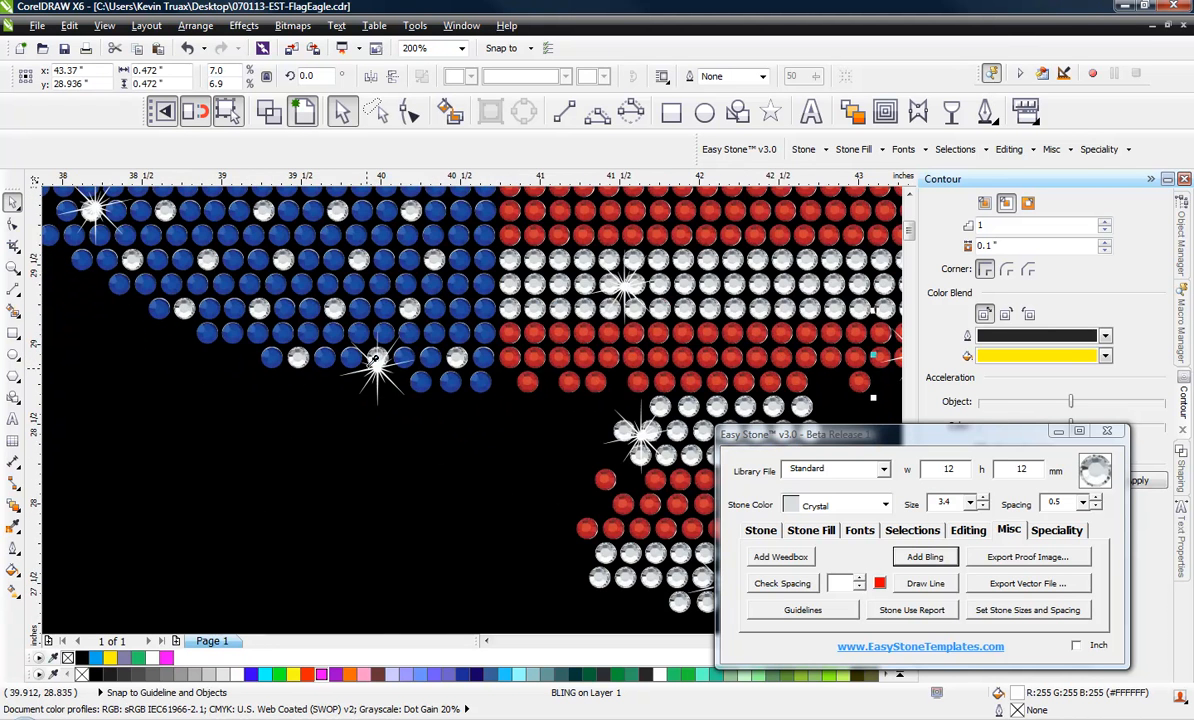
scroll(379, 406, up, 2)
scroll(375, 352, up, 1)
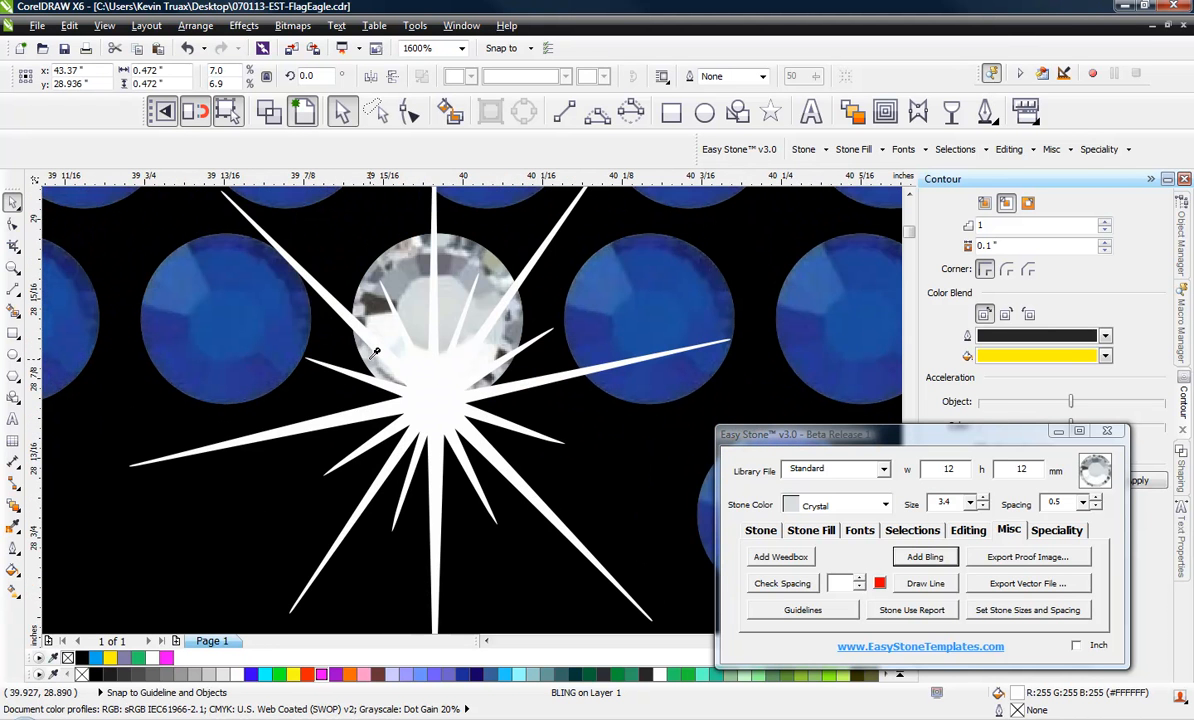
End the bling placement so the sparkles are softened into bitmaps, and check the soft glow up close and across the whole design
click(371, 366)
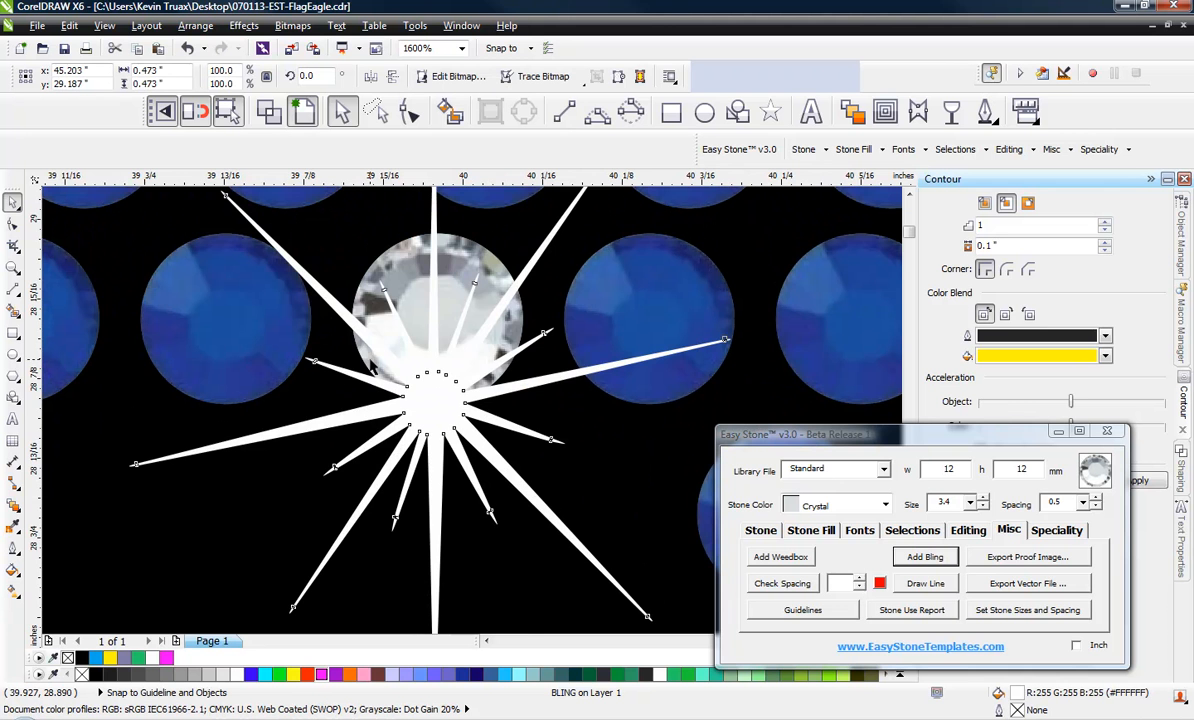
scroll(365, 400, up, 1)
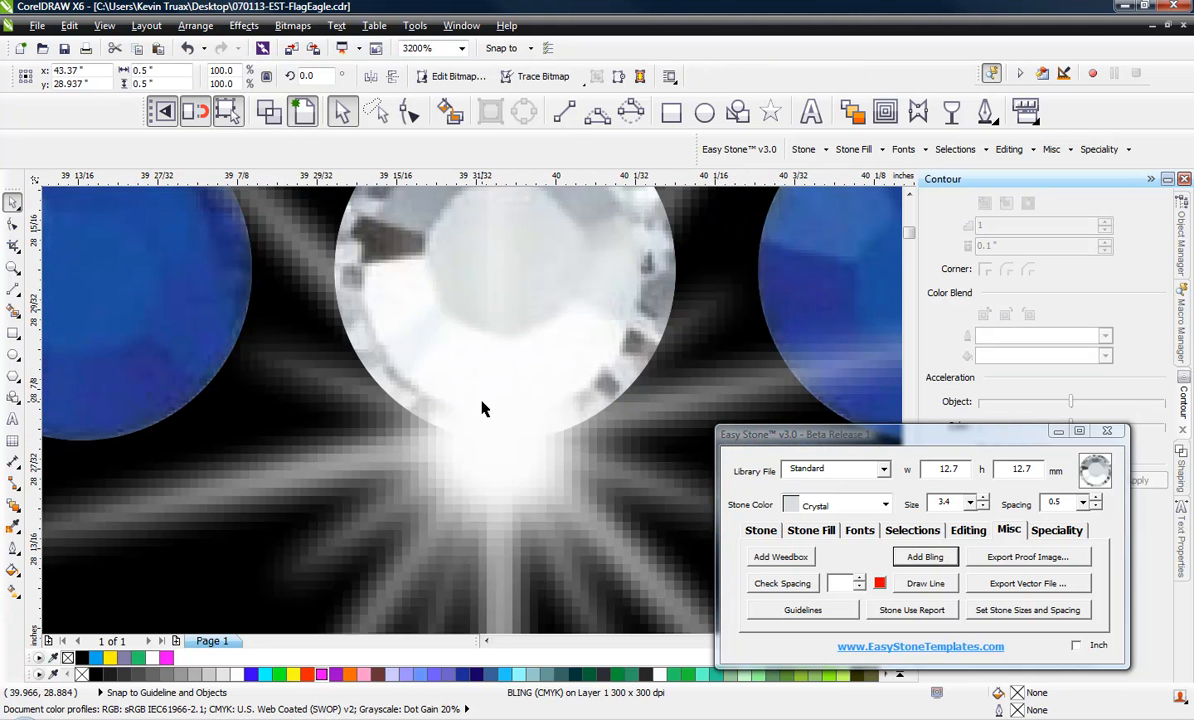
scroll(485, 408, down, 2)
scroll(482, 408, down, 3)
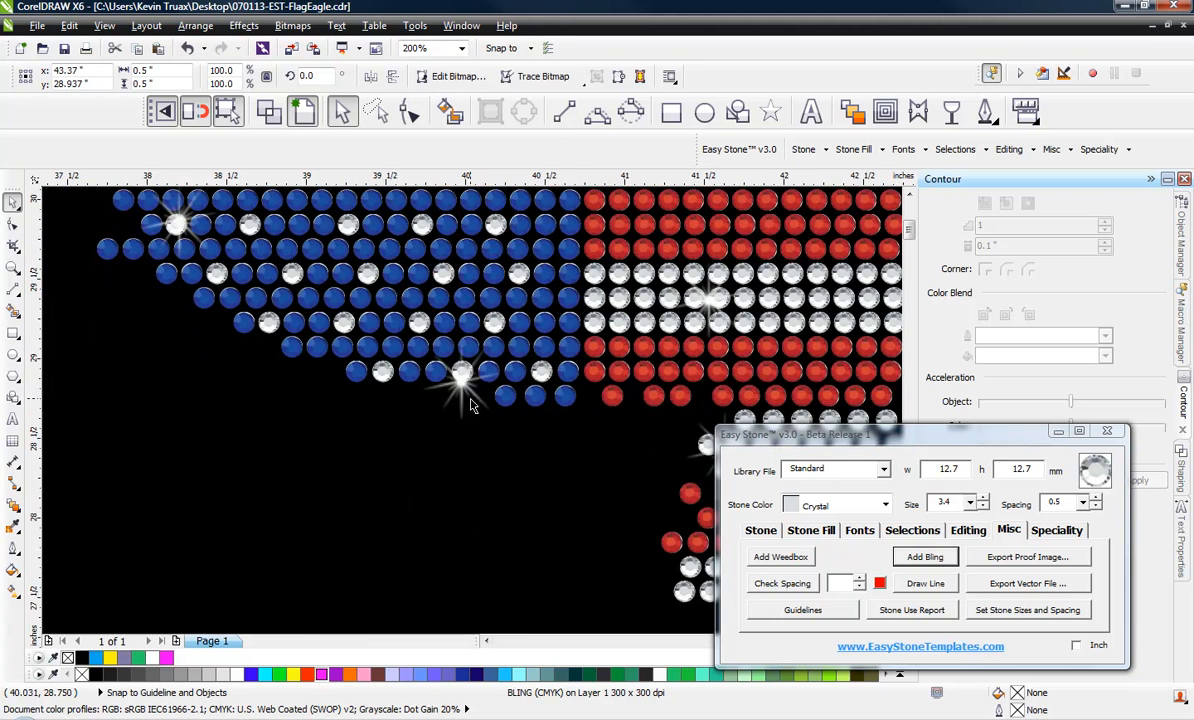
scroll(459, 373, down, 1)
scroll(449, 372, down, 2)
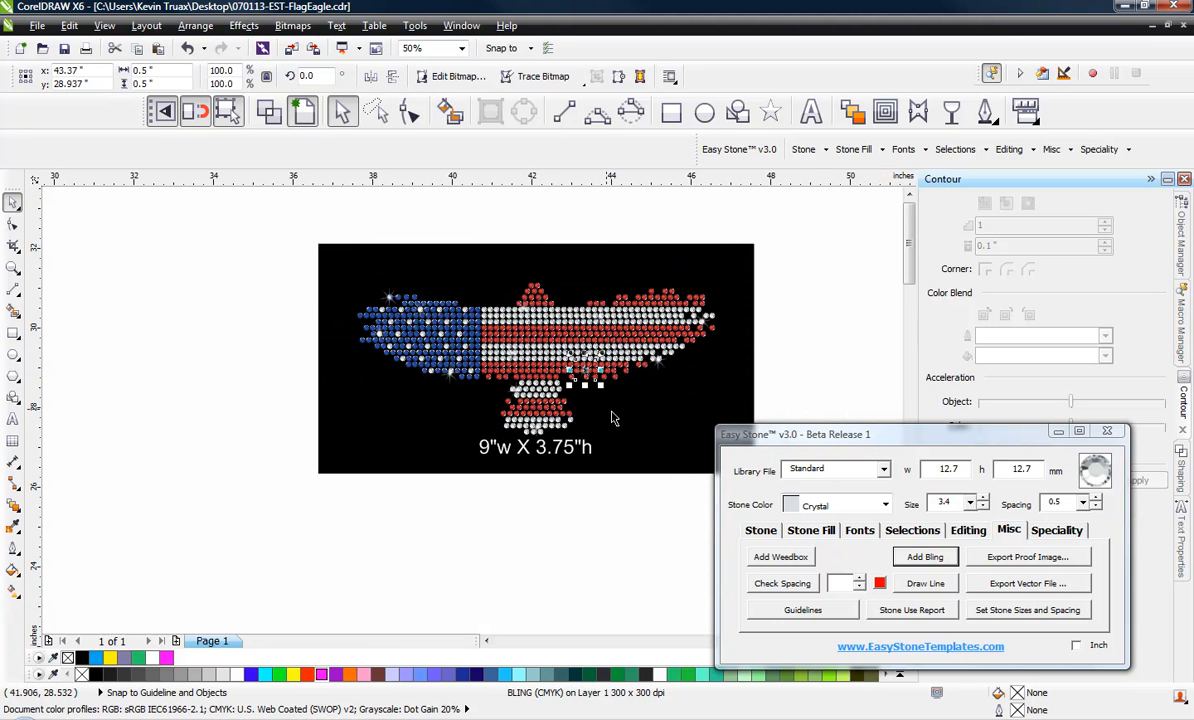
click(557, 544)
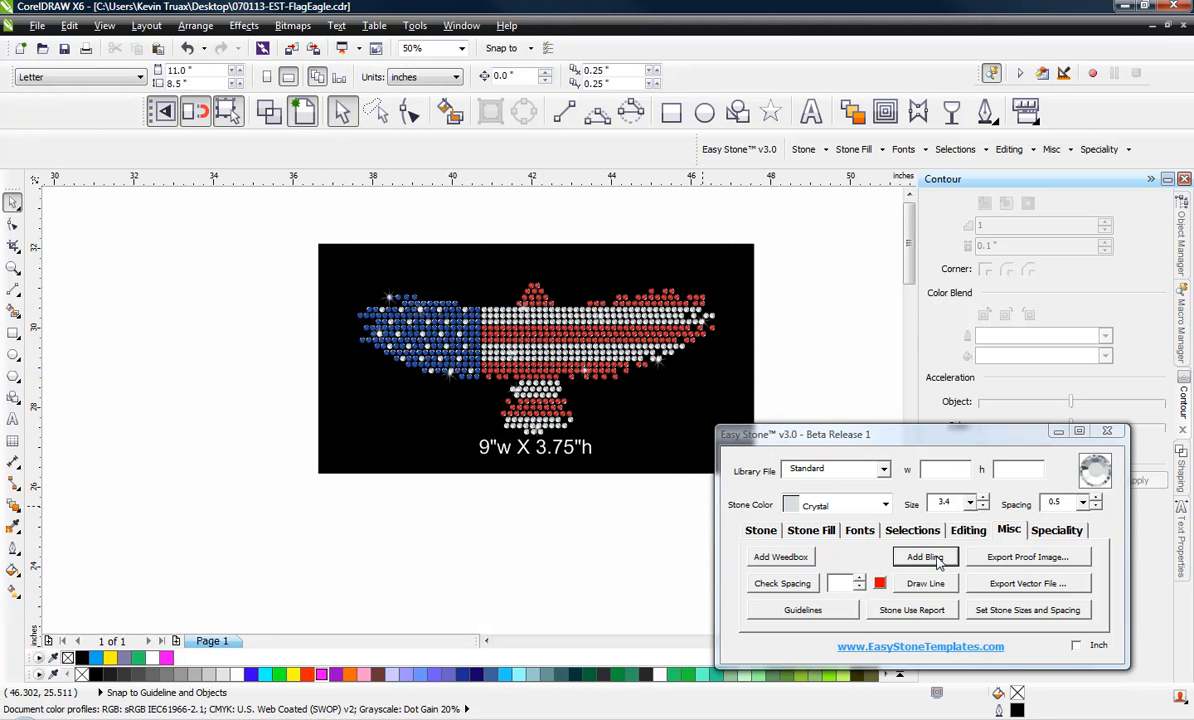
Select the outer stones of the striped wing, review the Add Bling options for them, and close the dialog without adding any
drag(789, 228, 598, 394)
click(922, 558)
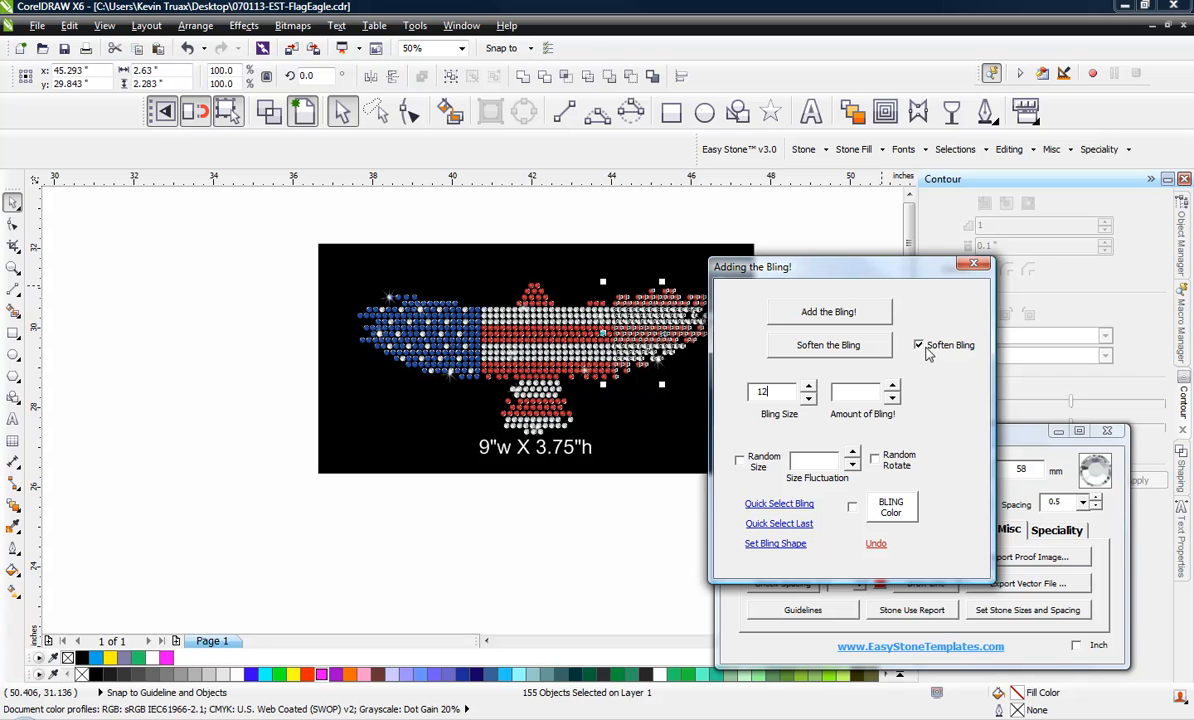
click(973, 263)
click(823, 293)
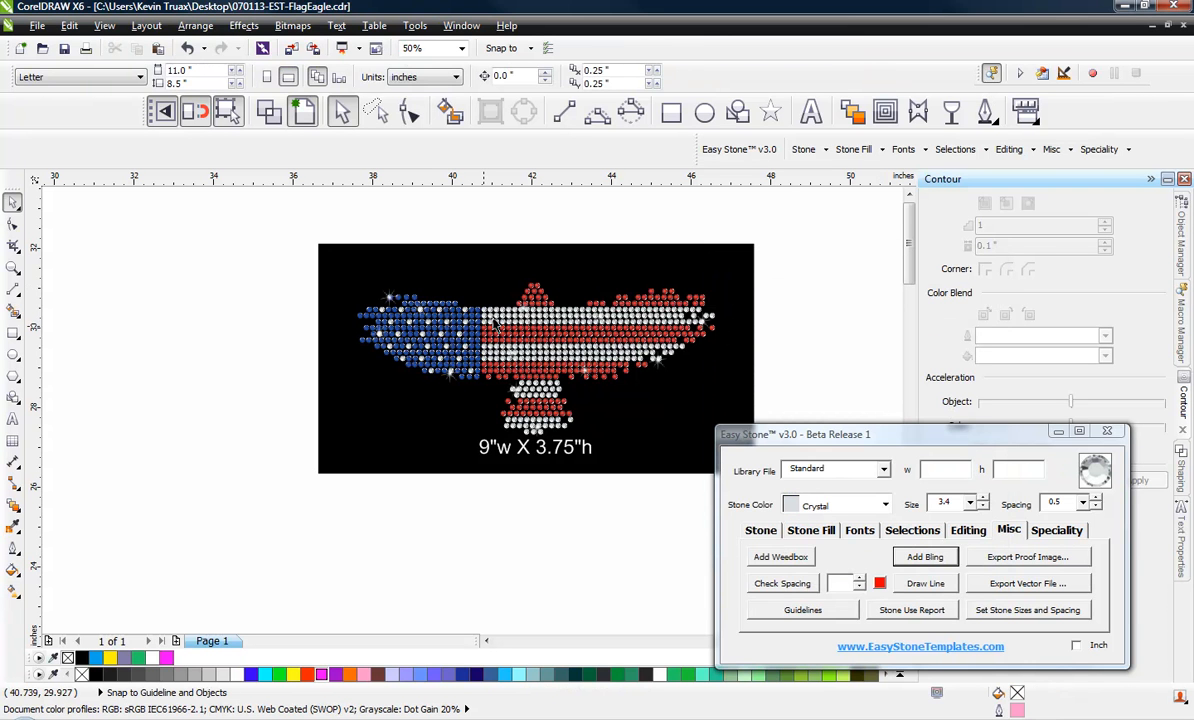
scroll(494, 322, up, 2)
scroll(604, 400, down, 1)
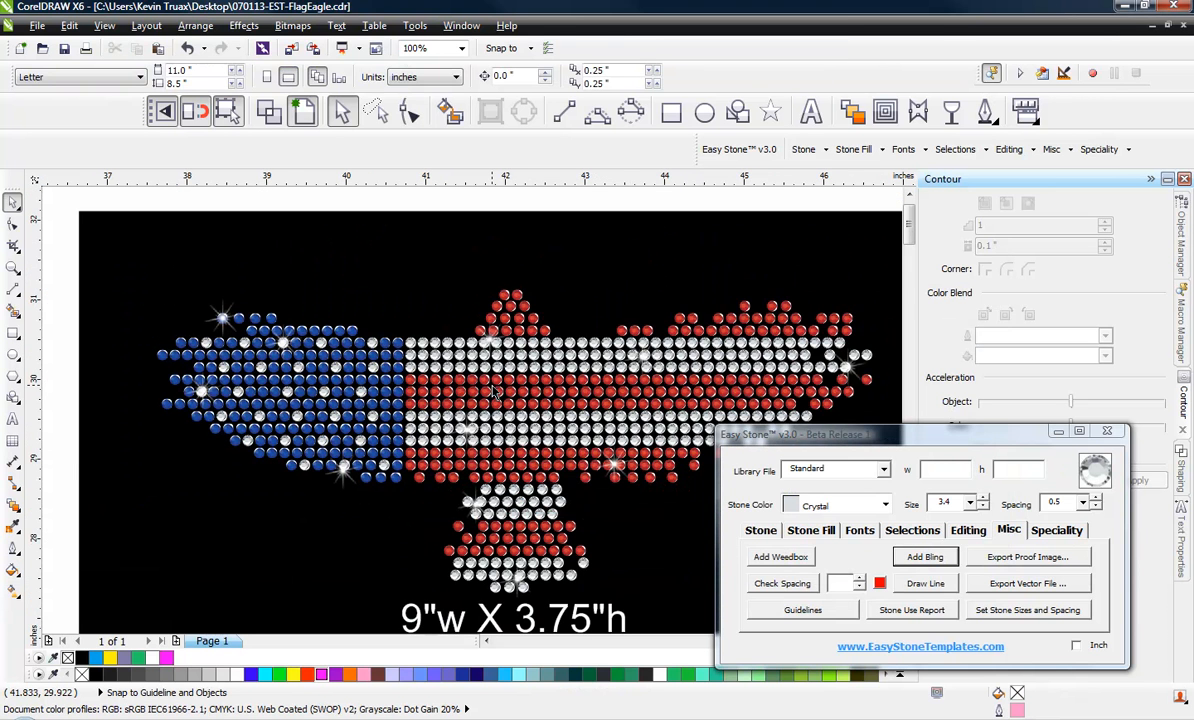
scroll(494, 393, down, 1)
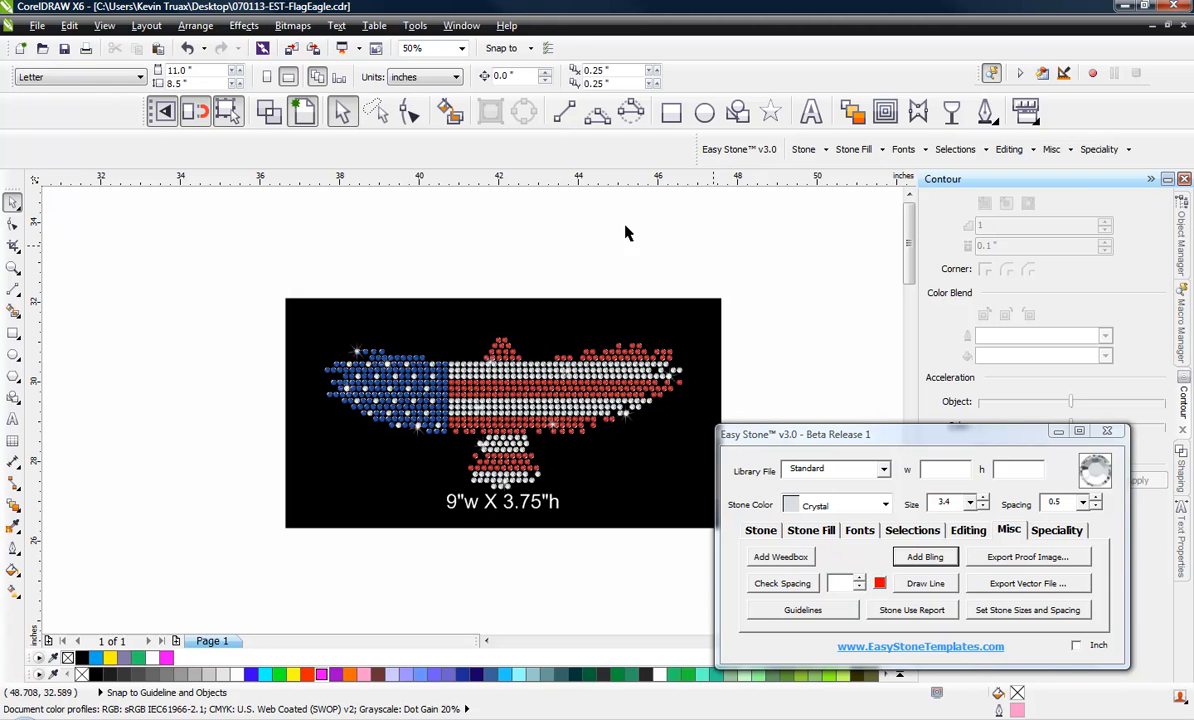